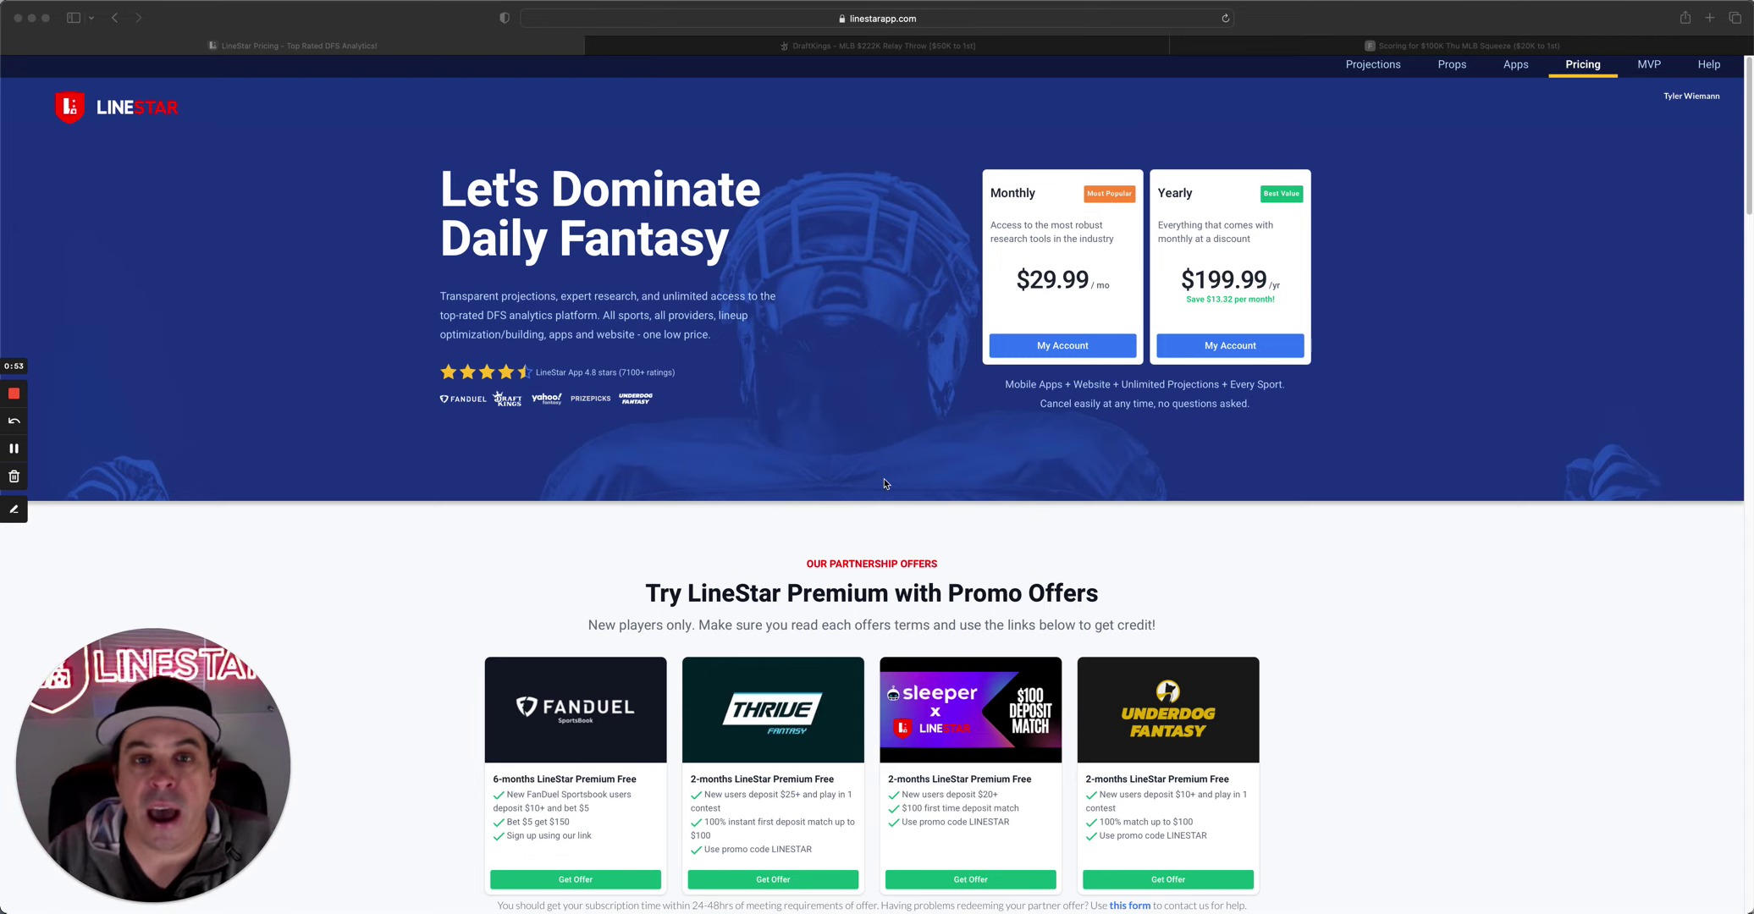
# Open the MLB projections for the July 7, 2023 main slate and go to the Perfect Lineups page.
pyautogui.click(1368, 71)
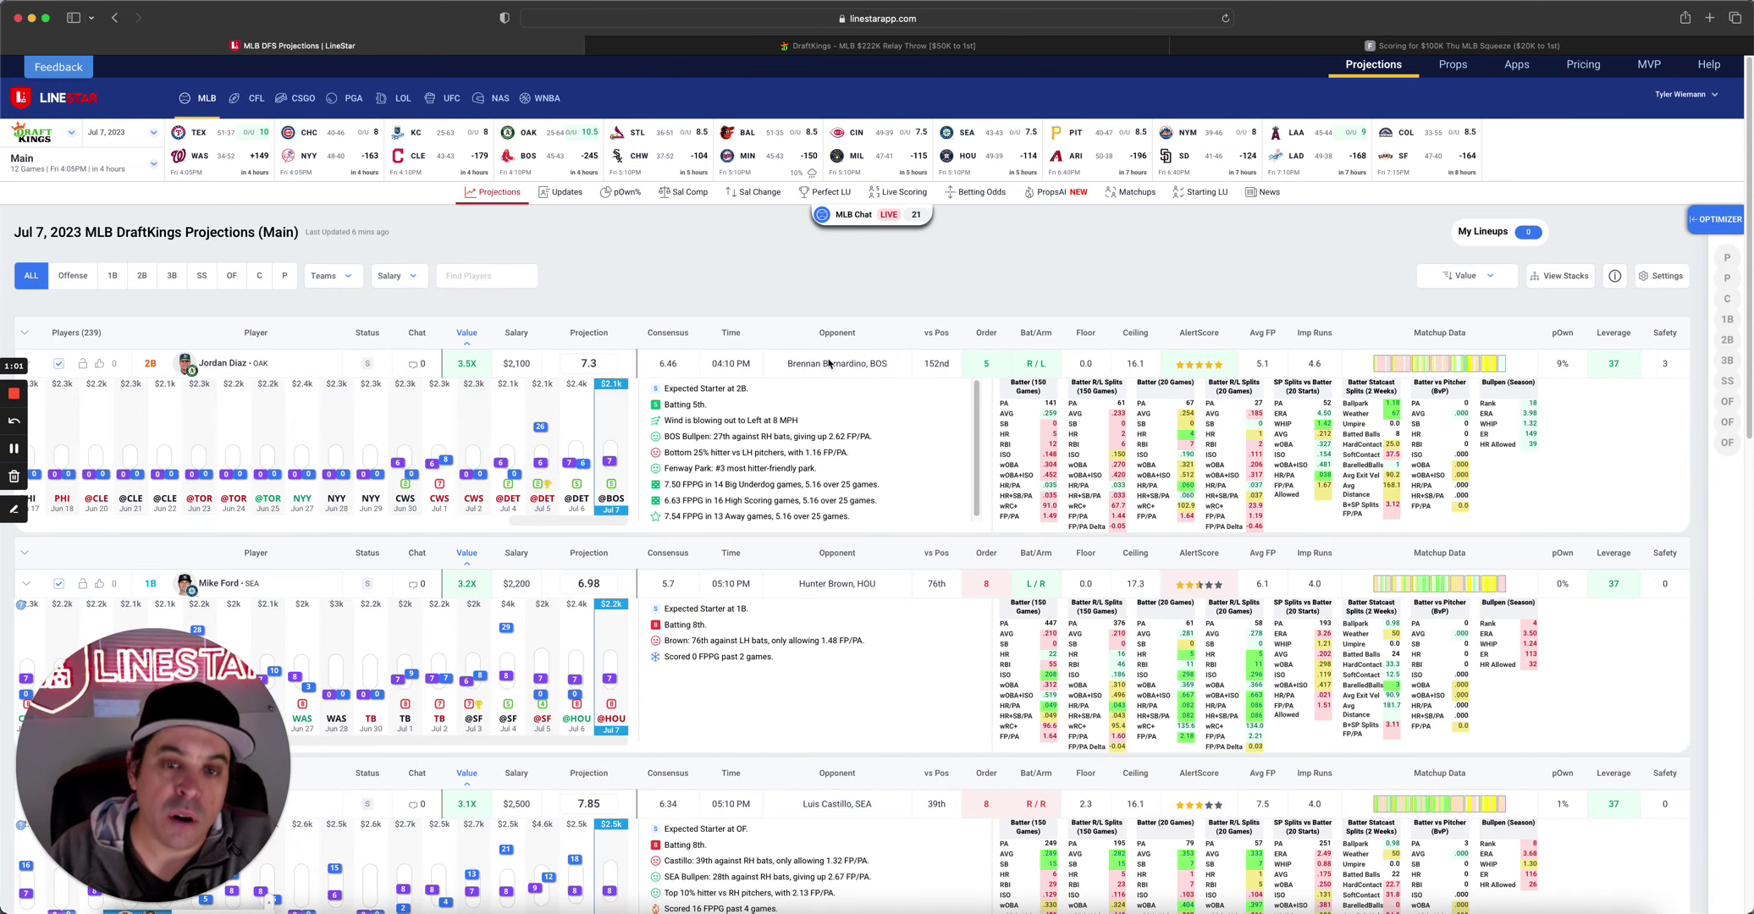
pyautogui.click(811, 196)
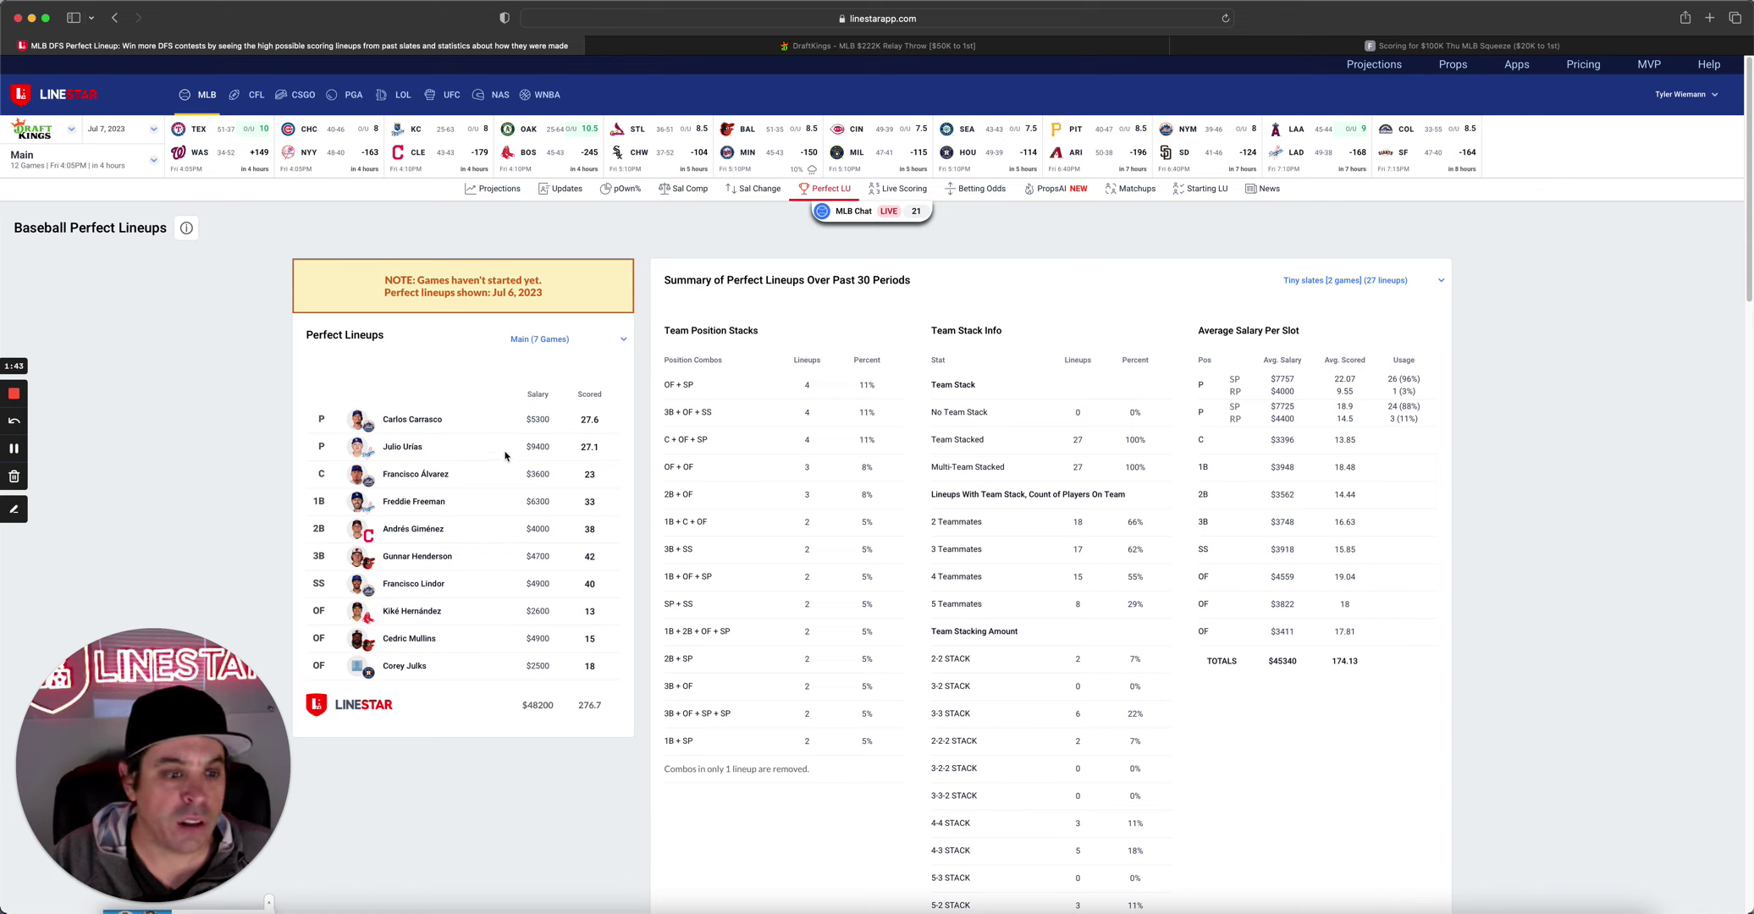
# Switch to the DraftKings MLB $222K Relay Throw contest and review the players and ownership in the winning lineup.
pyautogui.click(931, 46)
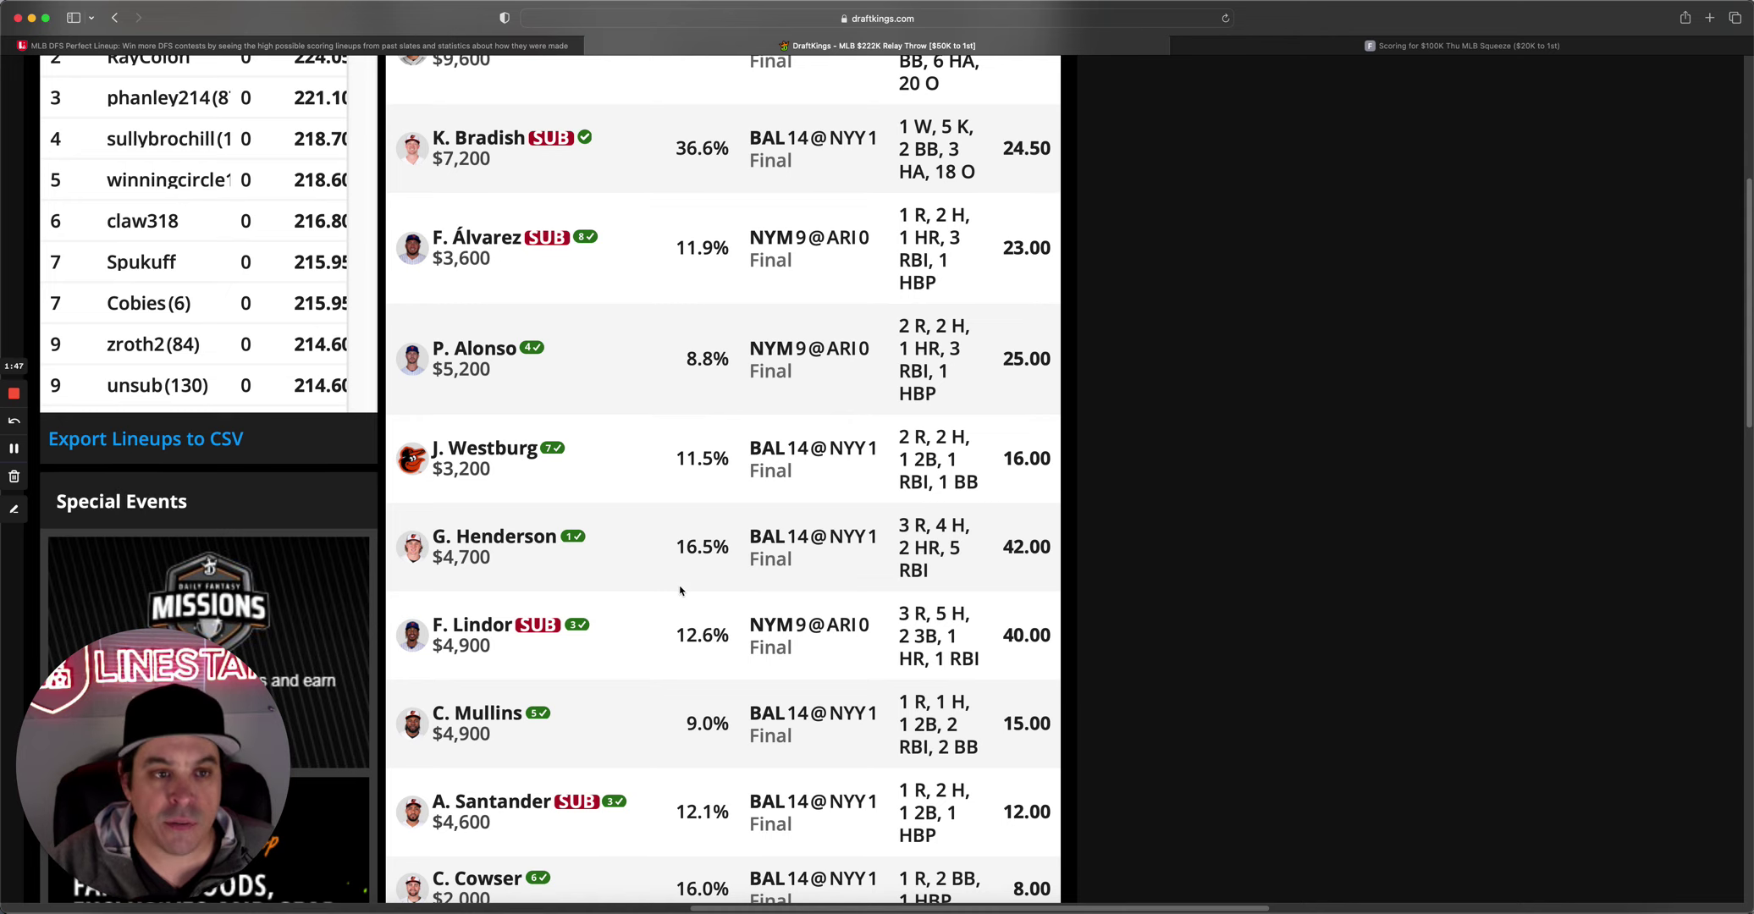
pyautogui.scroll(1, 679, 590)
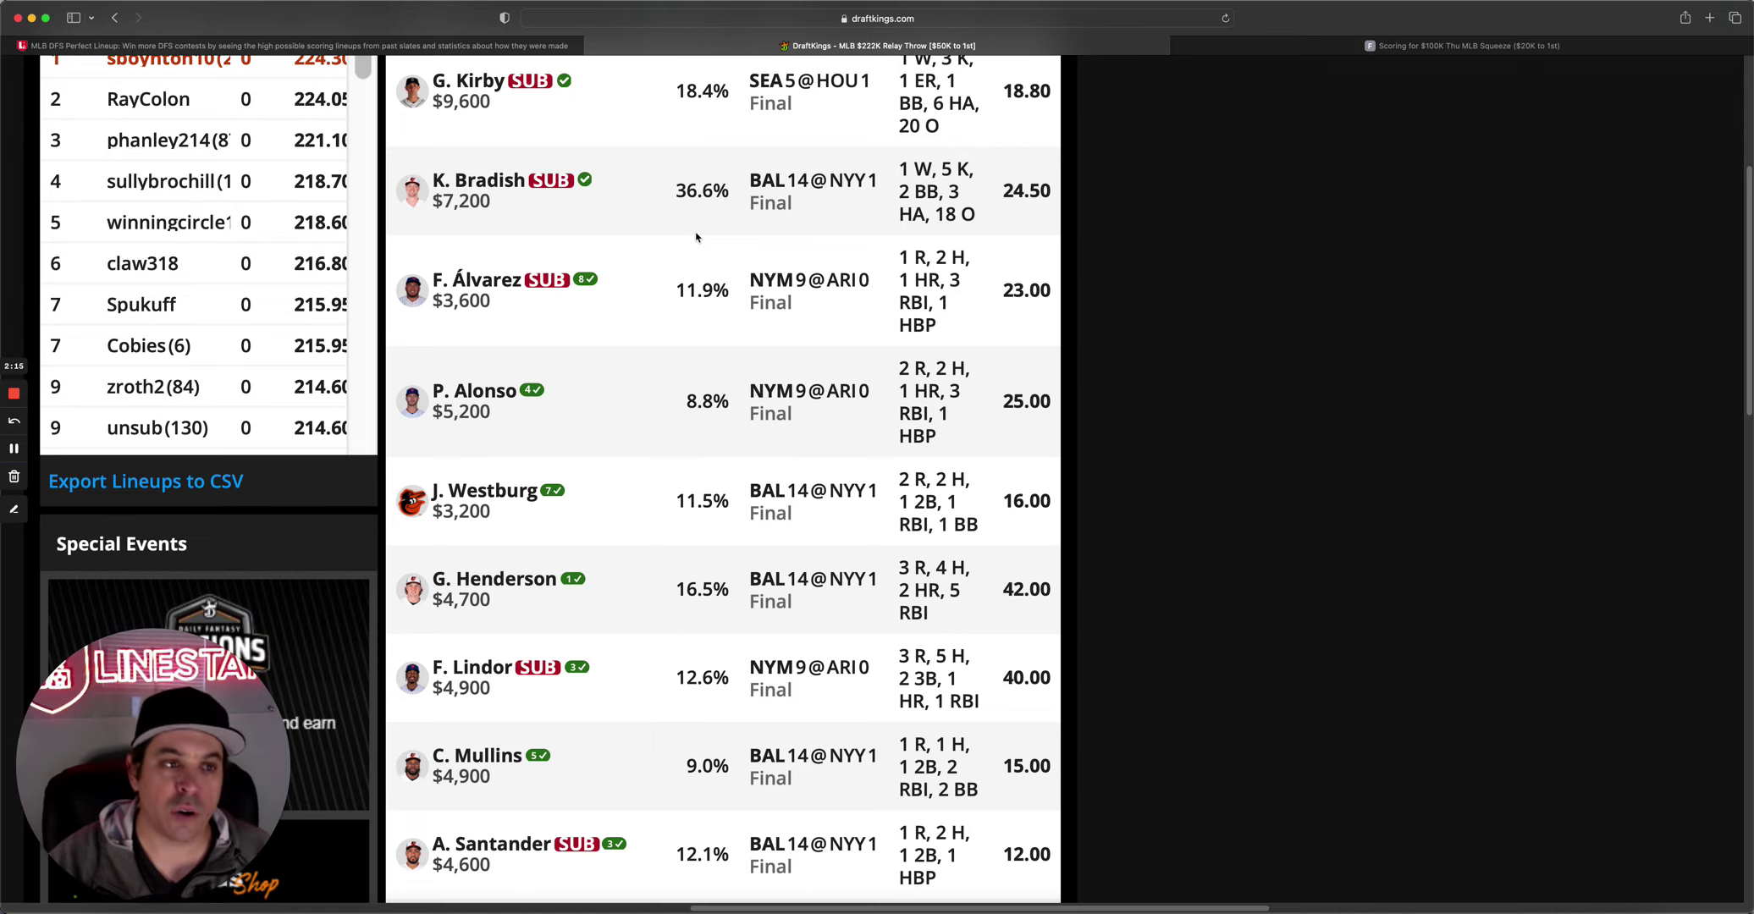
pyautogui.scroll(1, 567, 301)
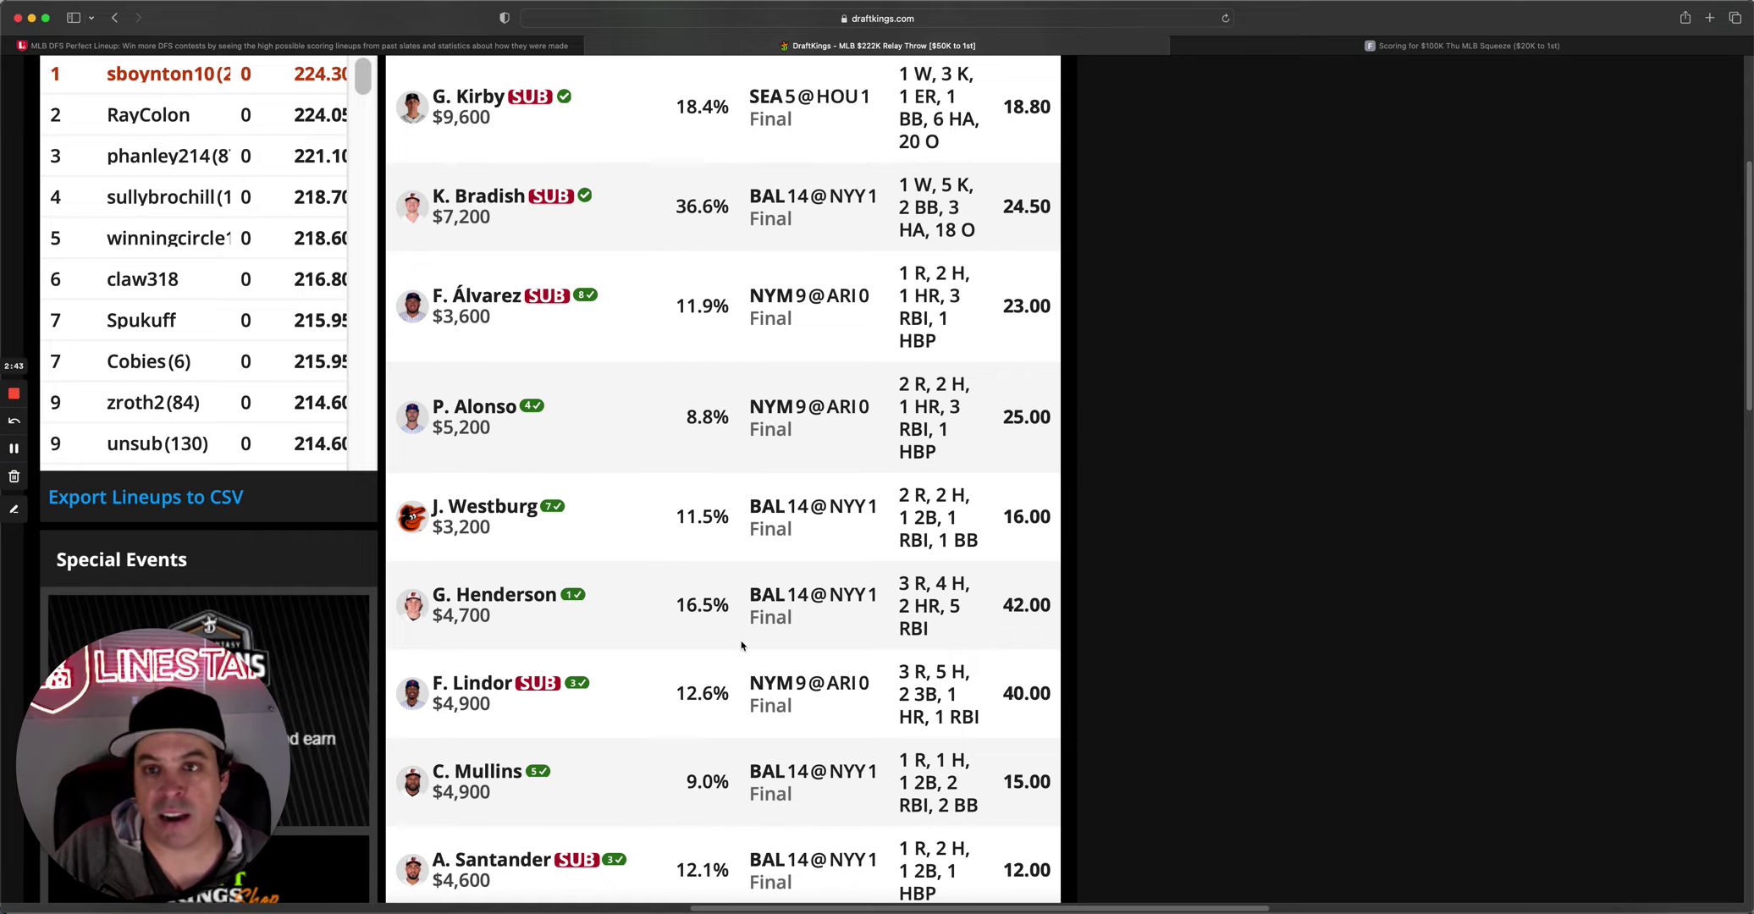
# Return to LineStar's Perfect Lineups page and switch the site to FanDuel to view its perfect lineup.
pyautogui.click(440, 46)
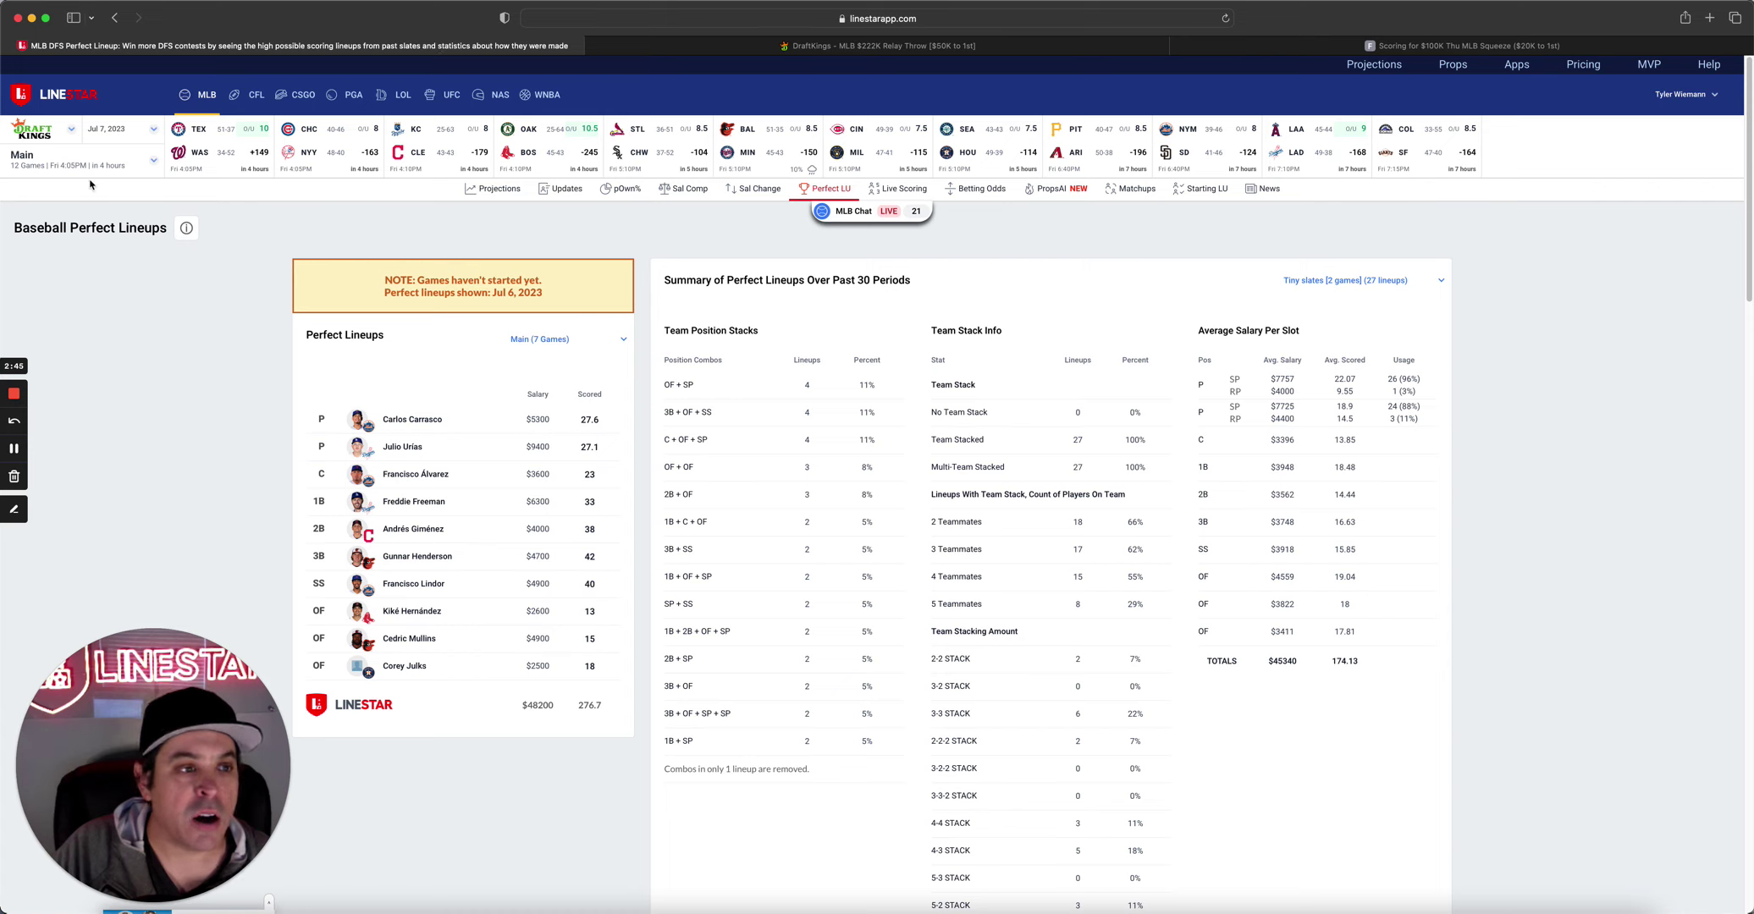
pyautogui.click(55, 134)
pyautogui.click(82, 177)
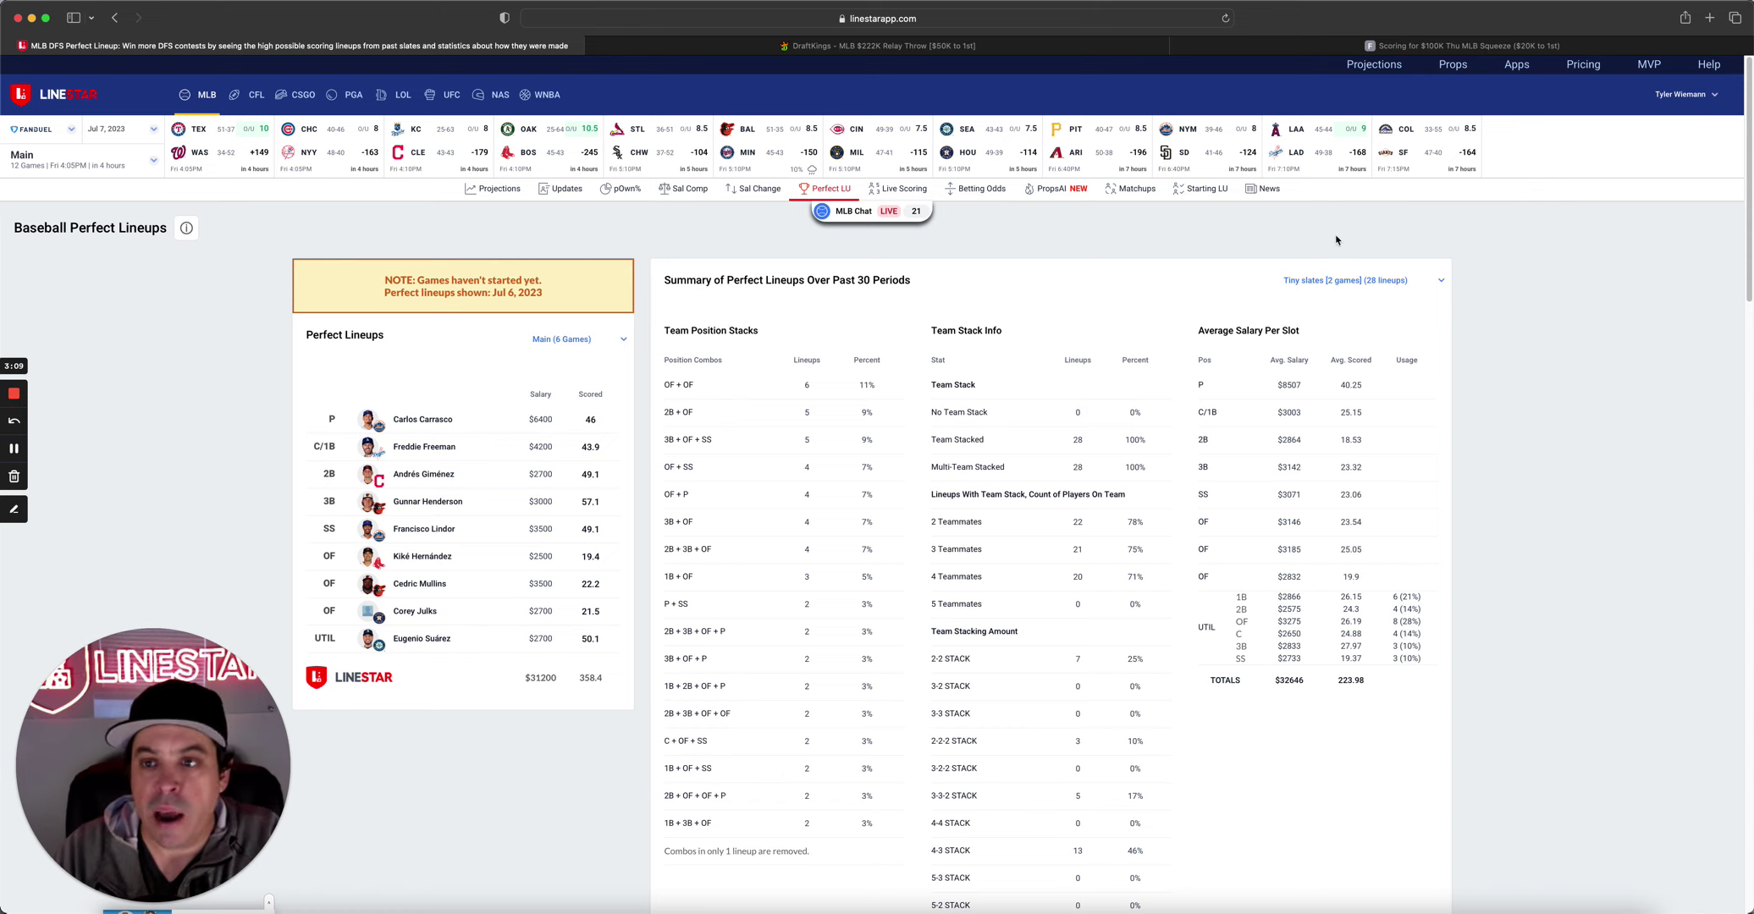
# Switch to the FanDuel $100K Thu MLB Squeeze contest and review the first-place lineup and the leaderboard scores.
pyautogui.click(1477, 48)
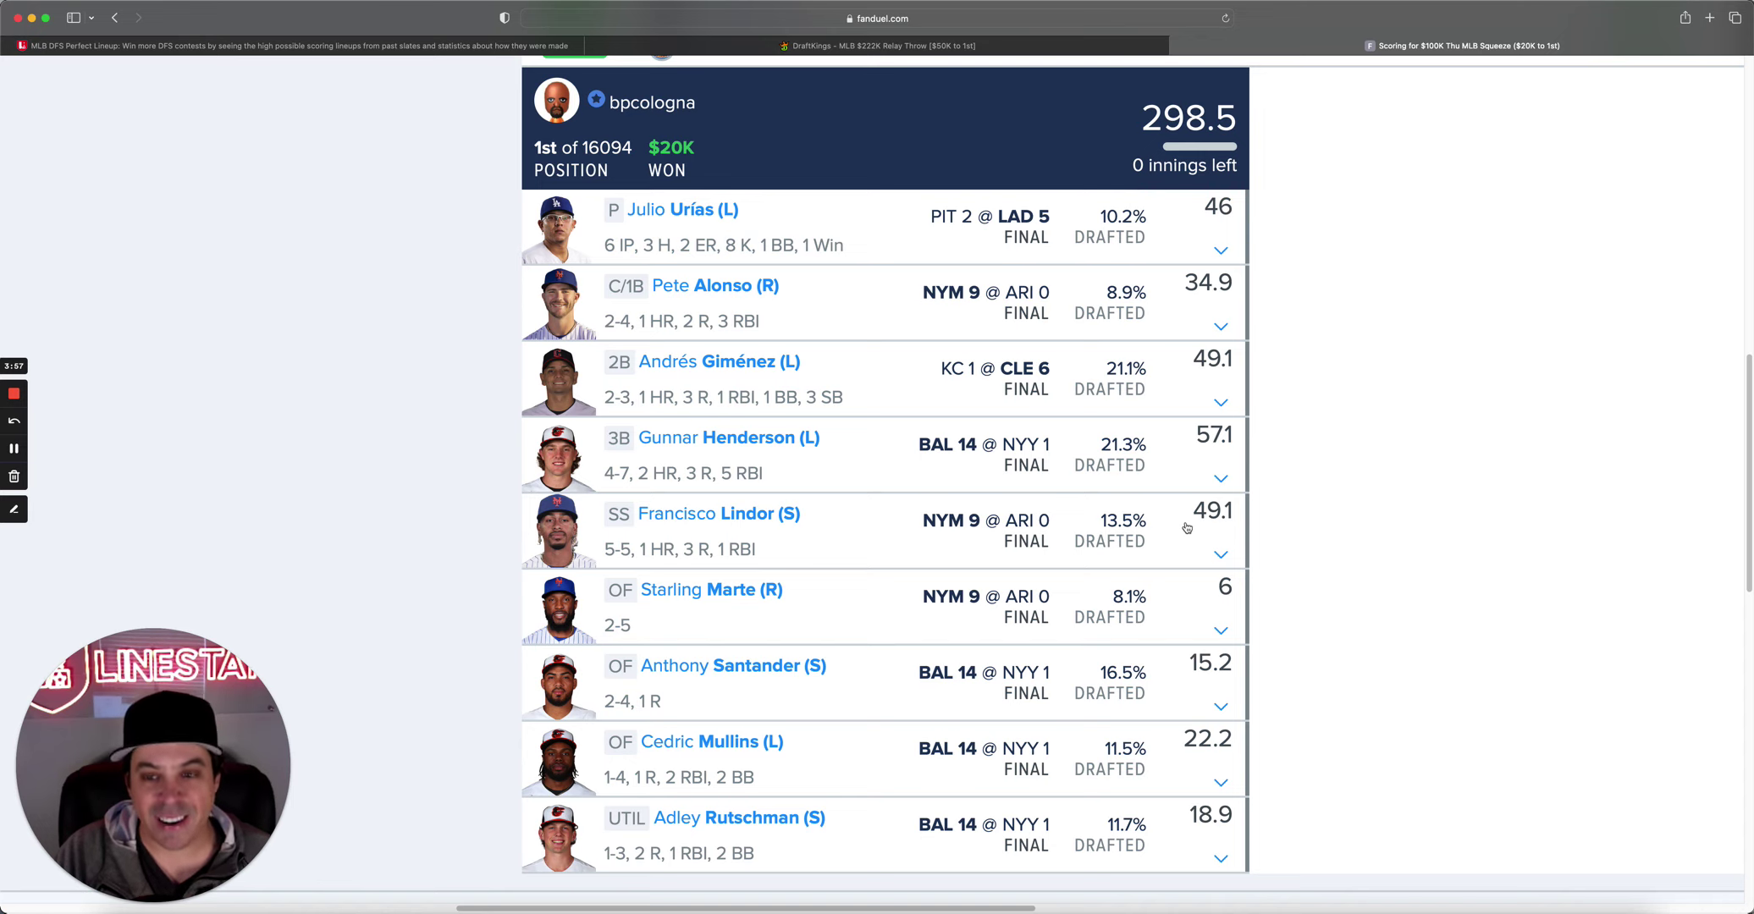
pyautogui.scroll(5, 986, 553)
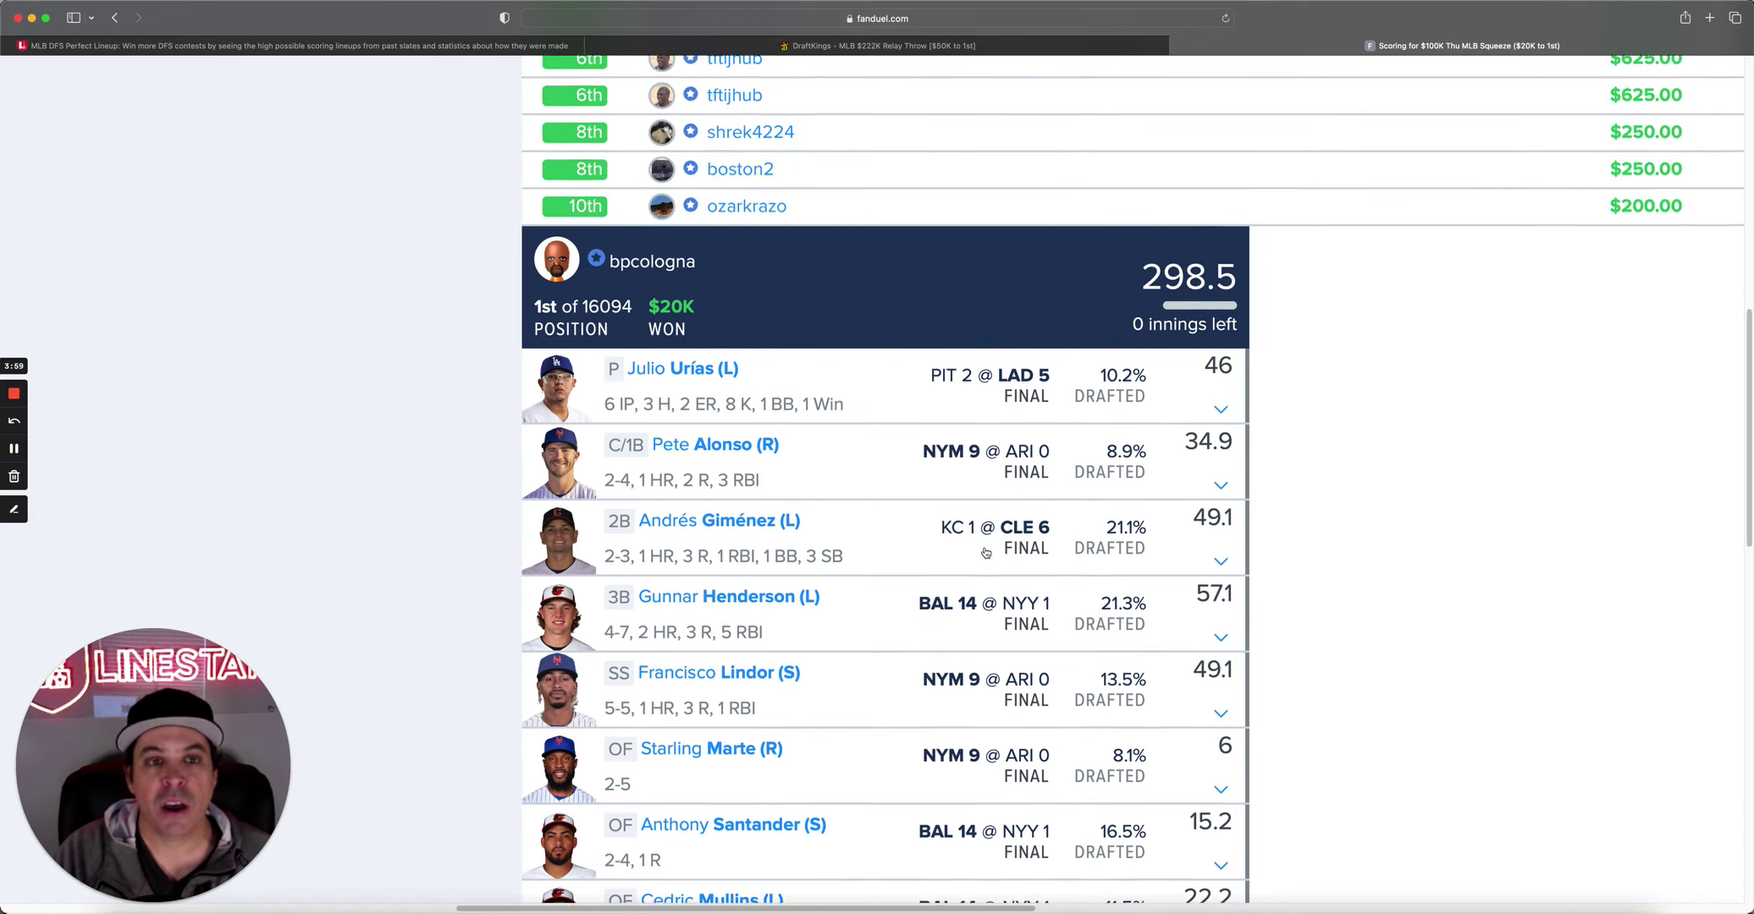
pyautogui.scroll(2, 985, 553)
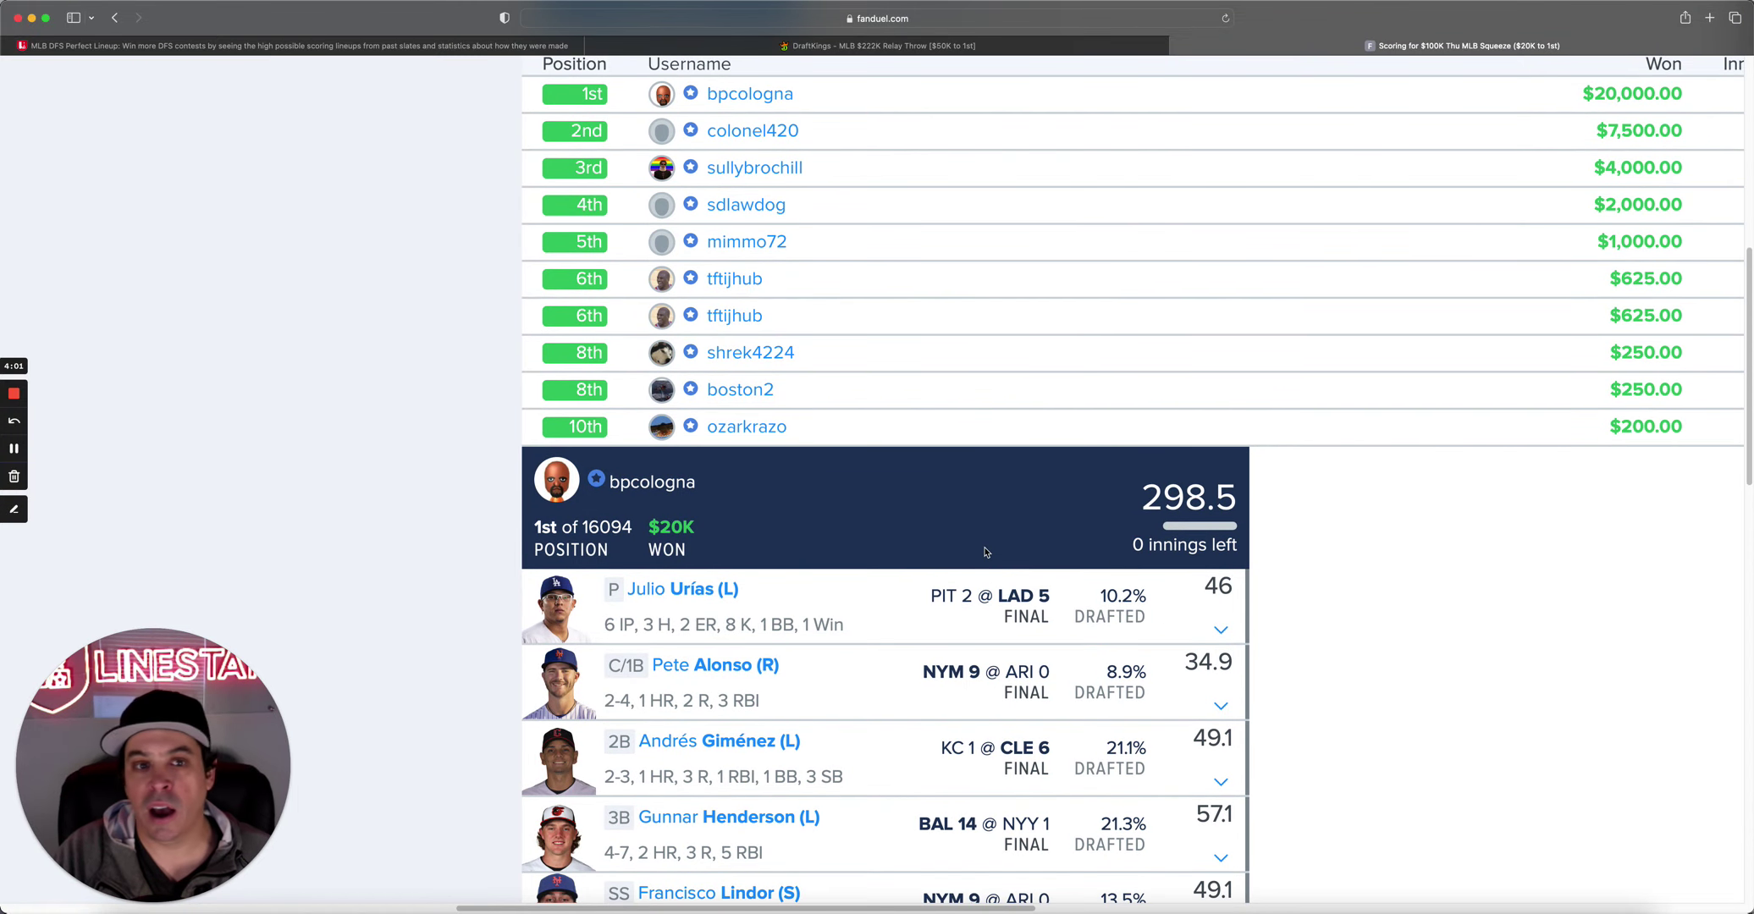
pyautogui.hscroll(5, 1043, 395)
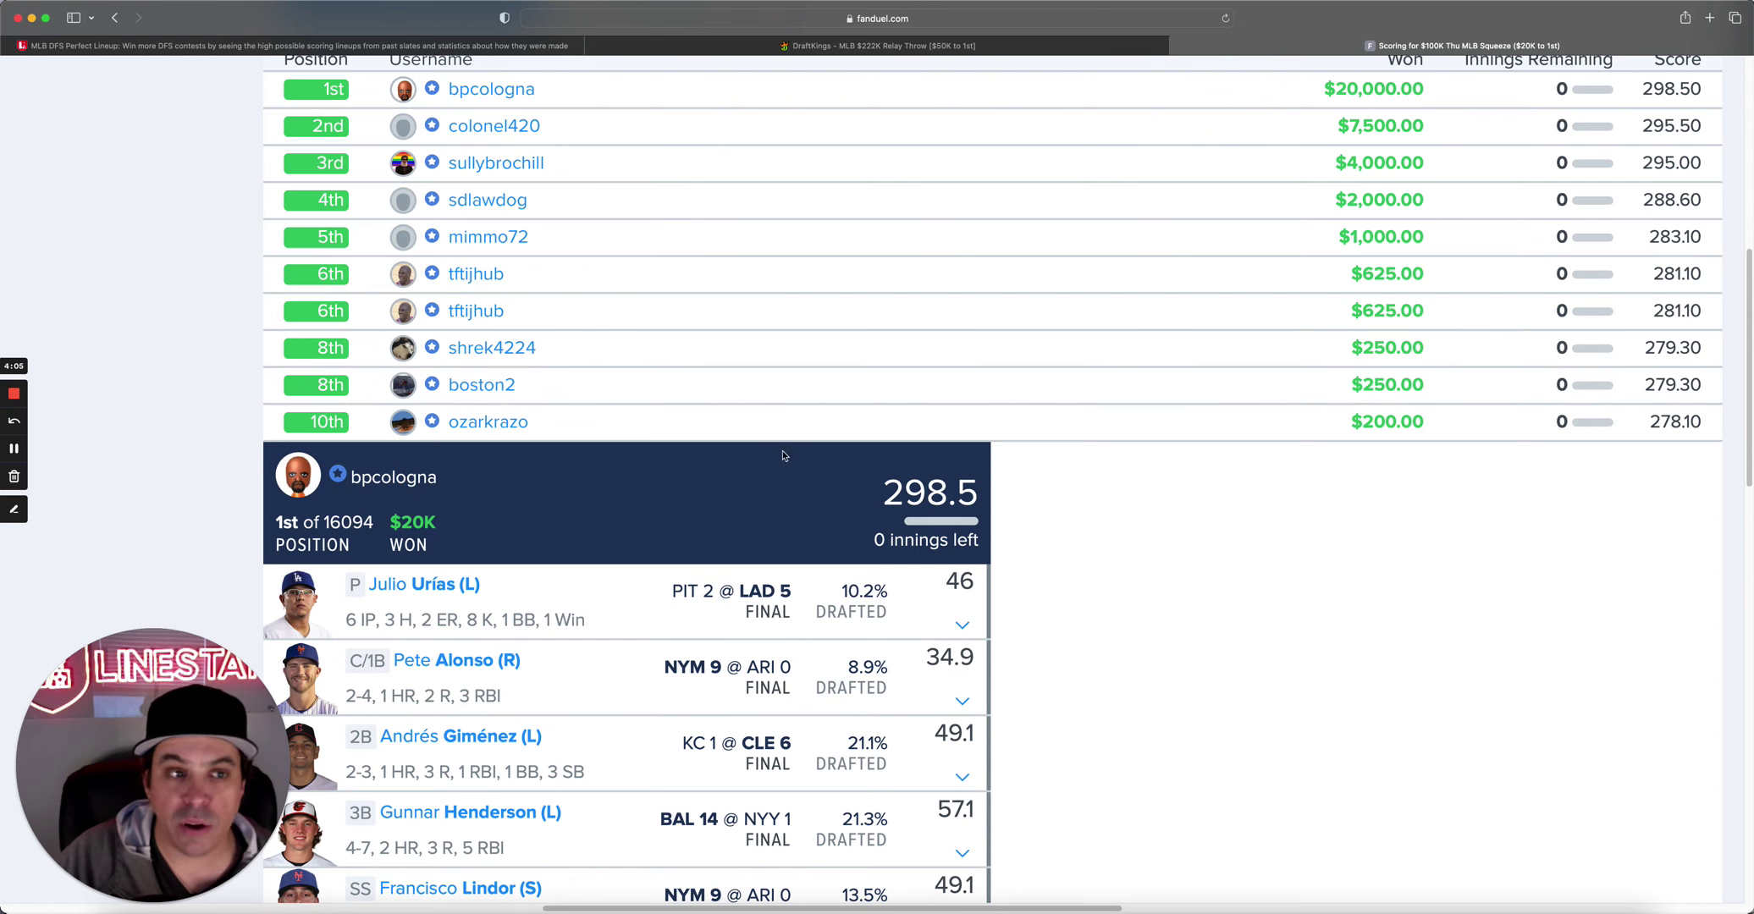
# Open the second-place entry's lineup and compare it player by player with the first-place lineup.
pyautogui.click(494, 134)
pyautogui.scroll(-1, 997, 534)
pyautogui.scroll(-10, 997, 533)
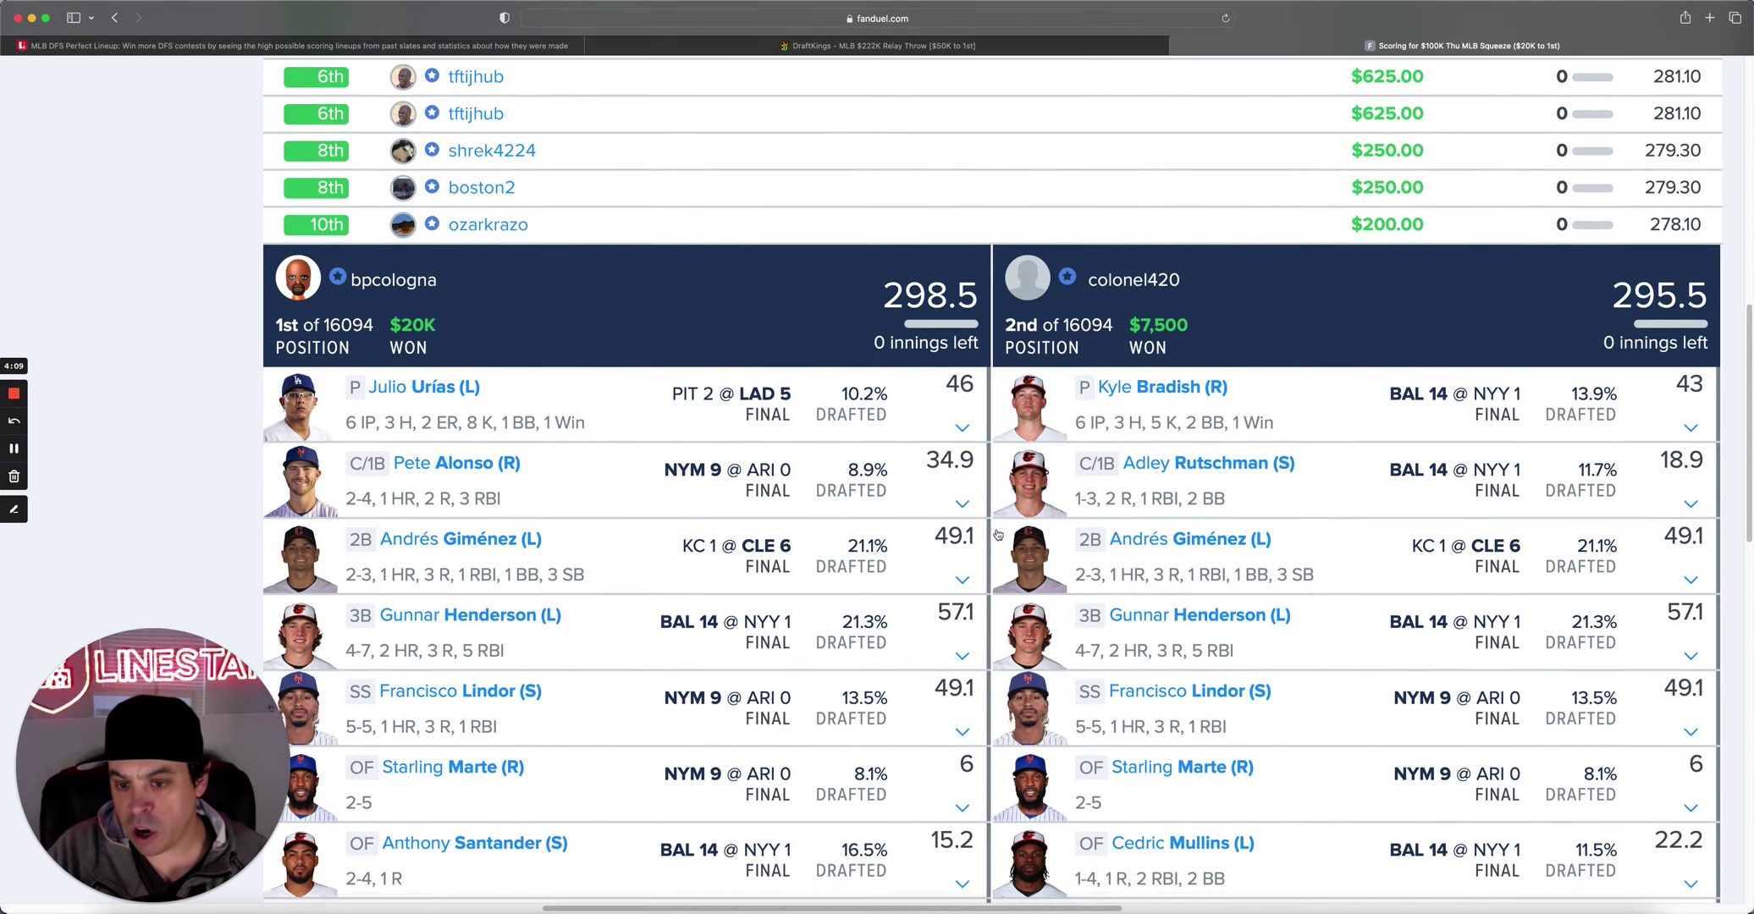
pyautogui.scroll(-1, 997, 533)
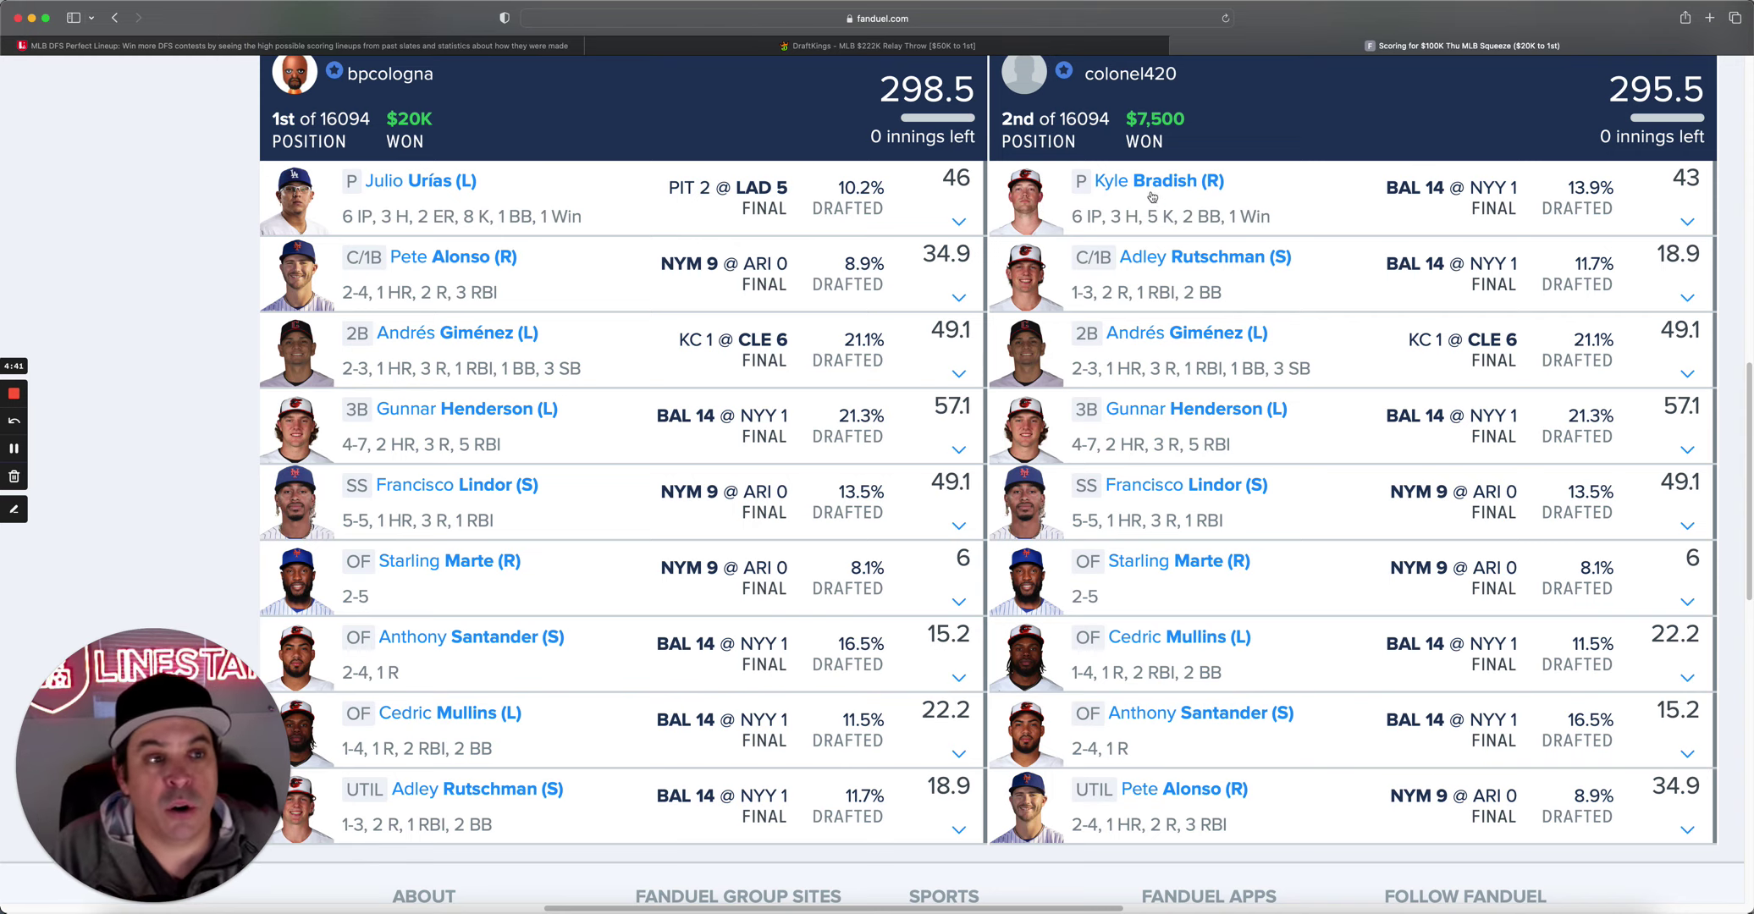
# Return to LineStar, open the MLB projected ownership page and switch the site to DraftKings.
pyautogui.click(355, 44)
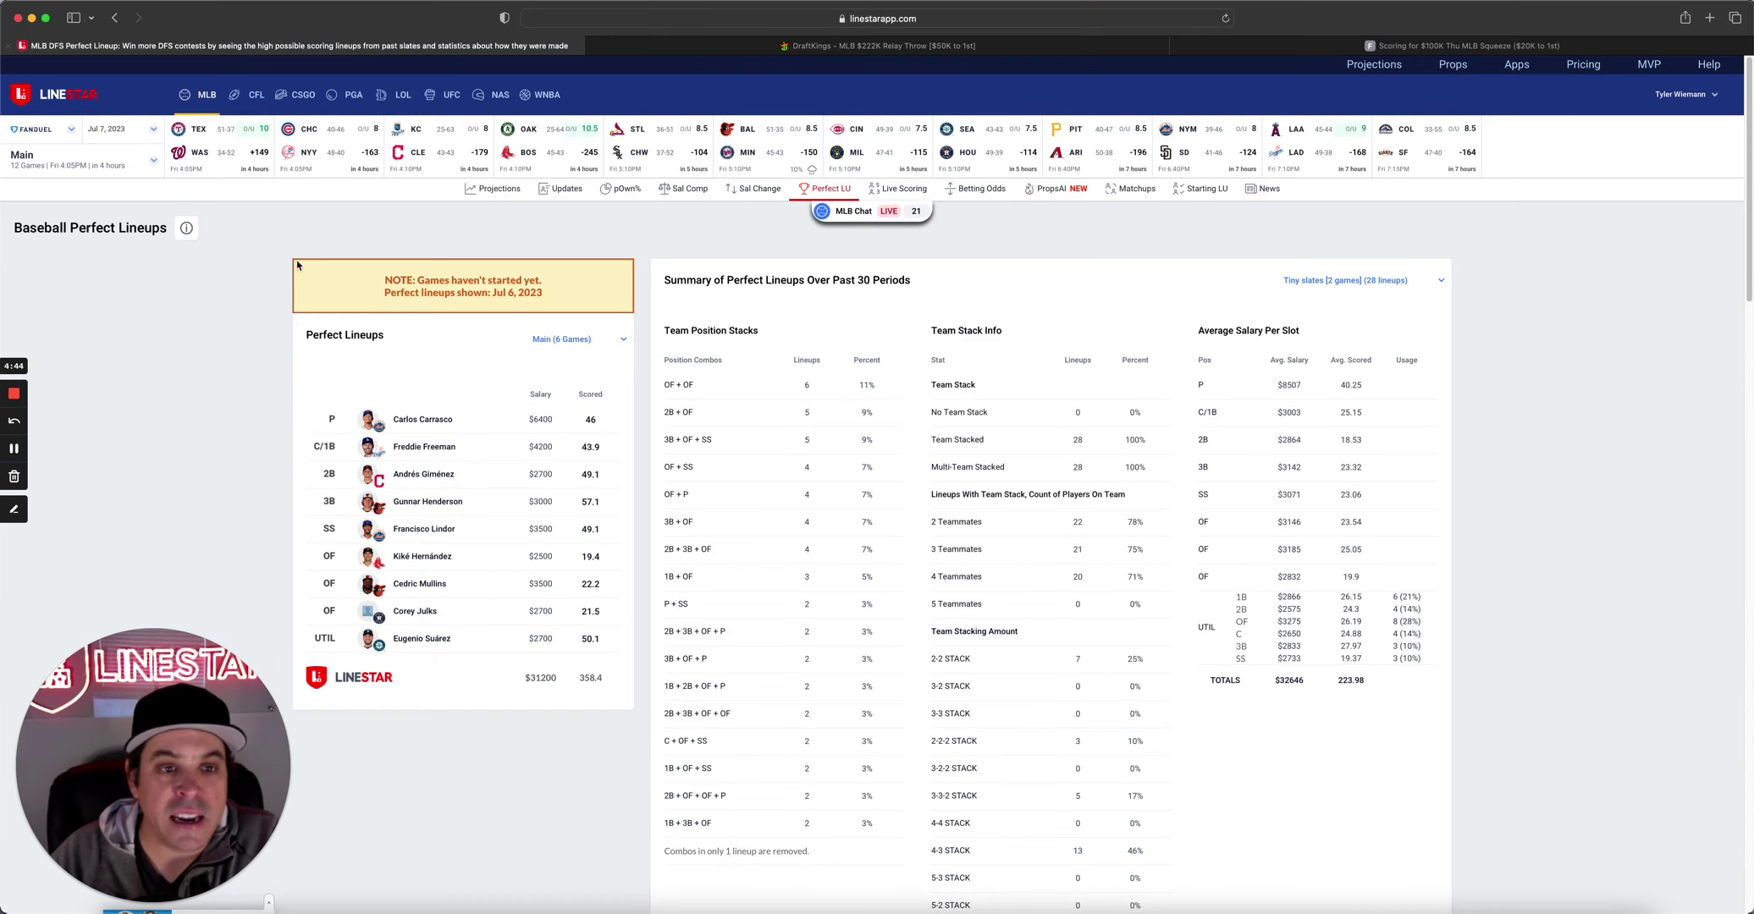
pyautogui.click(494, 192)
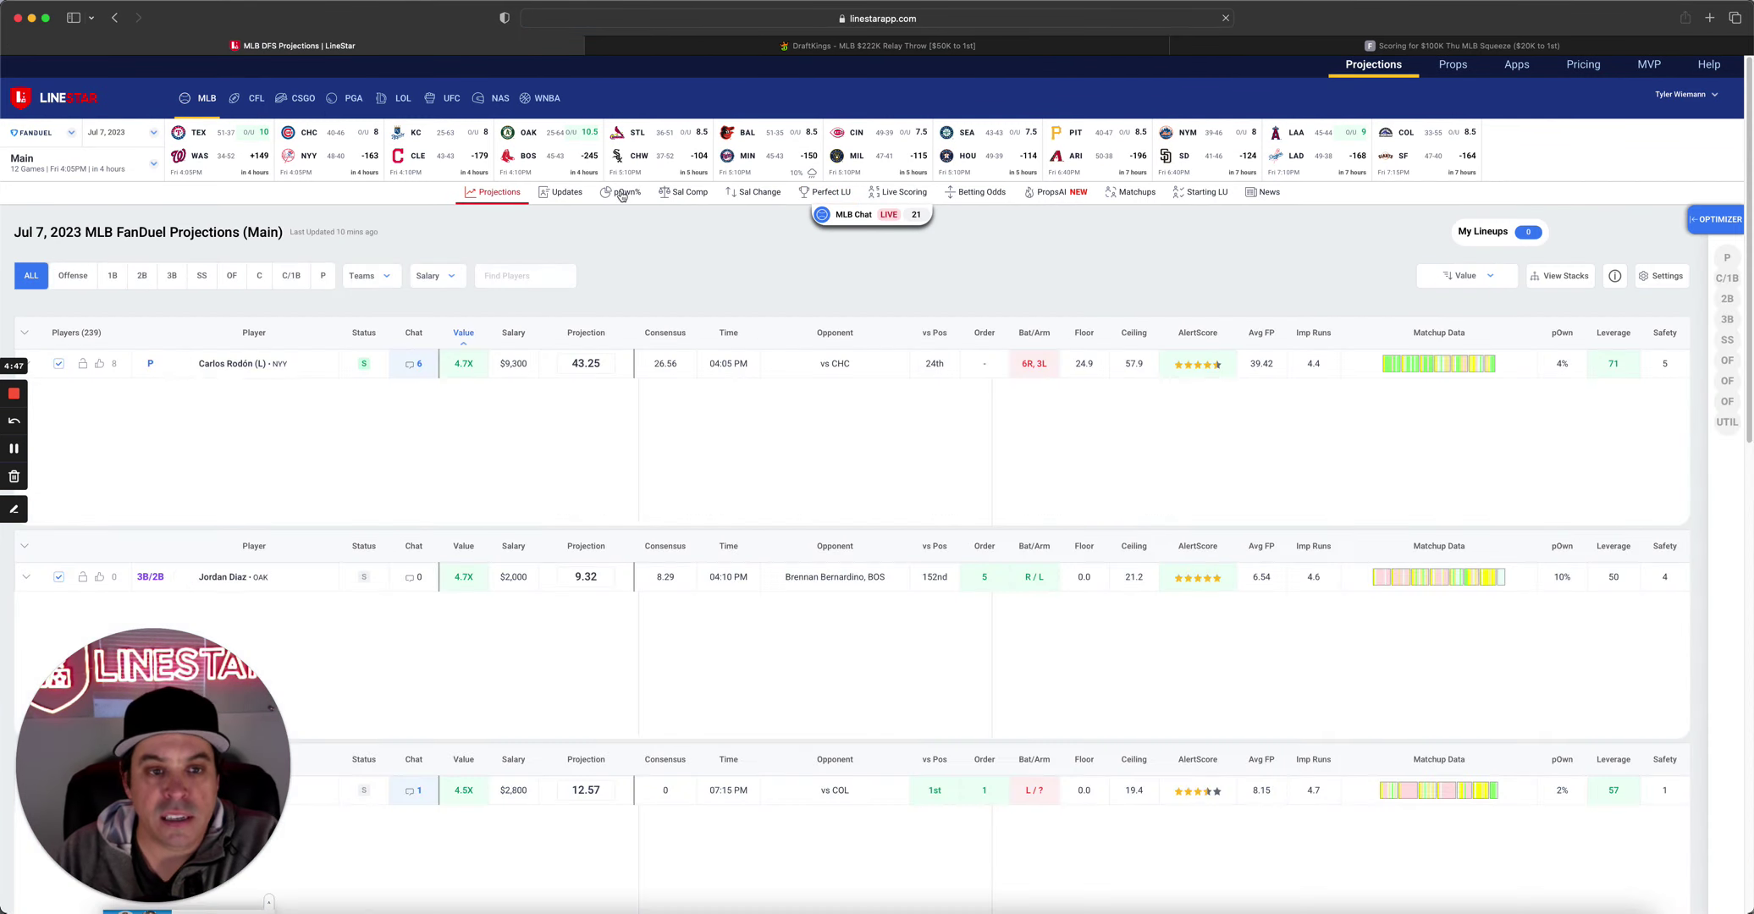
pyautogui.click(623, 192)
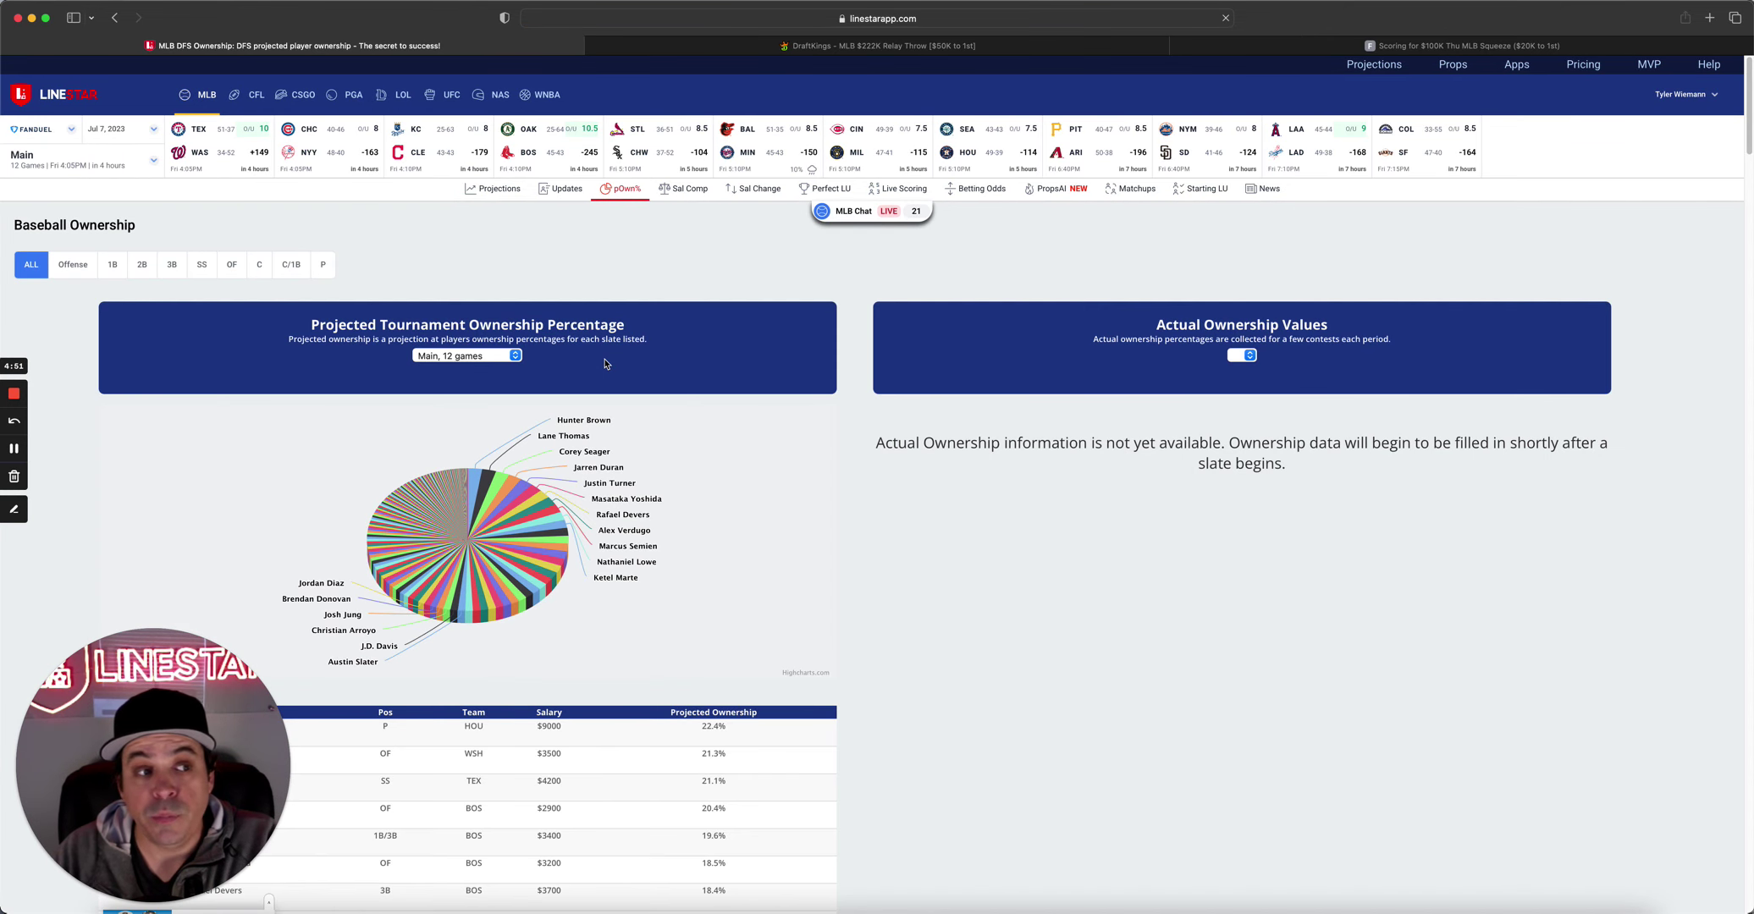
pyautogui.click(38, 129)
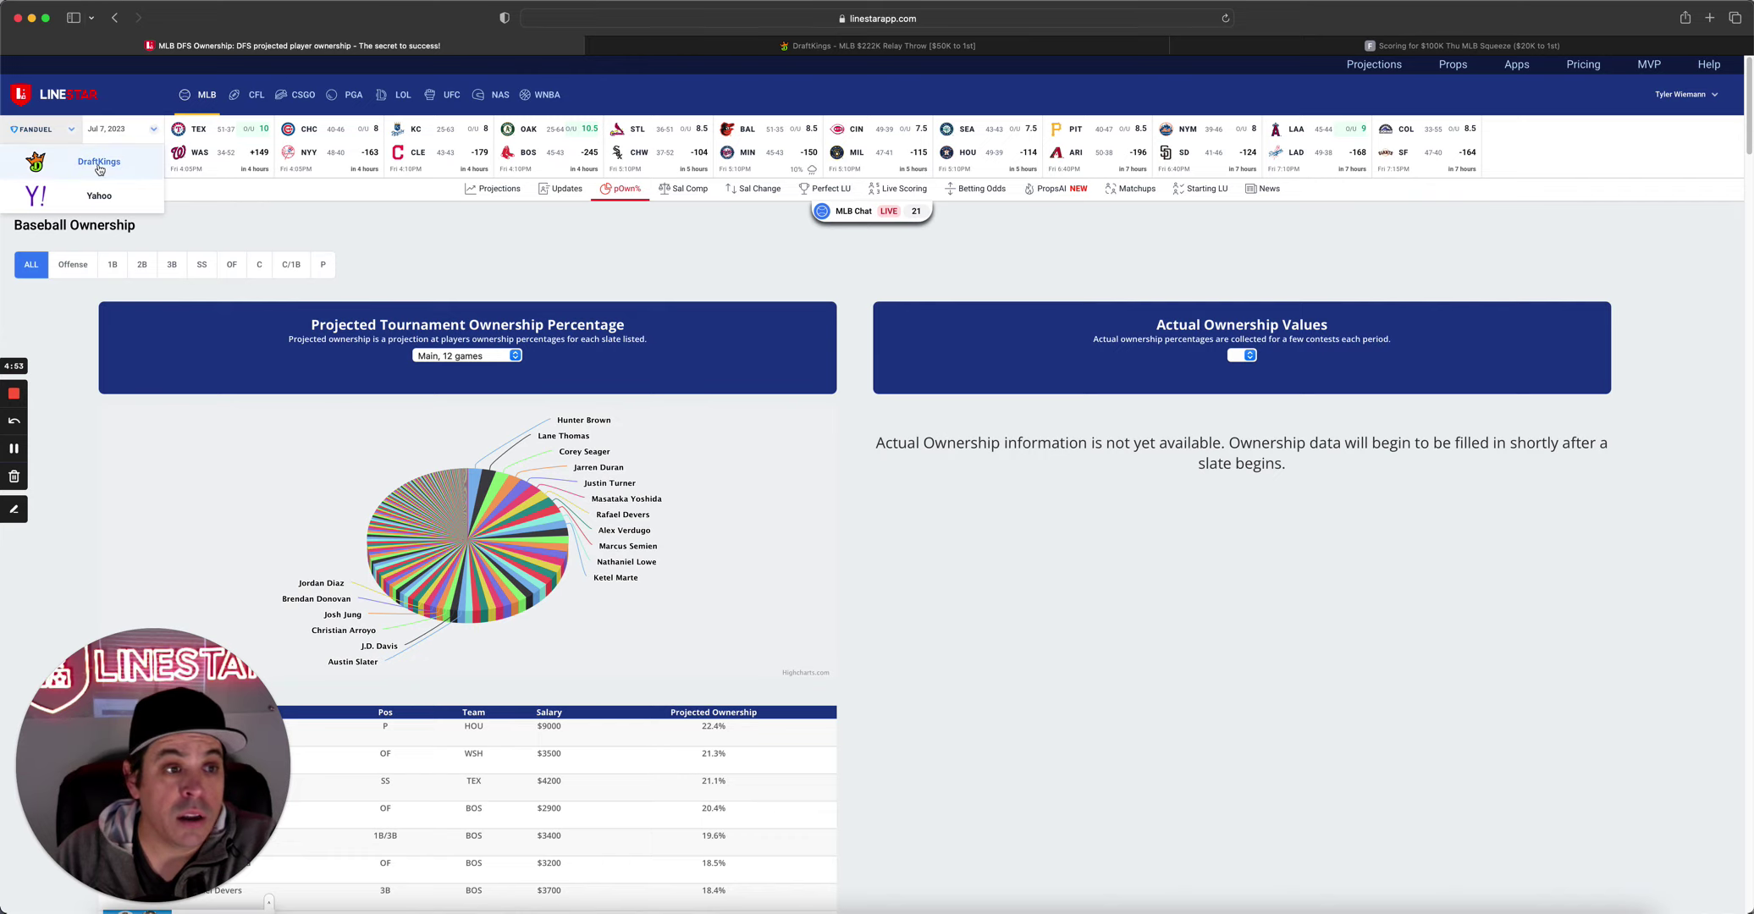
pyautogui.click(99, 163)
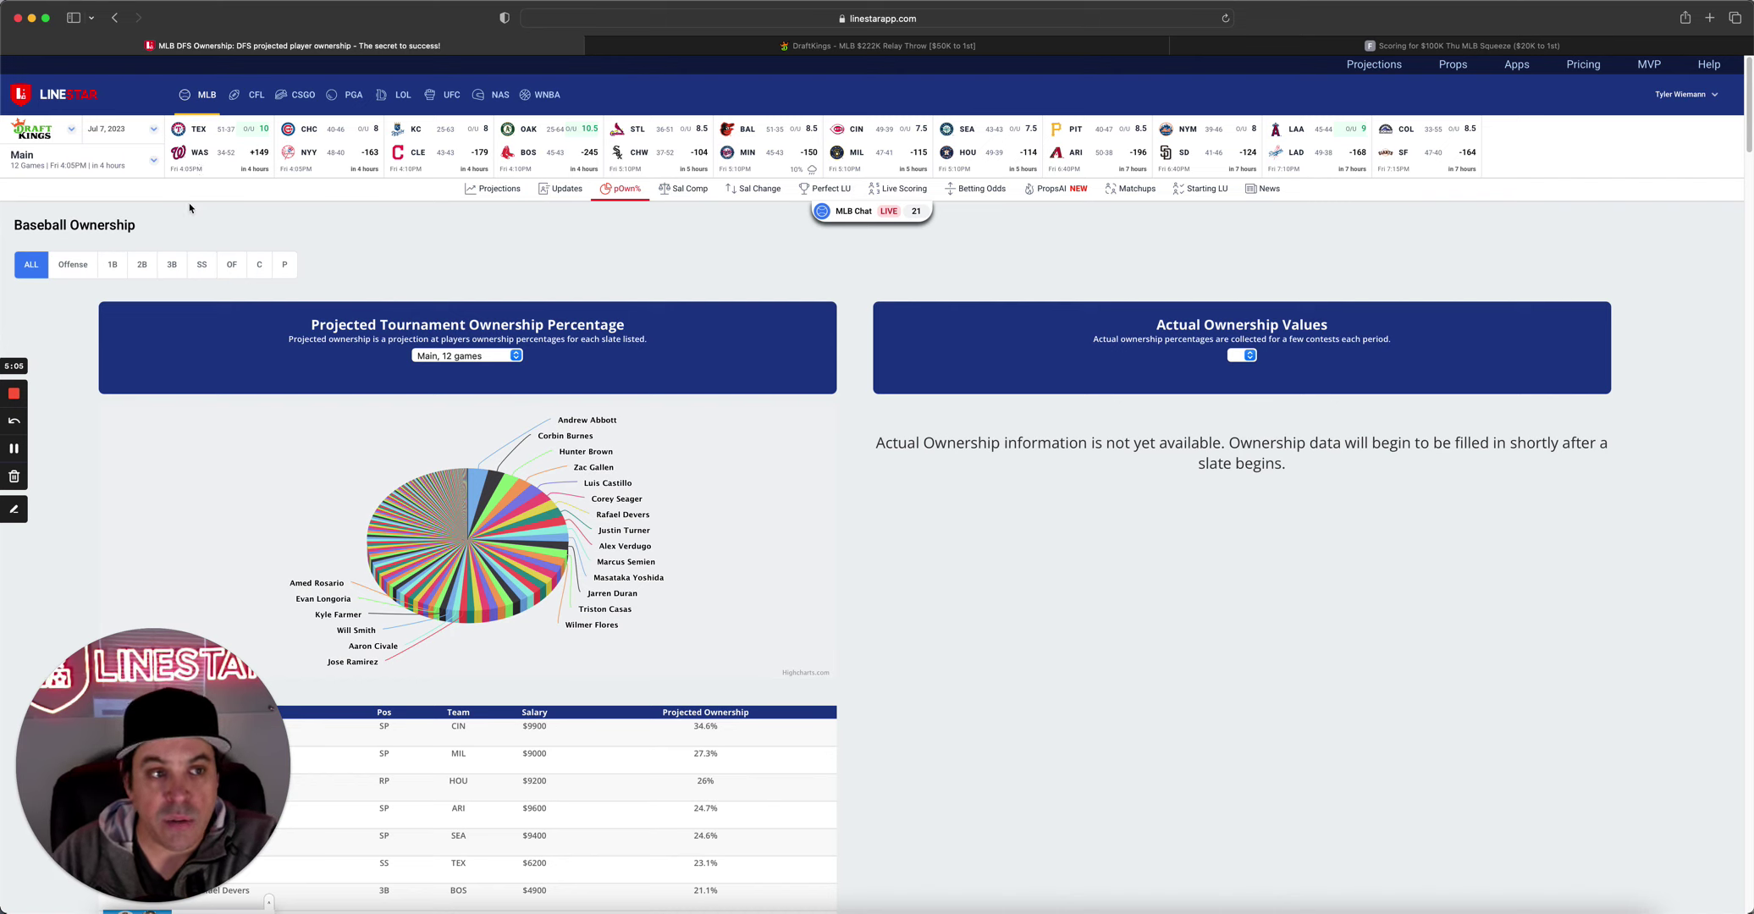
# Filter the projected tournament ownership to pitchers and review their ownership table.
pyautogui.moveTo(244, 735); pyautogui.dragTo(1603, 737)
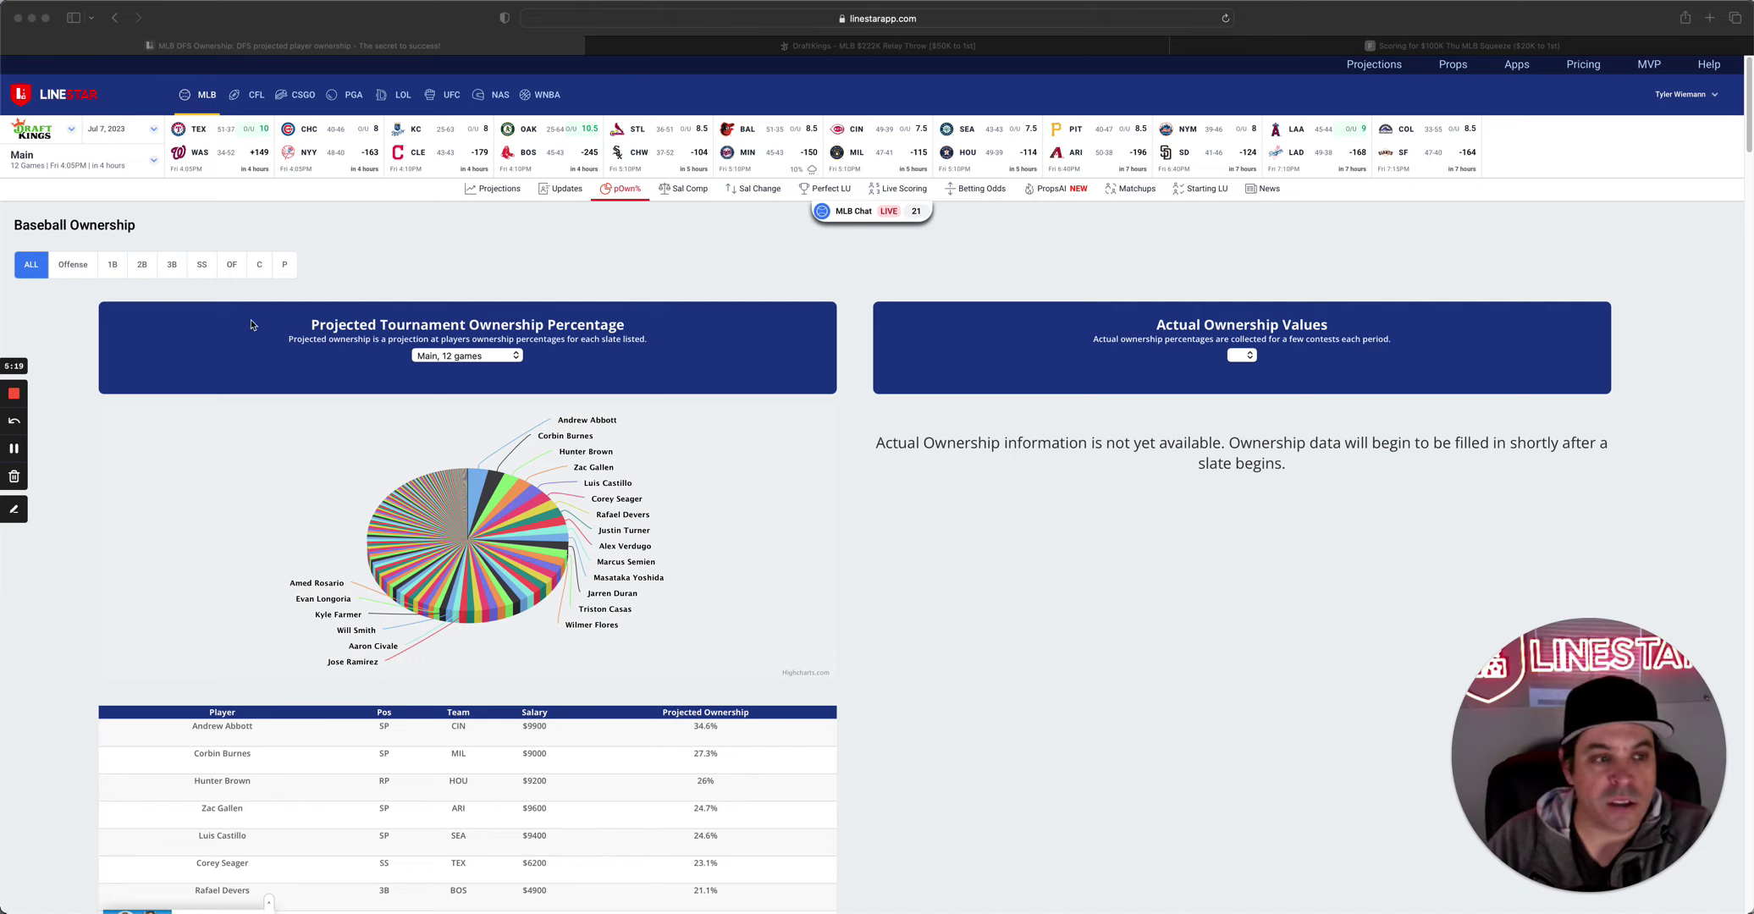
pyautogui.click(285, 264)
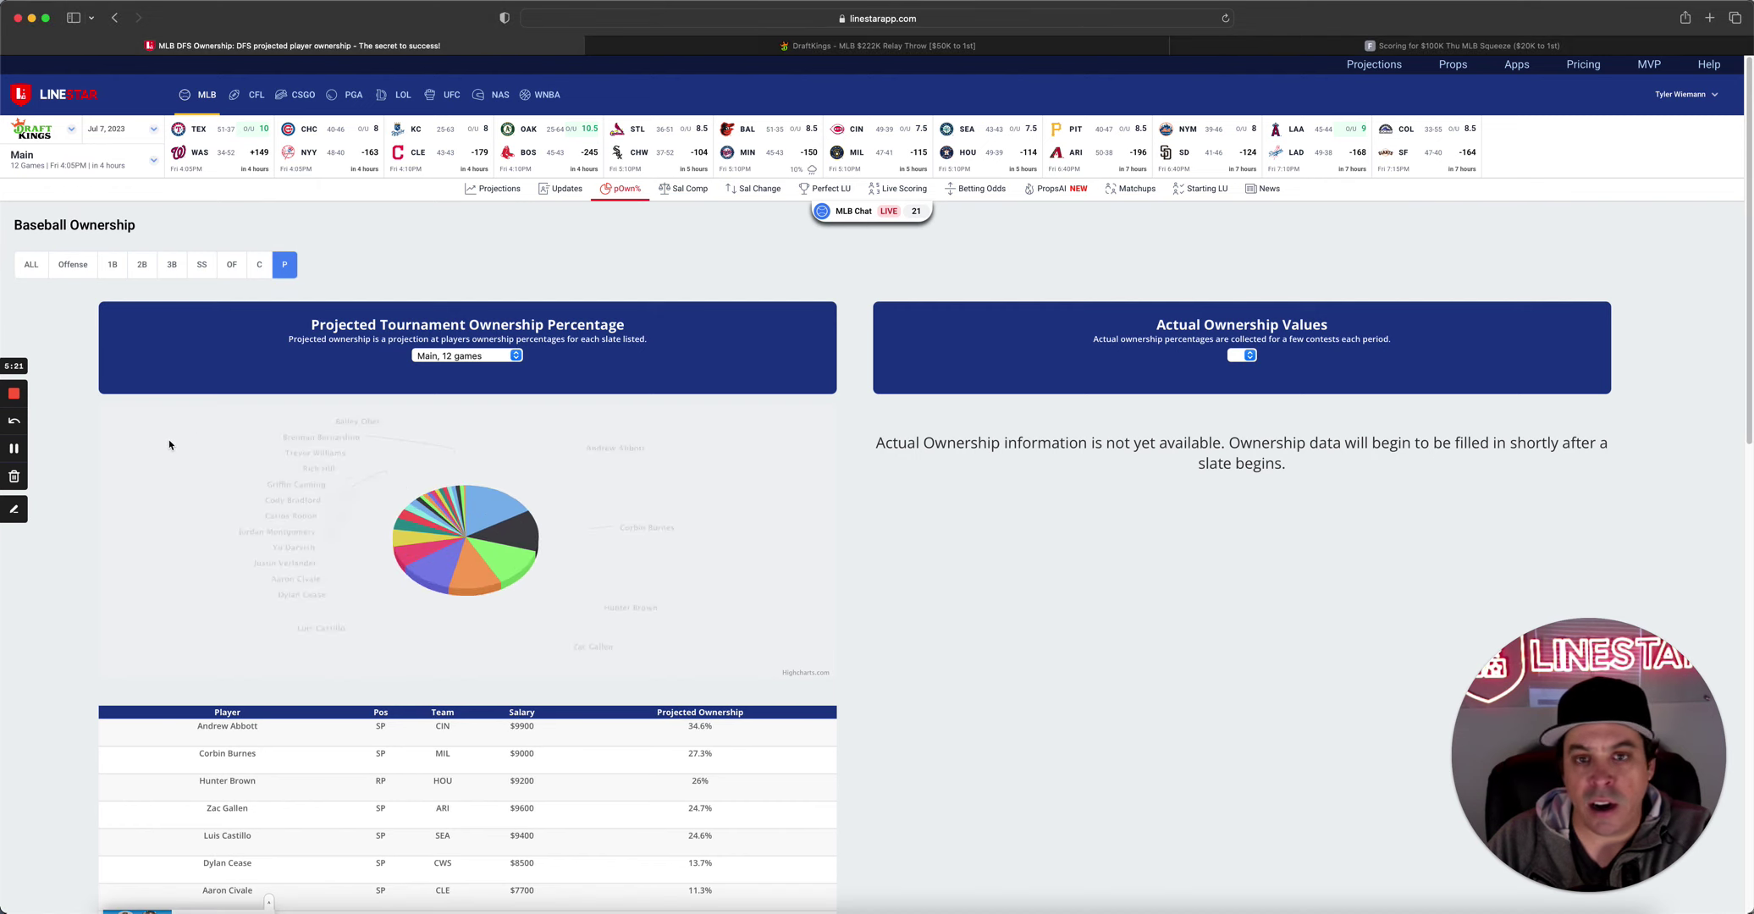
pyautogui.scroll(-3, 169, 444)
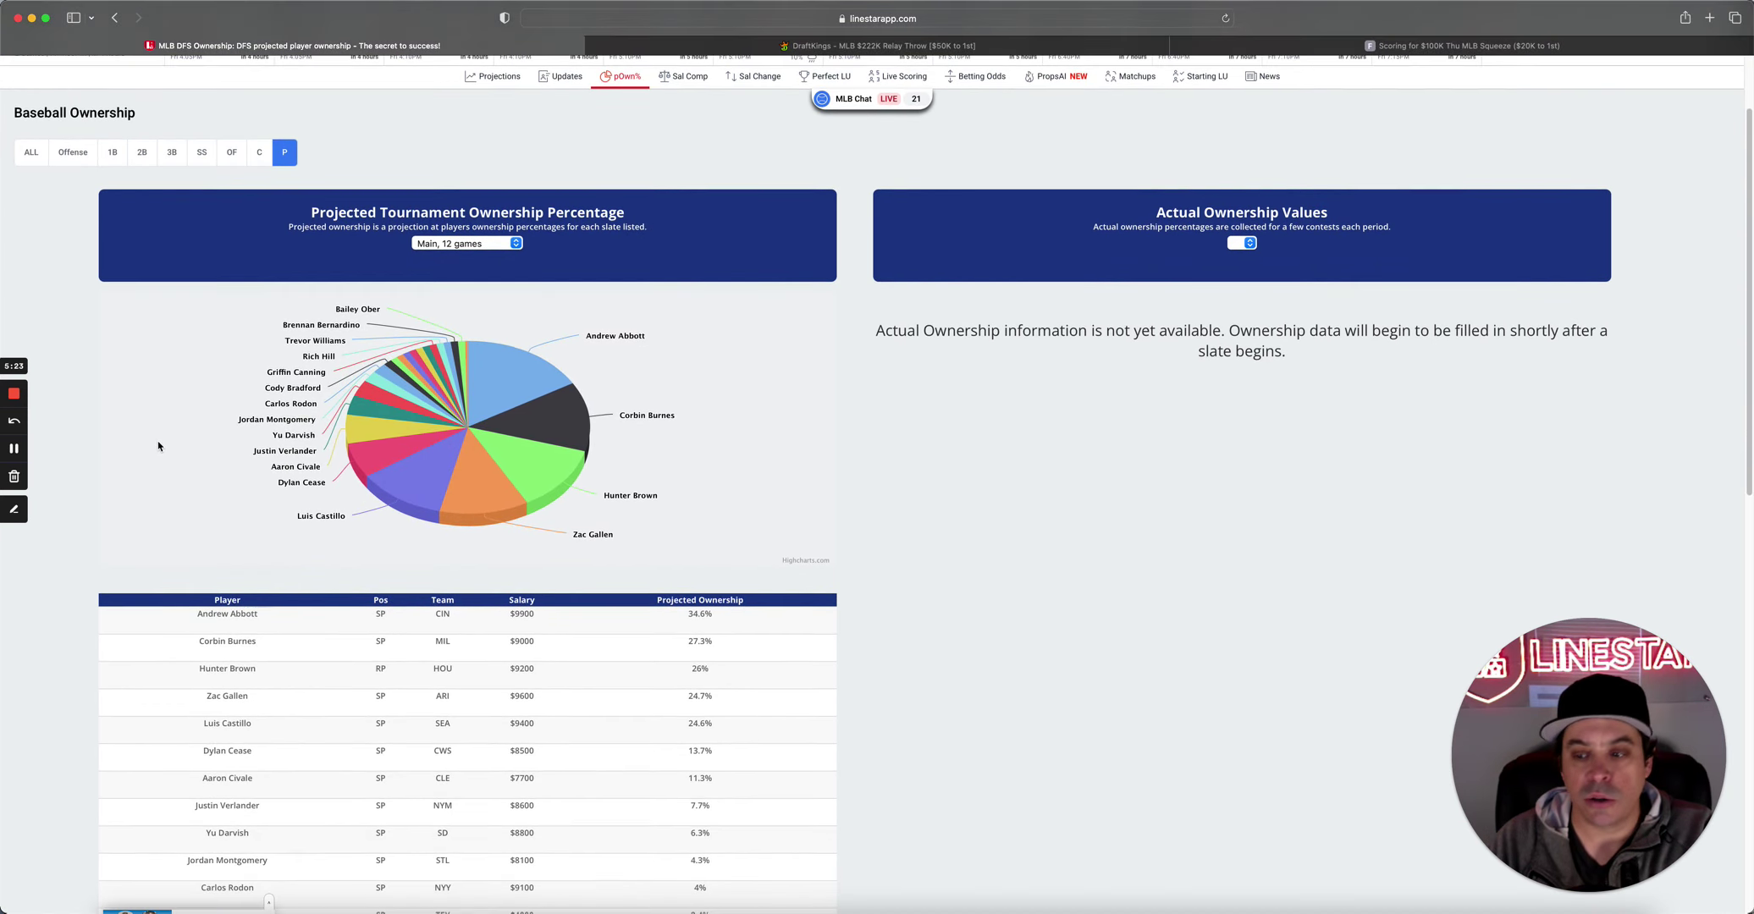
pyautogui.scroll(-1, 158, 446)
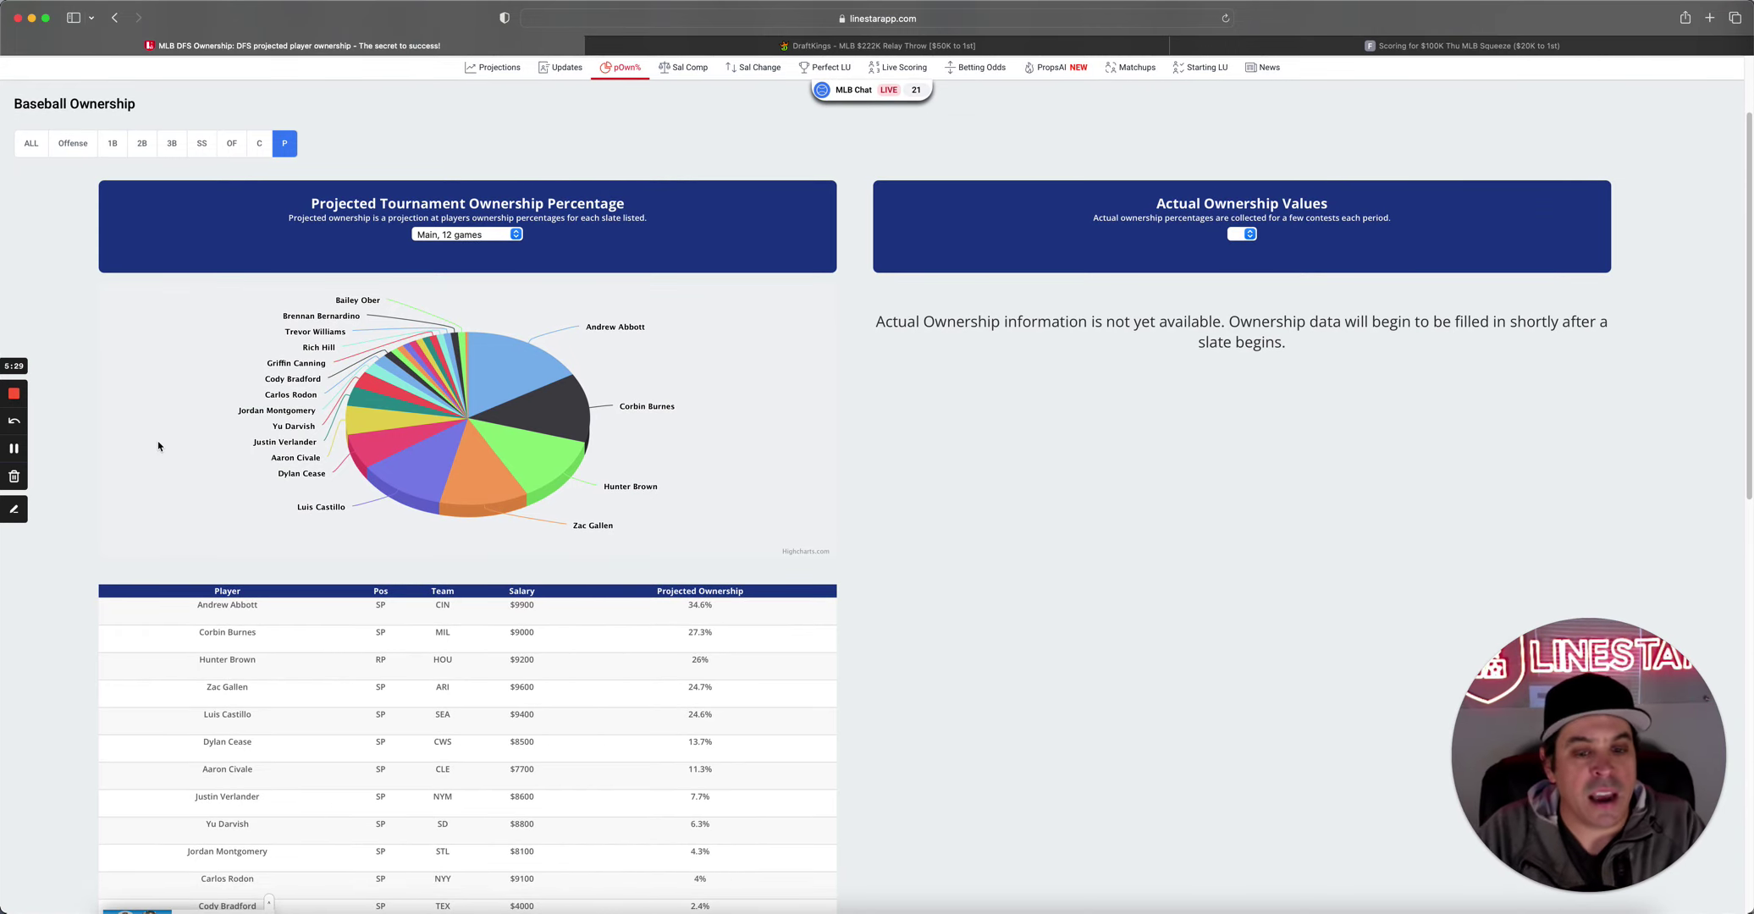
pyautogui.scroll(-3, 159, 446)
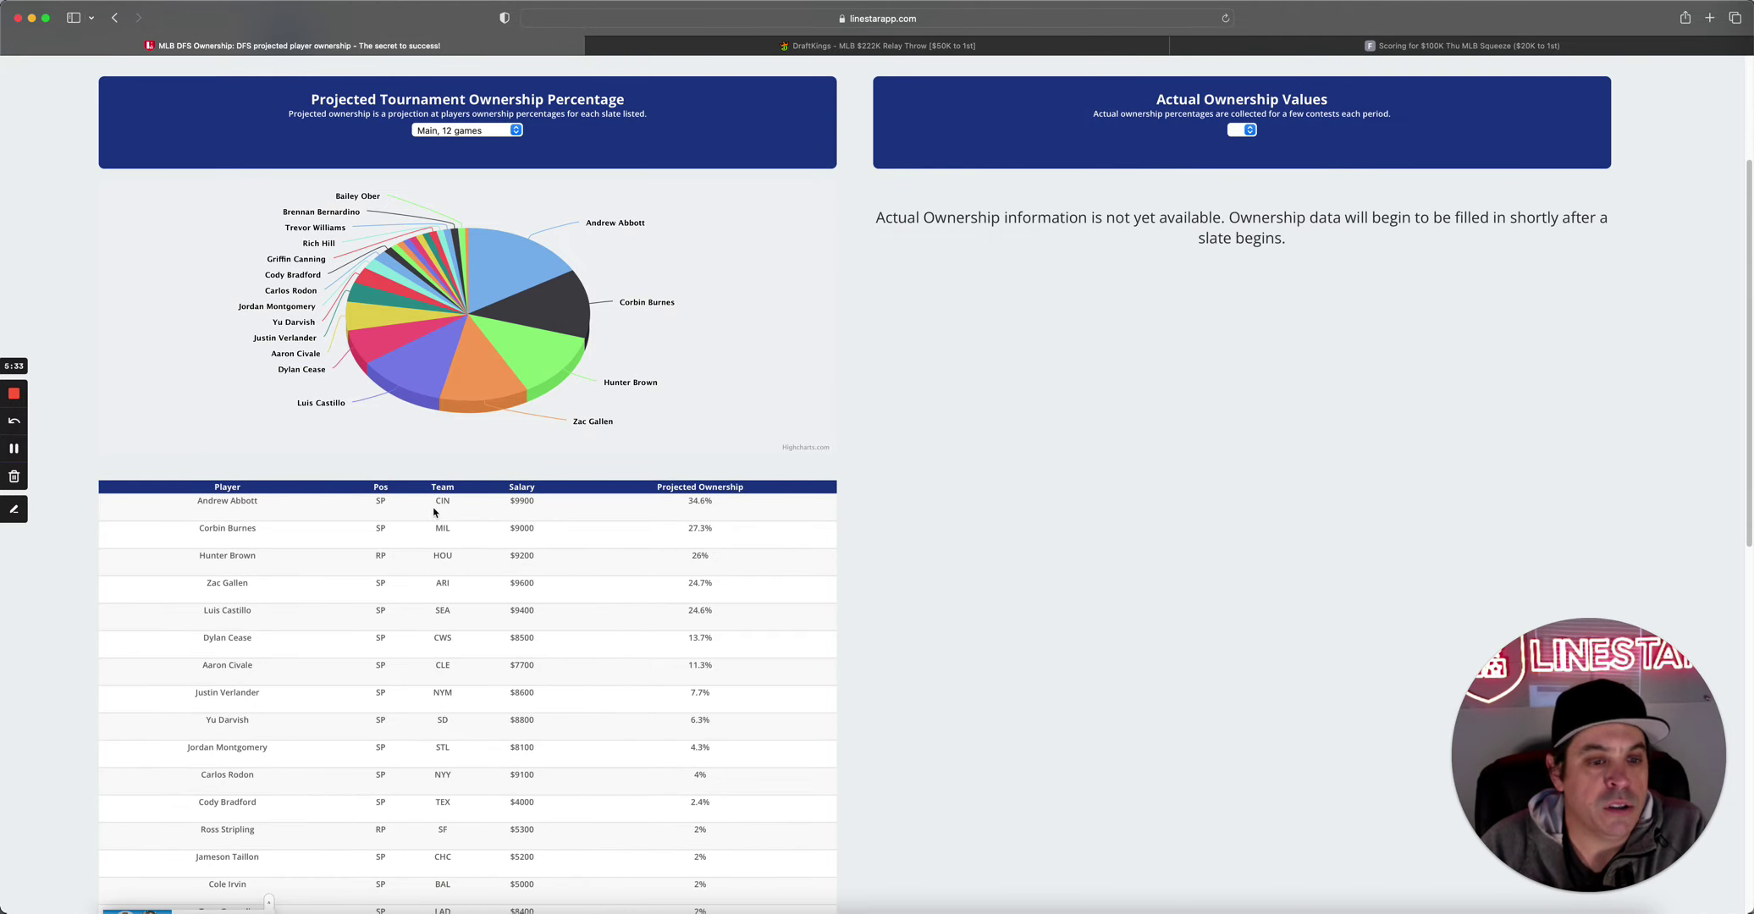
# Open Andrew Abbott's player card, examine his game history, matchup alerts and pitcher stats, and close it.
pyautogui.click(259, 508)
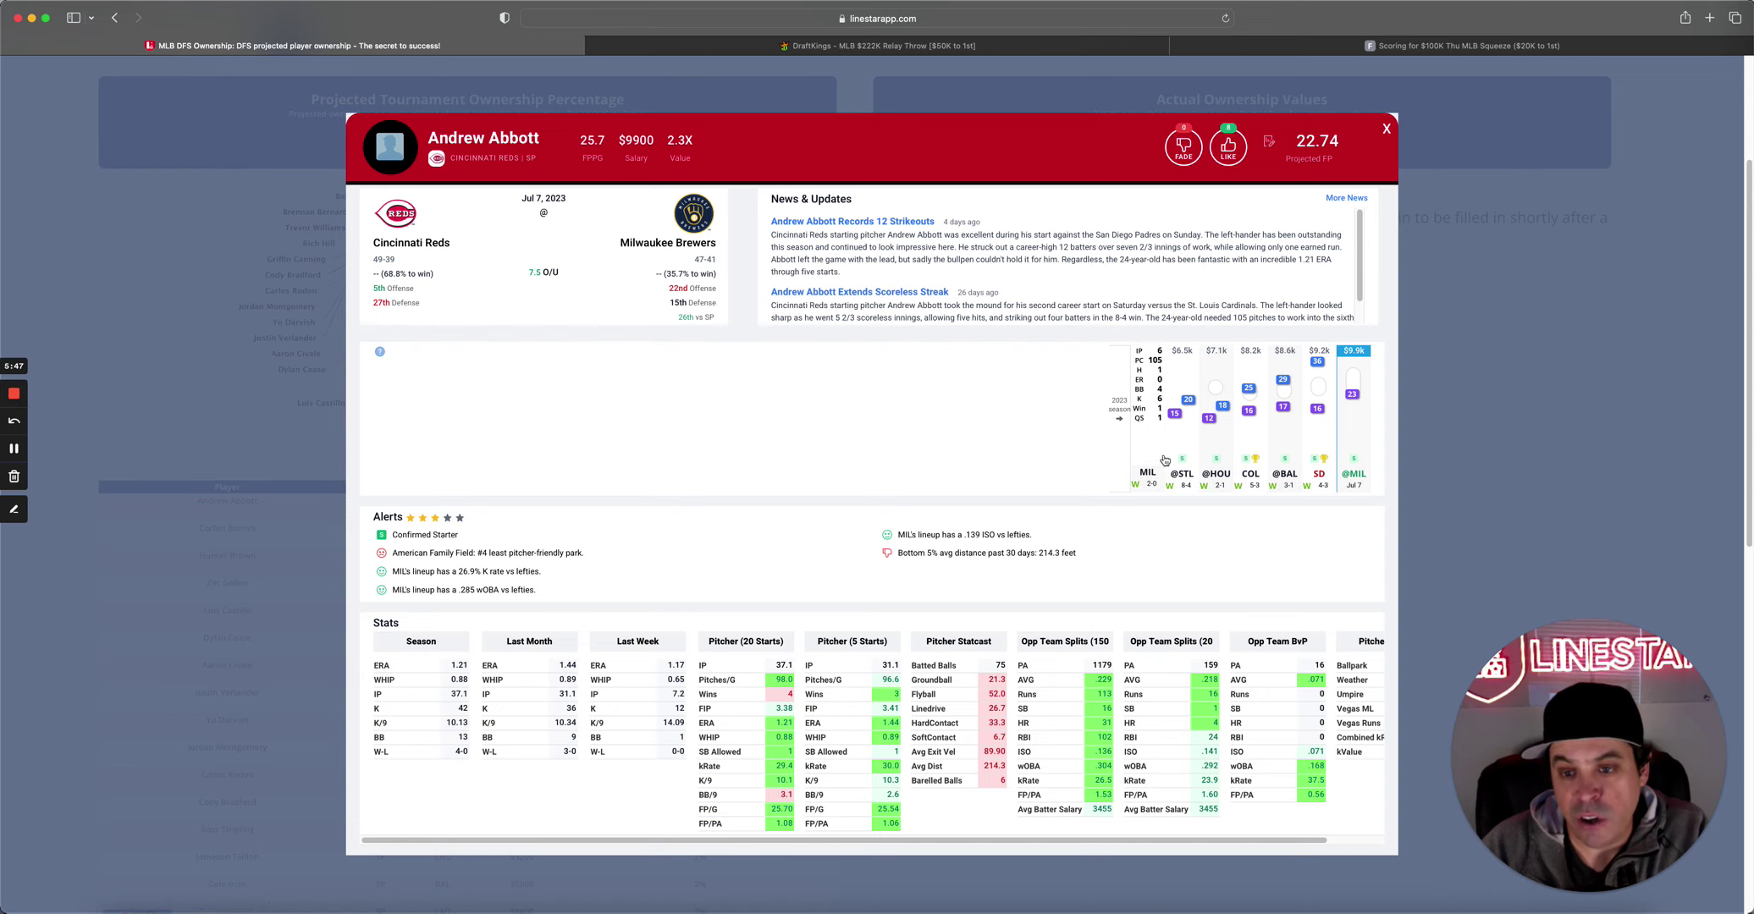
pyautogui.moveTo(1213, 457)
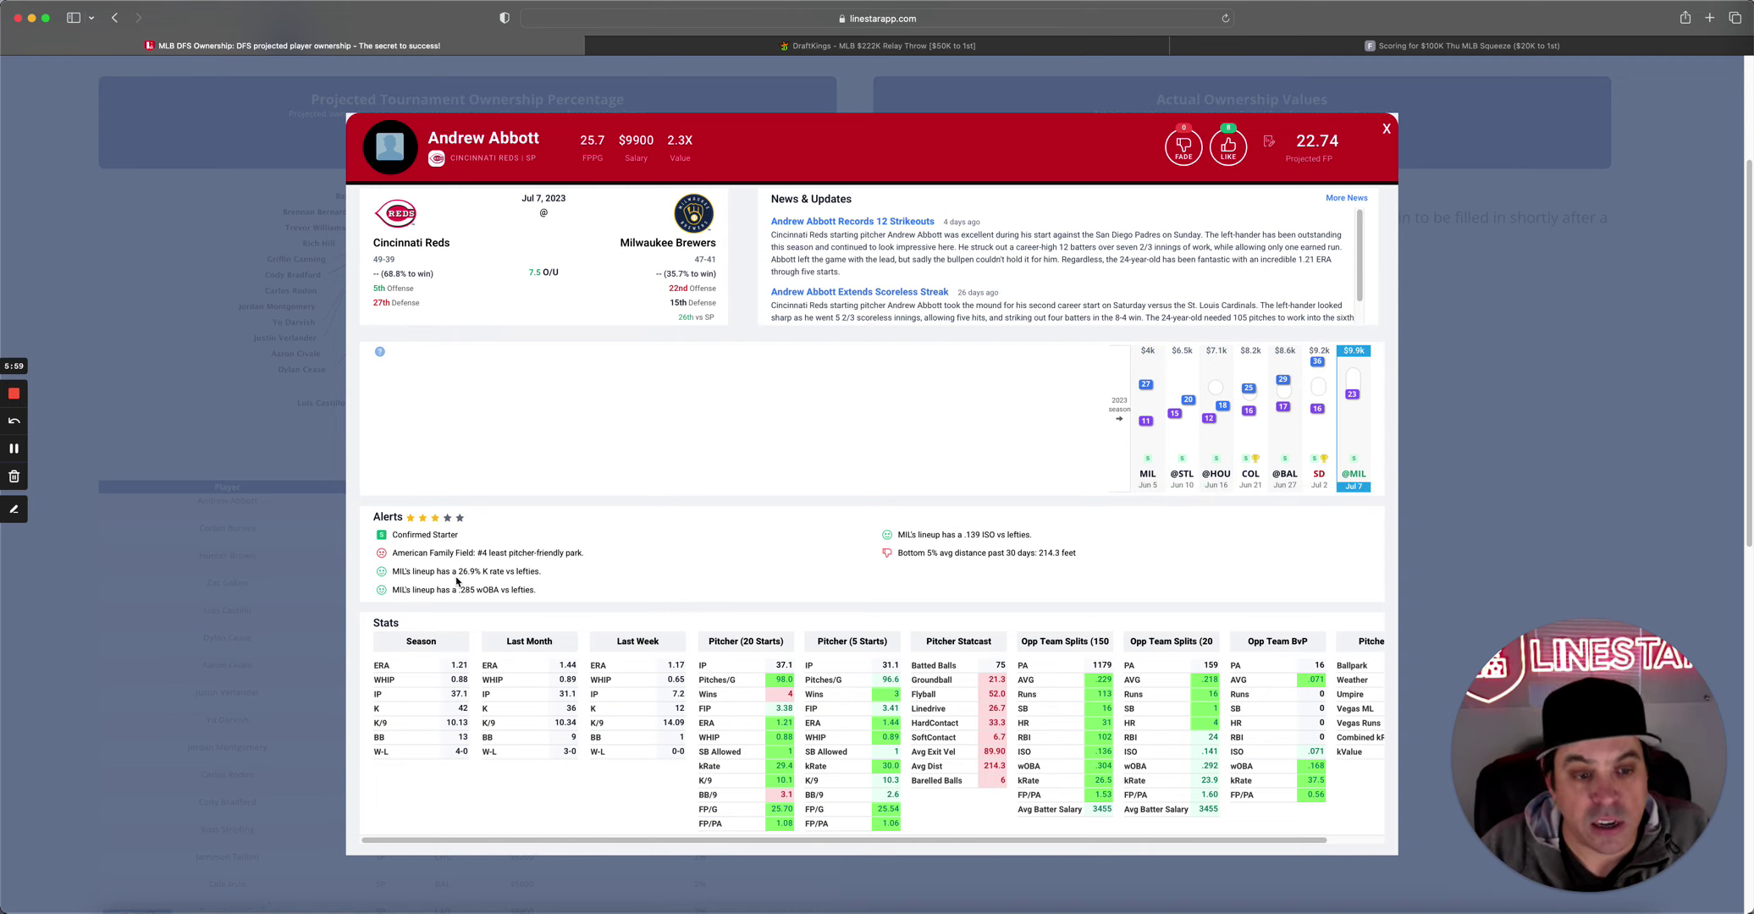
pyautogui.moveTo(453, 572); pyautogui.dragTo(597, 584)
pyautogui.click(598, 584)
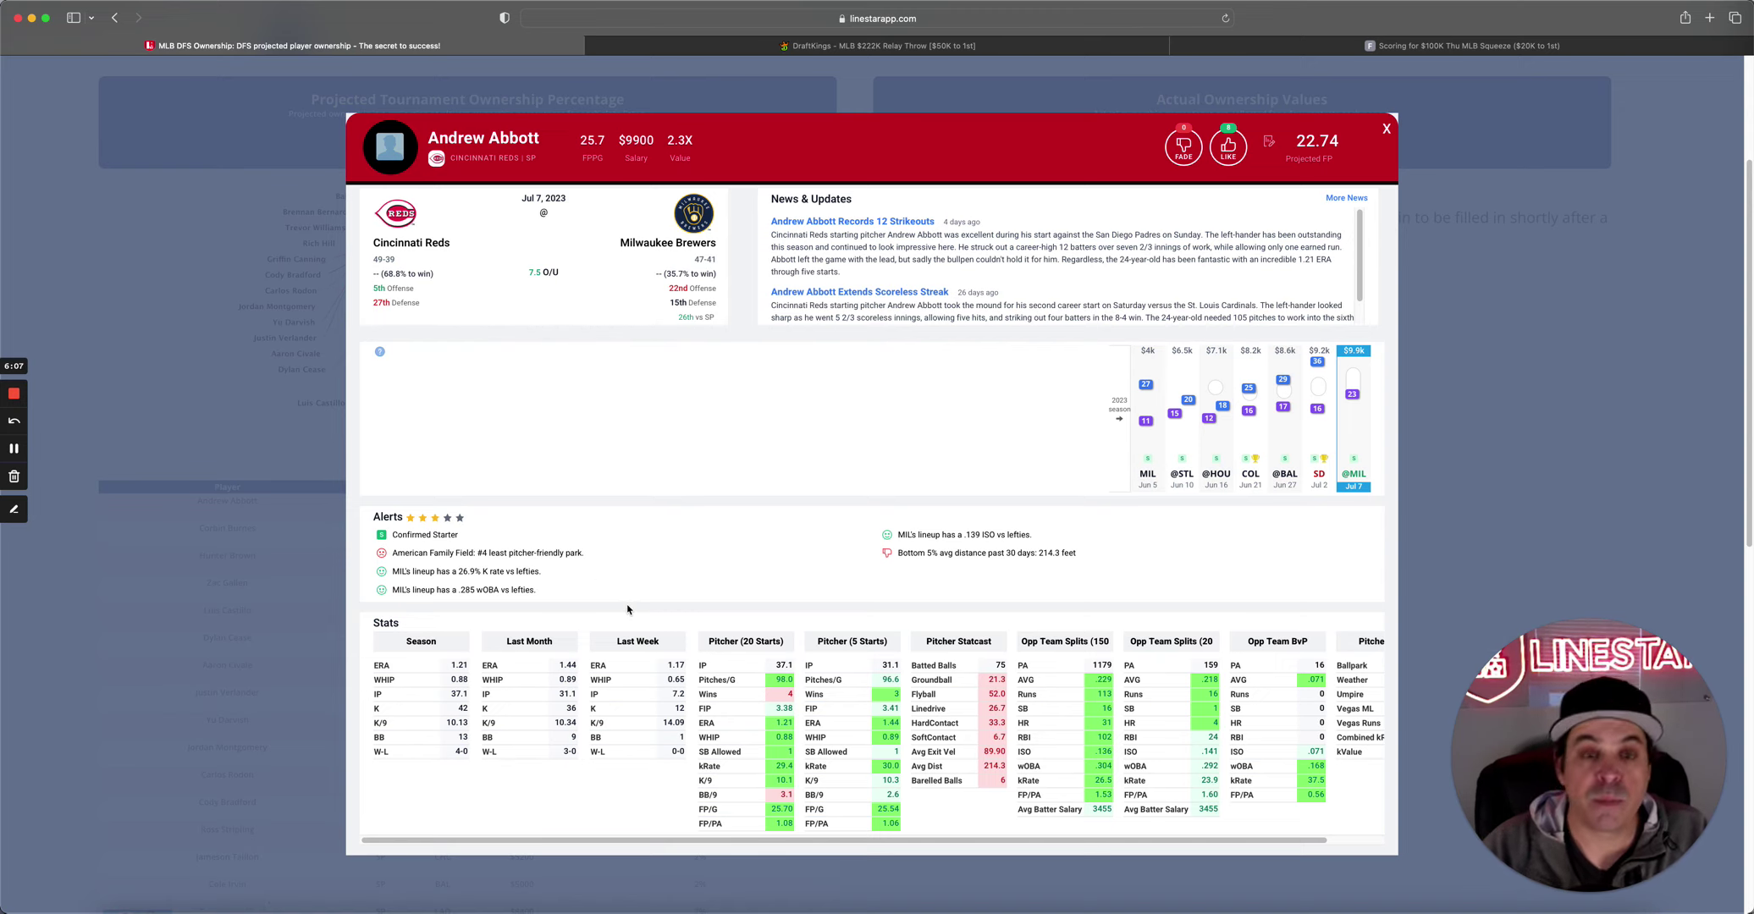
pyautogui.scroll(-1, 627, 609)
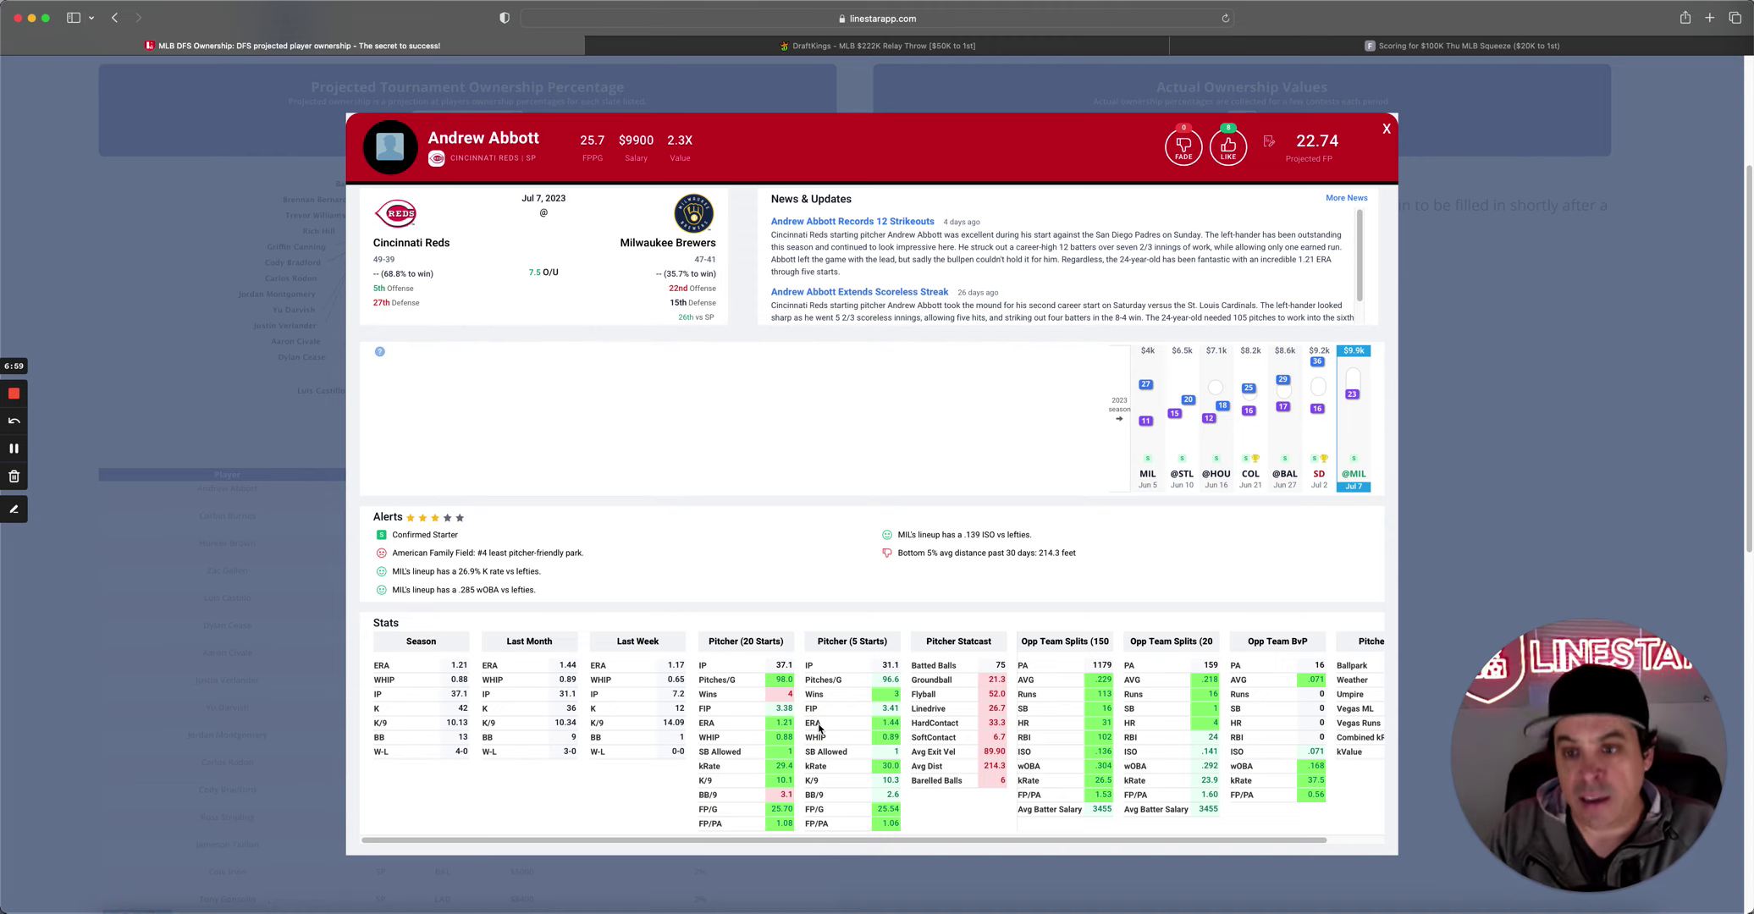
pyautogui.hscroll(3, 1132, 767)
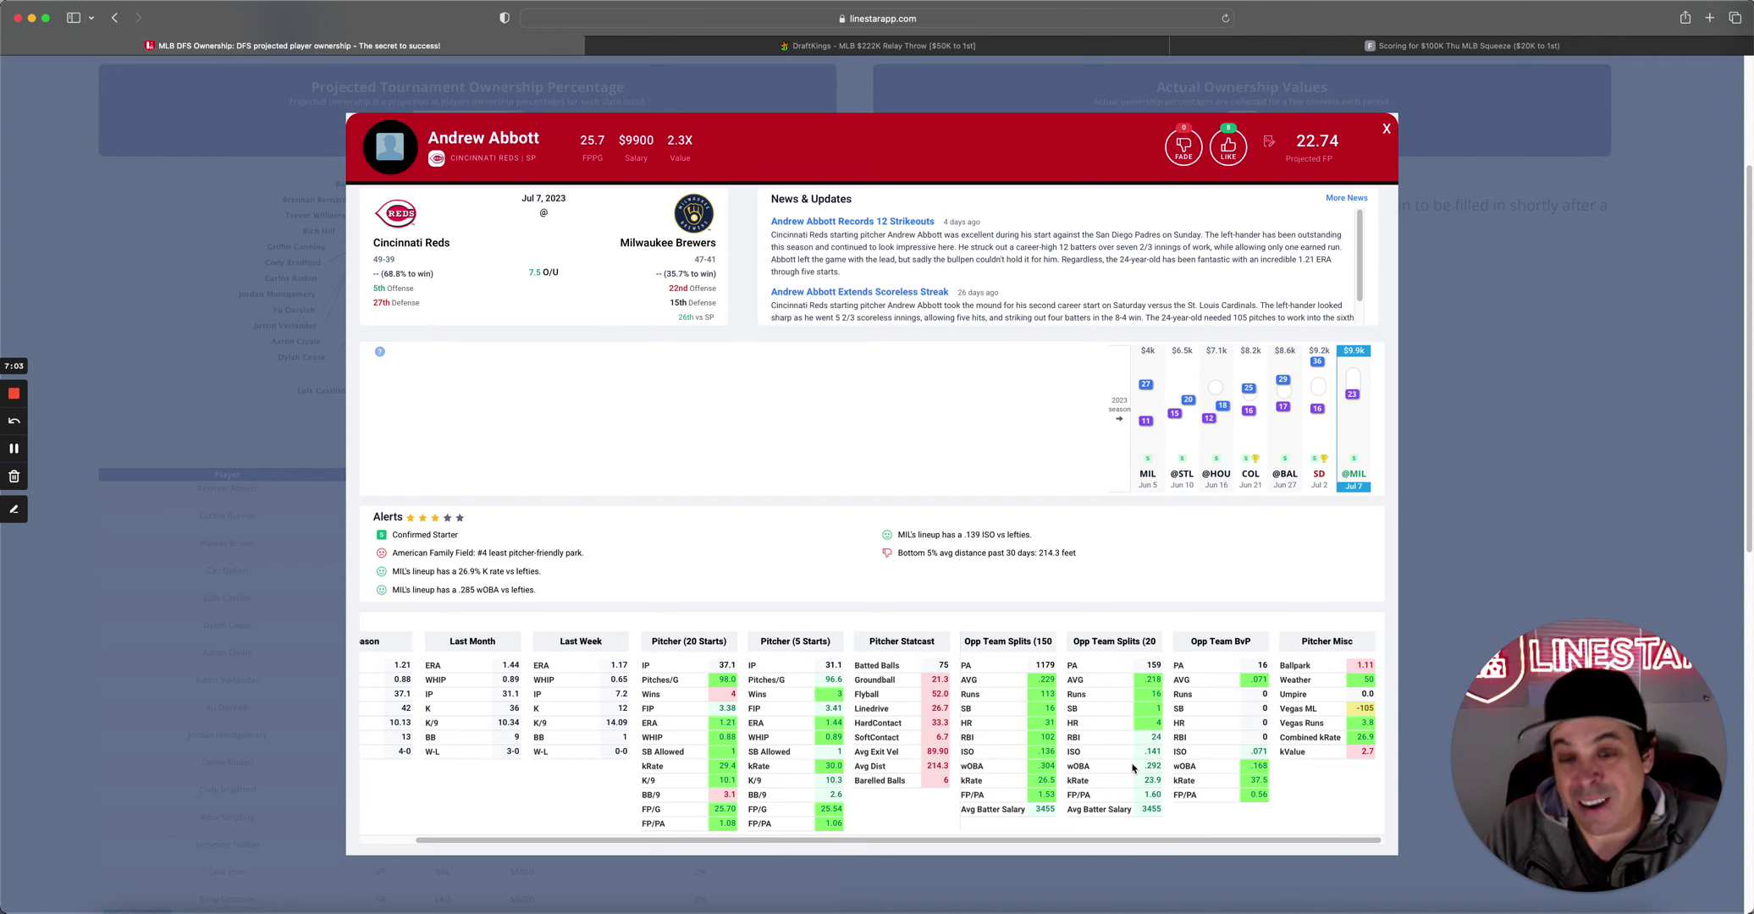
pyautogui.click(1384, 131)
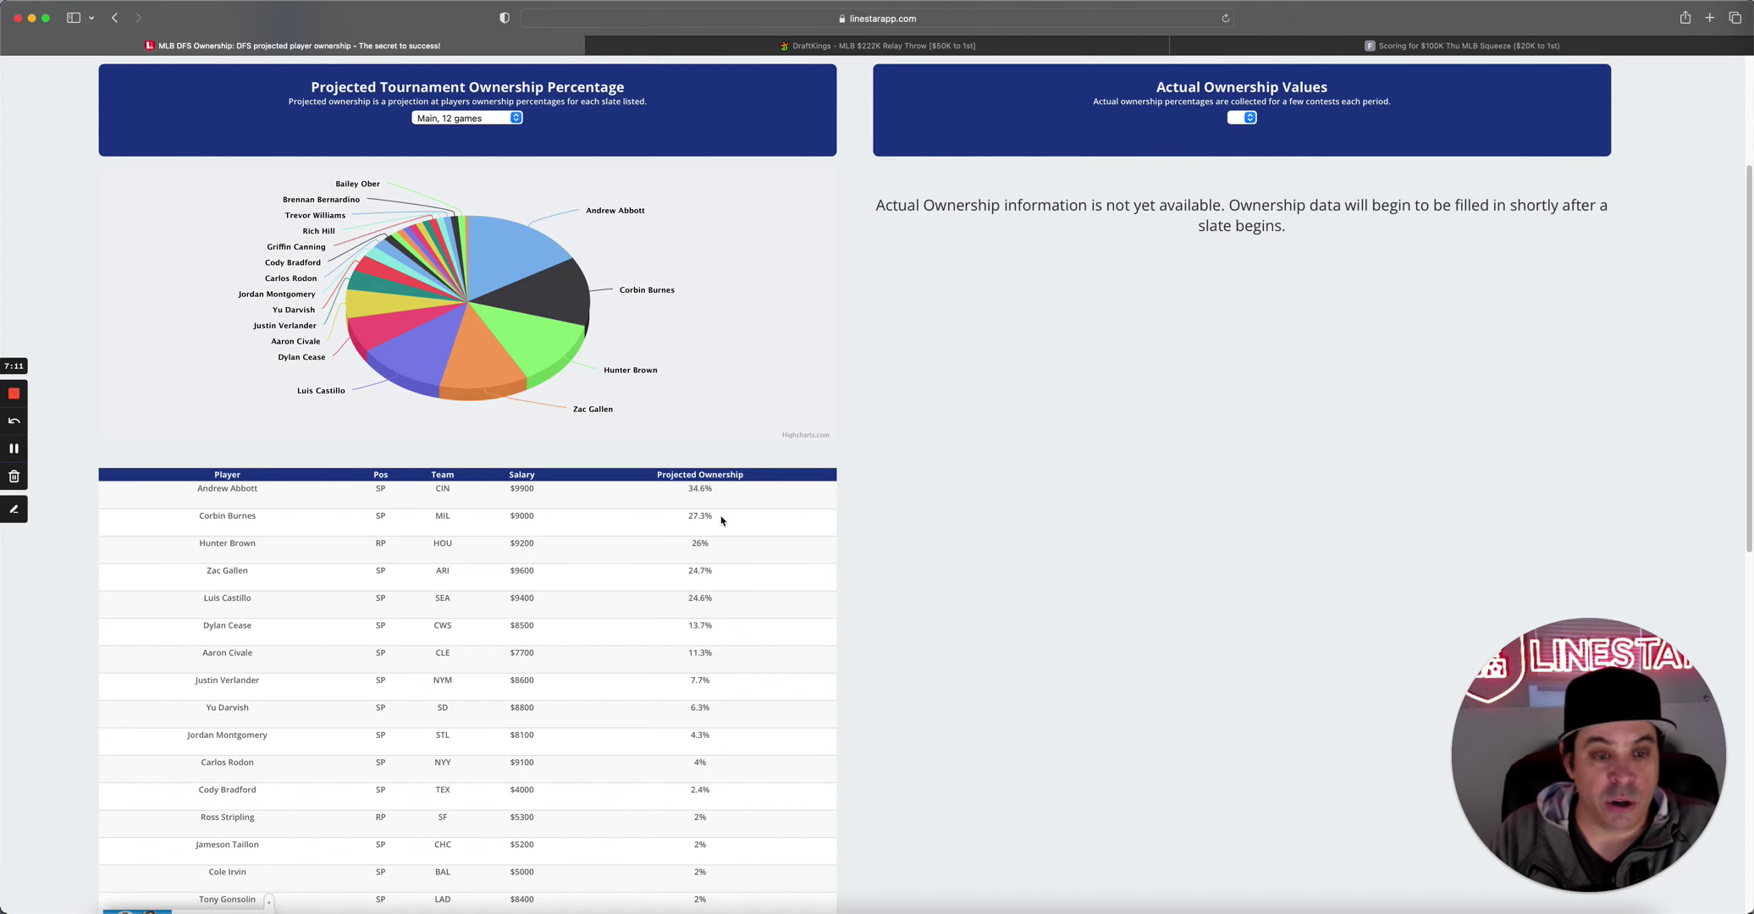
# Open Corbin Burnes's player card, check his past games against Cincinnati and his matchup alerts, and close it.
pyautogui.click(229, 521)
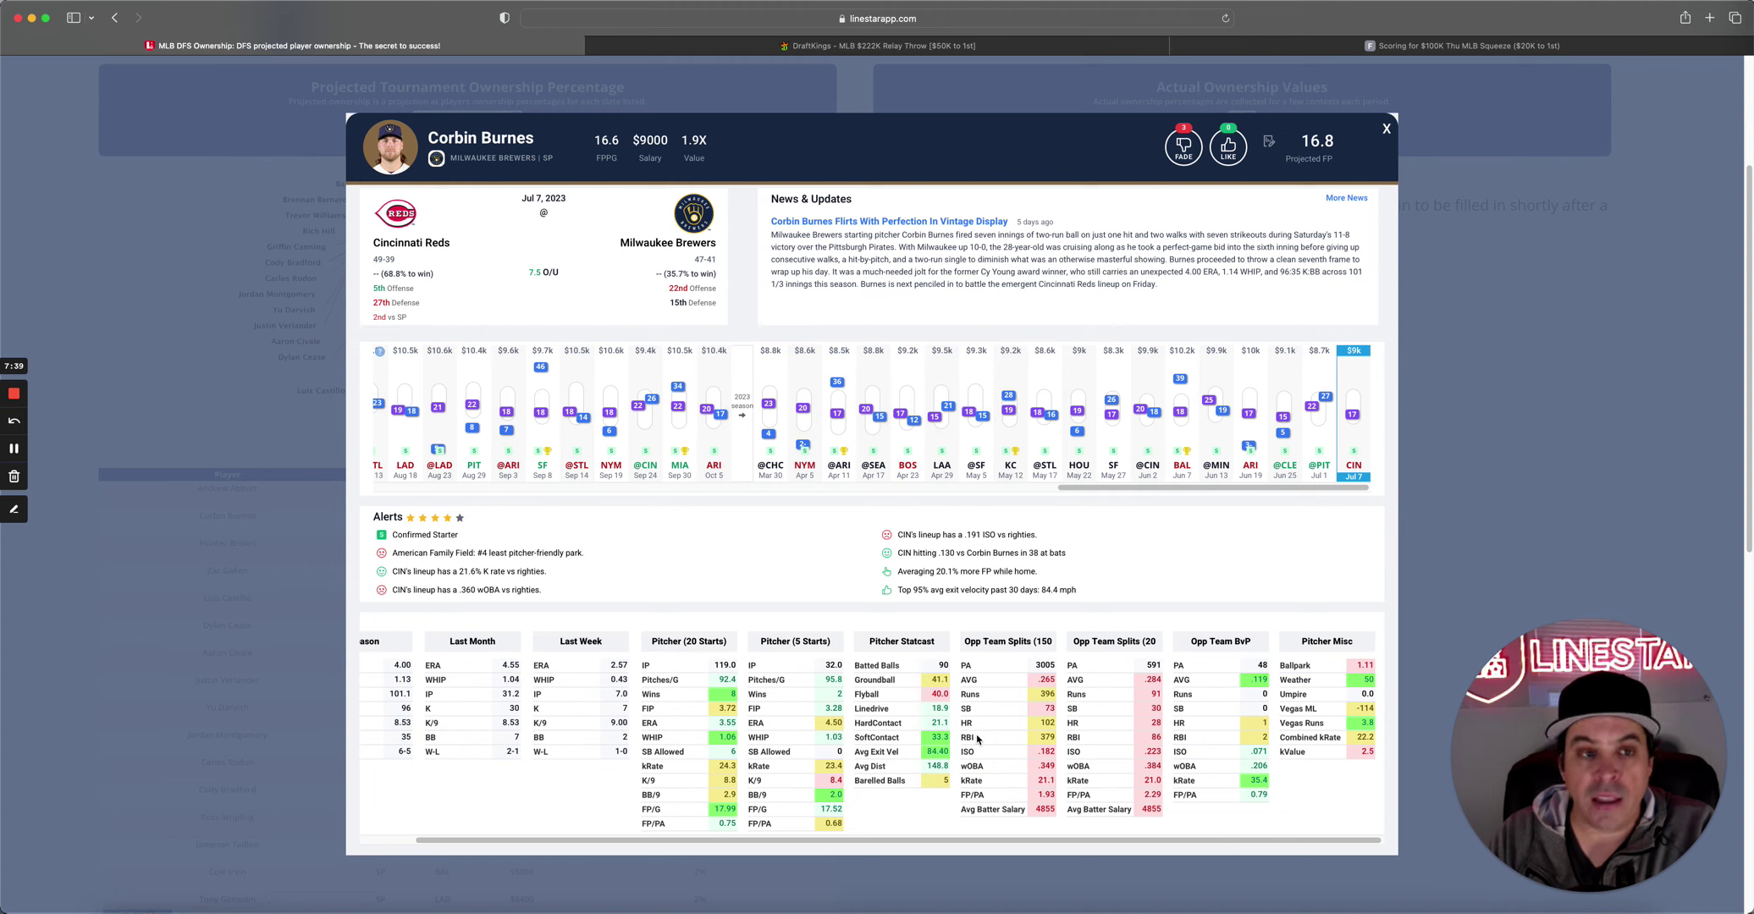
pyautogui.click(1354, 415)
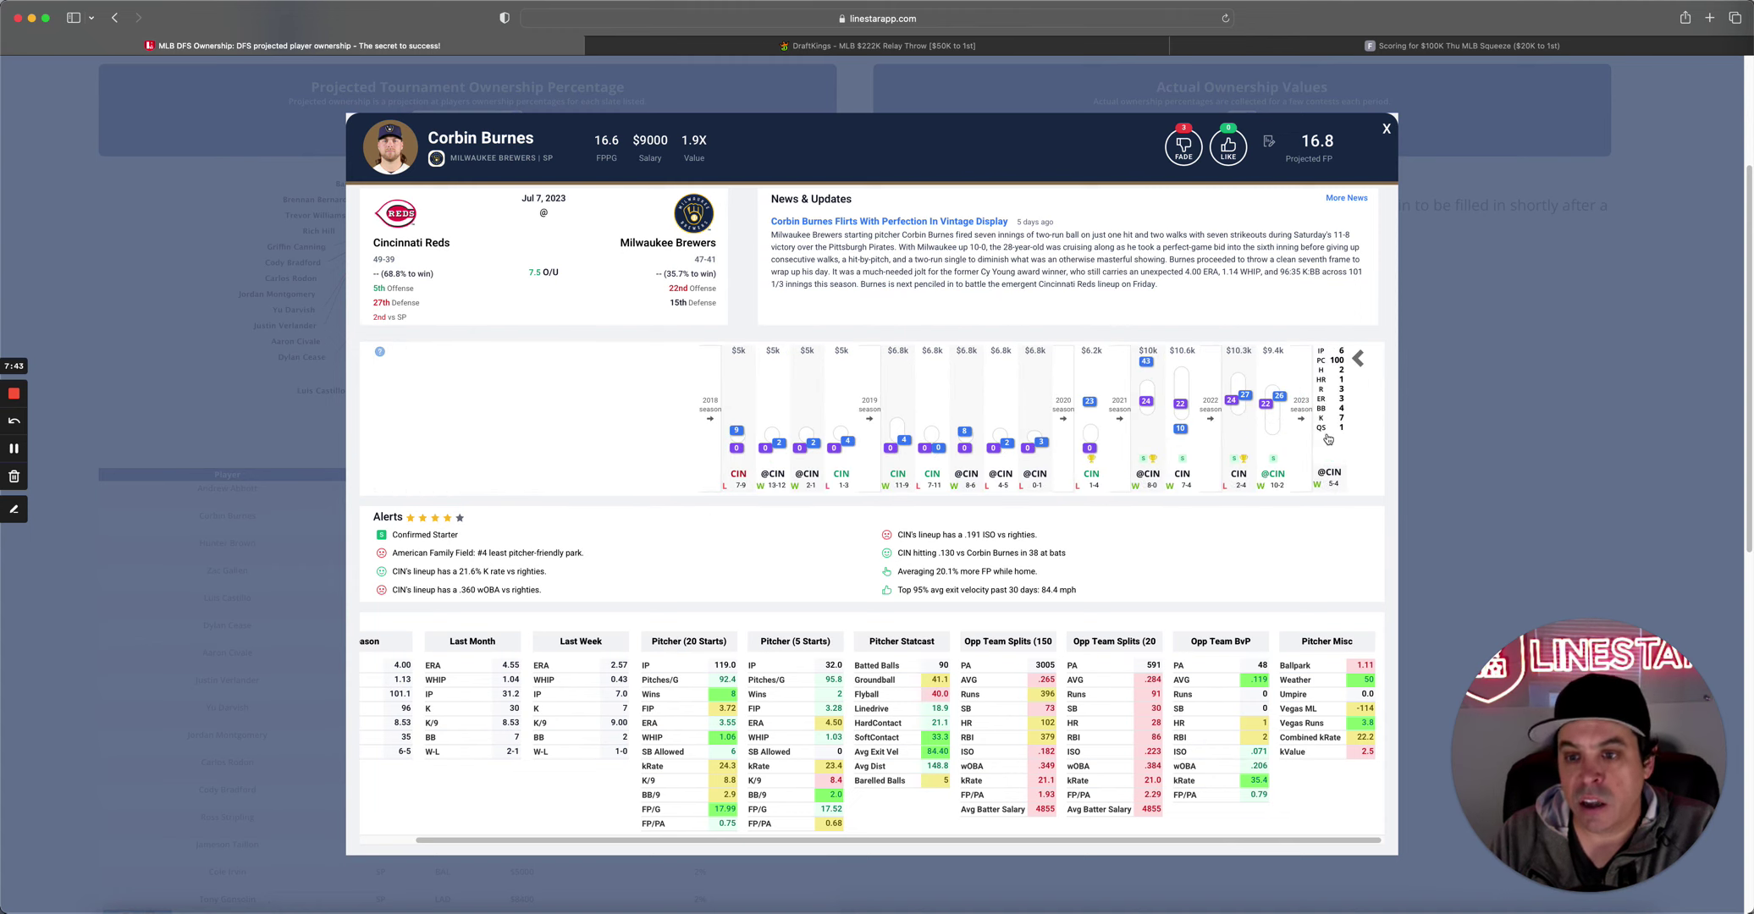
pyautogui.click(1358, 358)
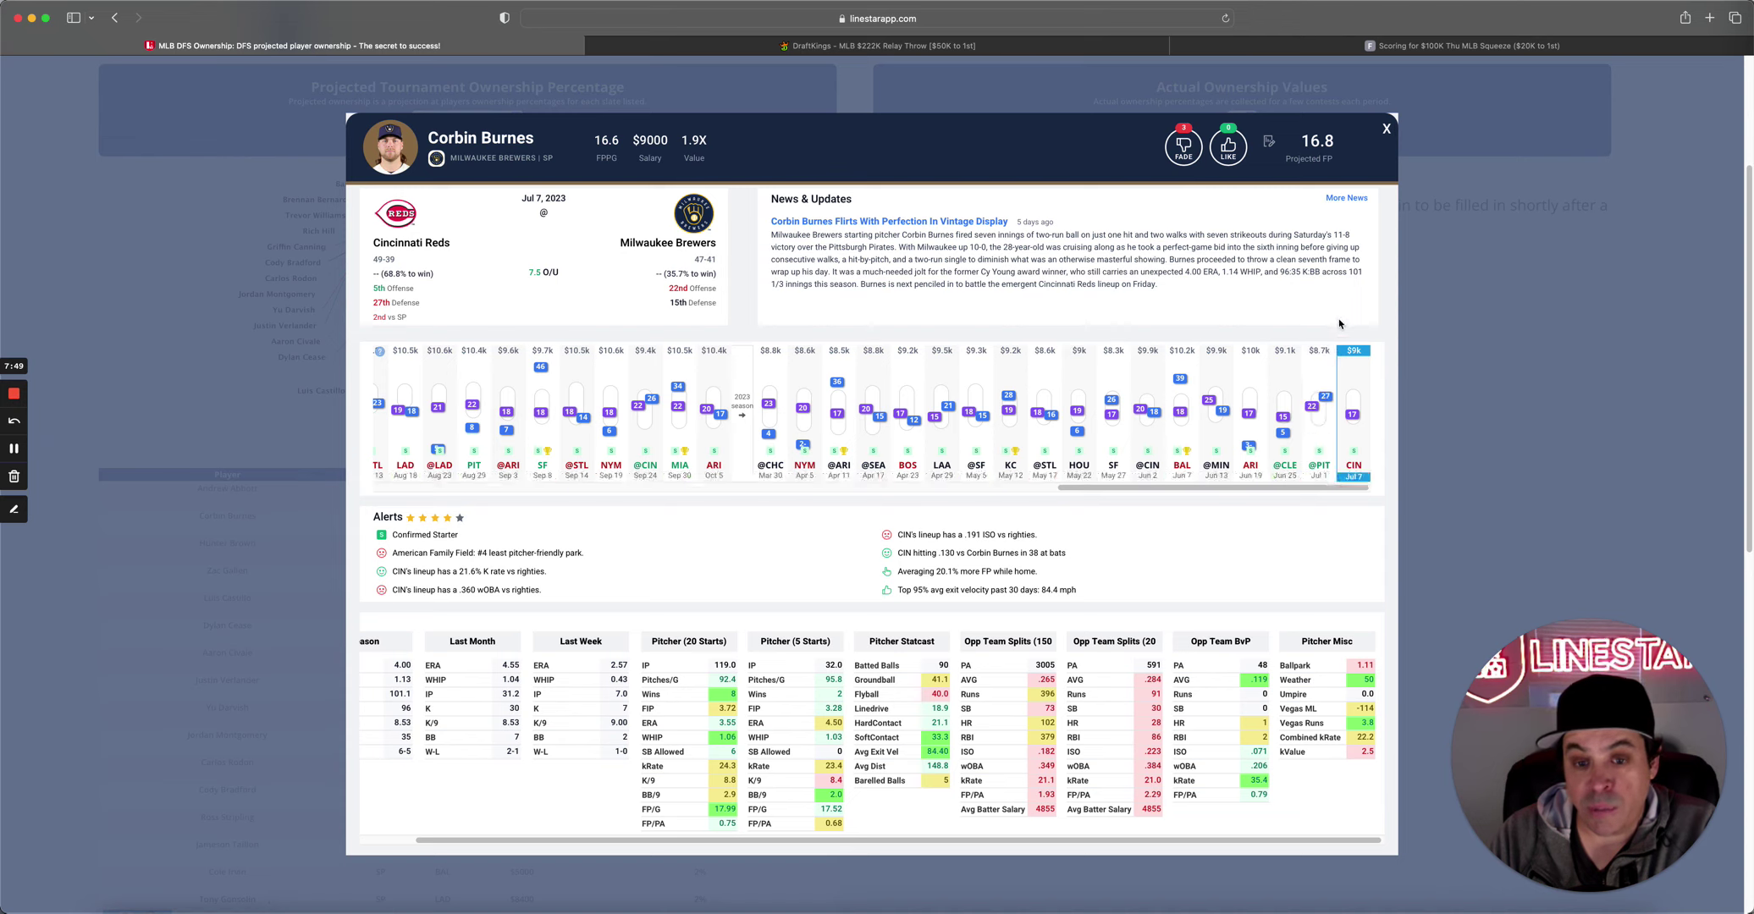
pyautogui.moveTo(897, 534); pyautogui.dragTo(1039, 535)
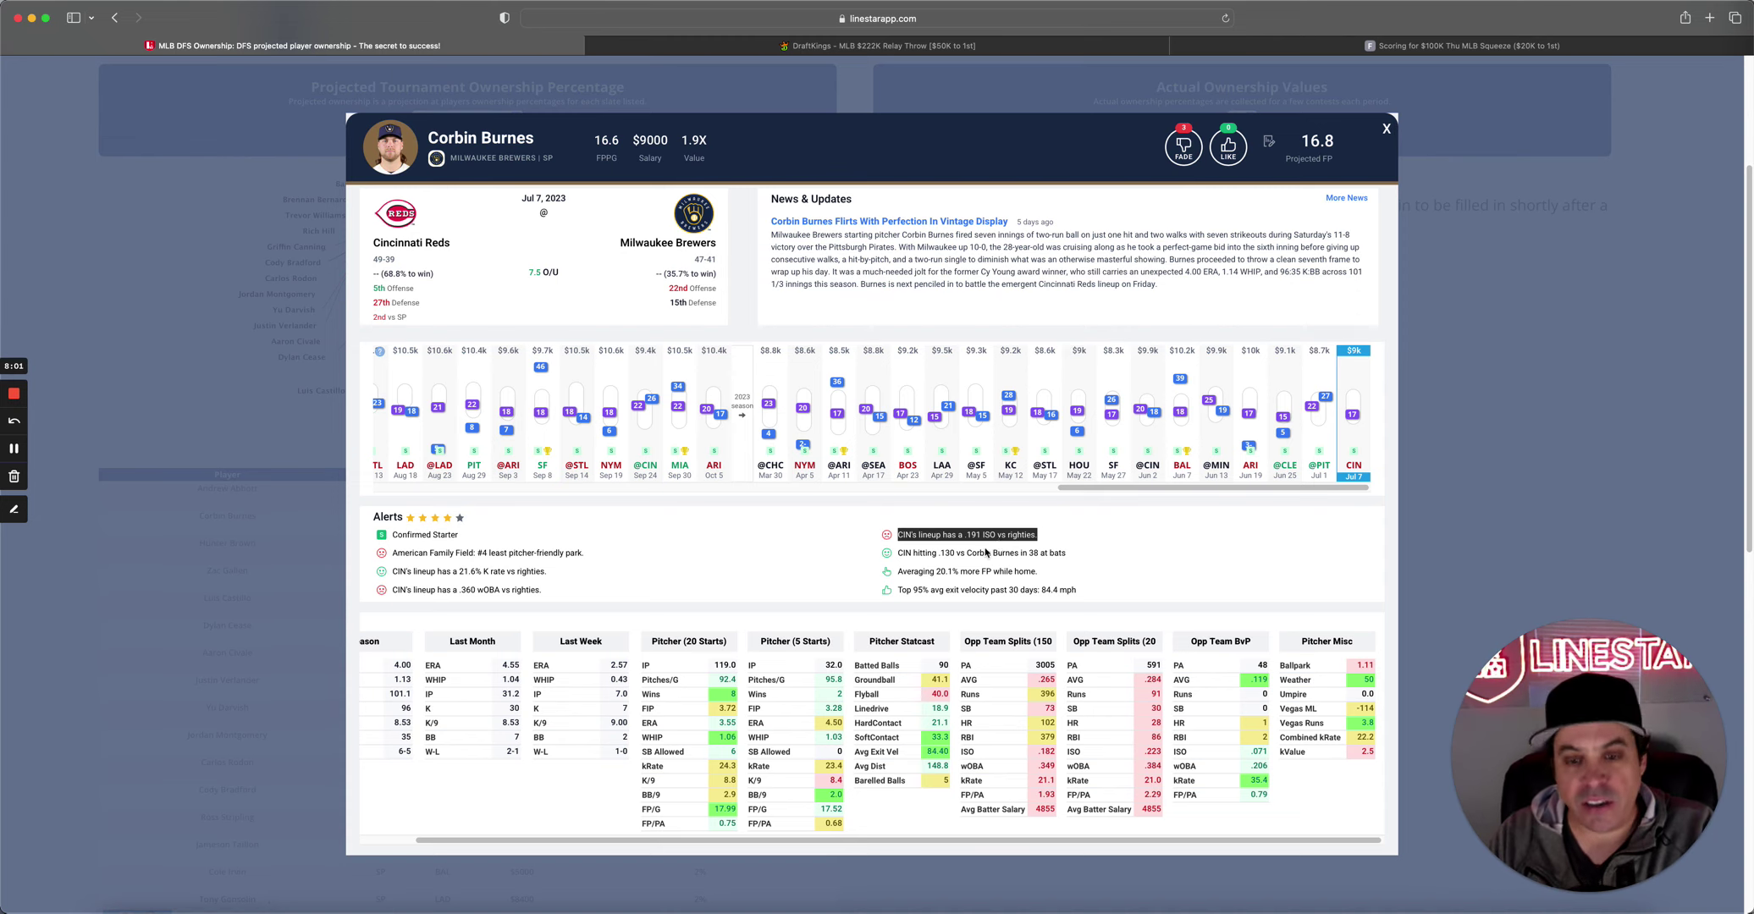
pyautogui.click(858, 551)
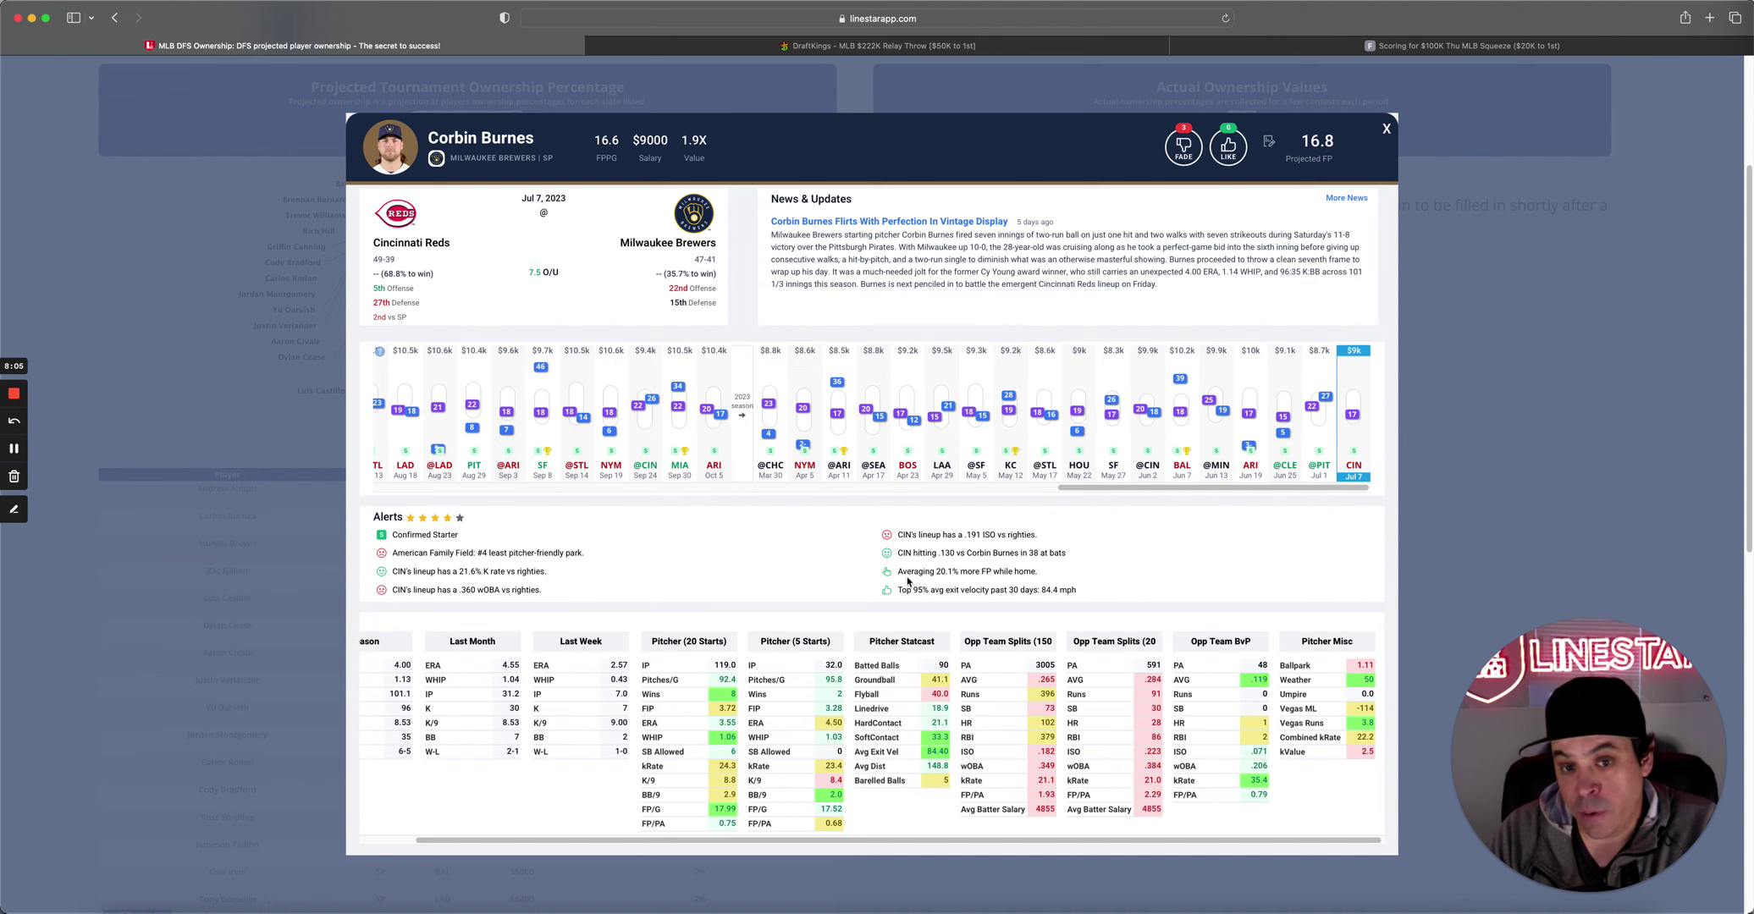
pyautogui.click(1384, 131)
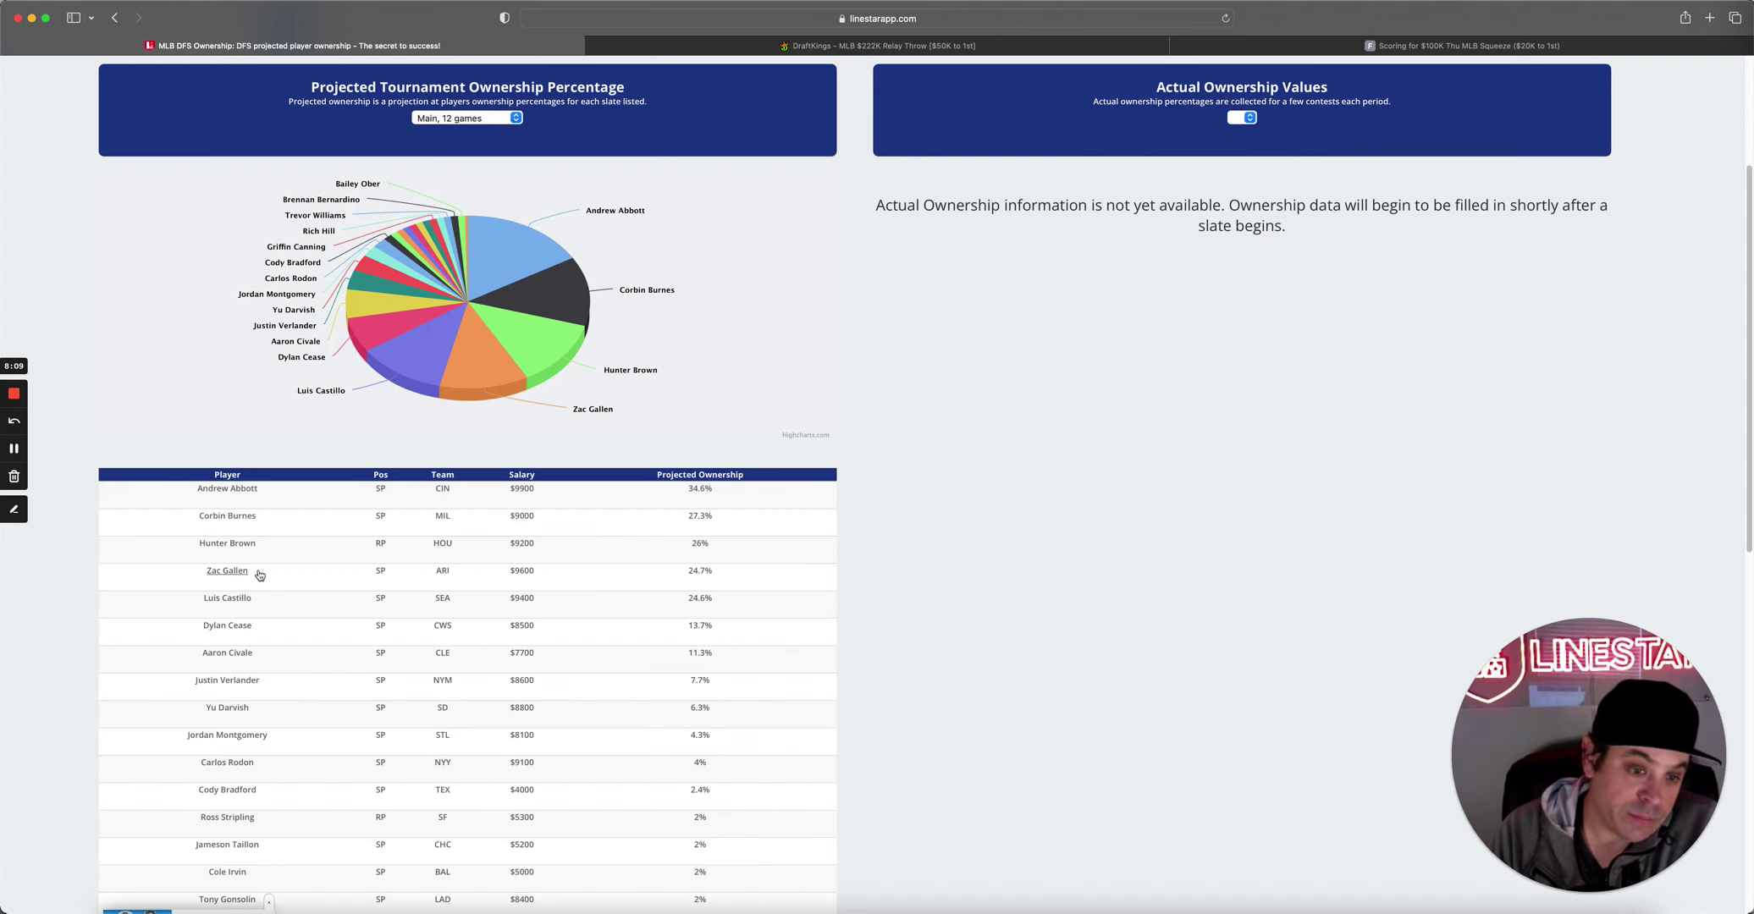
# Open Hunter Brown's player card, check Seattle's strikeout-rate alert, his recent game logs and projected points, and close it.
pyautogui.click(215, 546)
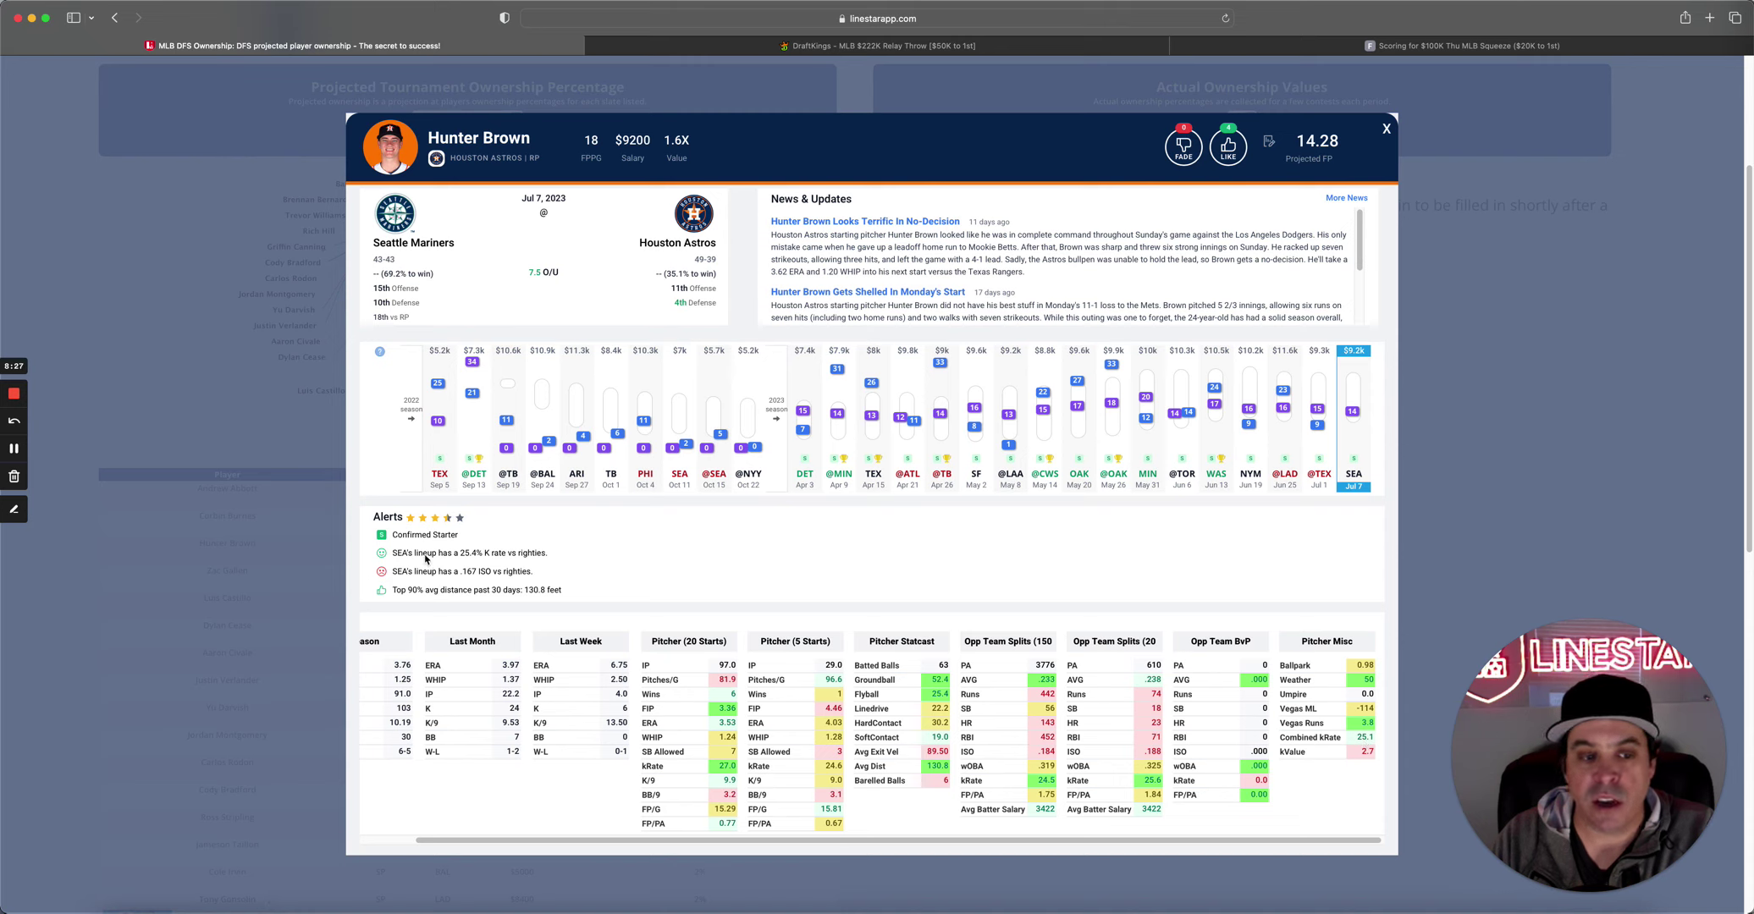
pyautogui.moveTo(392, 553); pyautogui.dragTo(546, 555)
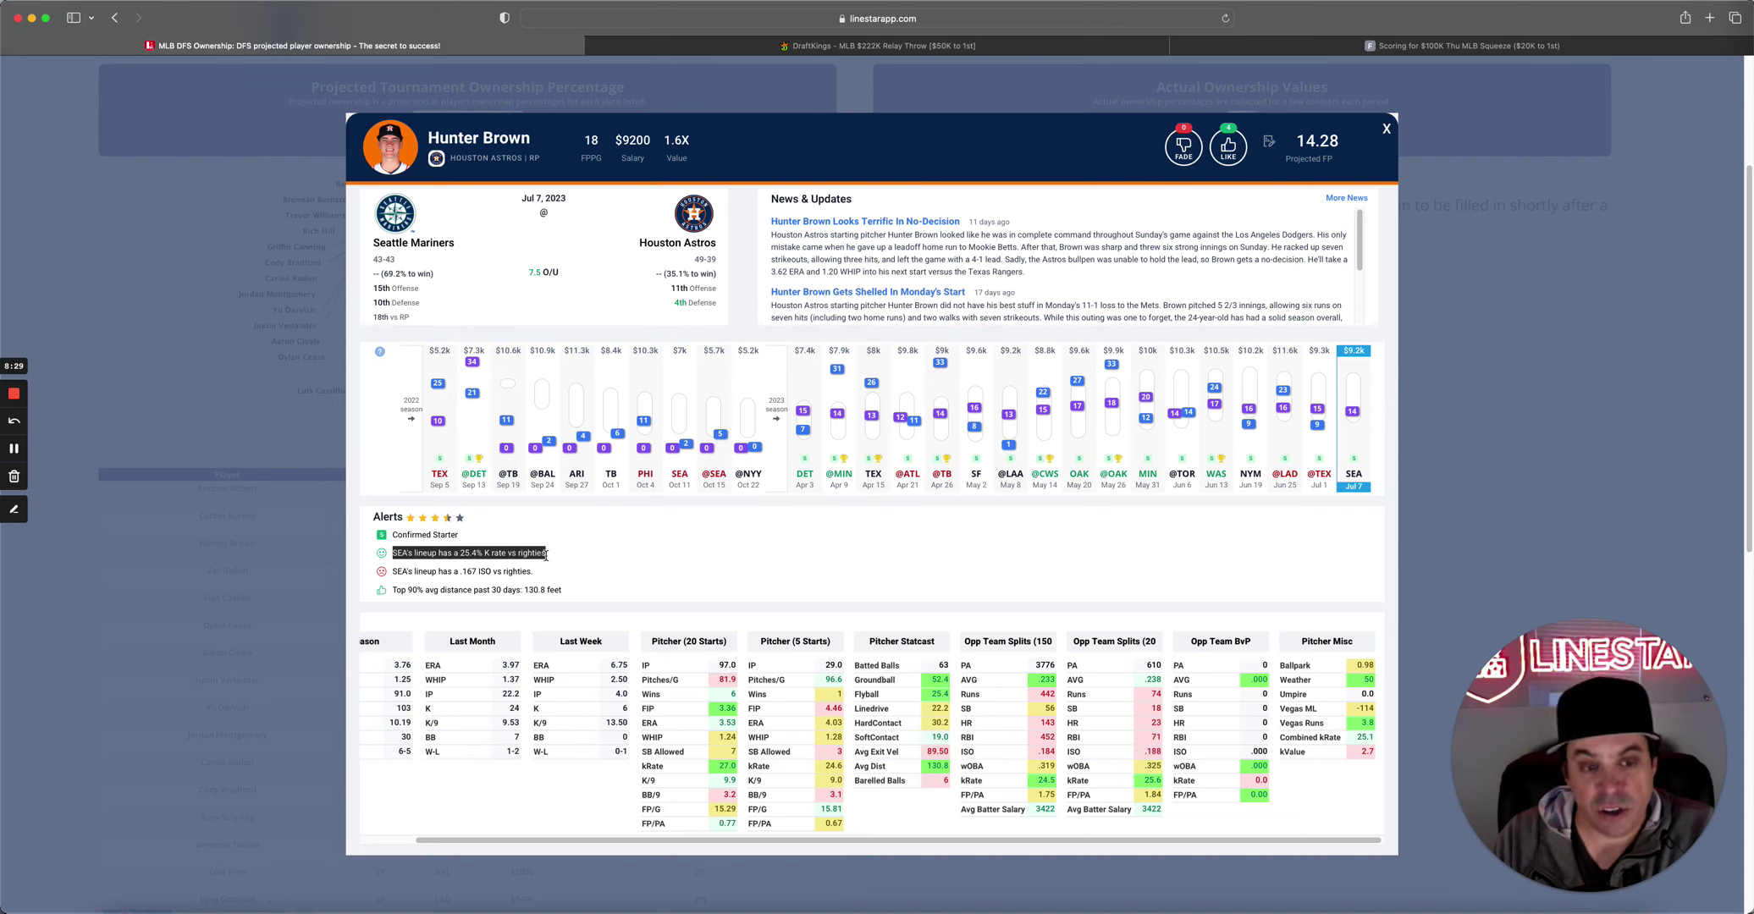
pyautogui.click(576, 560)
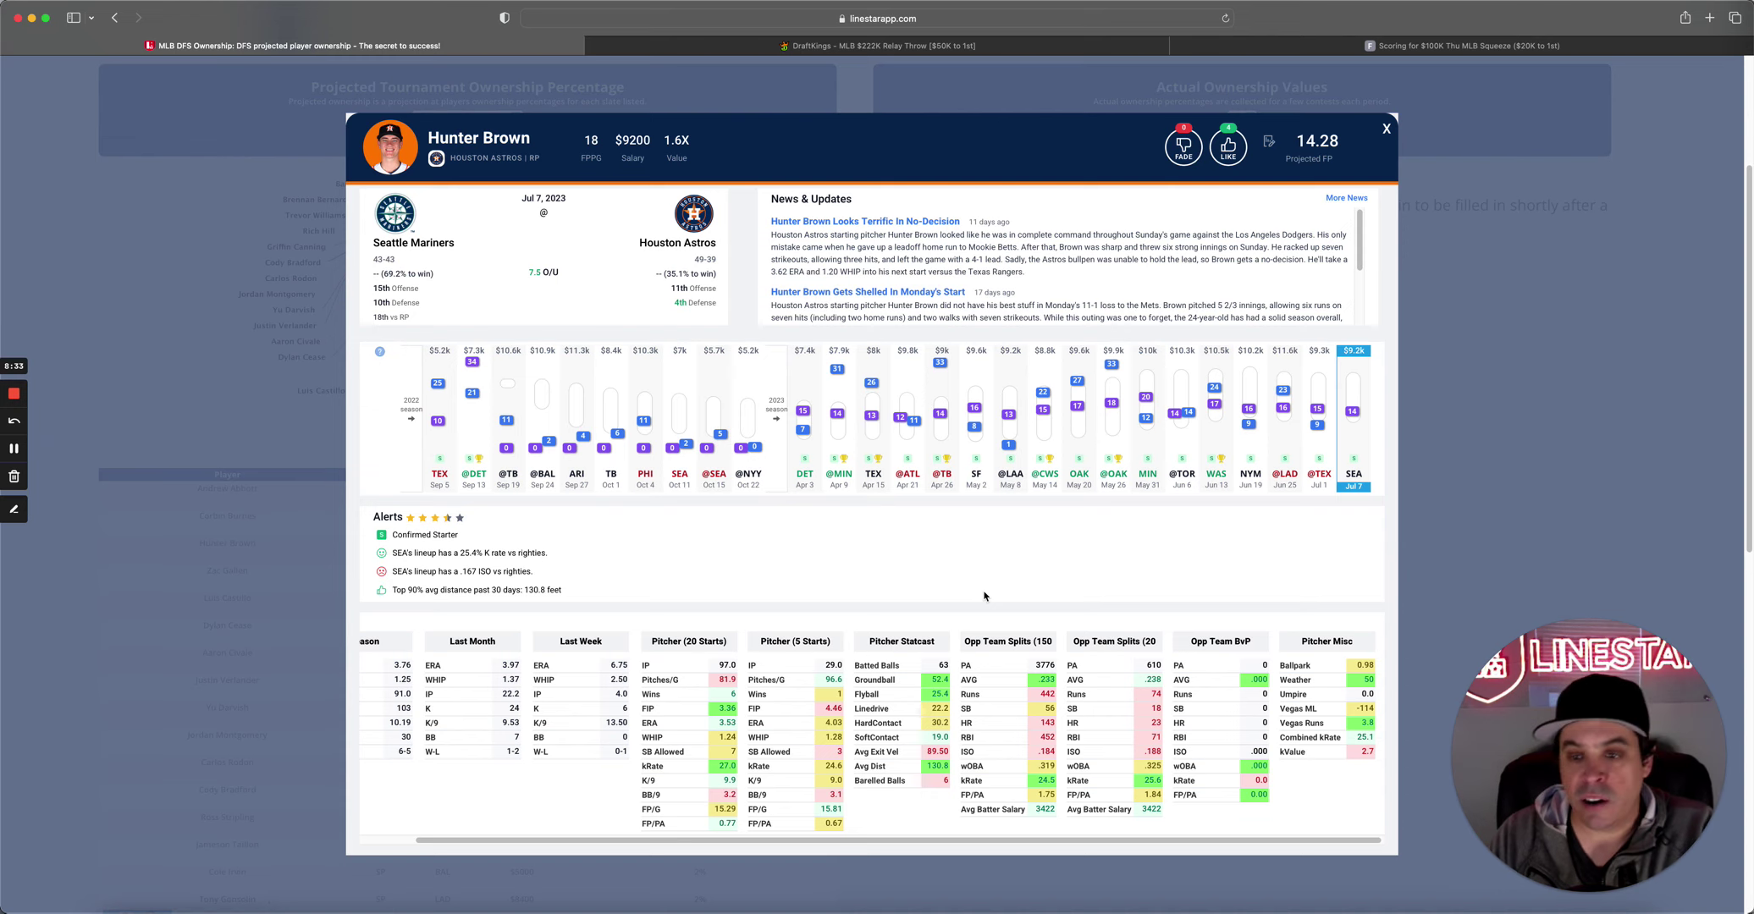
pyautogui.moveTo(1320, 491)
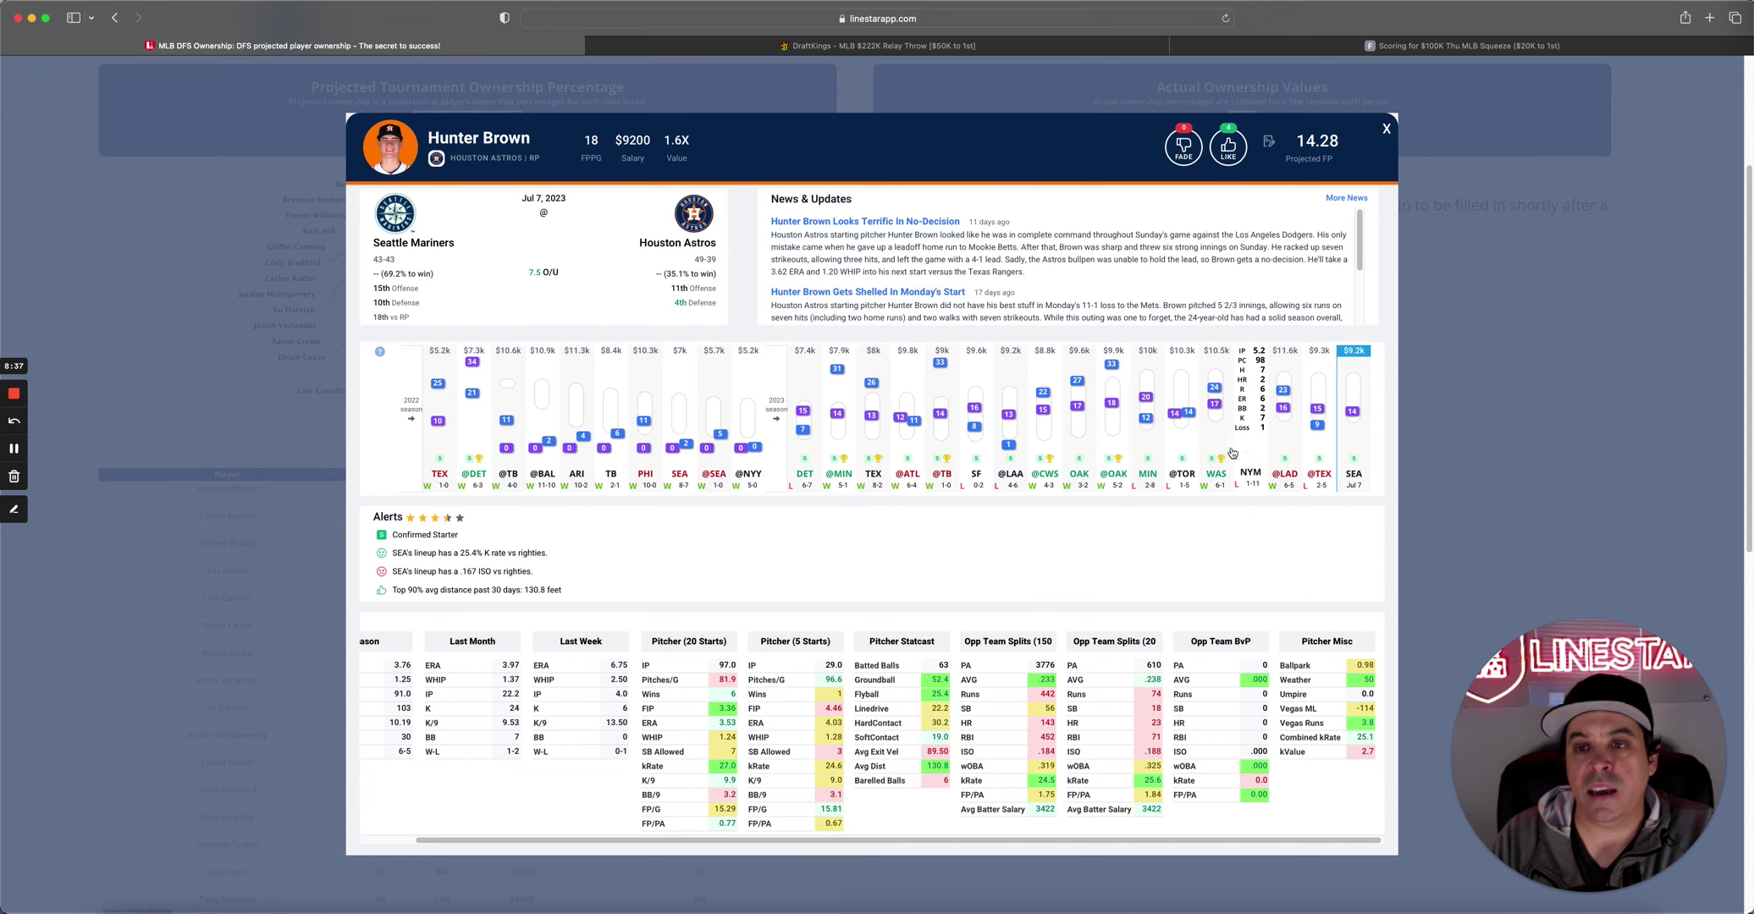
pyautogui.moveTo(1220, 454)
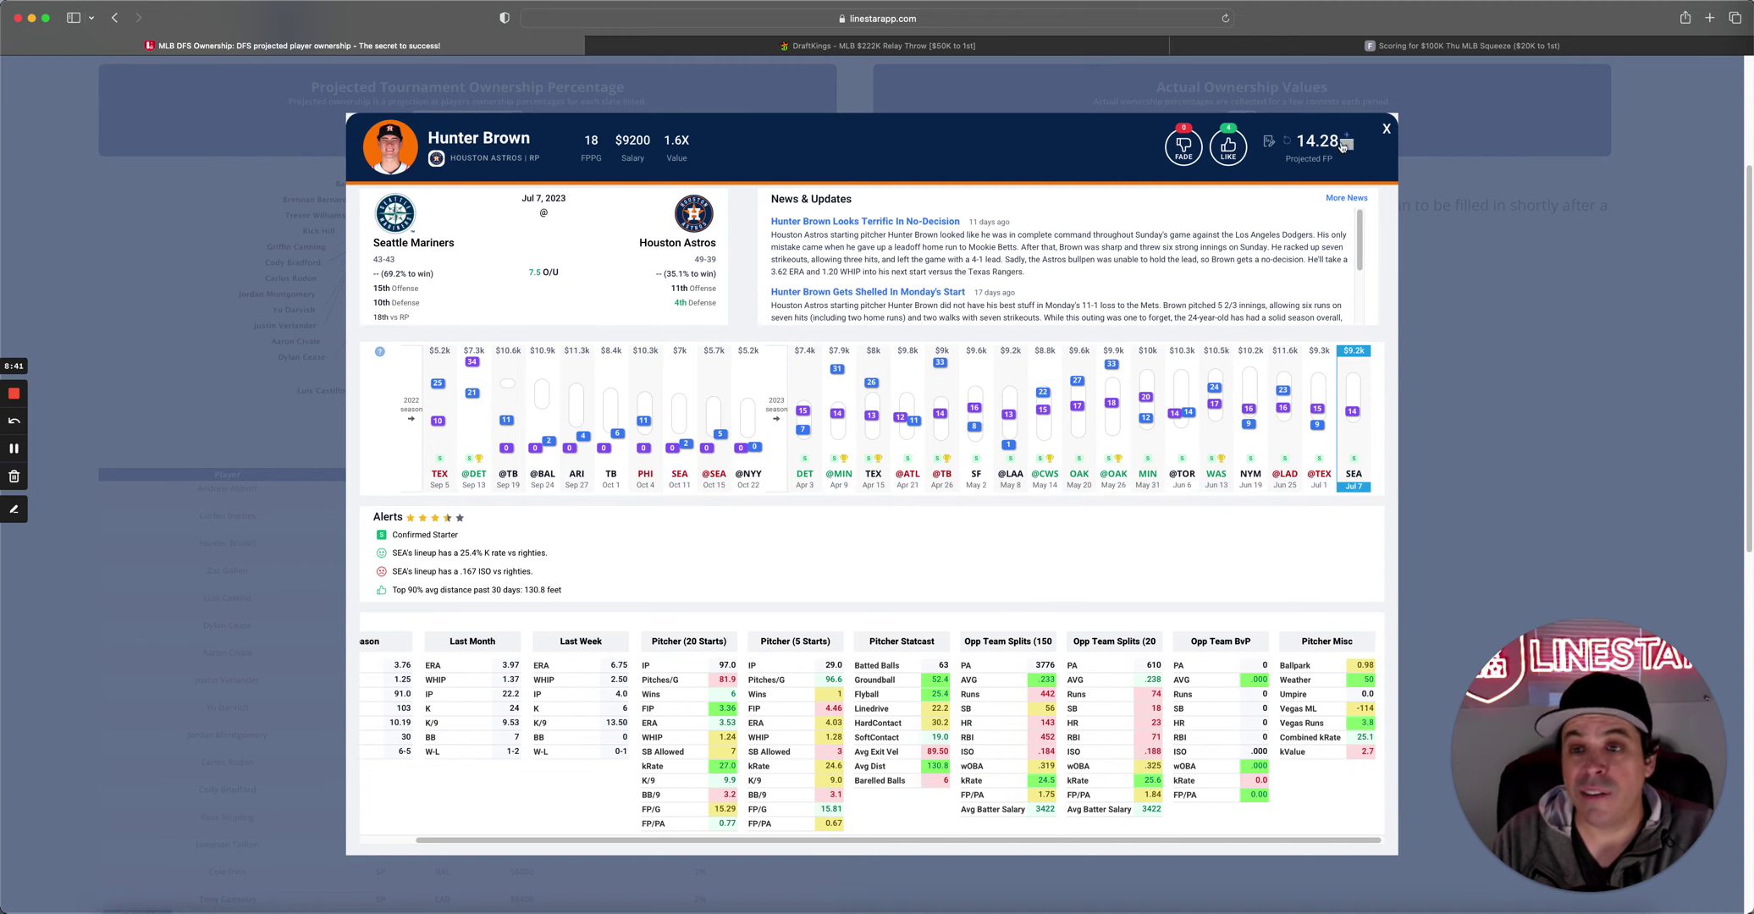
pyautogui.moveTo(1310, 149)
pyautogui.click(1386, 129)
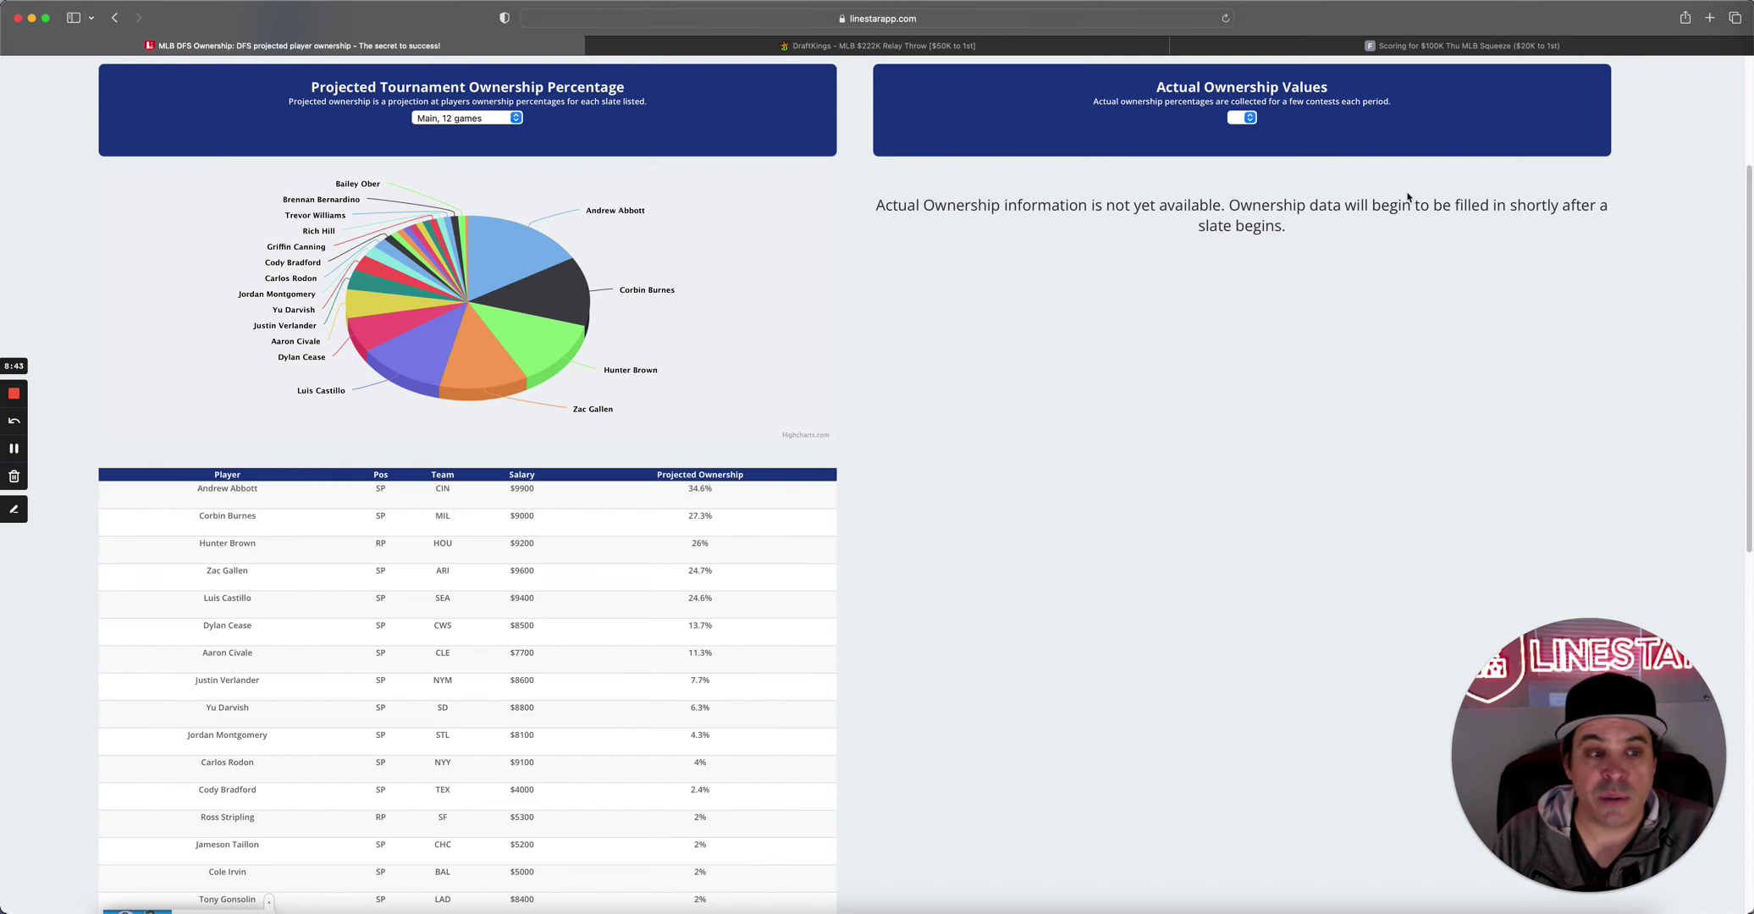
# Recheck Corbin Burnes's player card, examine the home-performance alert and combined kRate on Zac Gallen's card, and close it.
pyautogui.click(228, 517)
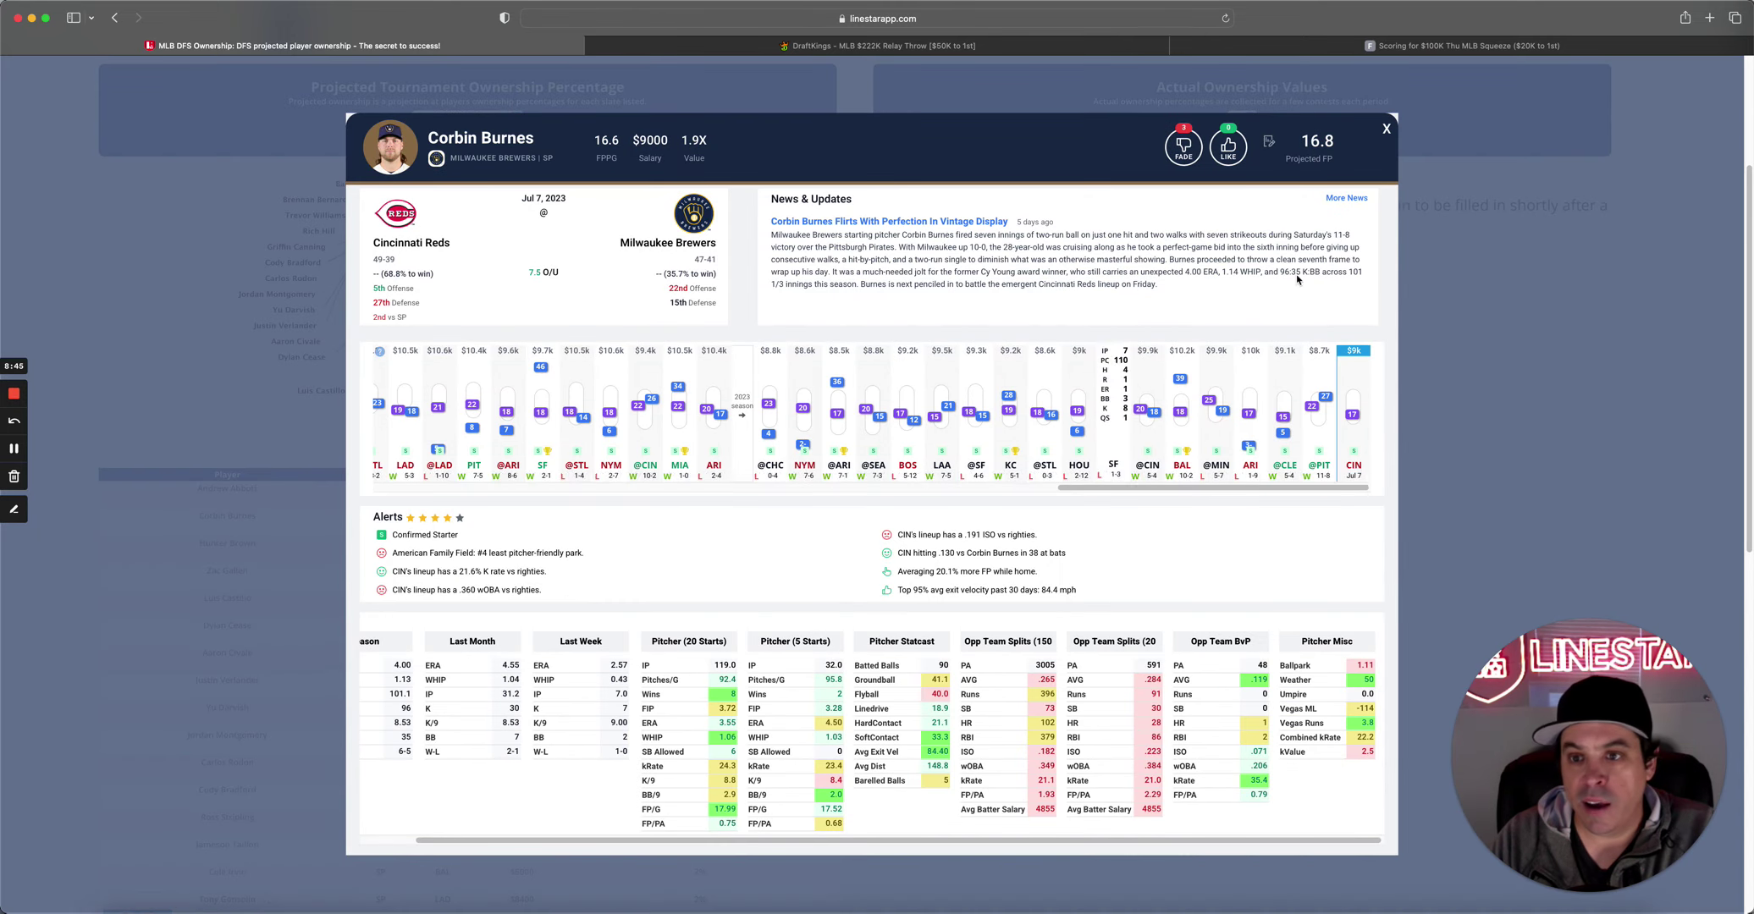
pyautogui.click(1386, 129)
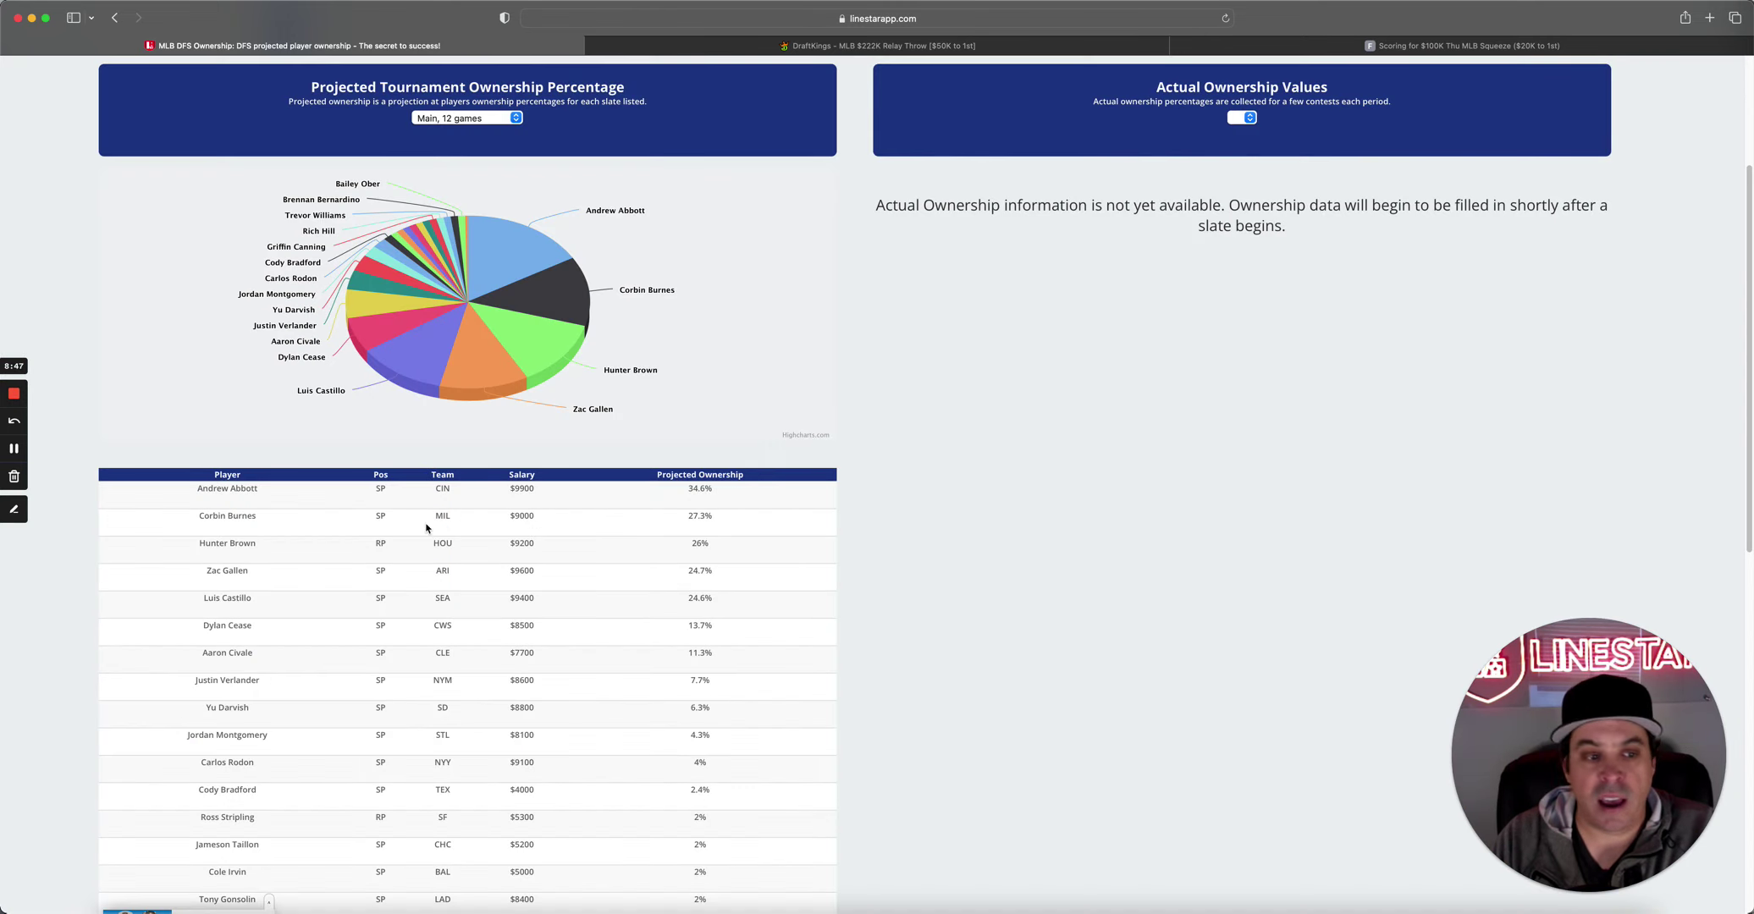
pyautogui.click(225, 573)
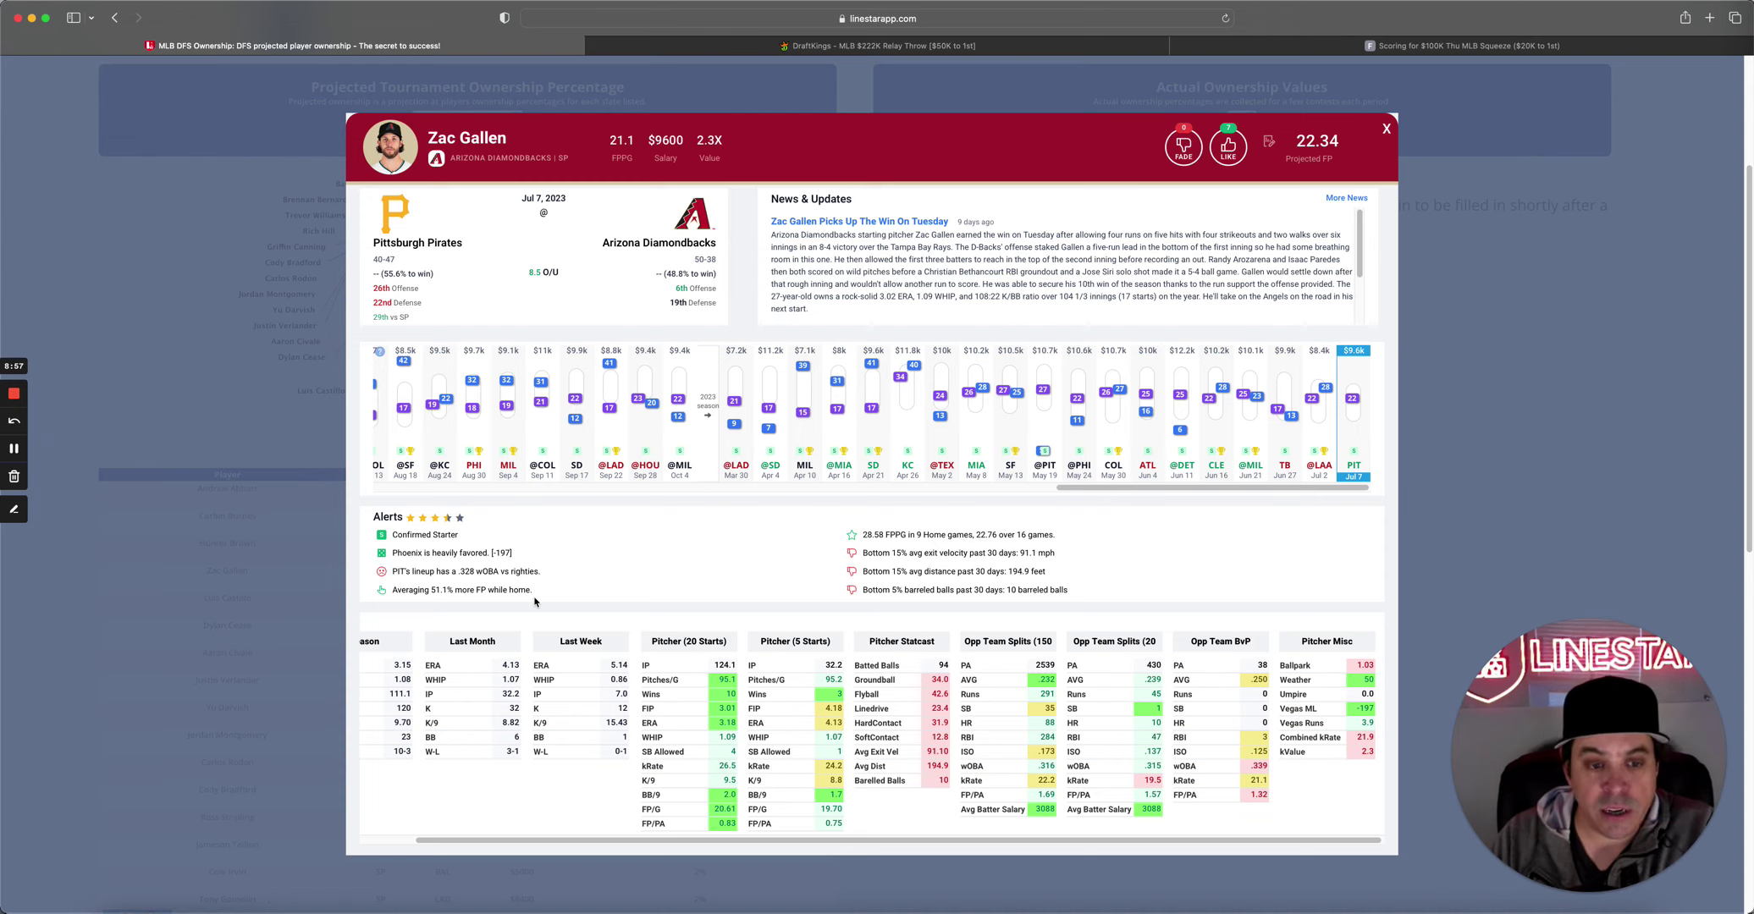
pyautogui.moveTo(534, 602); pyautogui.dragTo(391, 595)
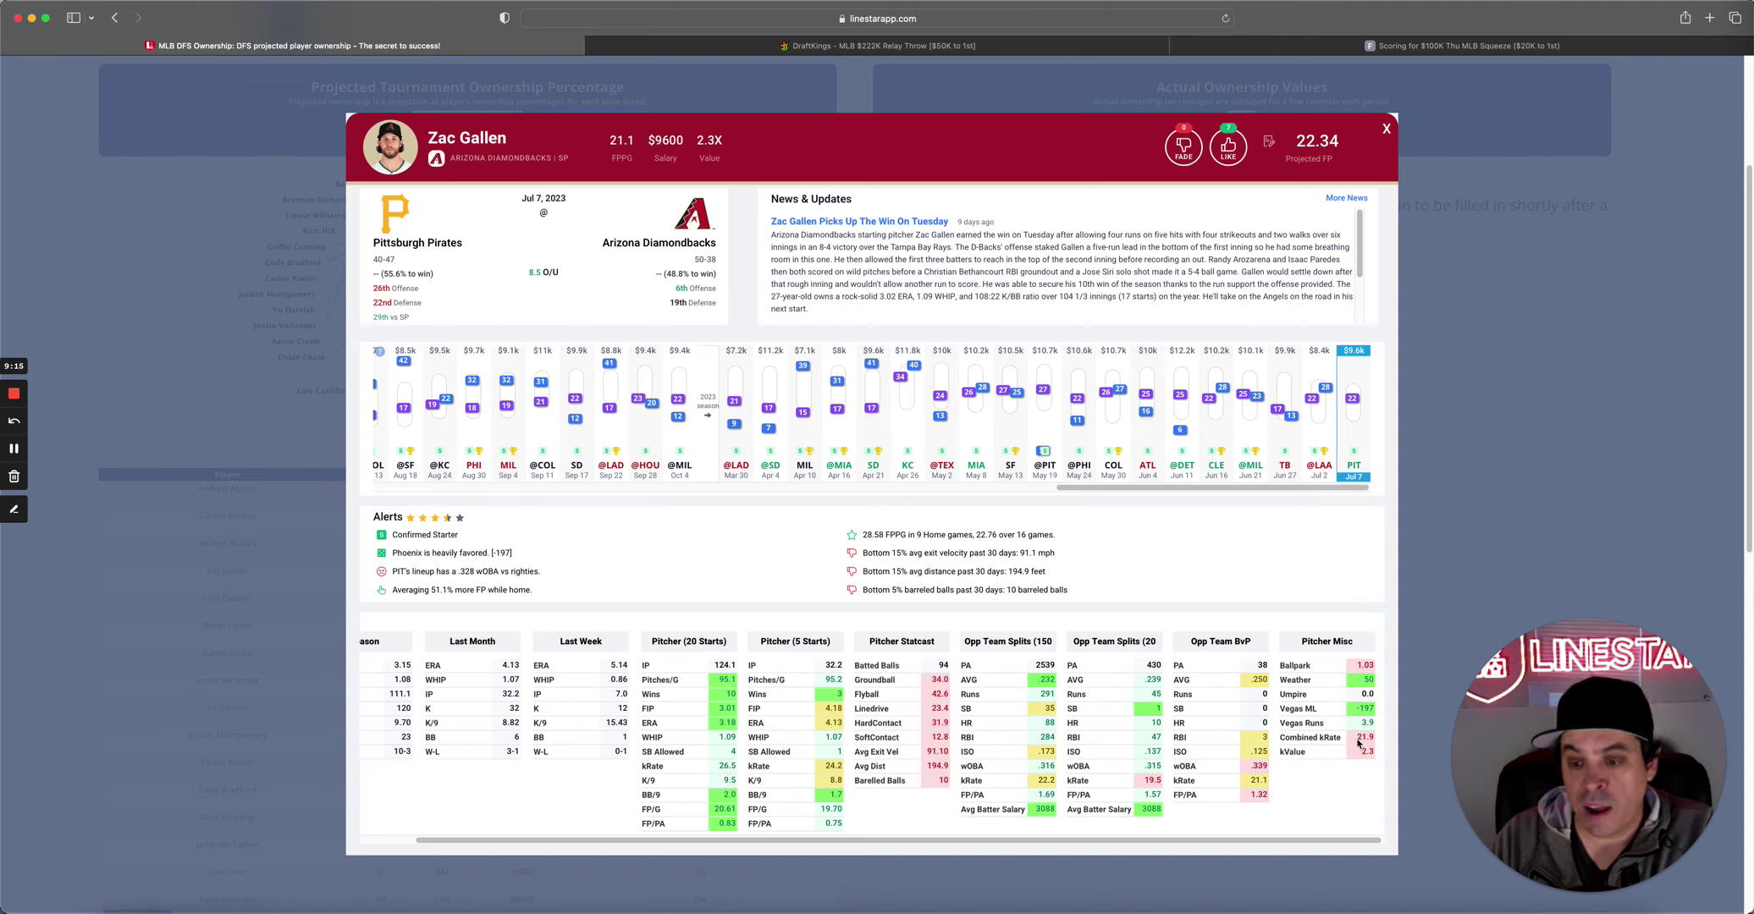
pyautogui.moveTo(1356, 738); pyautogui.dragTo(1373, 738)
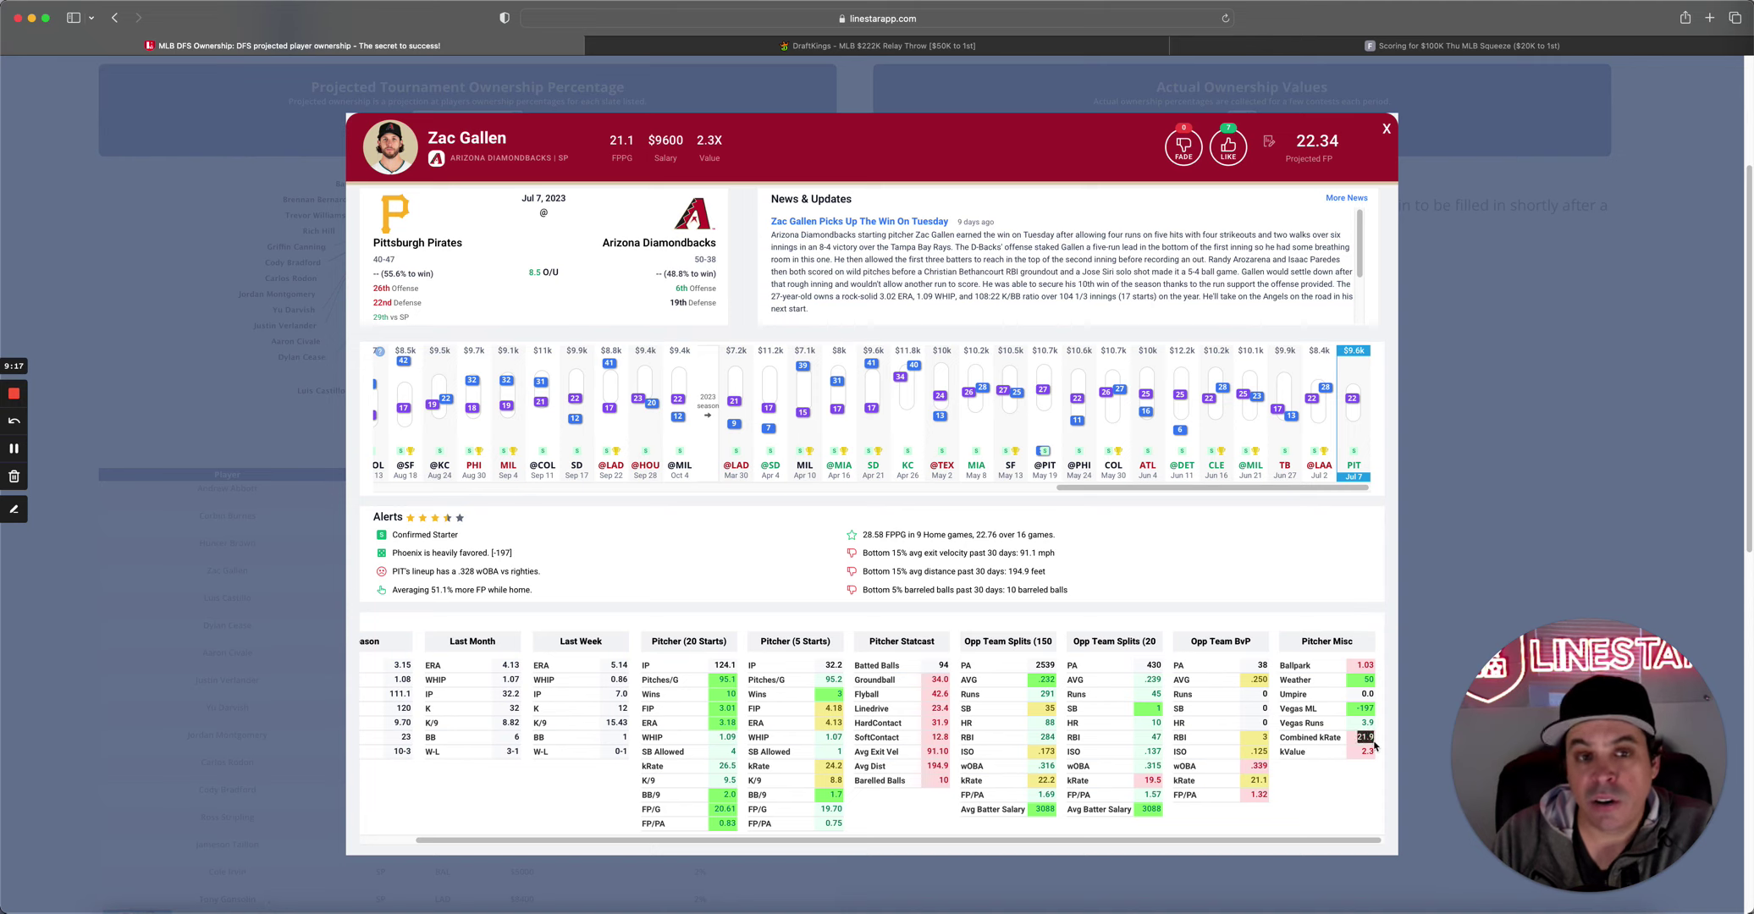
pyautogui.click(1341, 779)
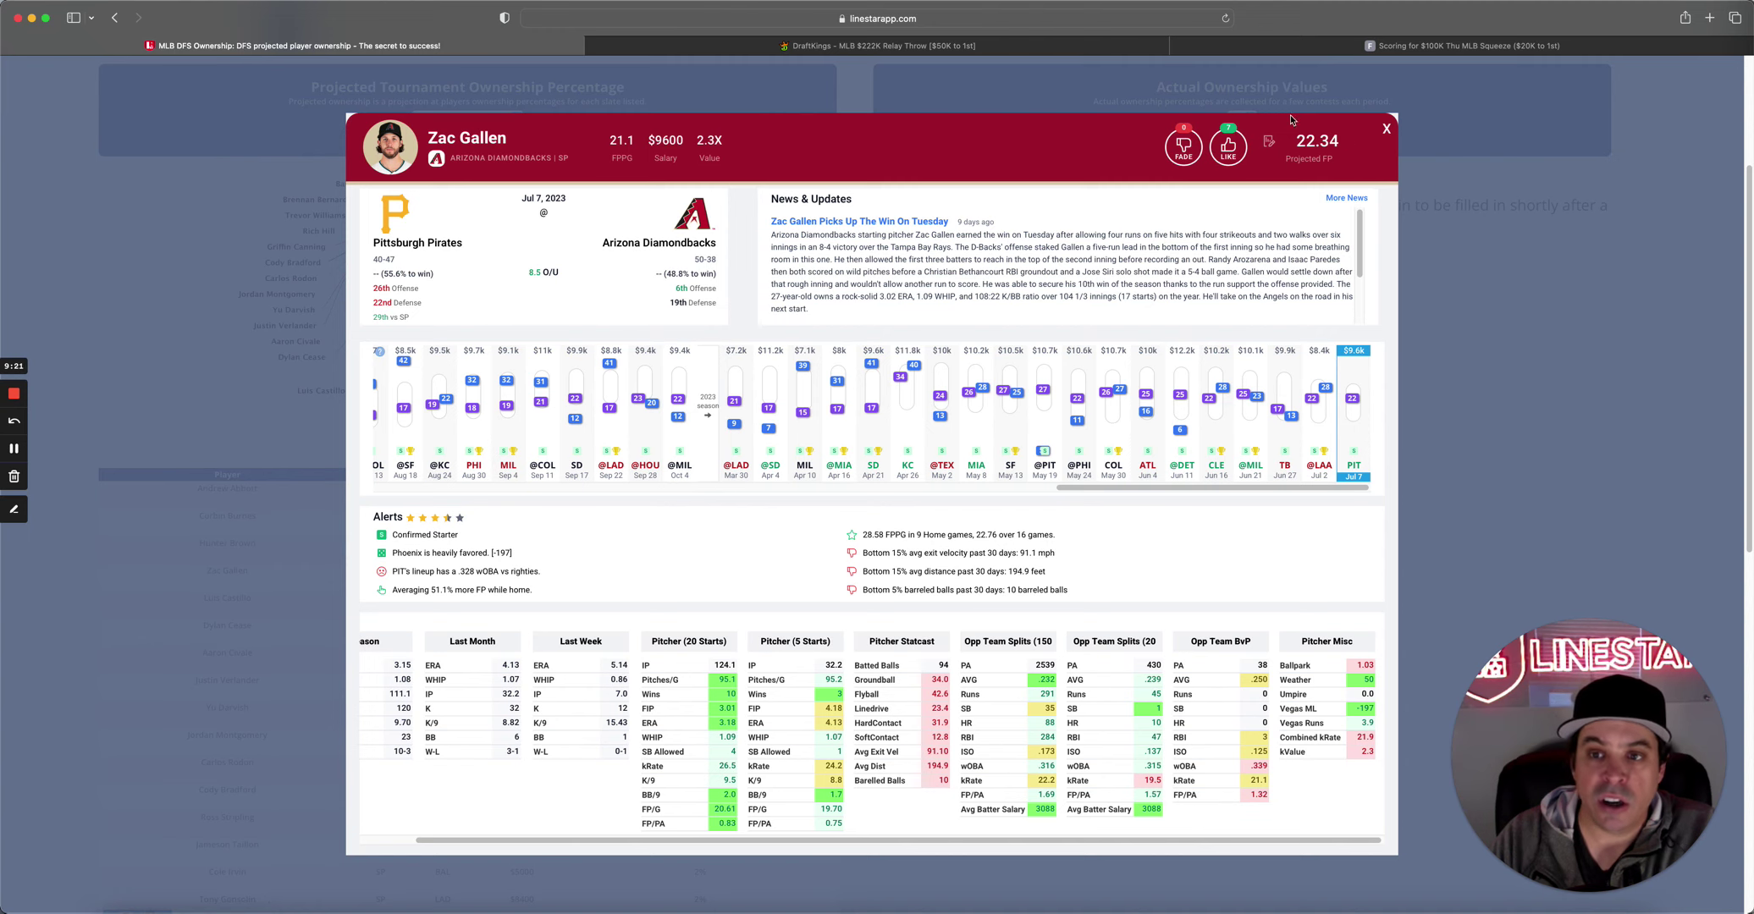
pyautogui.click(1386, 129)
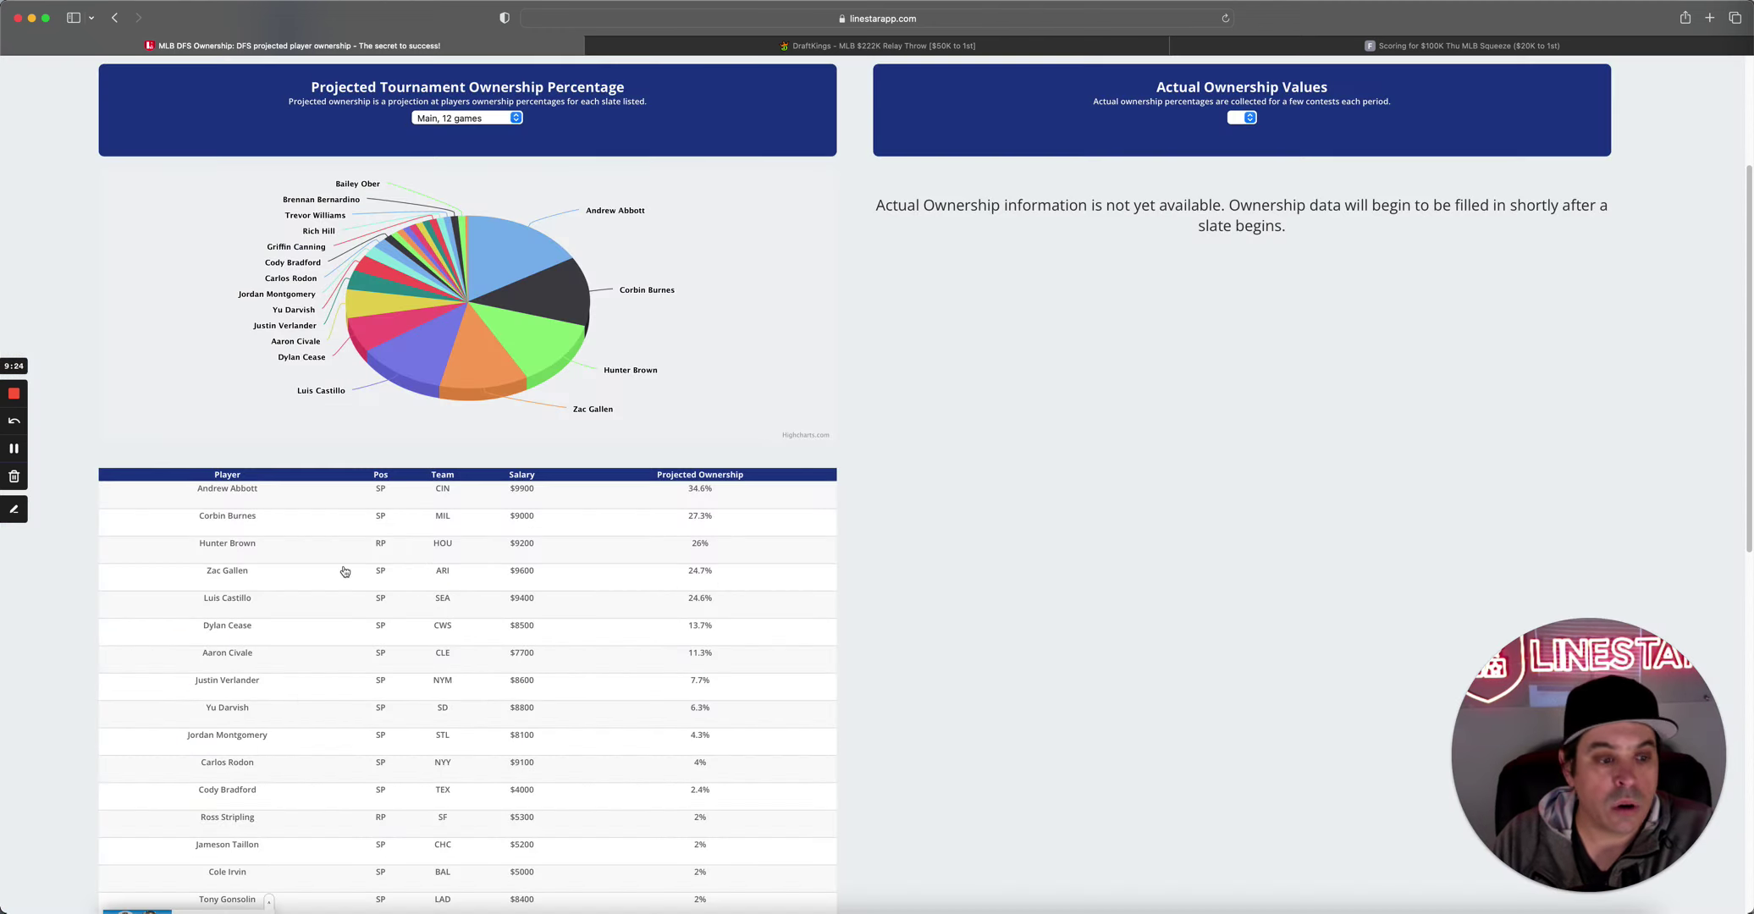
# Open Luis Castillo's player card, examine his away-performance alert and matchup stats against Houston, and close it.
pyautogui.click(227, 601)
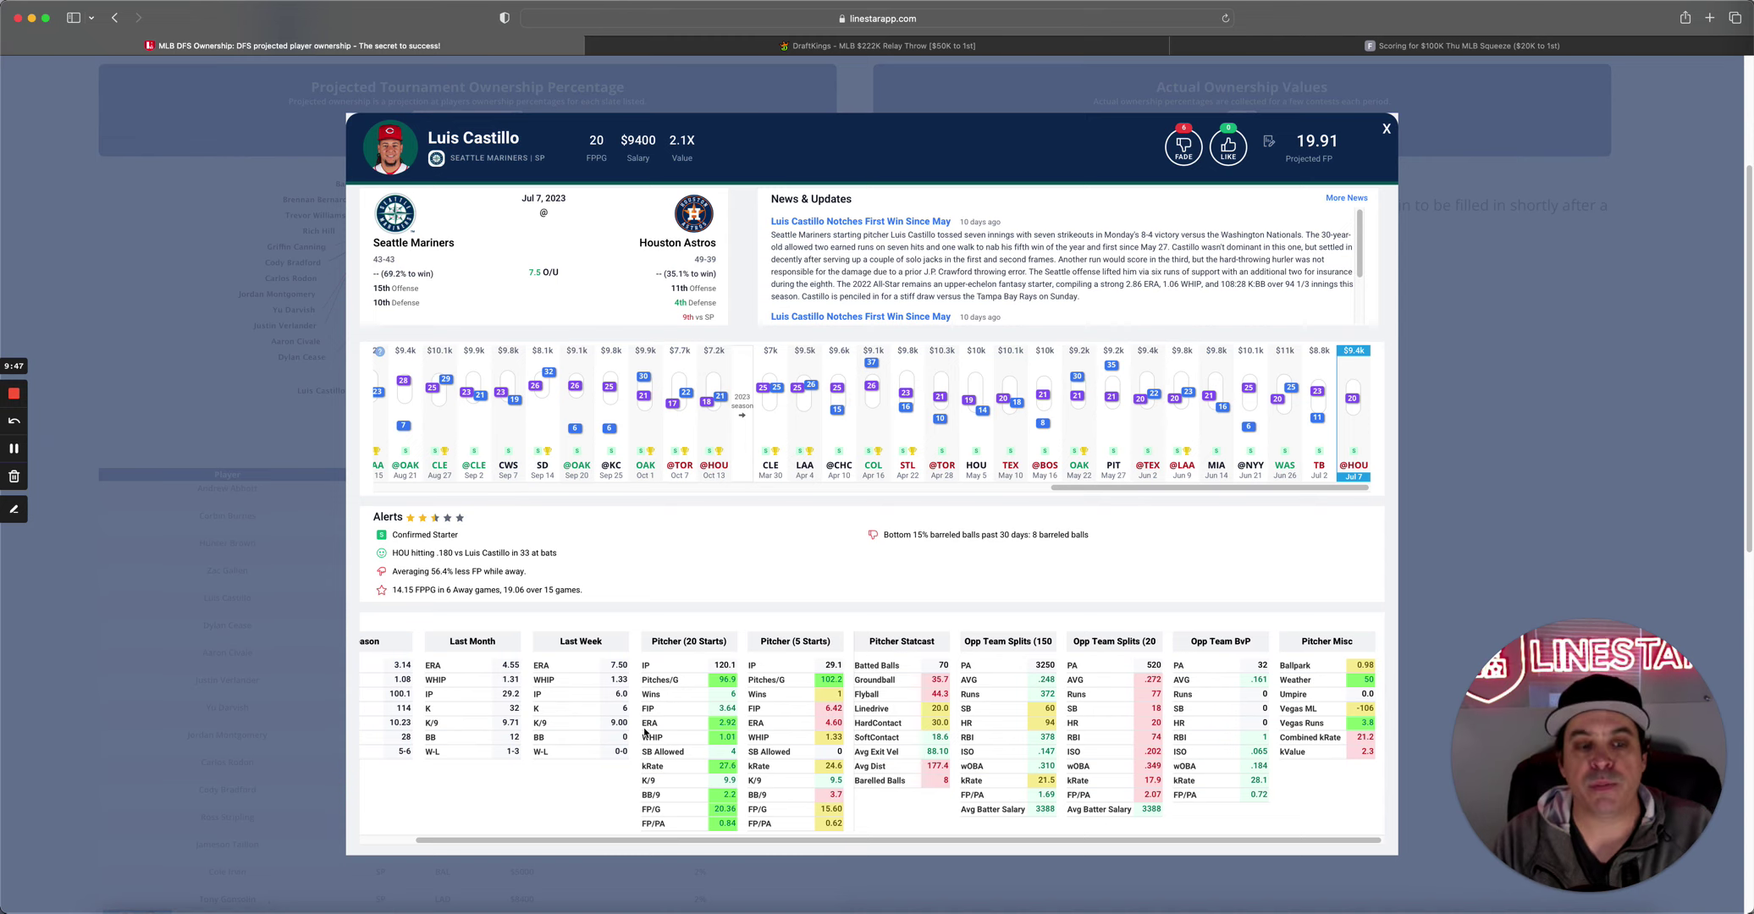
pyautogui.moveTo(542, 576); pyautogui.dragTo(391, 573)
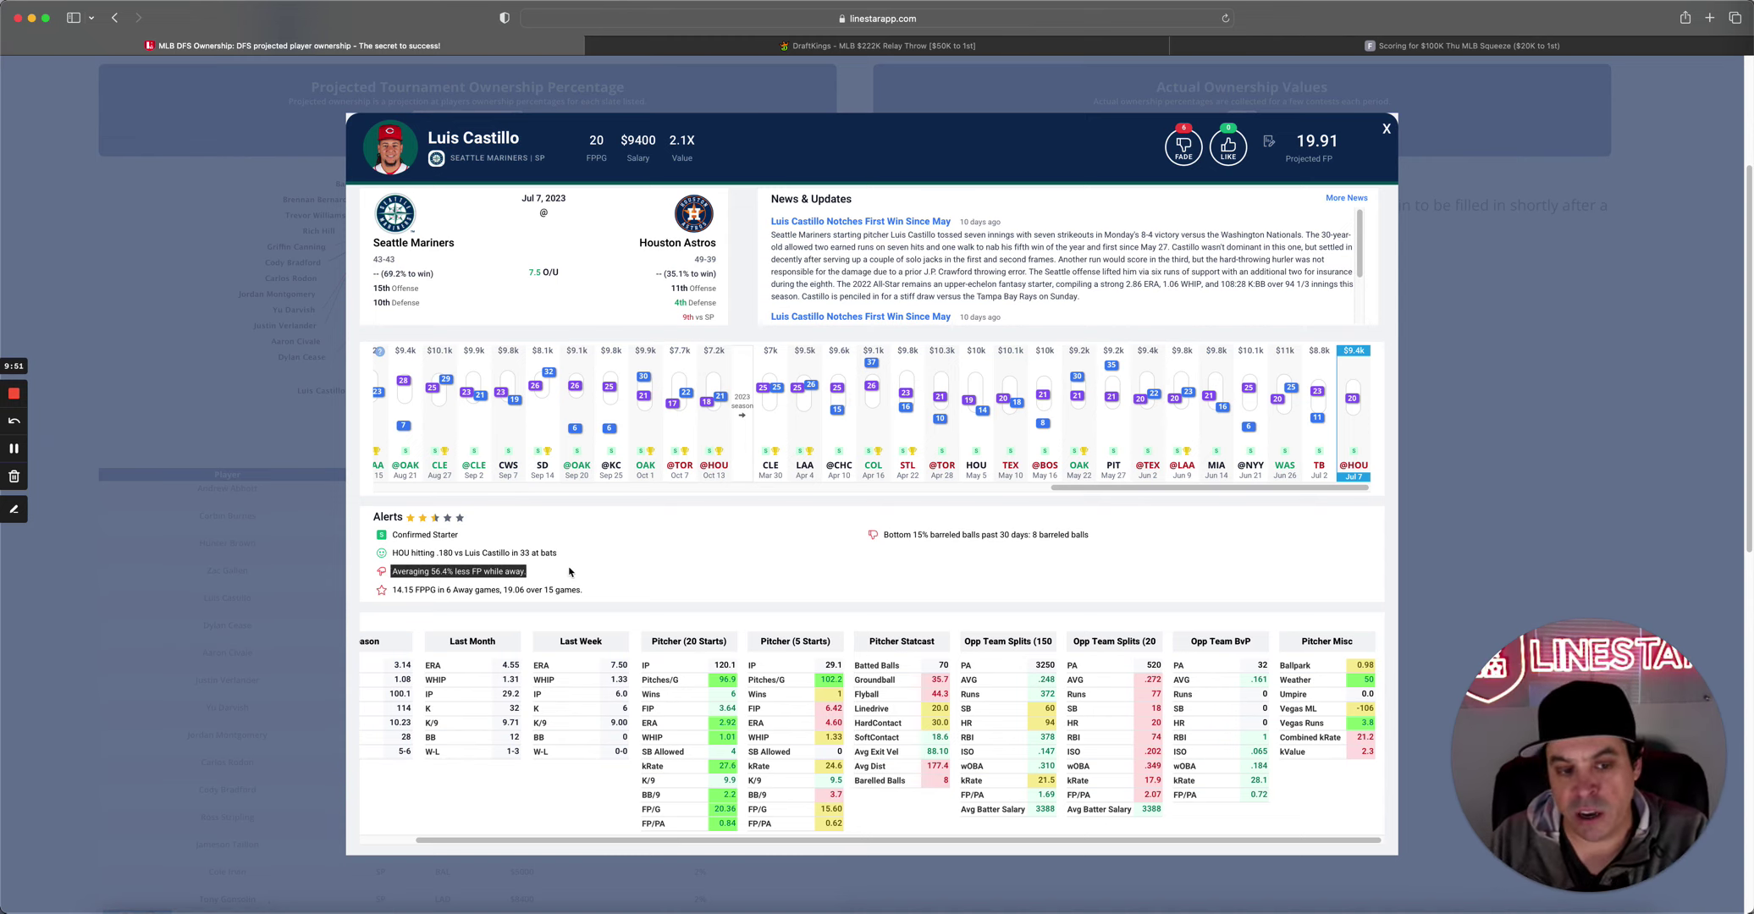
pyautogui.click(570, 572)
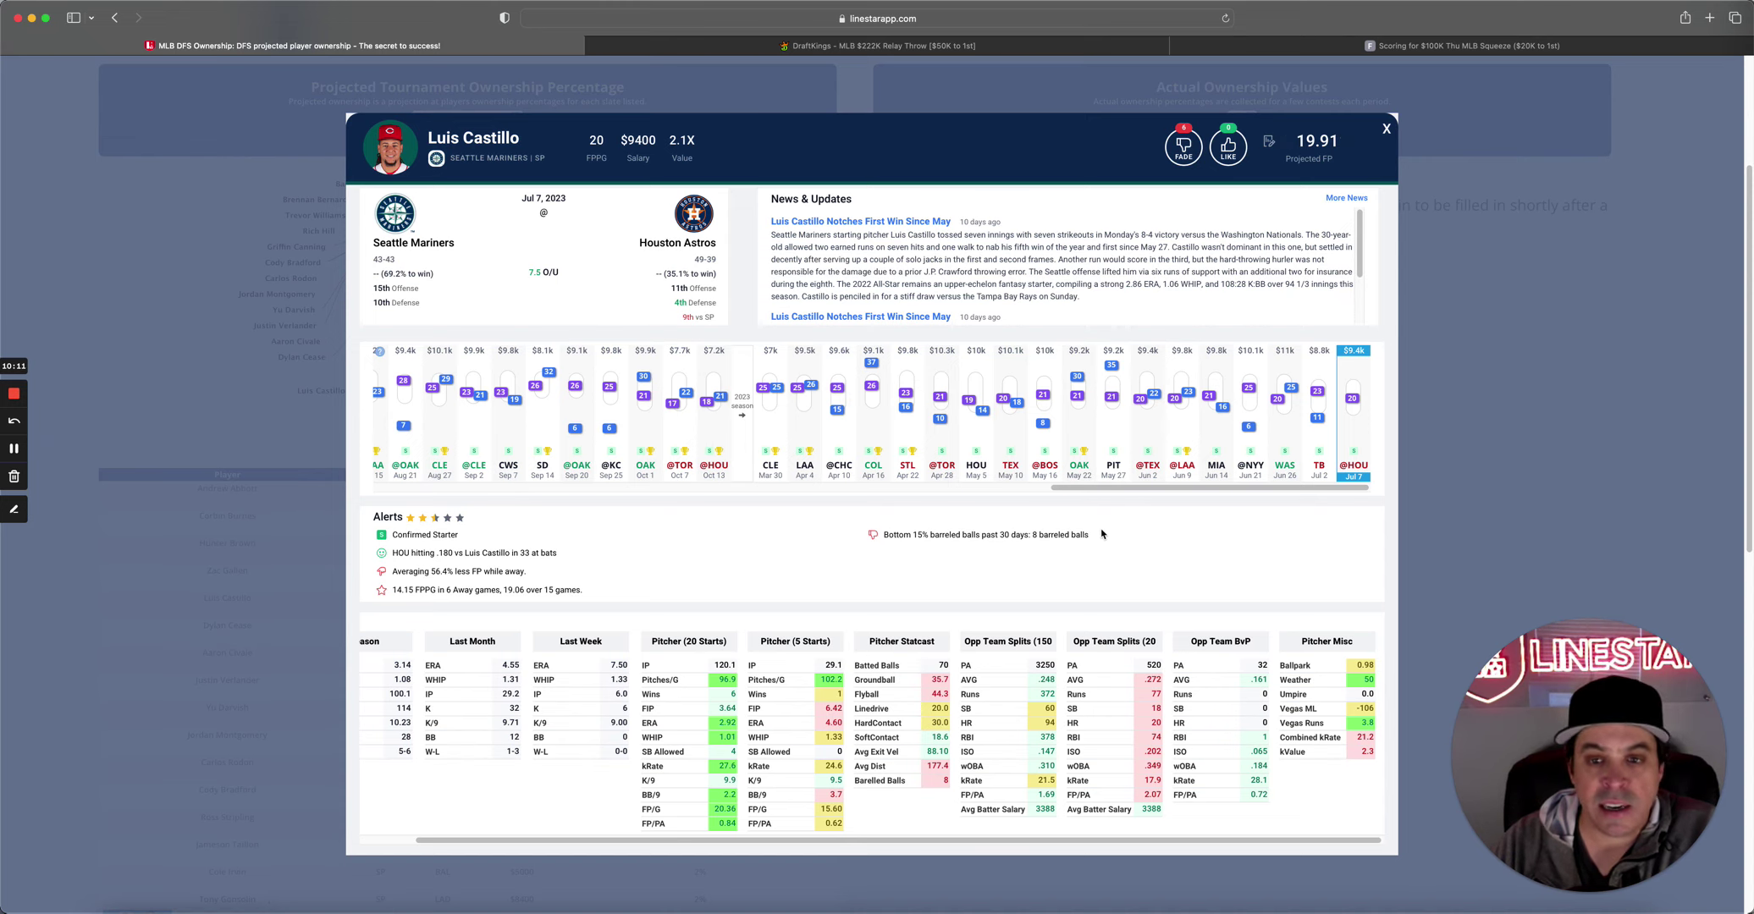
pyautogui.click(1385, 128)
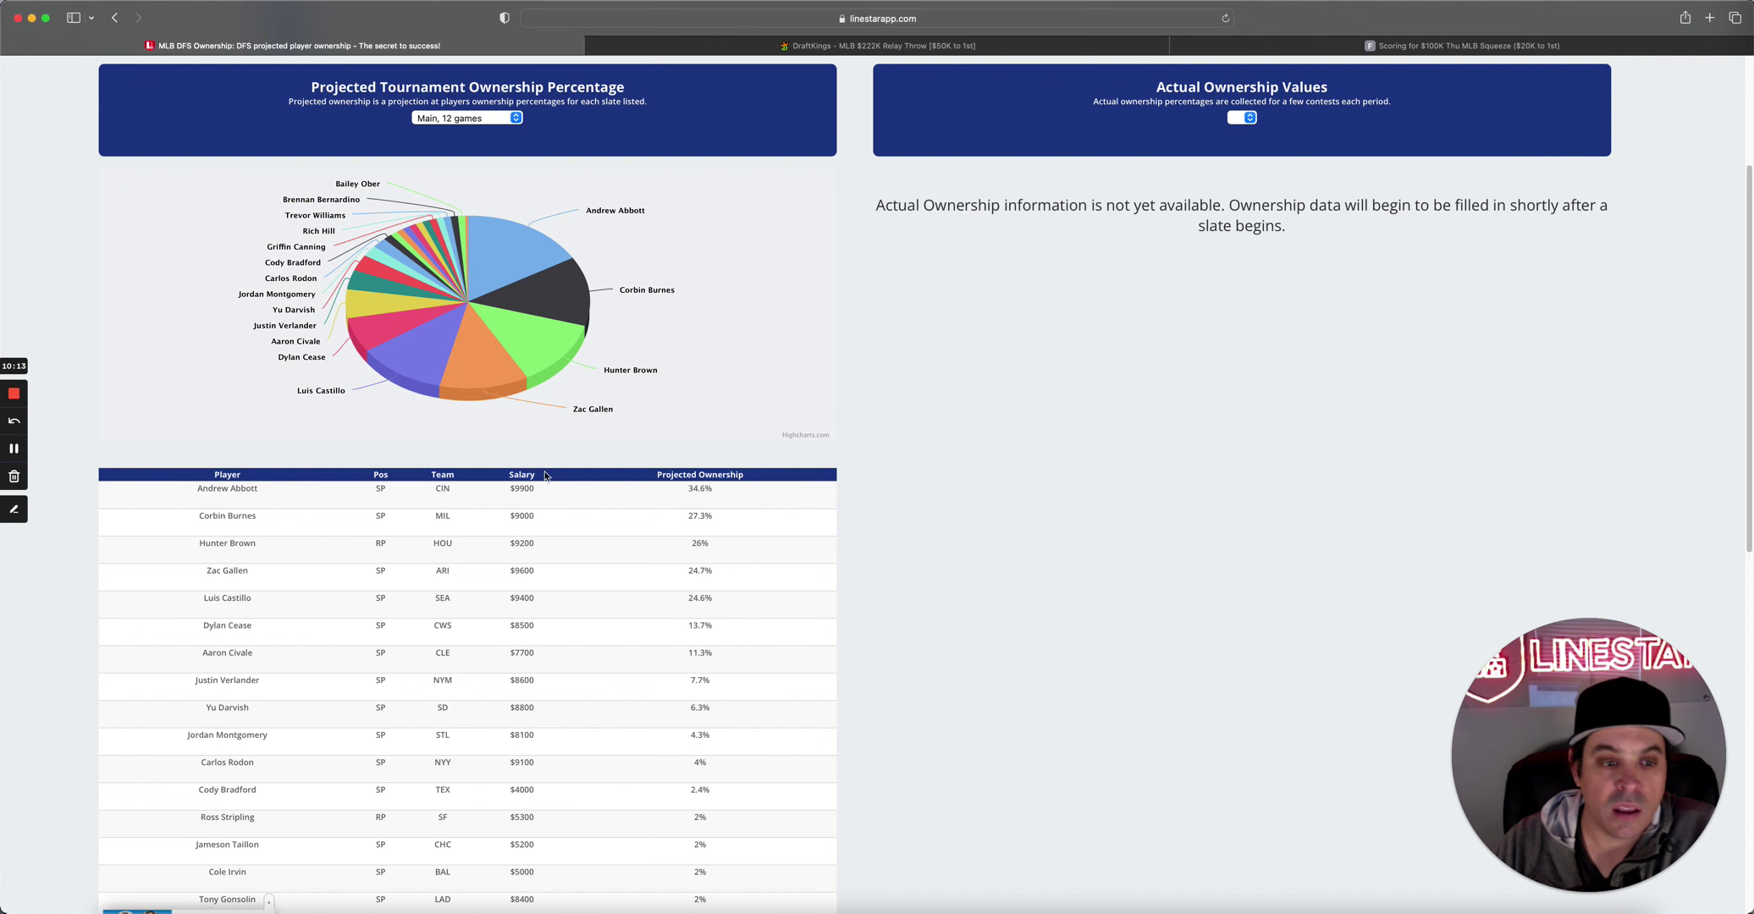
# Open Dylan Cease's player card, review his game history and matchup alerts against St. Louis, and close it.
pyautogui.click(227, 627)
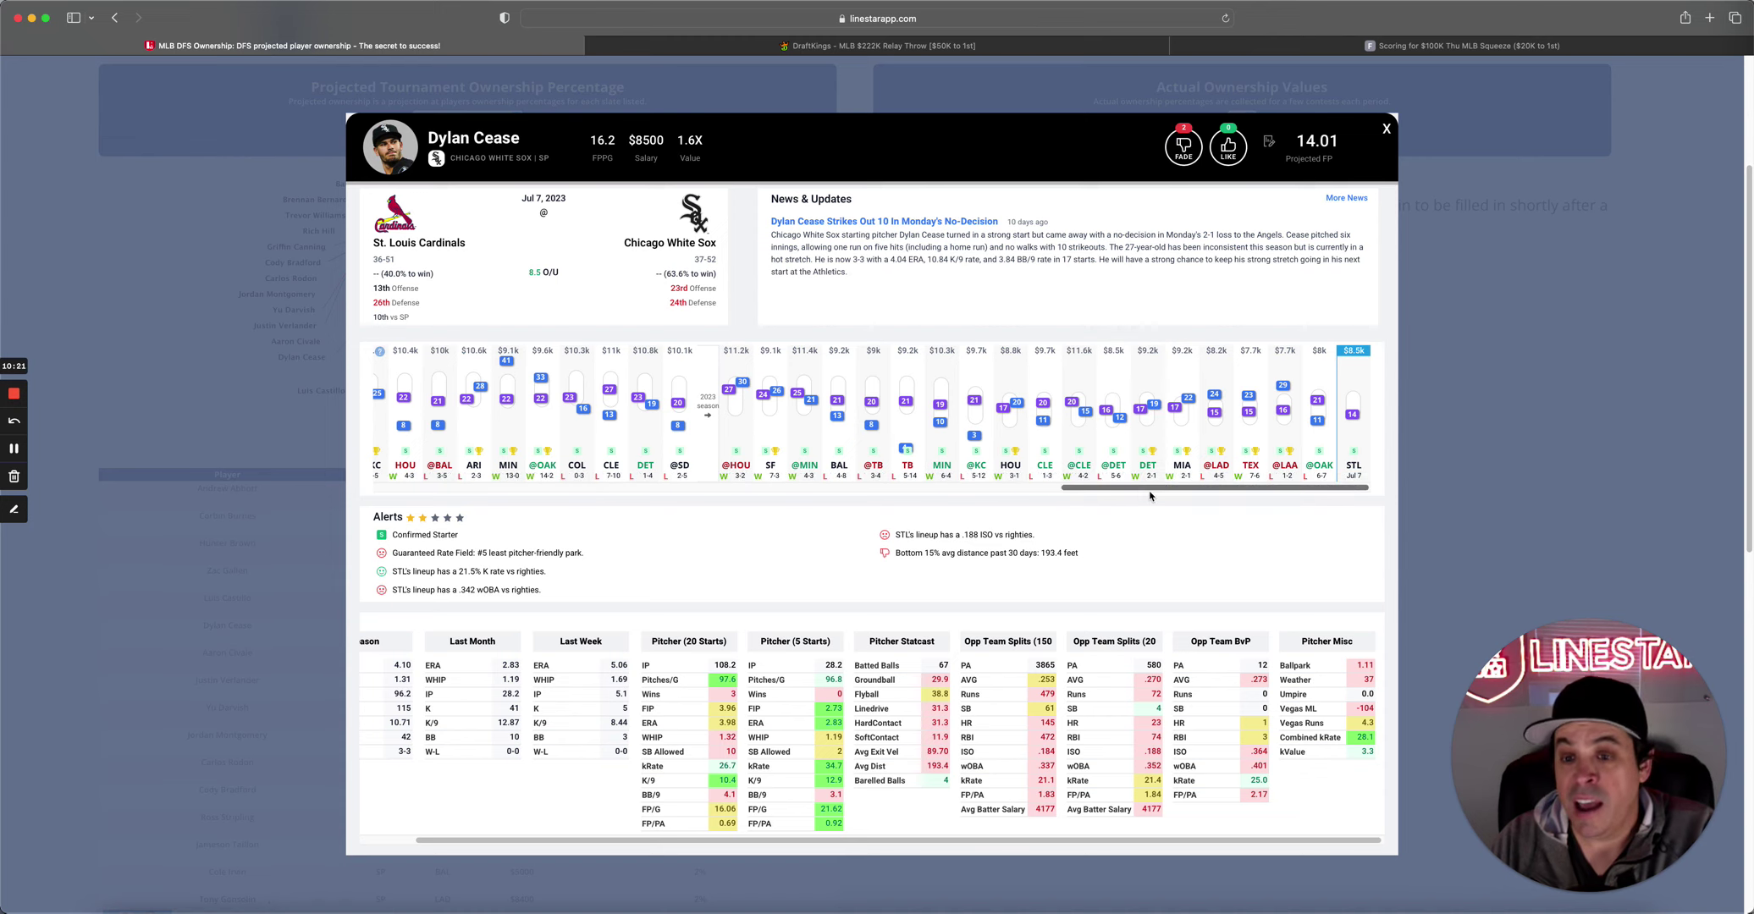
pyautogui.moveTo(1281, 485)
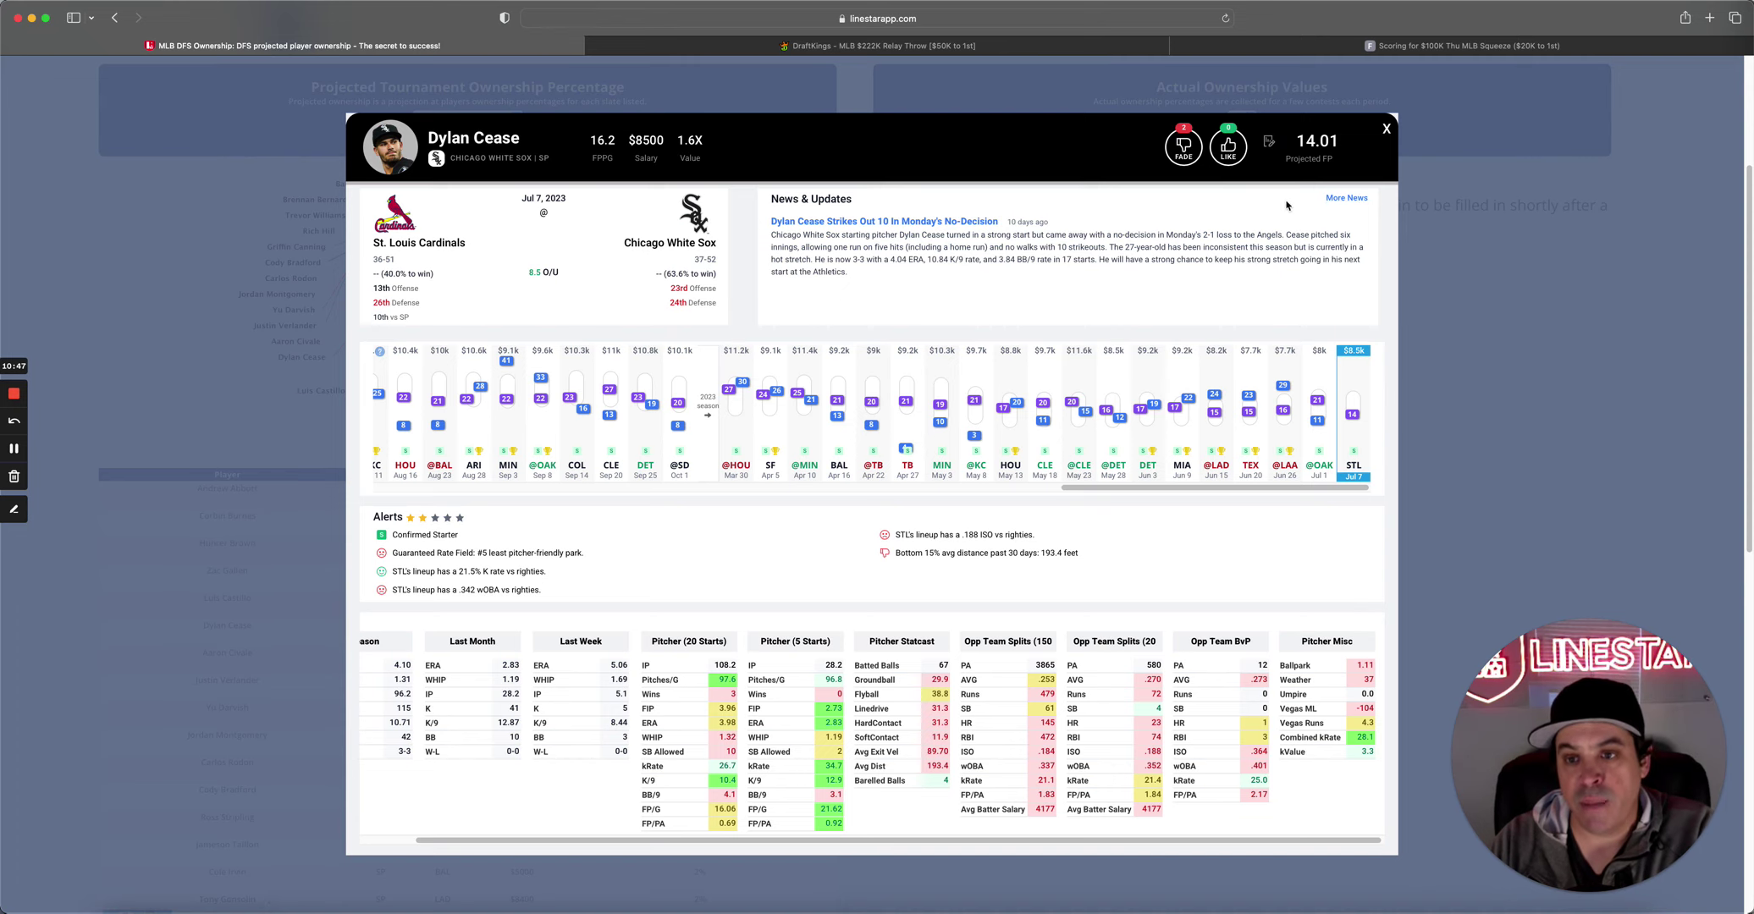
pyautogui.click(1385, 129)
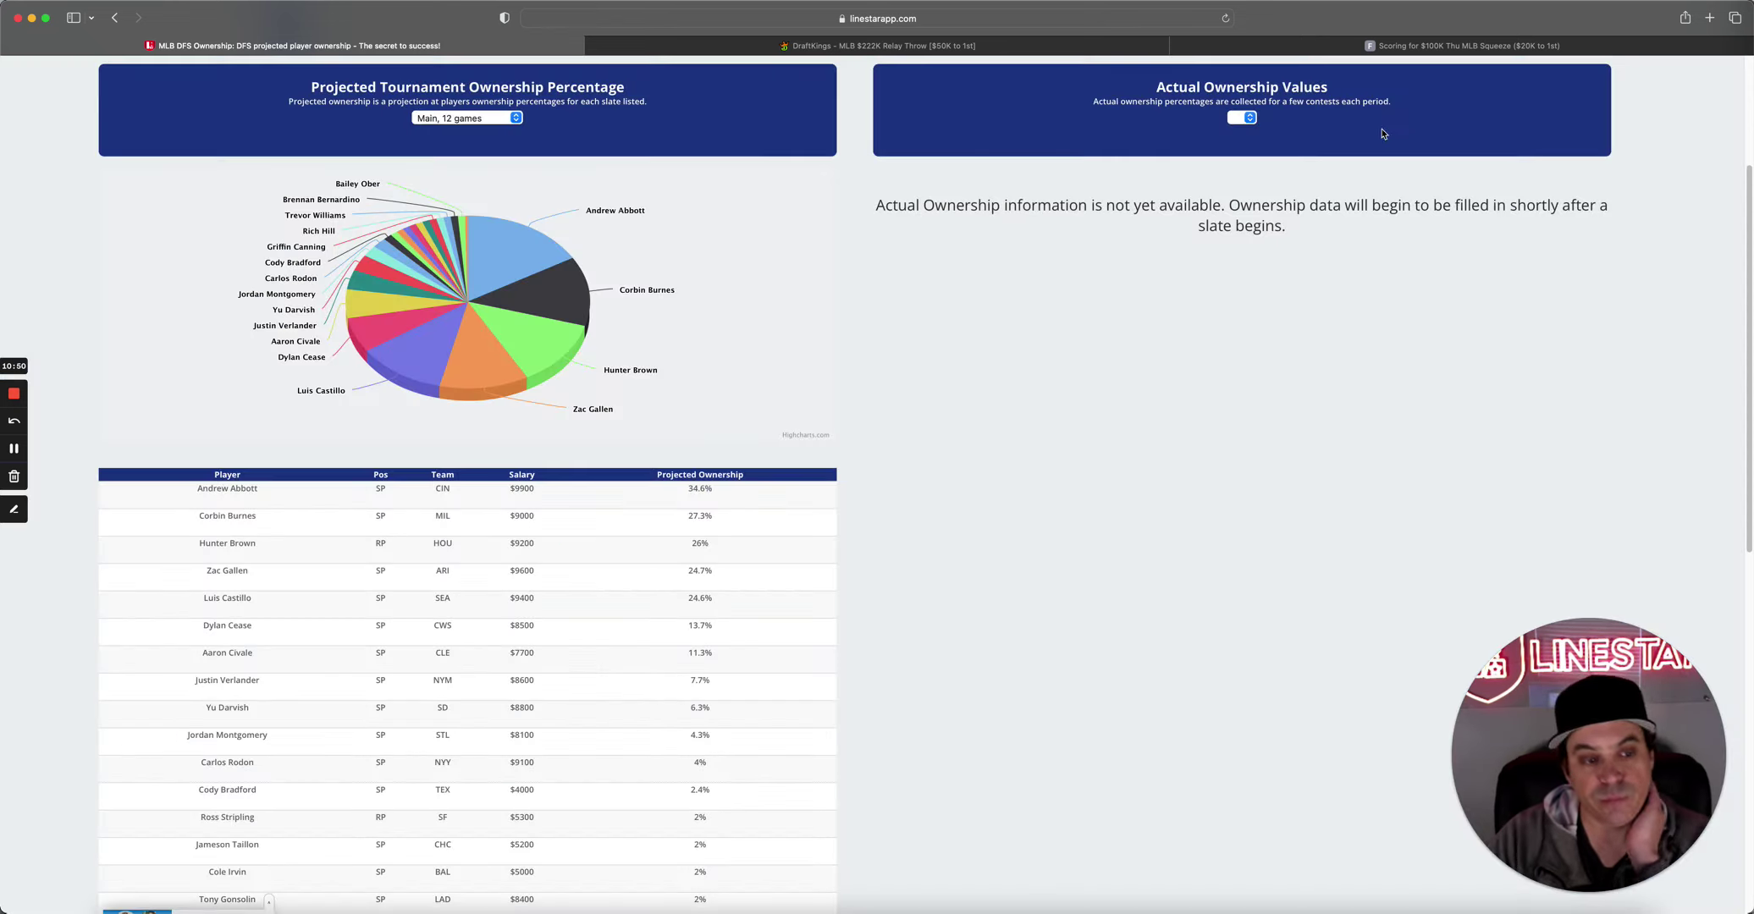
# Open Aaron Civale's player card, check his 2023 game logs against Seattle, San Diego and the Cubs, and close it.
pyautogui.click(227, 653)
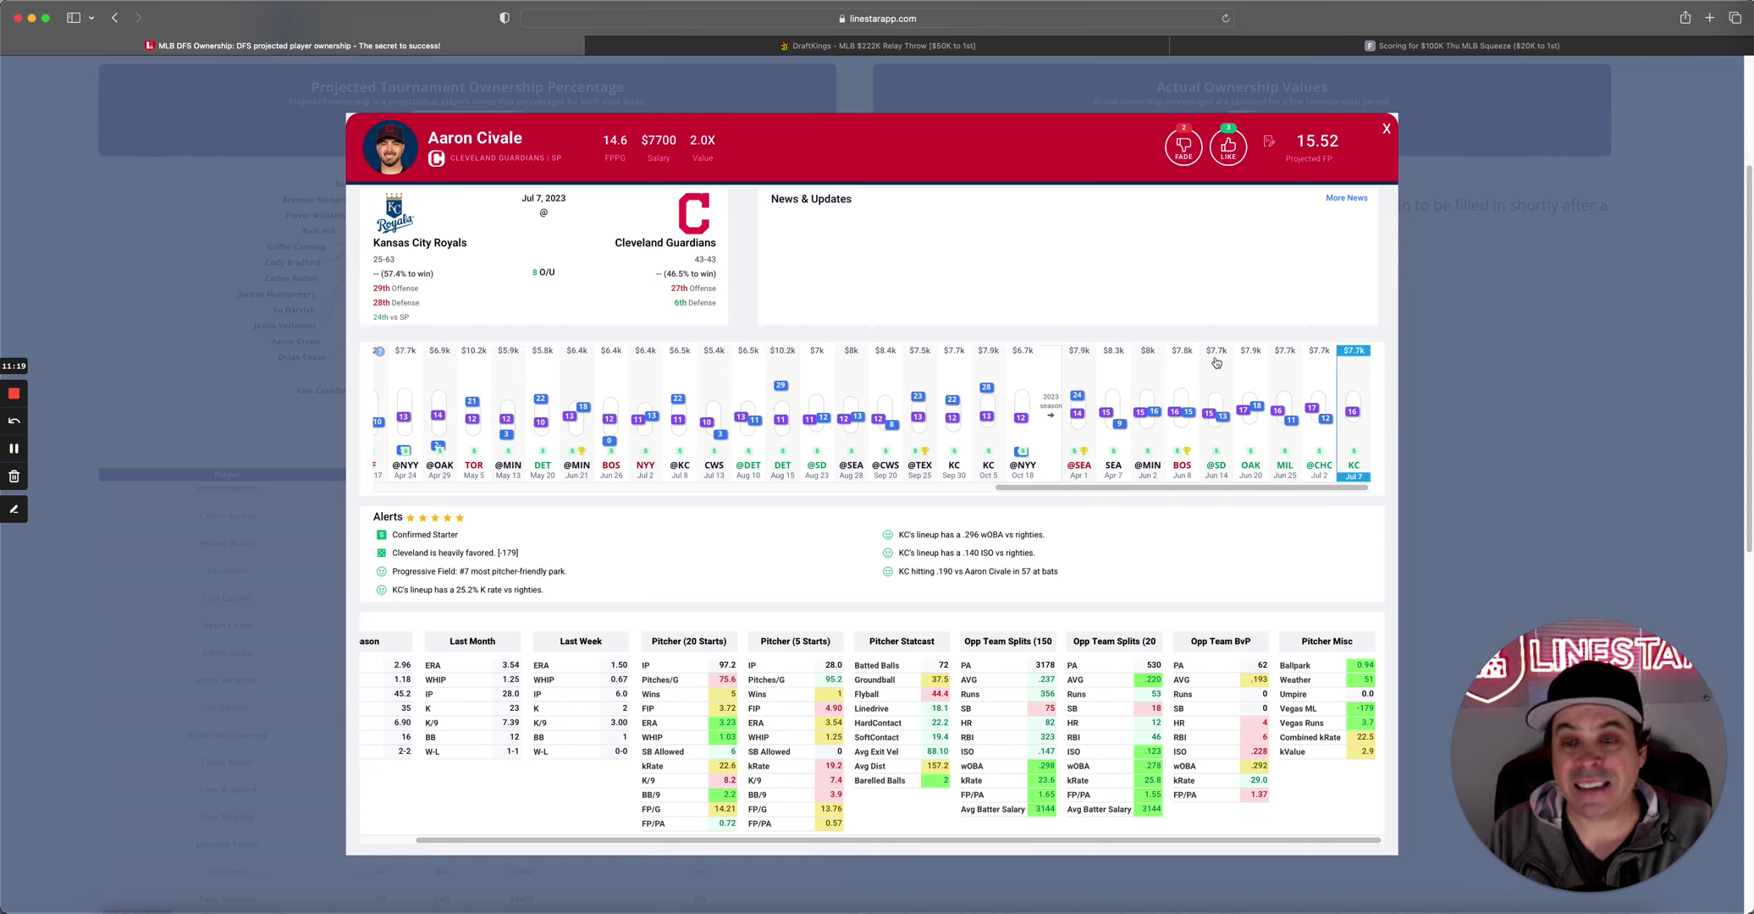
pyautogui.moveTo(1088, 437)
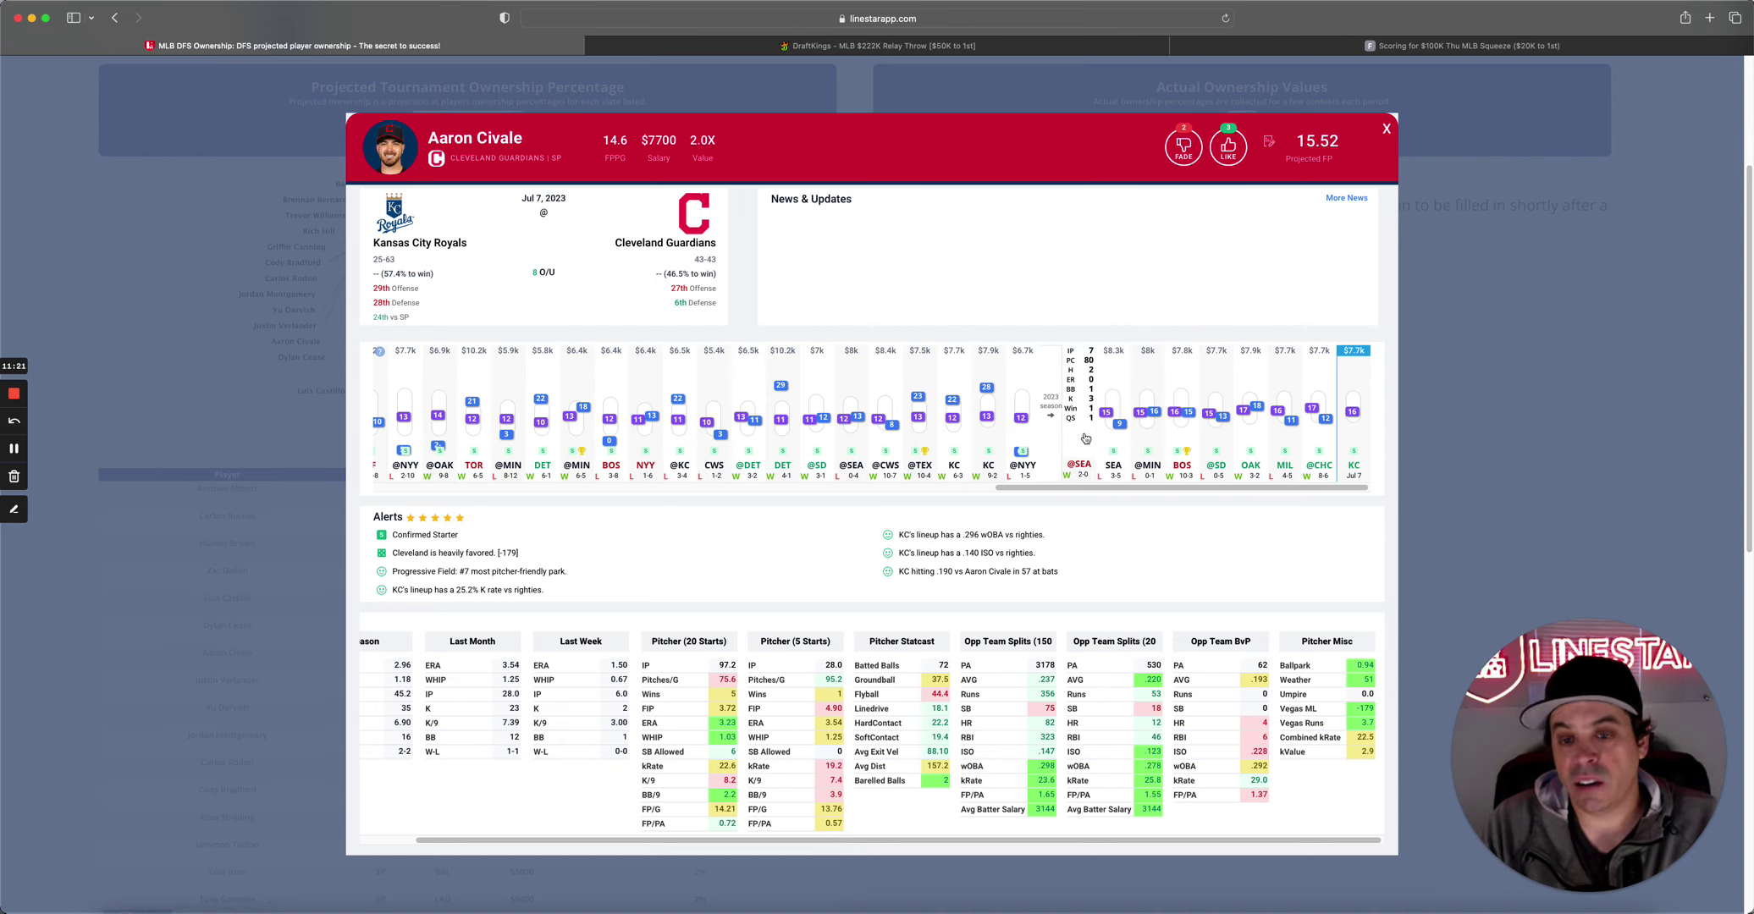
pyautogui.moveTo(1185, 434)
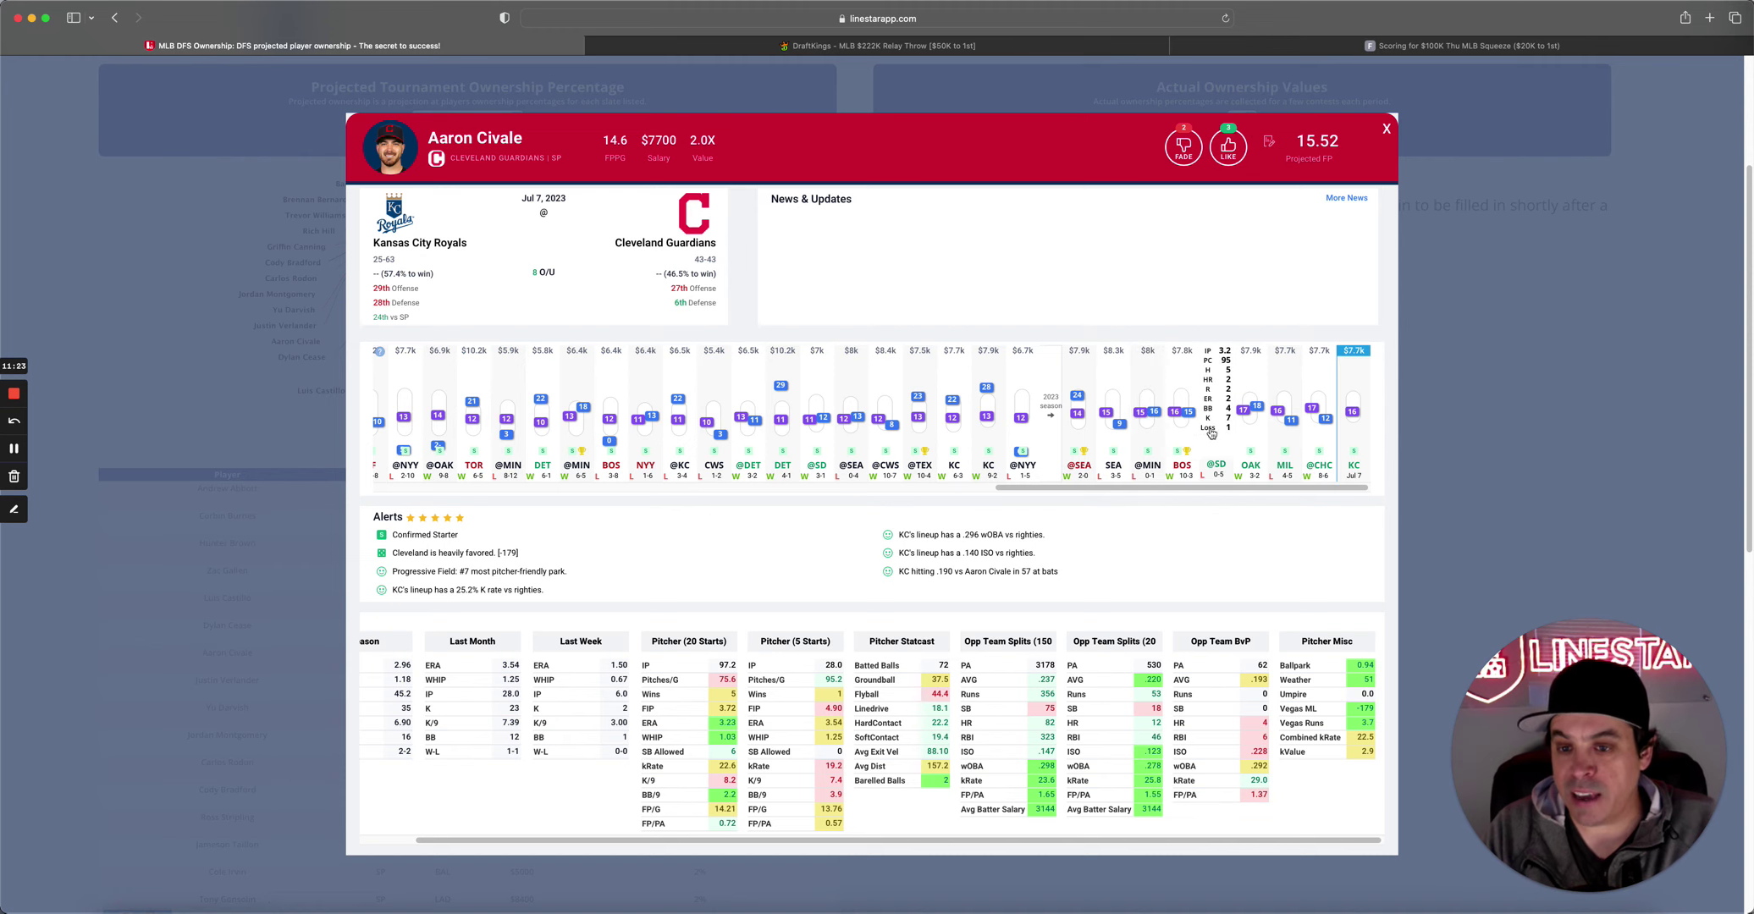
pyautogui.moveTo(1310, 426)
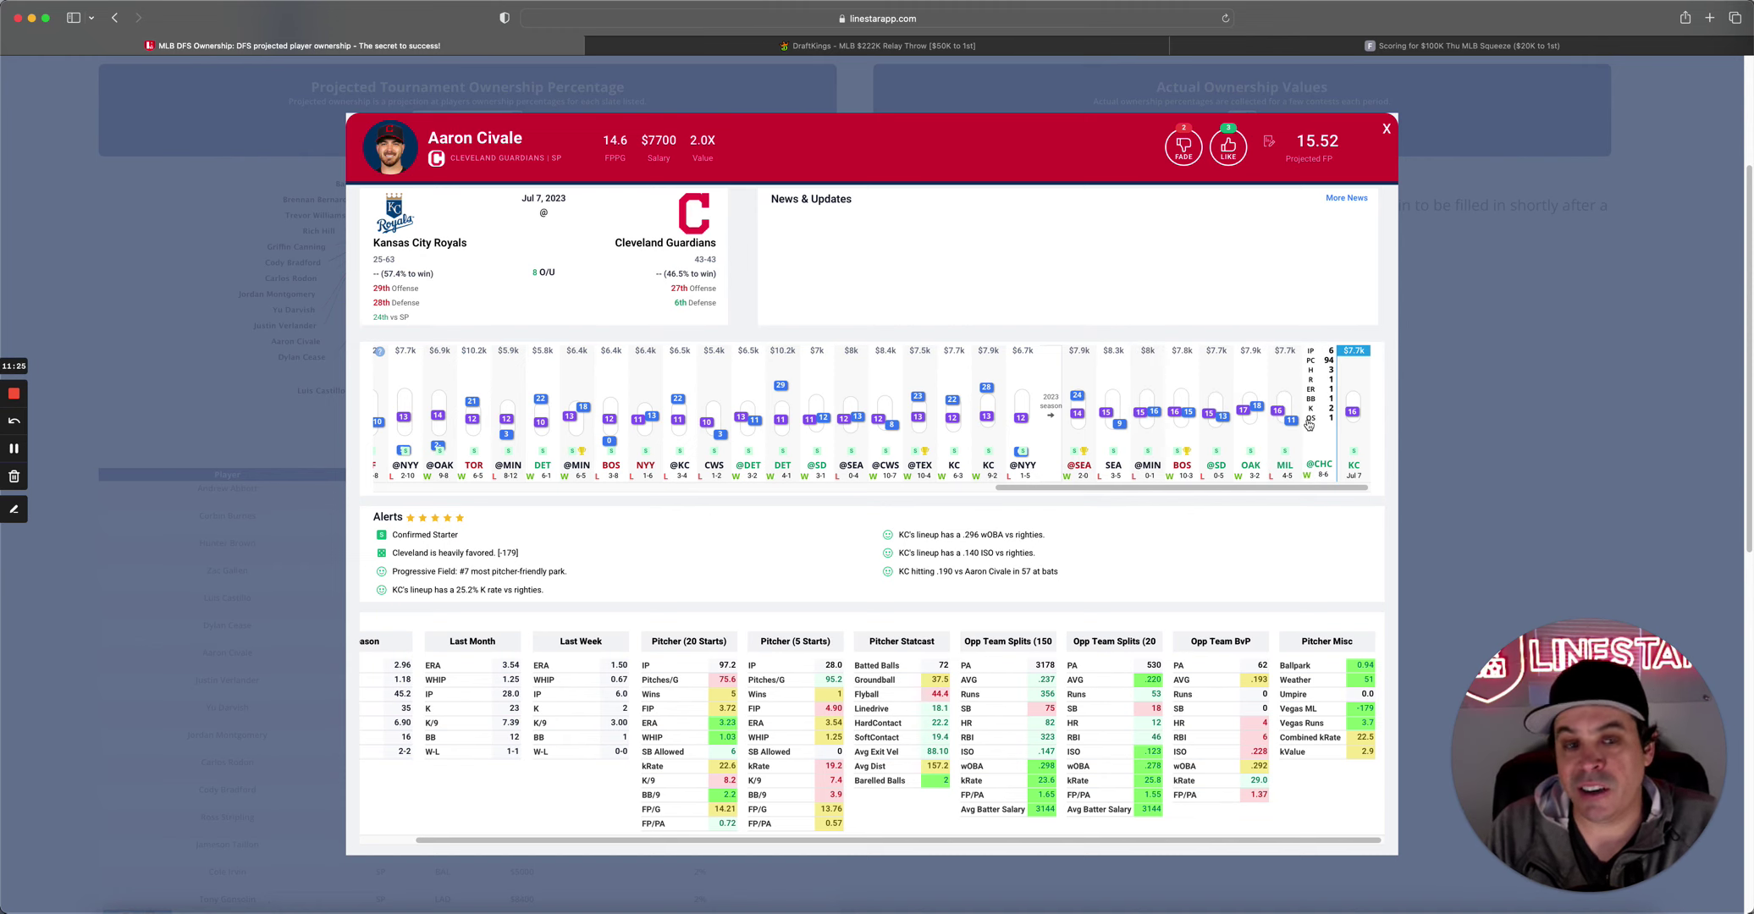
pyautogui.click(1386, 129)
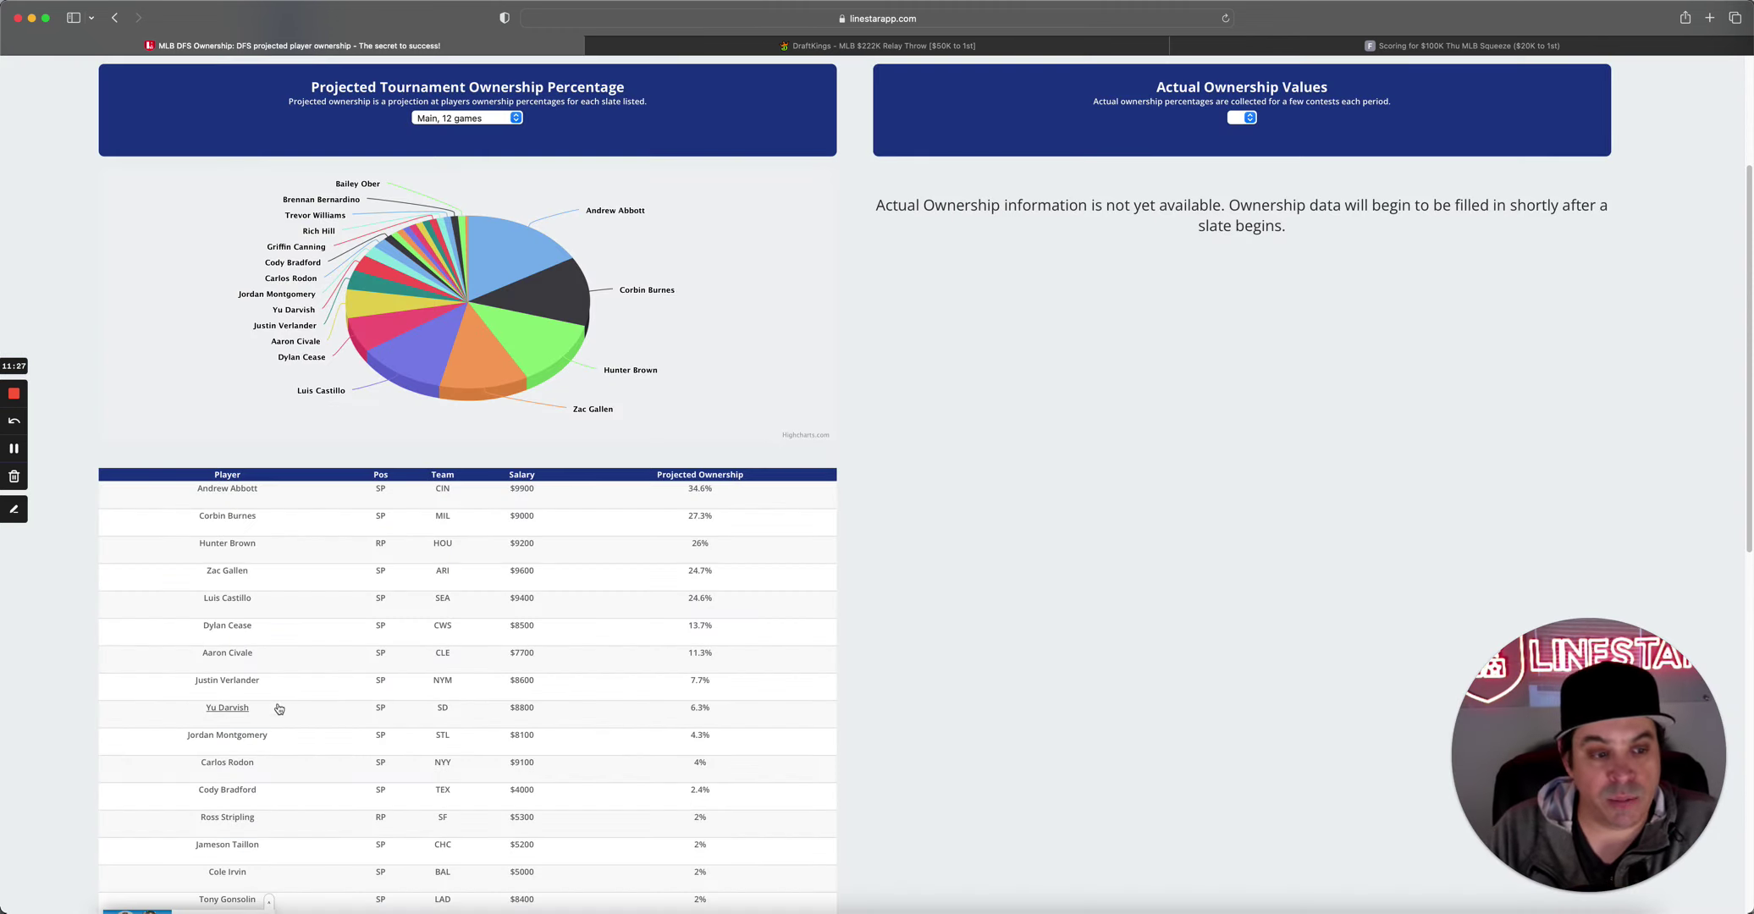
# Open Justin Verlander's player card, check his matchup alerts and recent game logs against San Francisco and the Yankees, and close it.
pyautogui.scroll(-3, 313, 660)
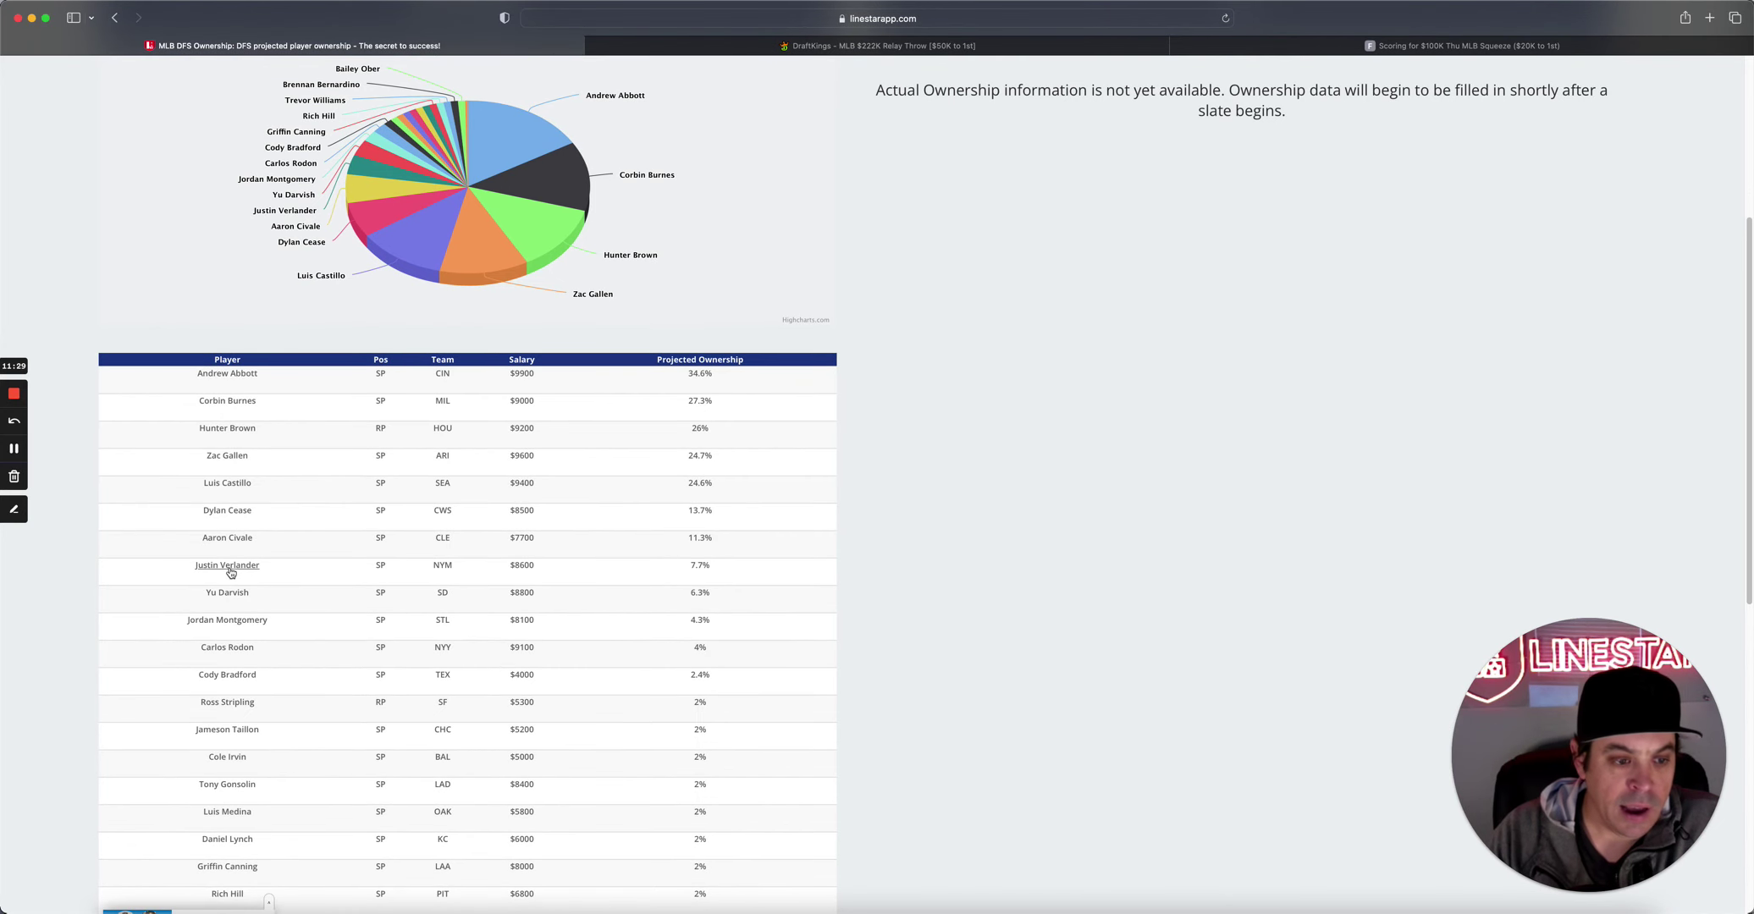
pyautogui.click(227, 566)
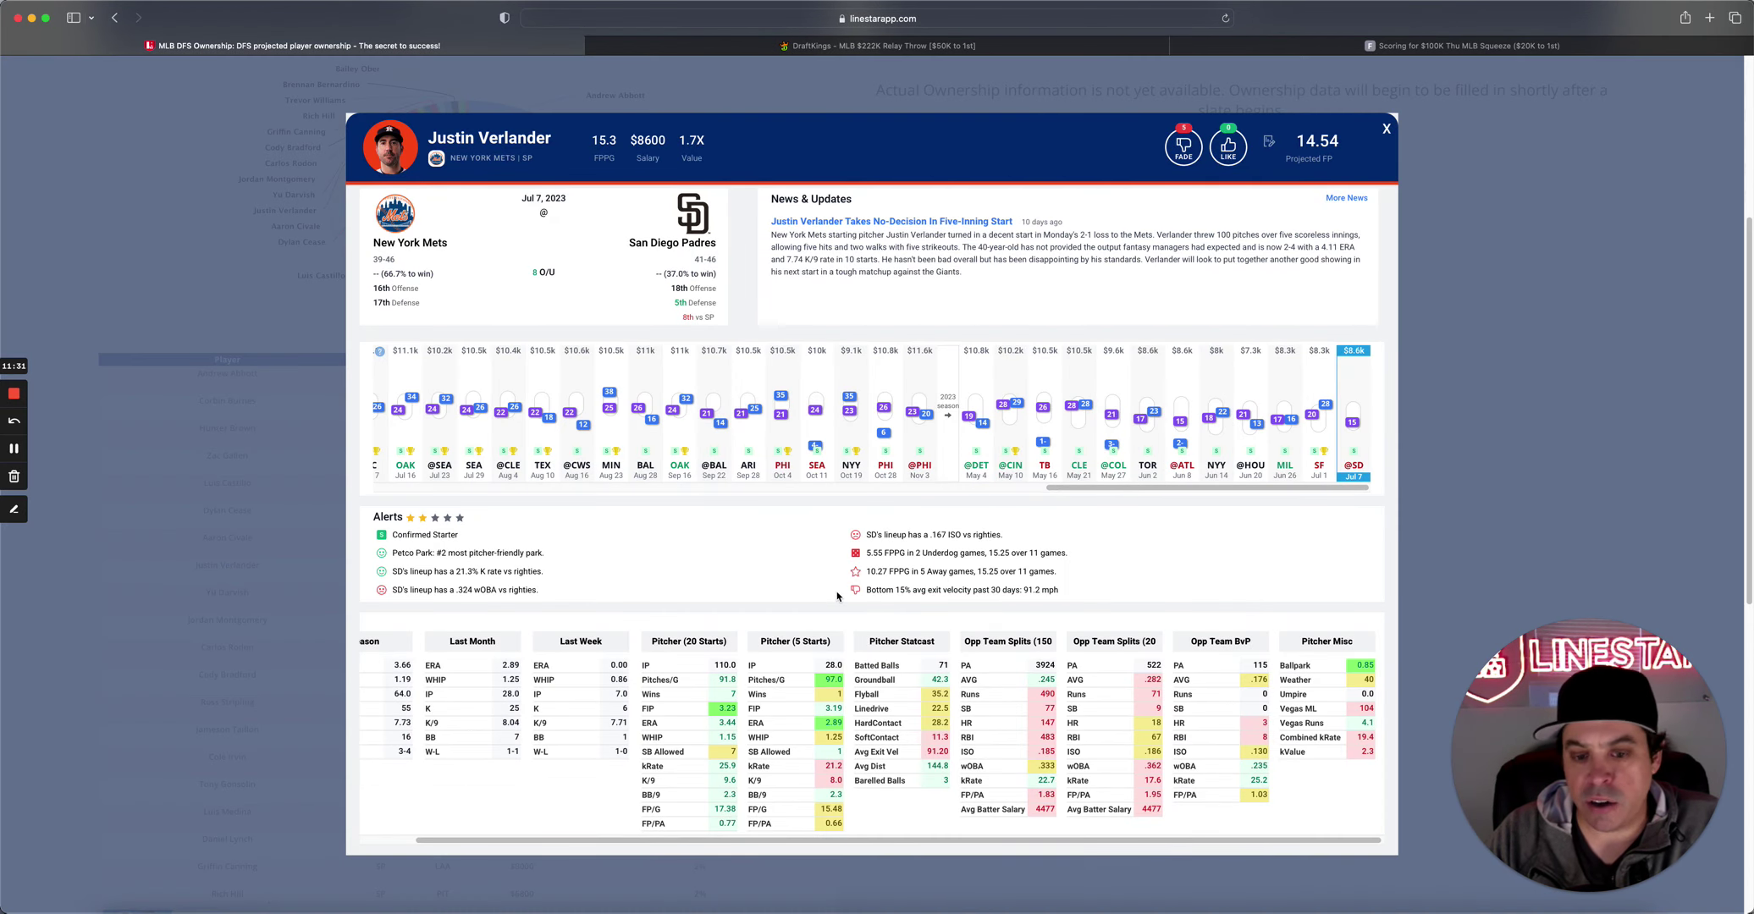
pyautogui.scroll(-2, 777, 575)
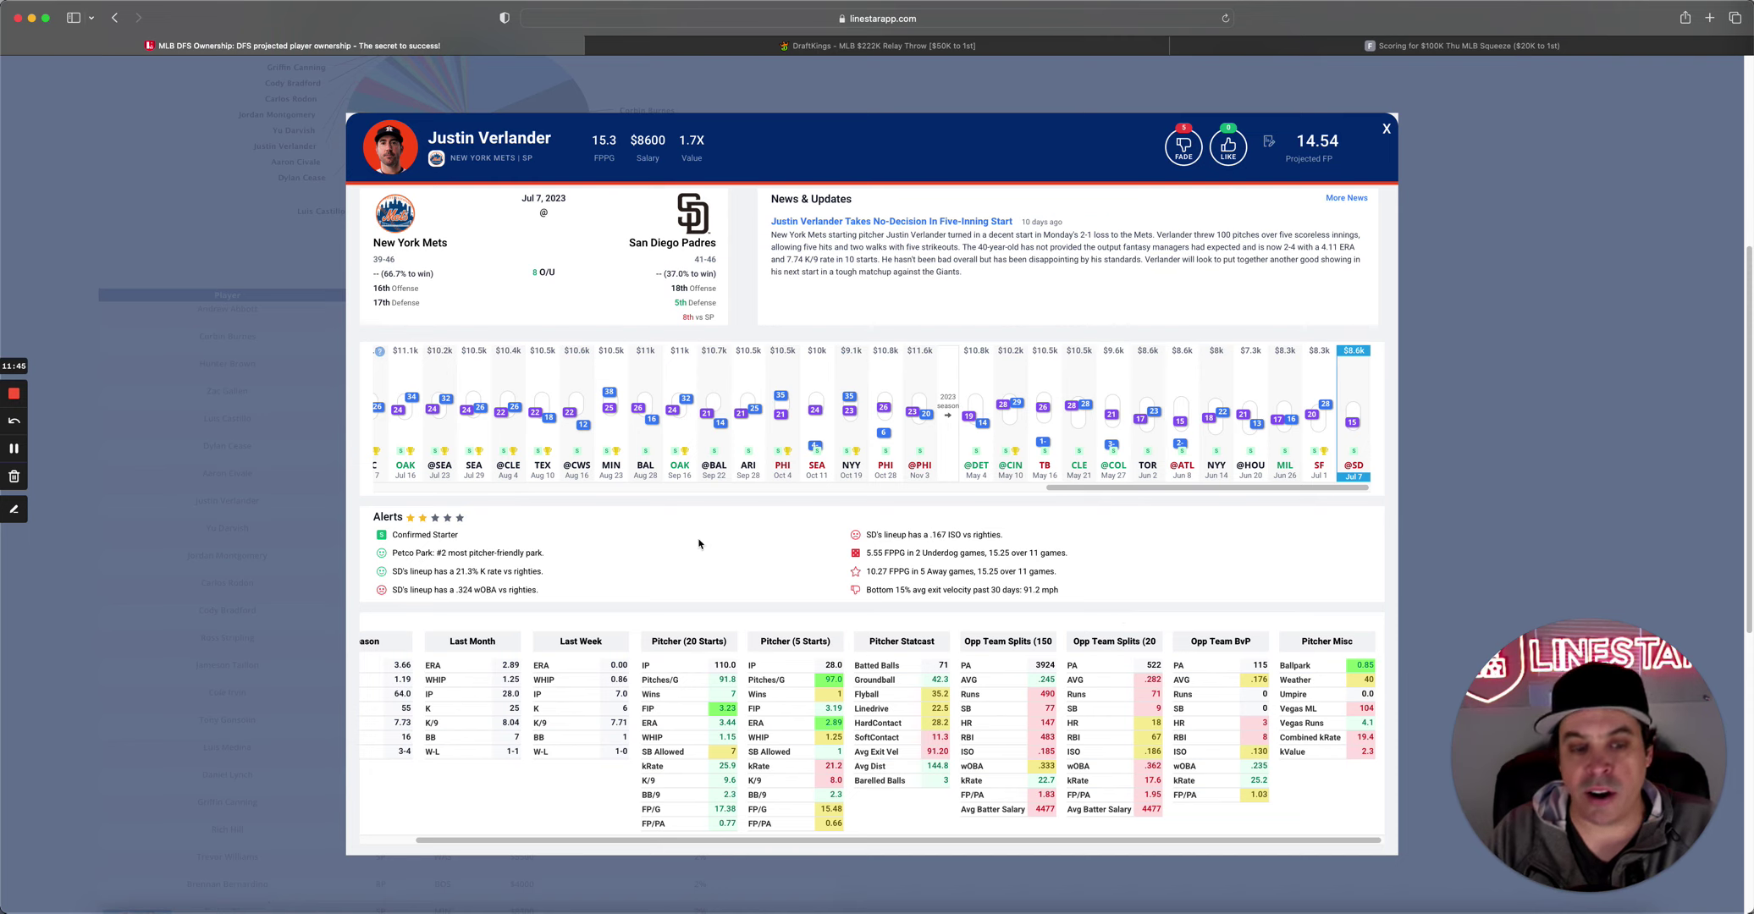
pyautogui.moveTo(1330, 454)
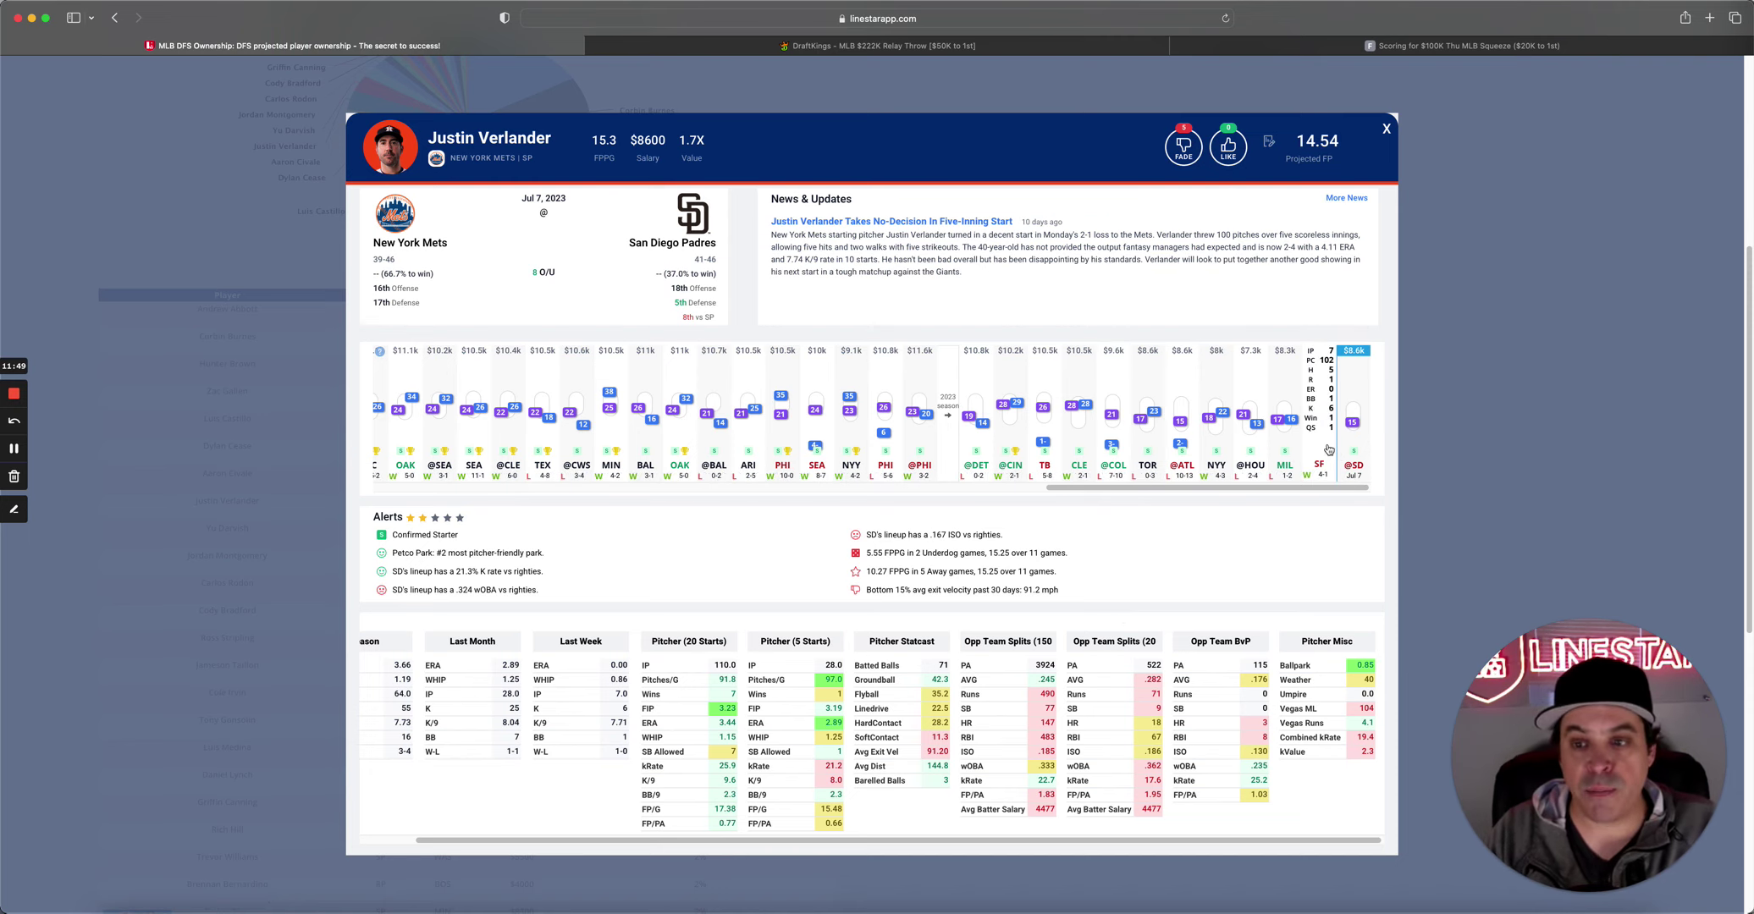
pyautogui.moveTo(1250, 450)
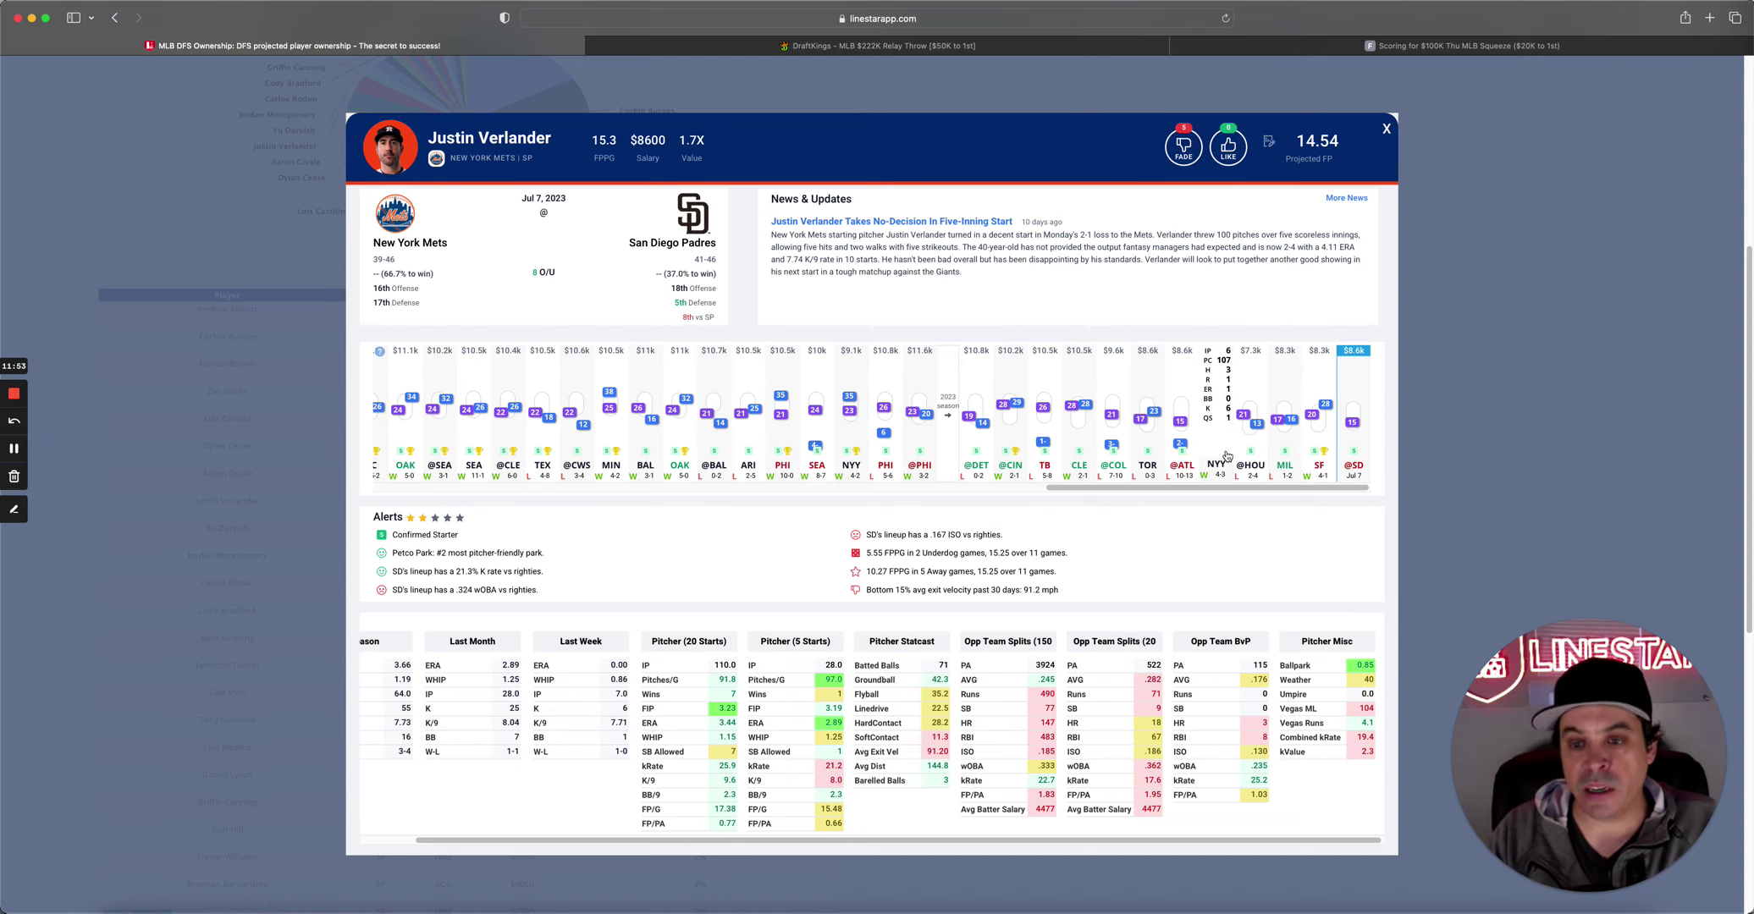
pyautogui.click(1385, 128)
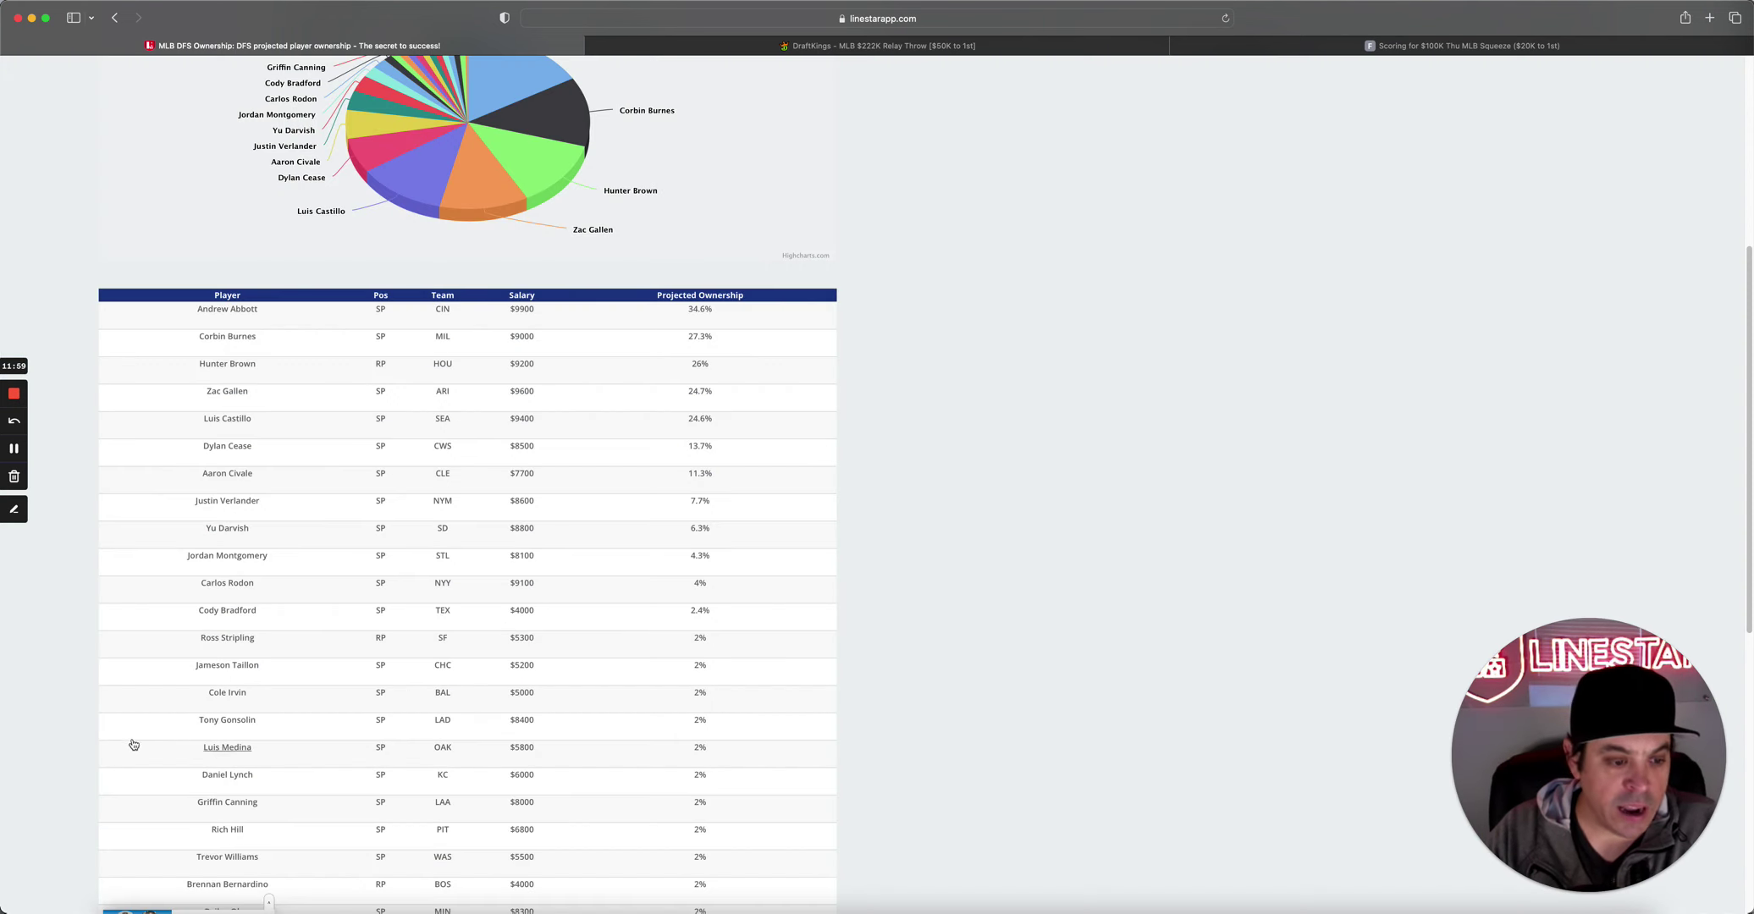
# Review Yu Darvish's player card for his matchup against the Mets, compare it with Justin Verlander's card, and close both.
pyautogui.click(218, 532)
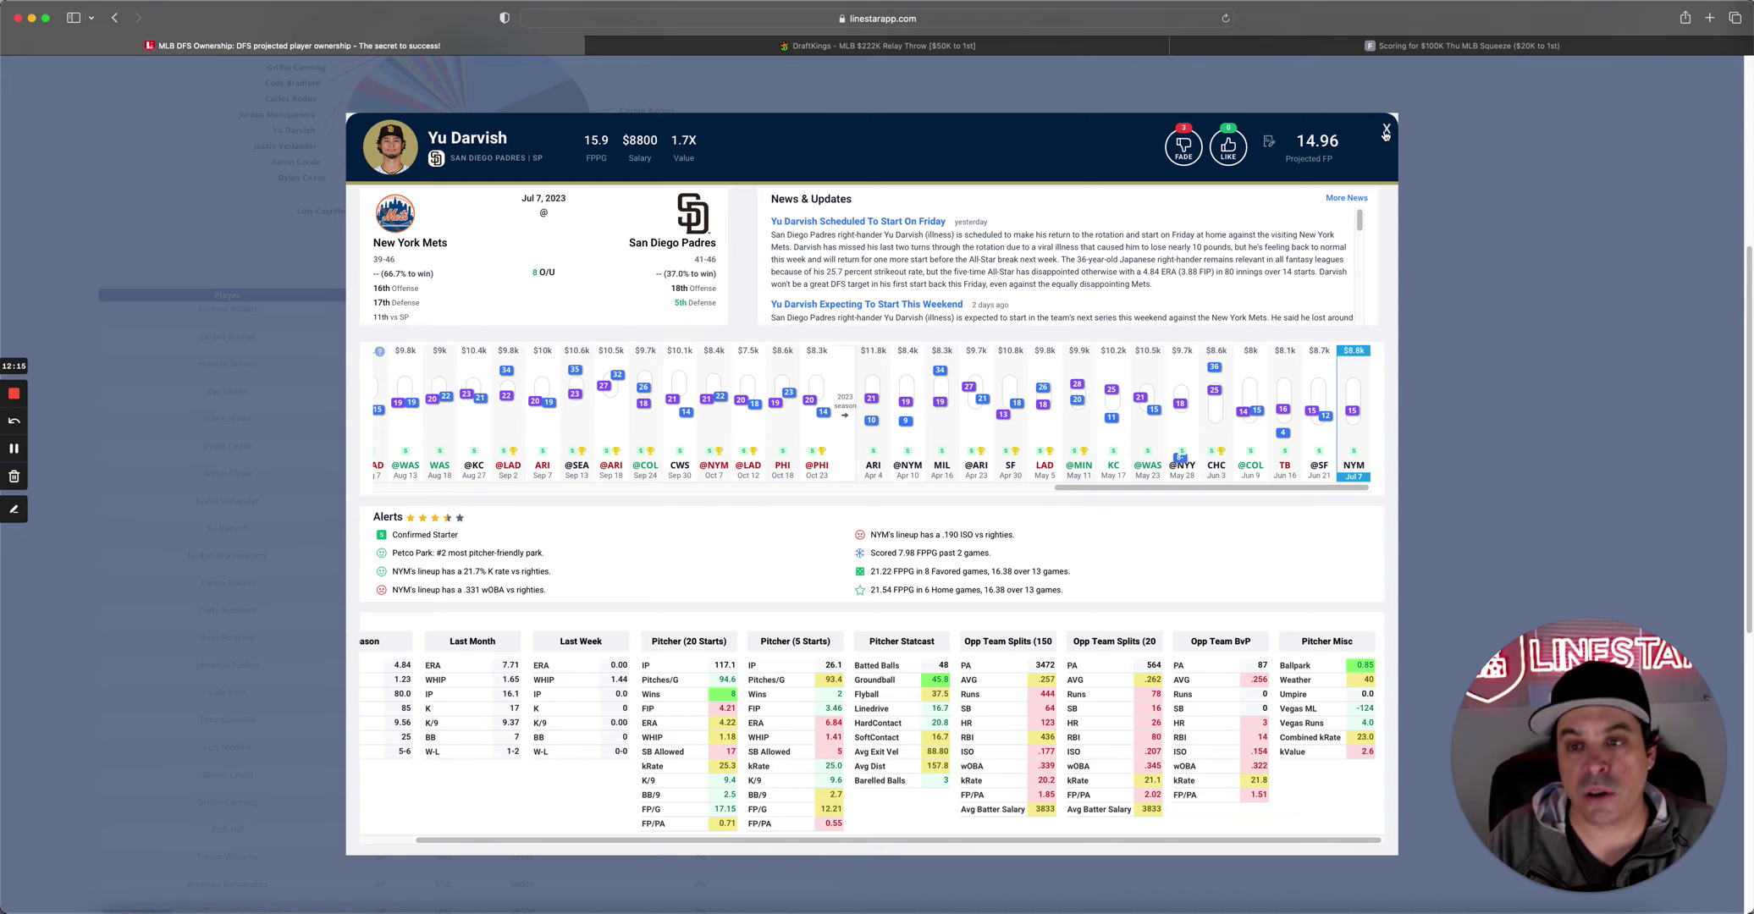
pyautogui.click(1385, 131)
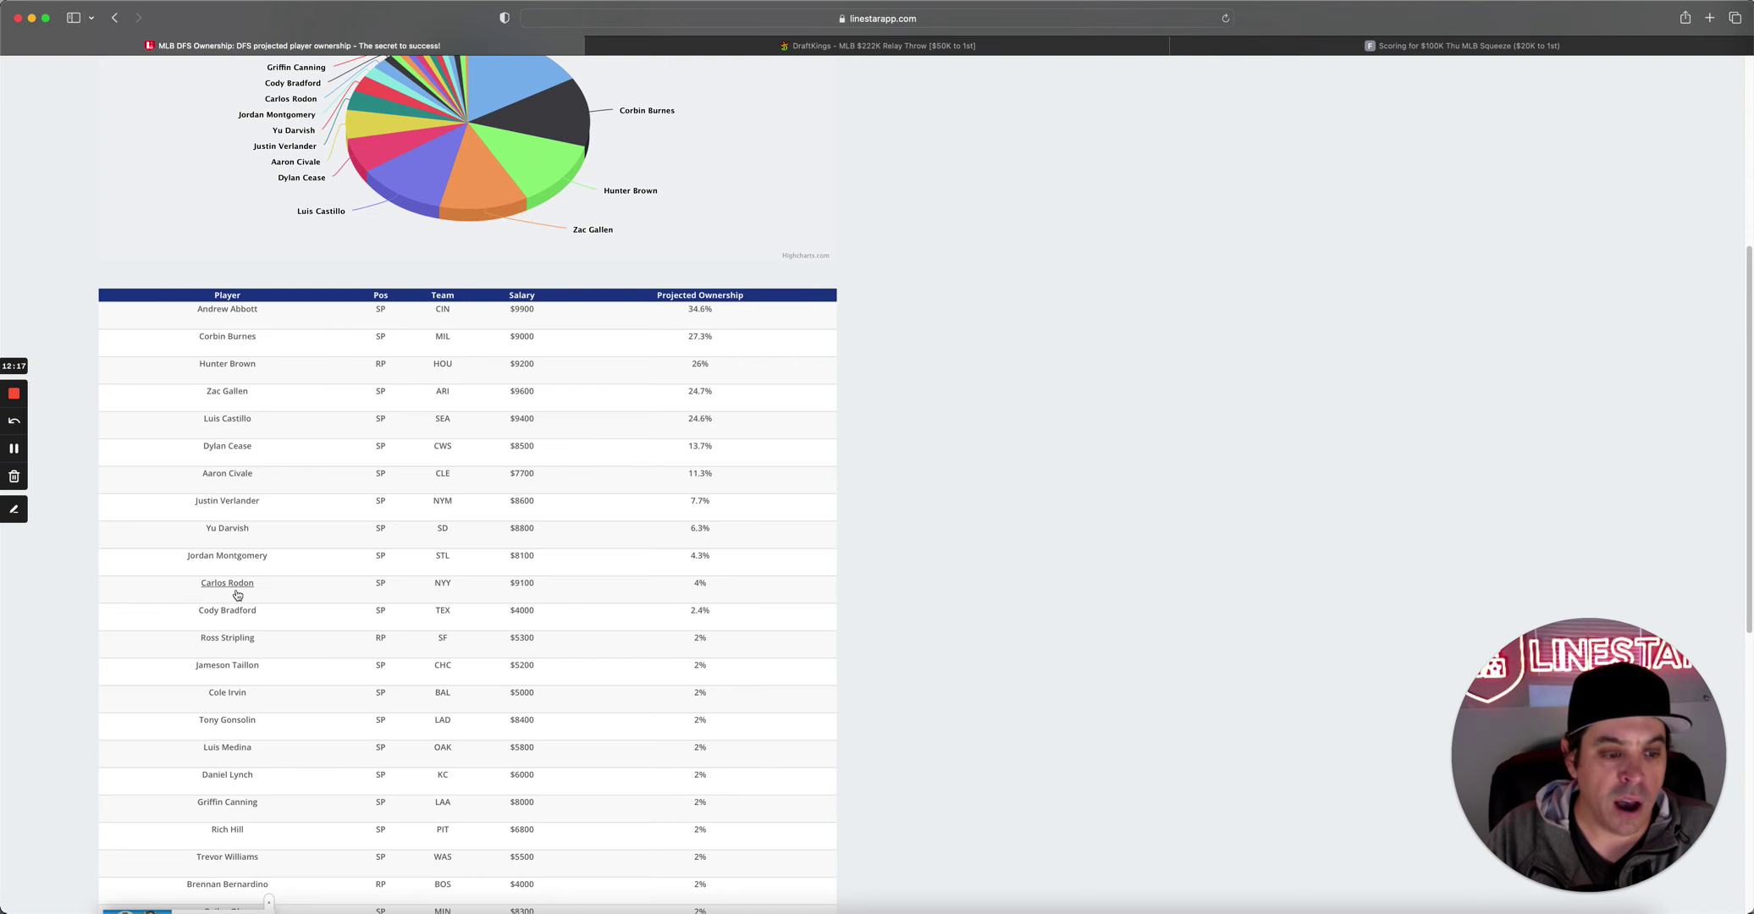
pyautogui.click(227, 500)
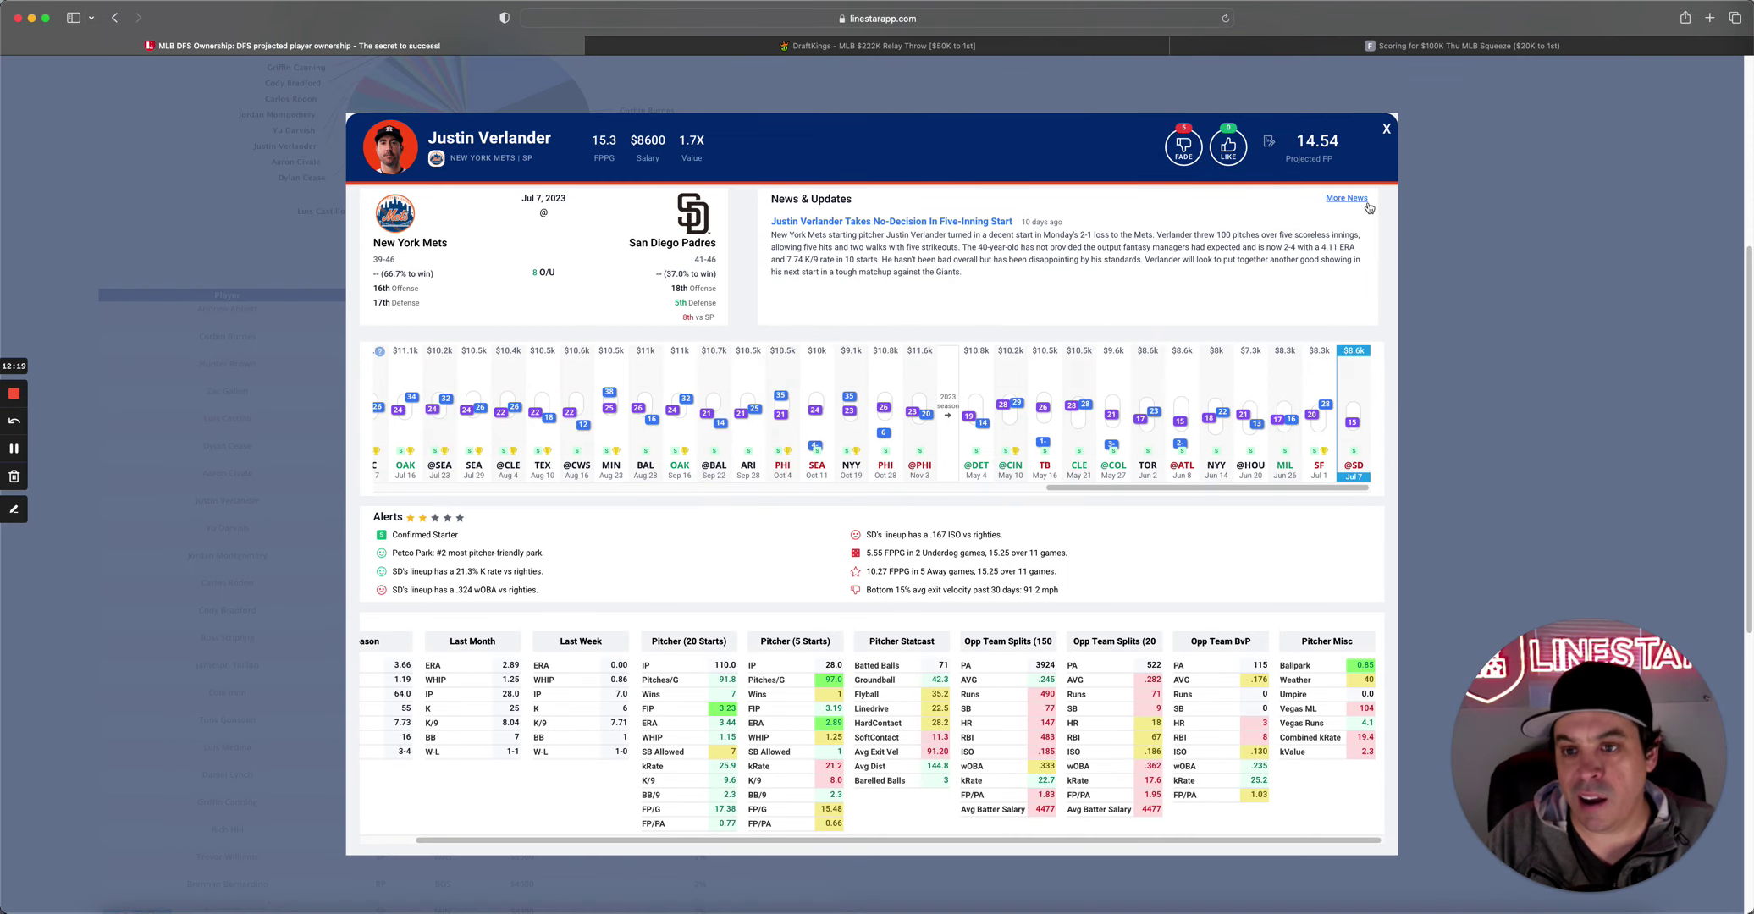
pyautogui.click(1385, 129)
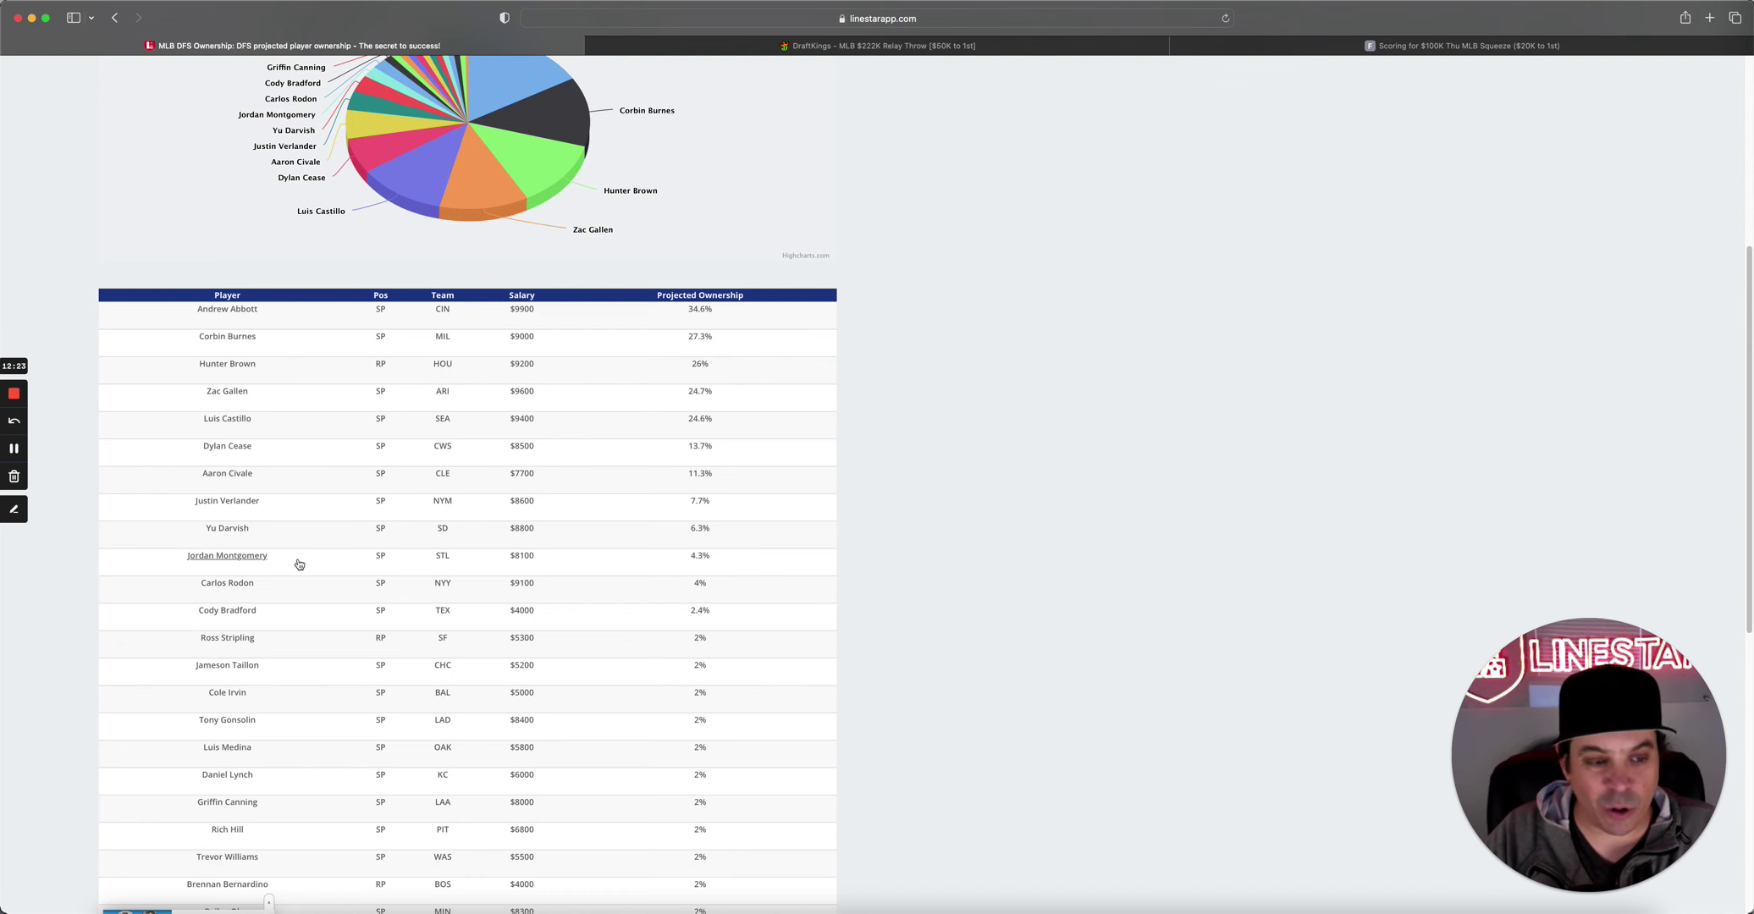
# Open Carlos Rodon's player card, review his news, matchup alerts and projected points against the Cubs, and close it.
pyautogui.click(239, 584)
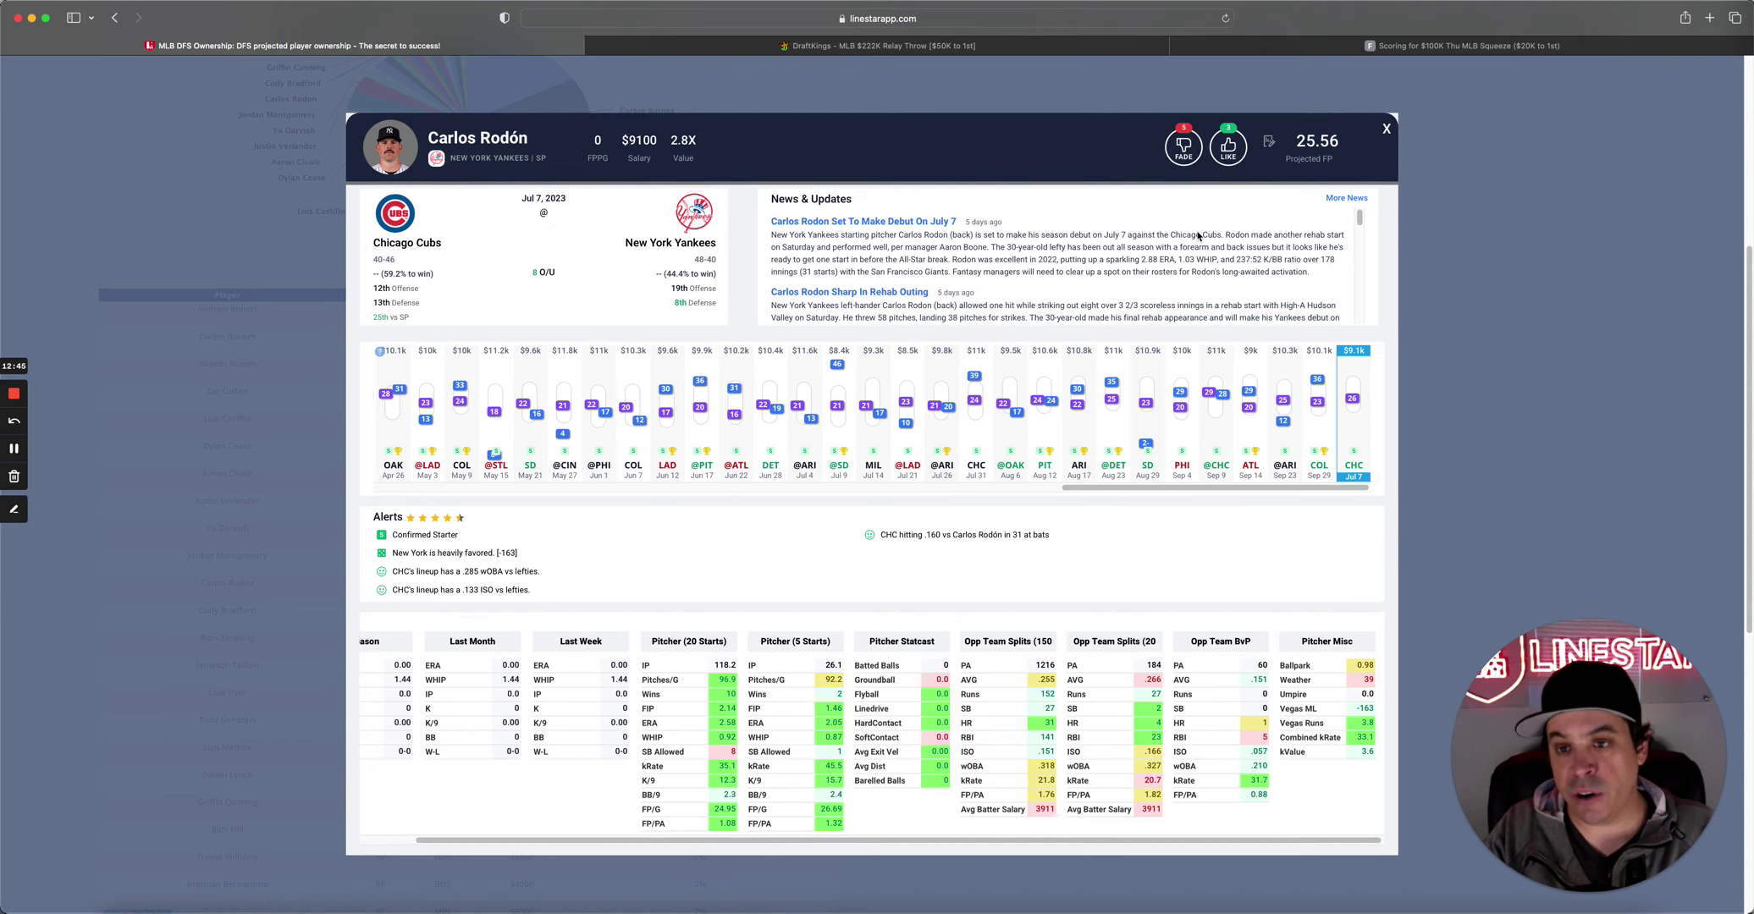
pyautogui.moveTo(1299, 144)
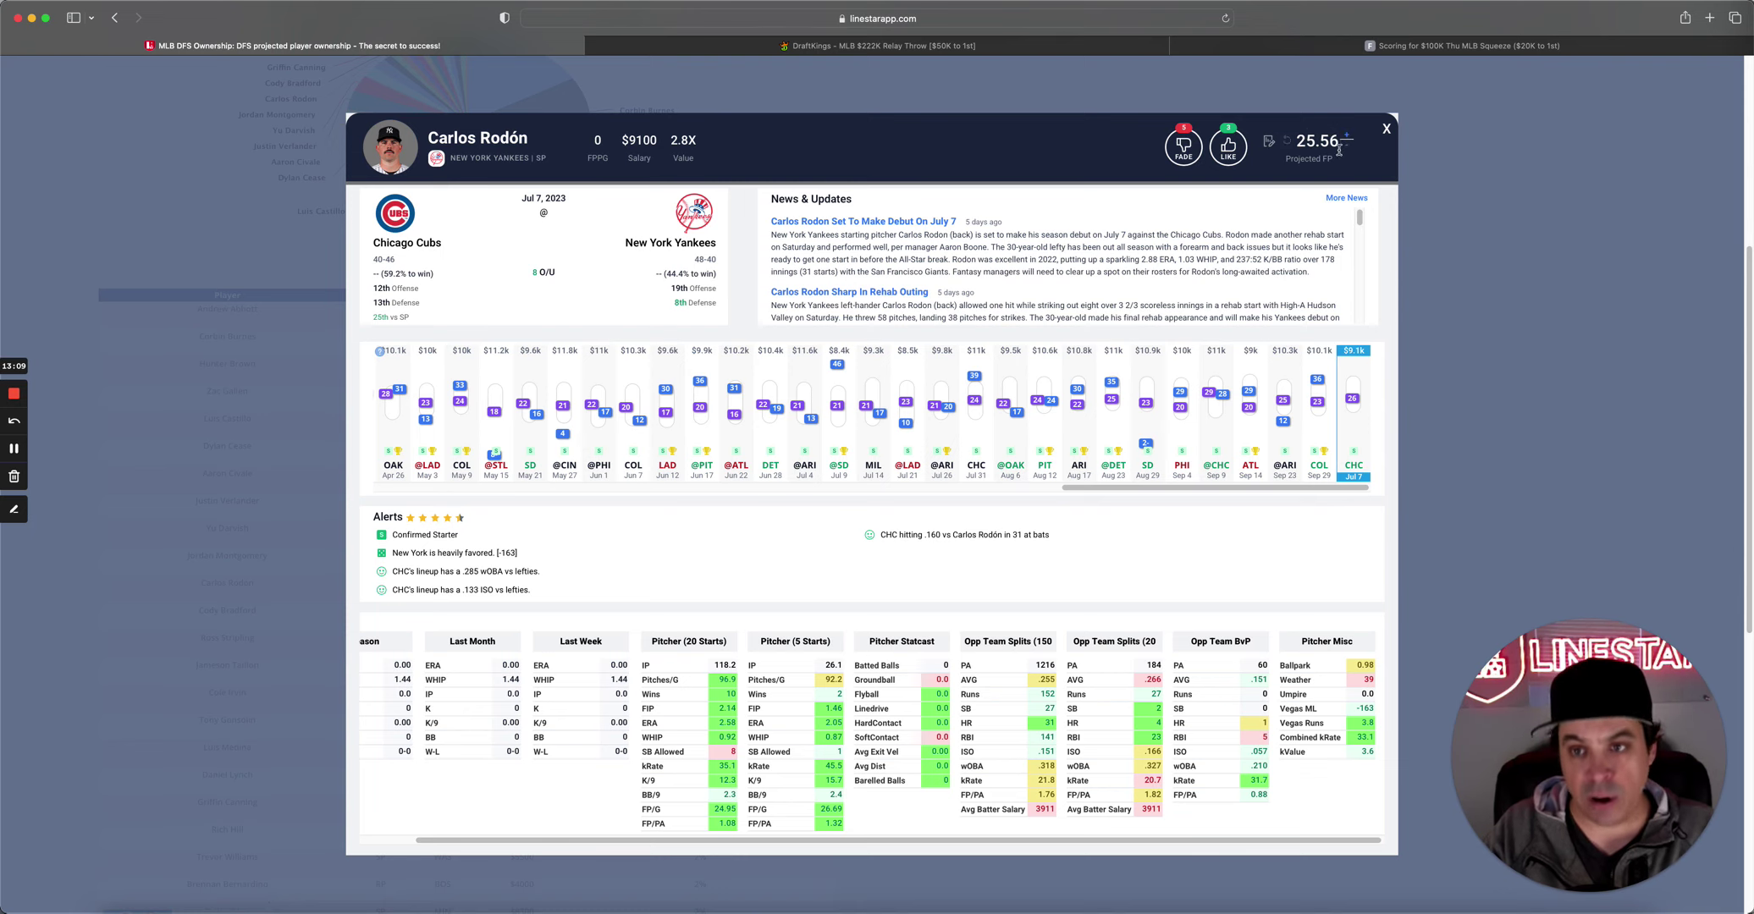
pyautogui.click(1386, 130)
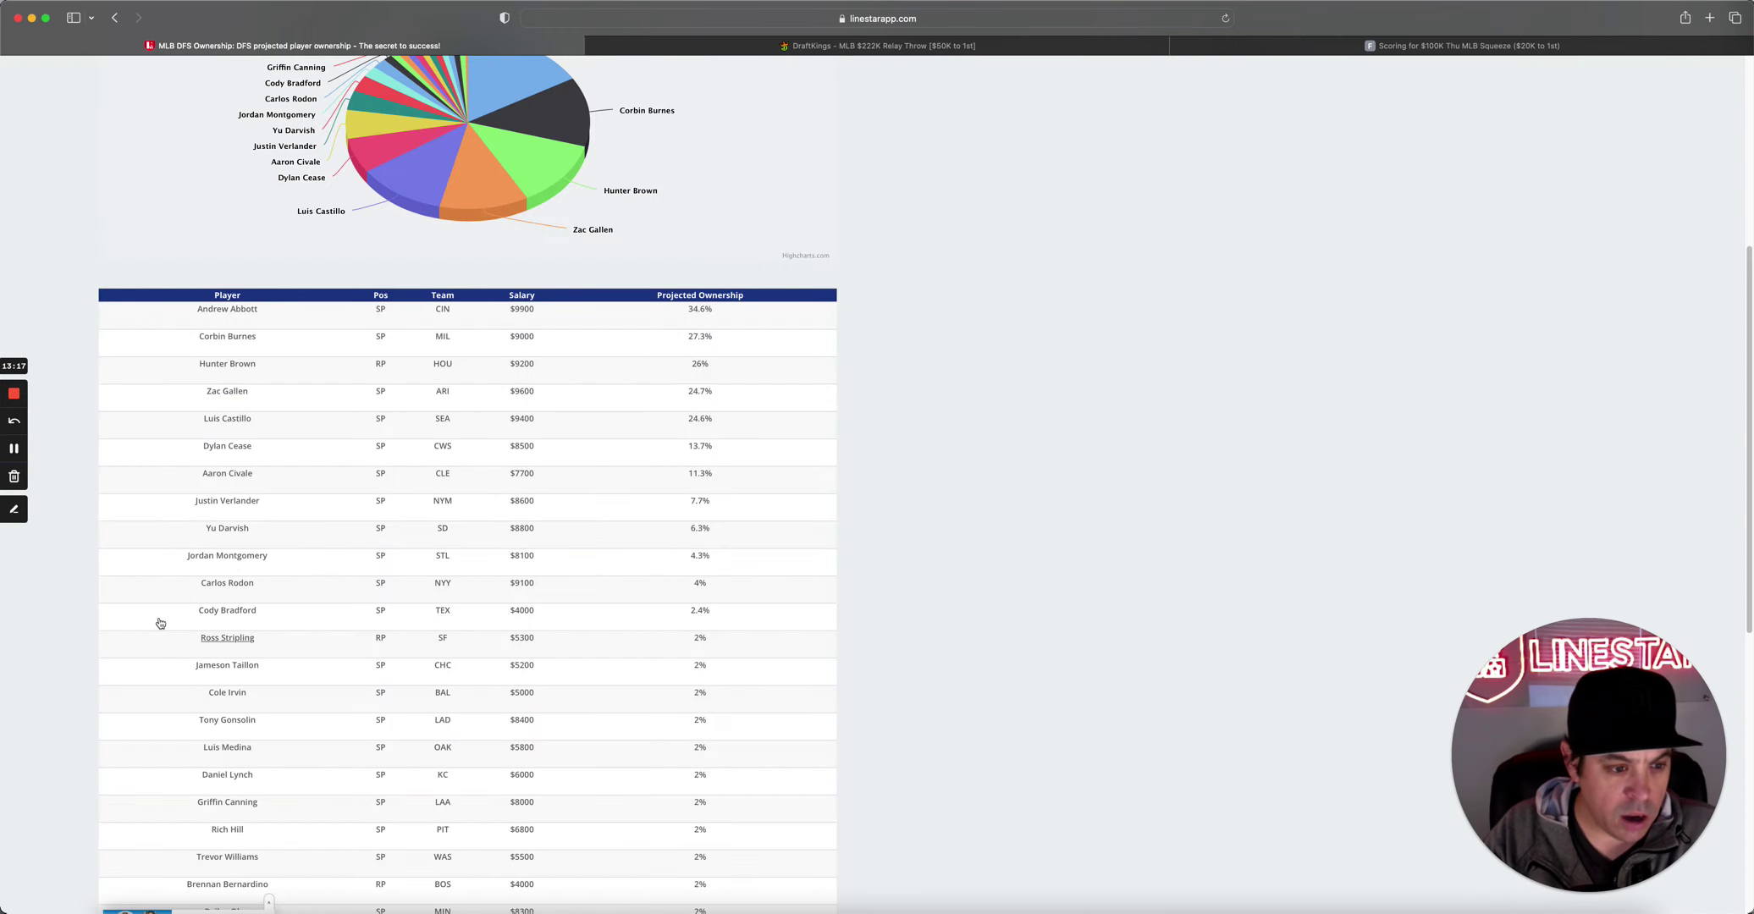
# Open Bailey Ober's player card, compare his FIP over the last 20 and last 5 starts, and close it.
pyautogui.scroll(-1, 166, 589)
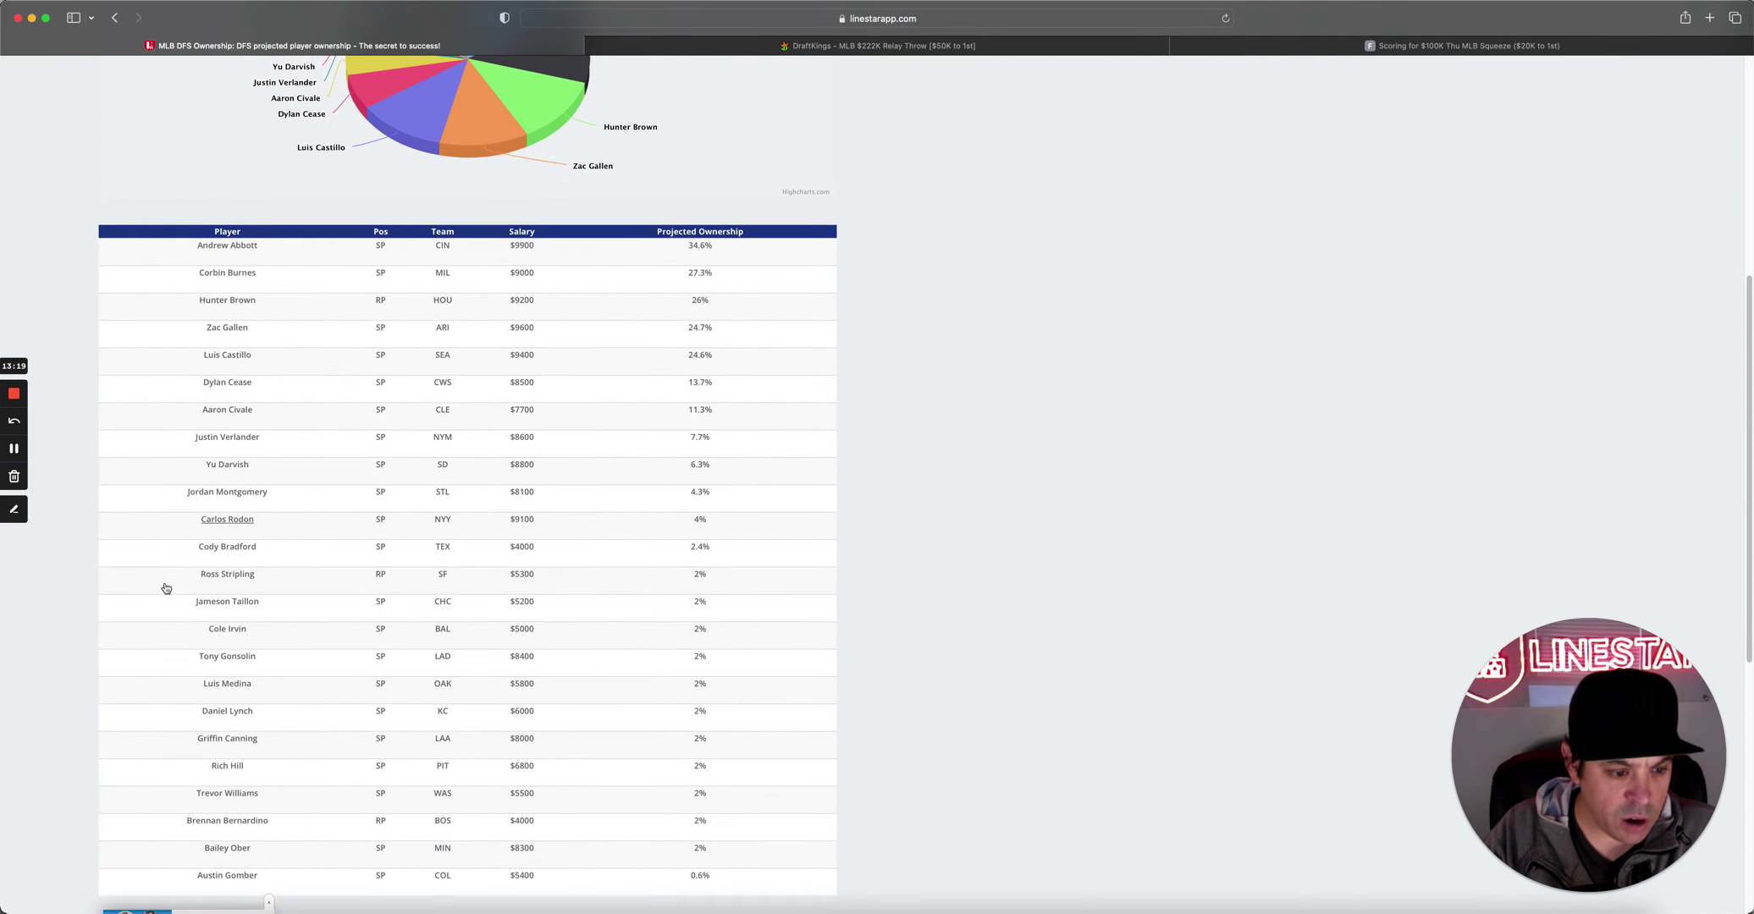
pyautogui.scroll(-2, 166, 589)
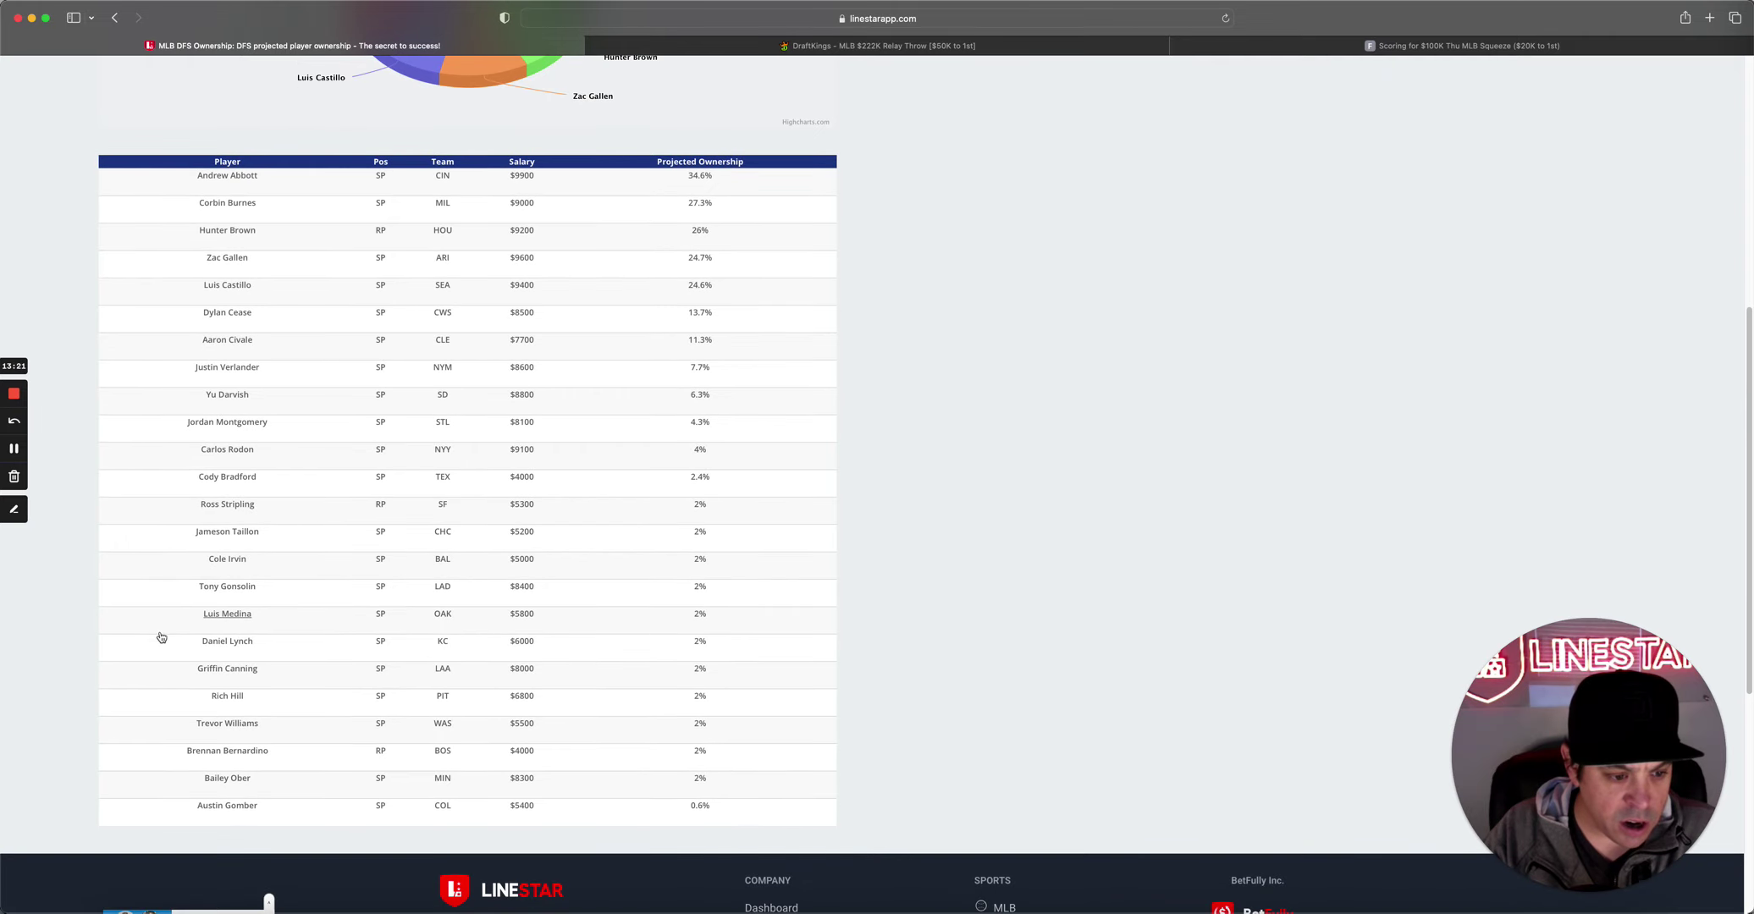
pyautogui.click(218, 778)
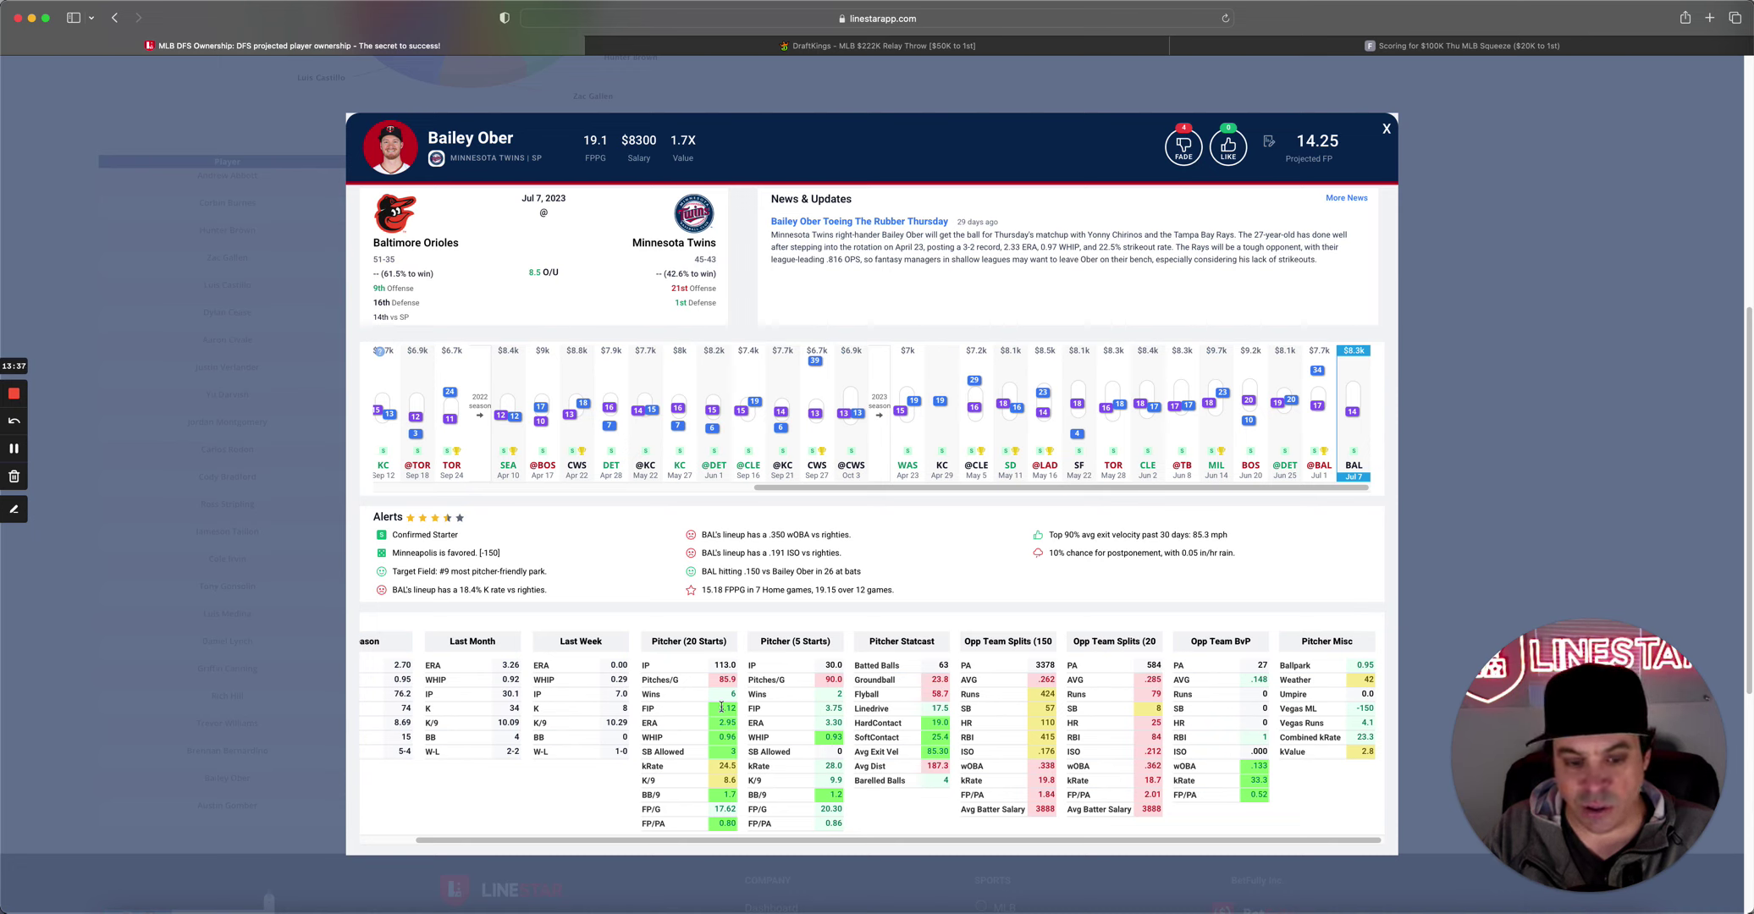
pyautogui.moveTo(721, 707); pyautogui.dragTo(736, 708)
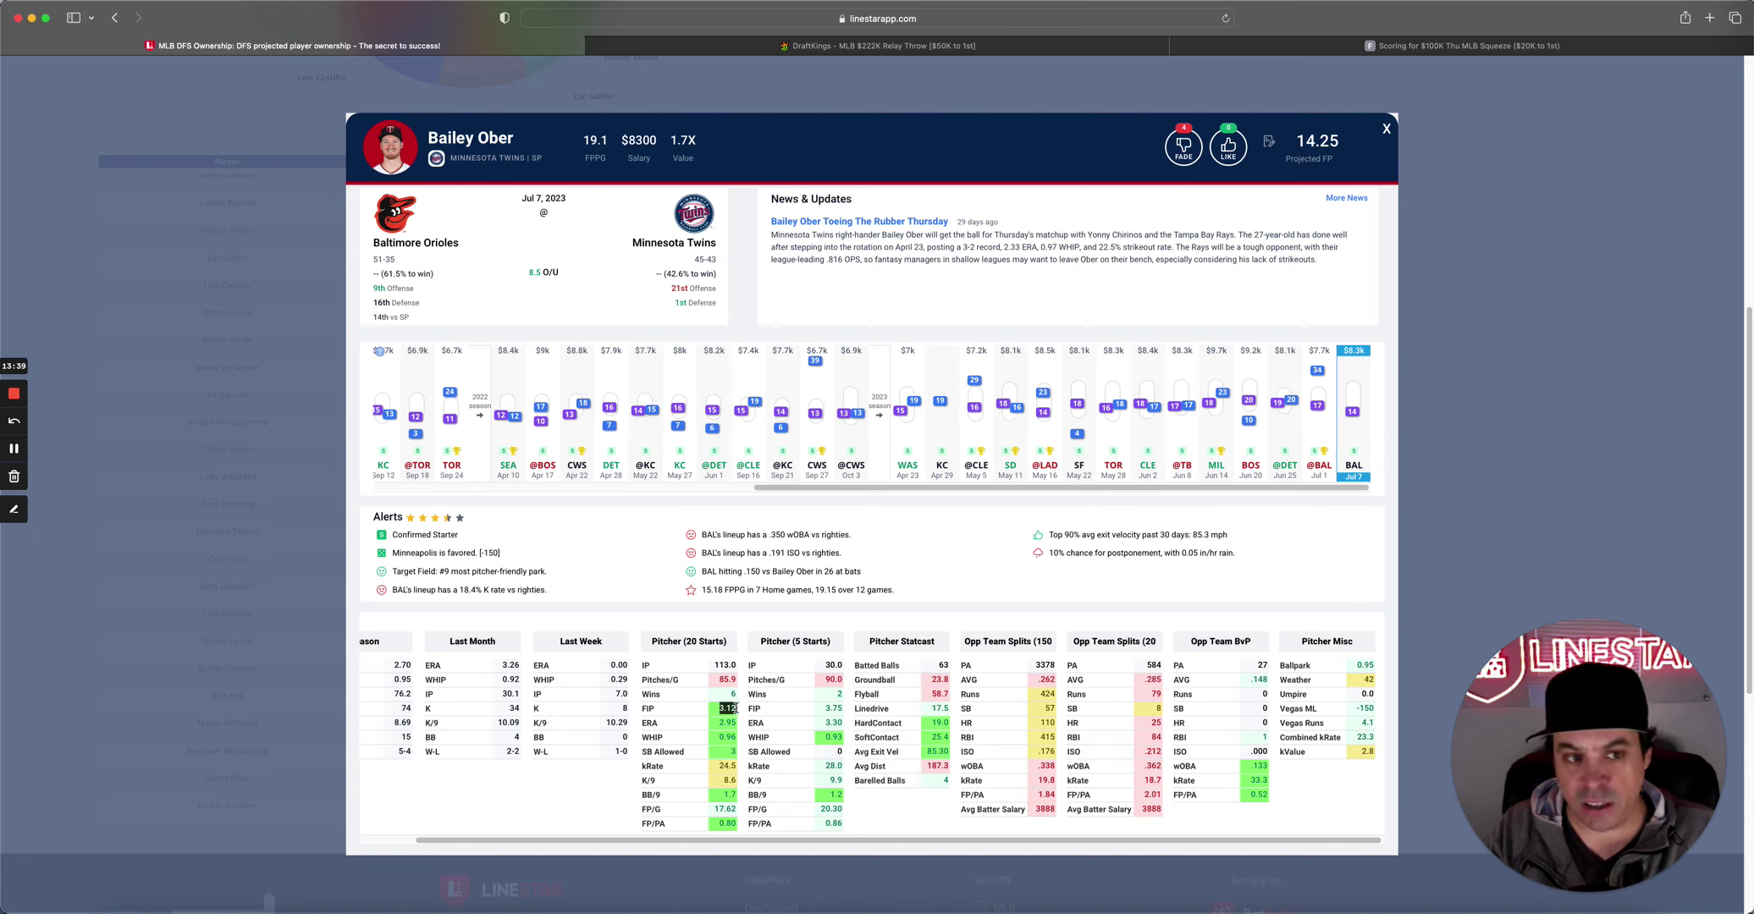
pyautogui.moveTo(817, 709); pyautogui.dragTo(842, 709)
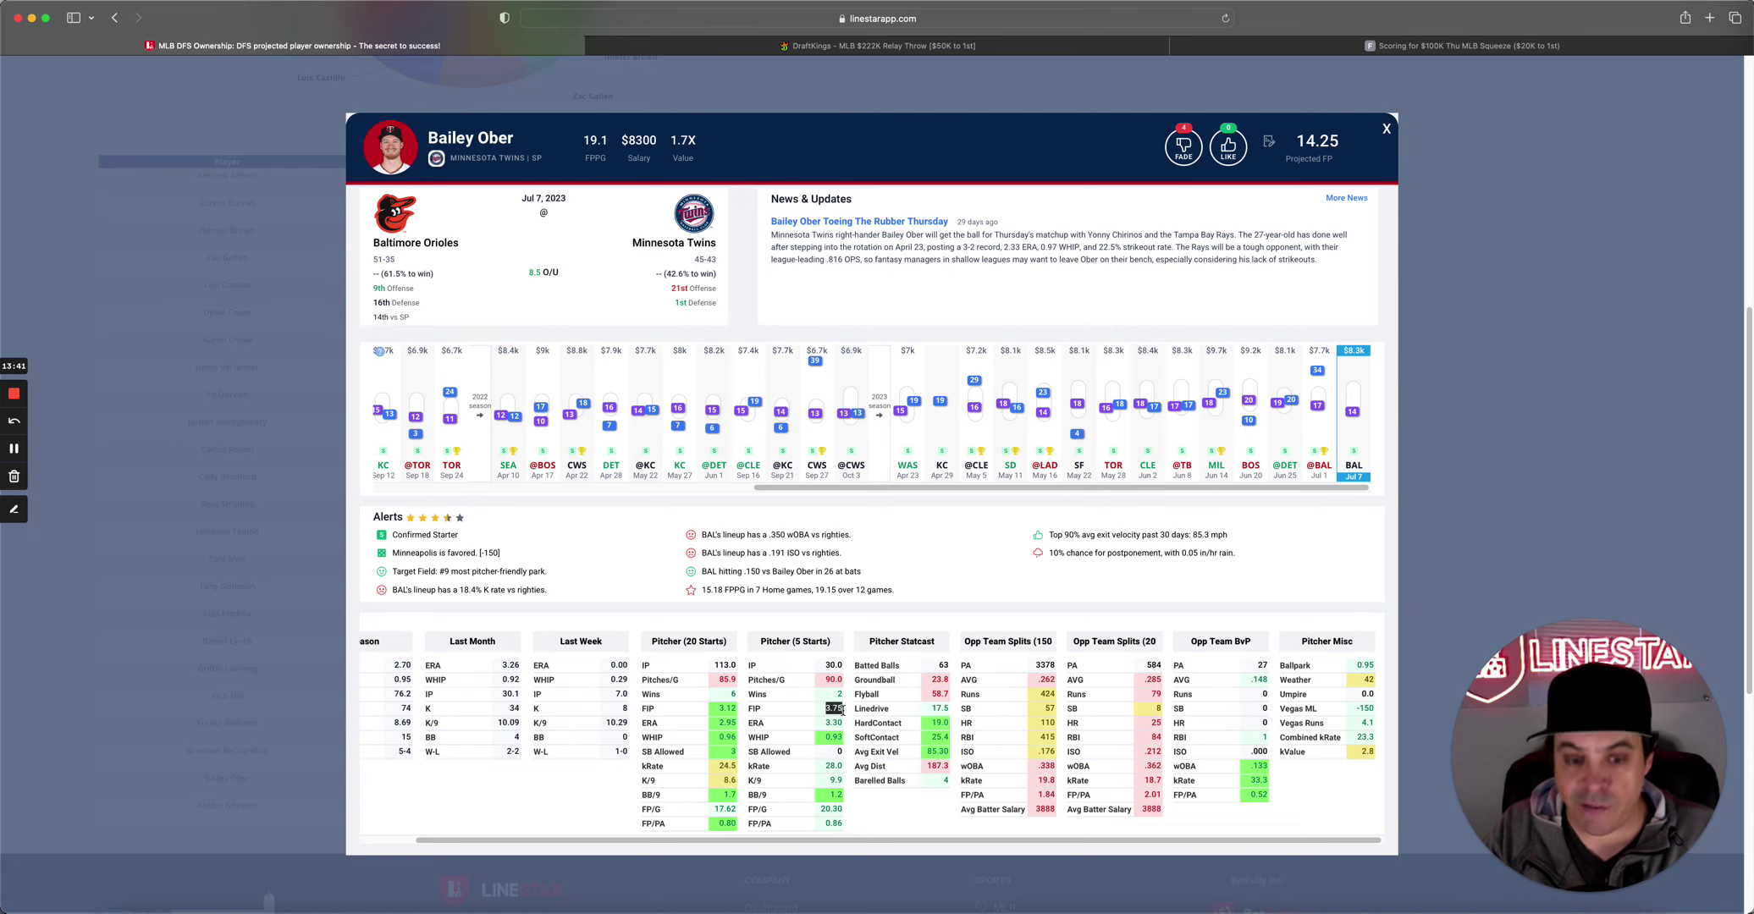
pyautogui.click(833, 768)
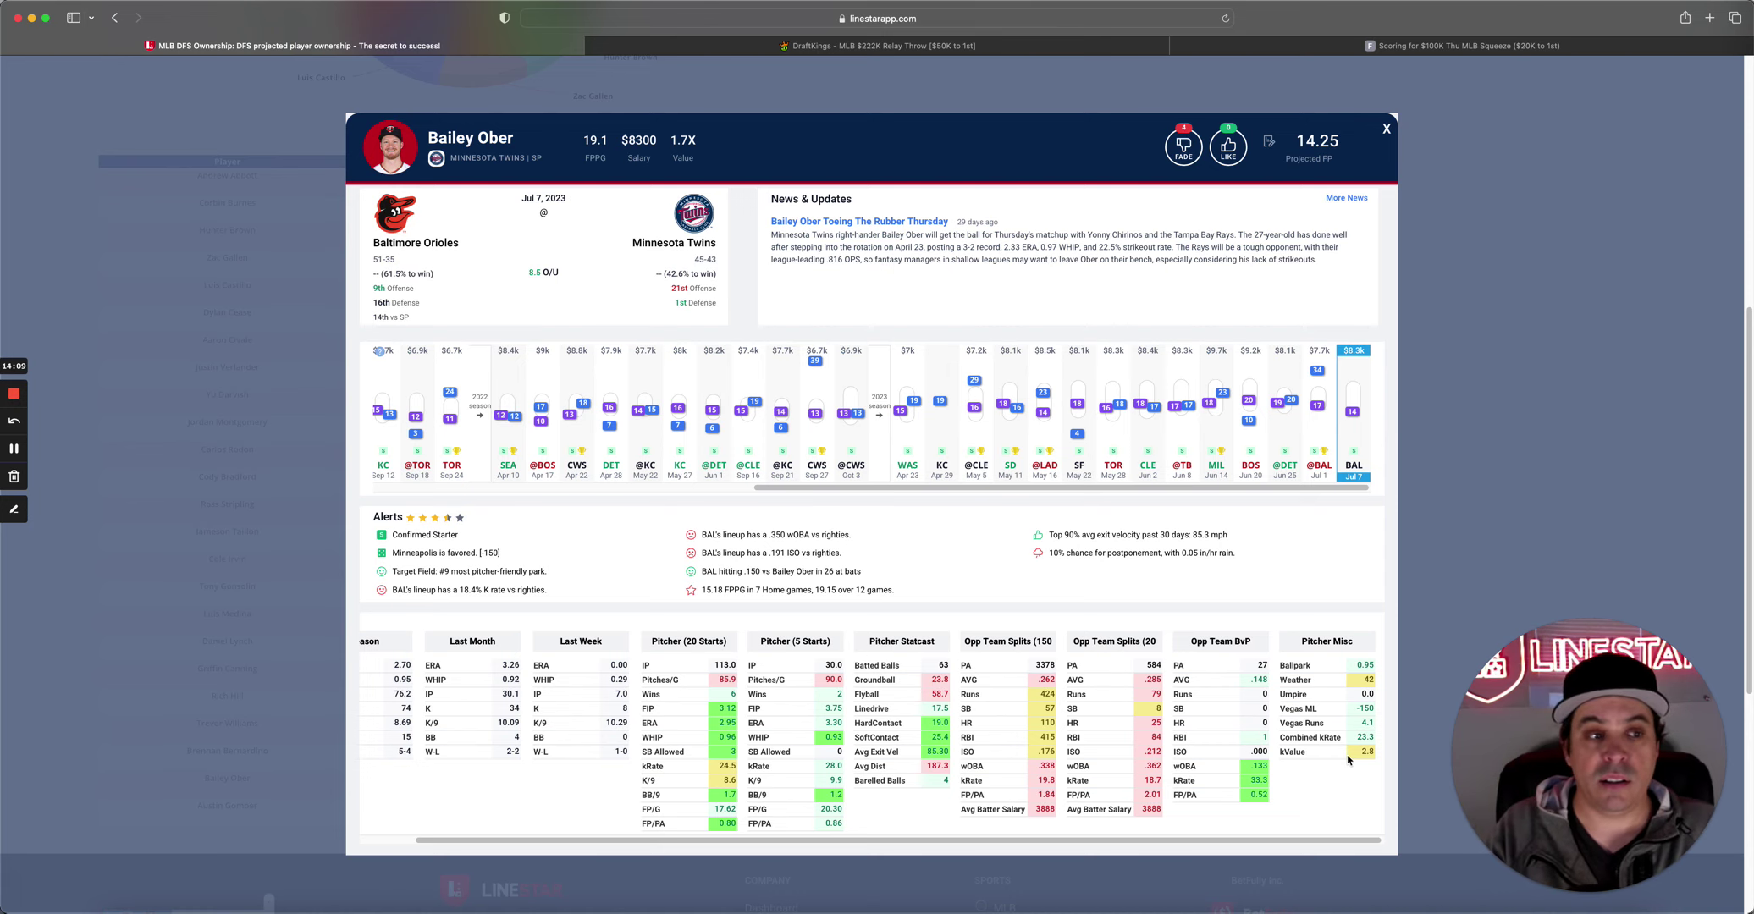
pyautogui.click(1385, 139)
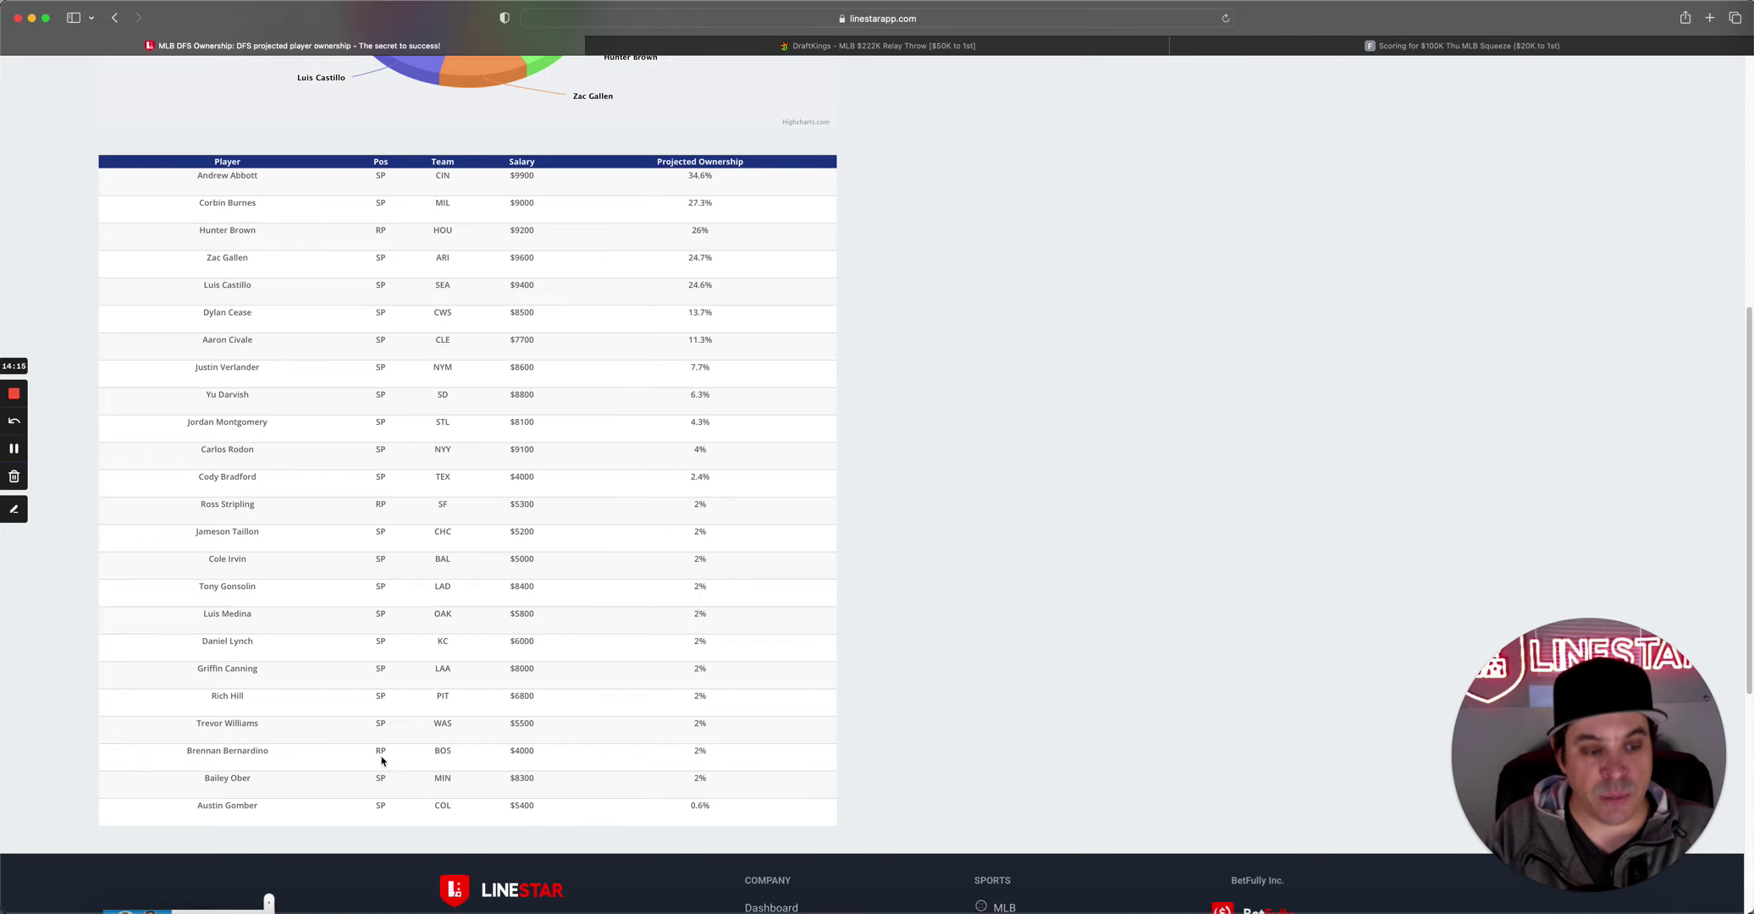
# Switch the baseball ownership page to FanDuel and filter the projected ownership to pitchers.
pyautogui.scroll(10, 381, 760)
pyautogui.click(42, 129)
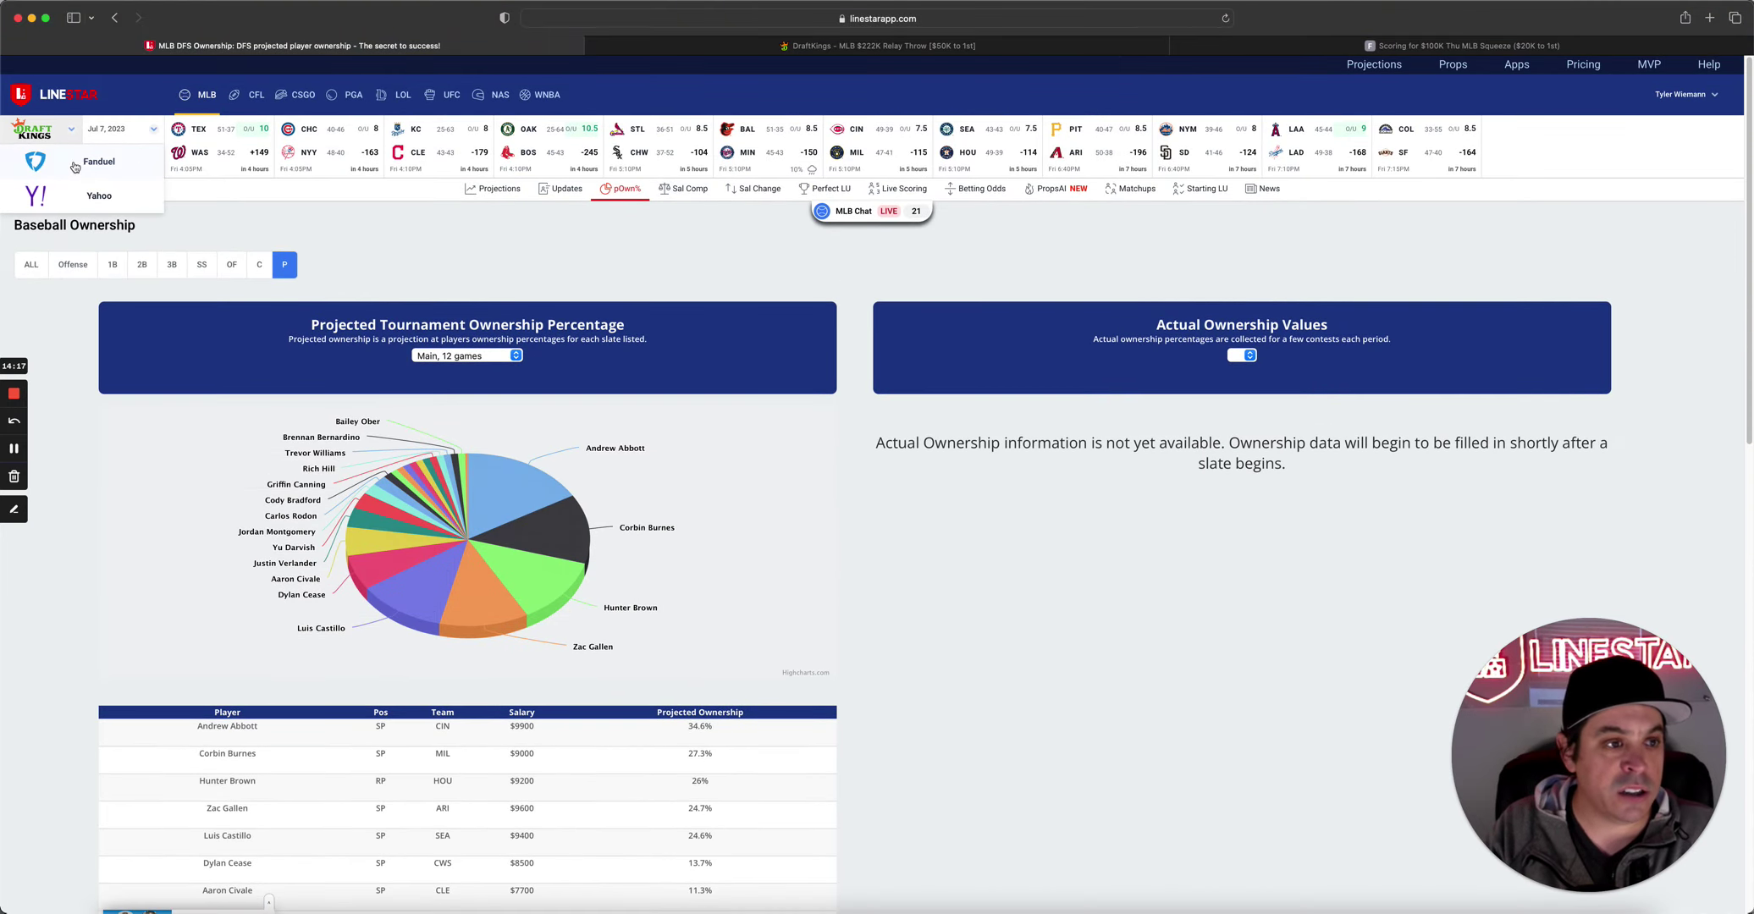
pyautogui.click(94, 162)
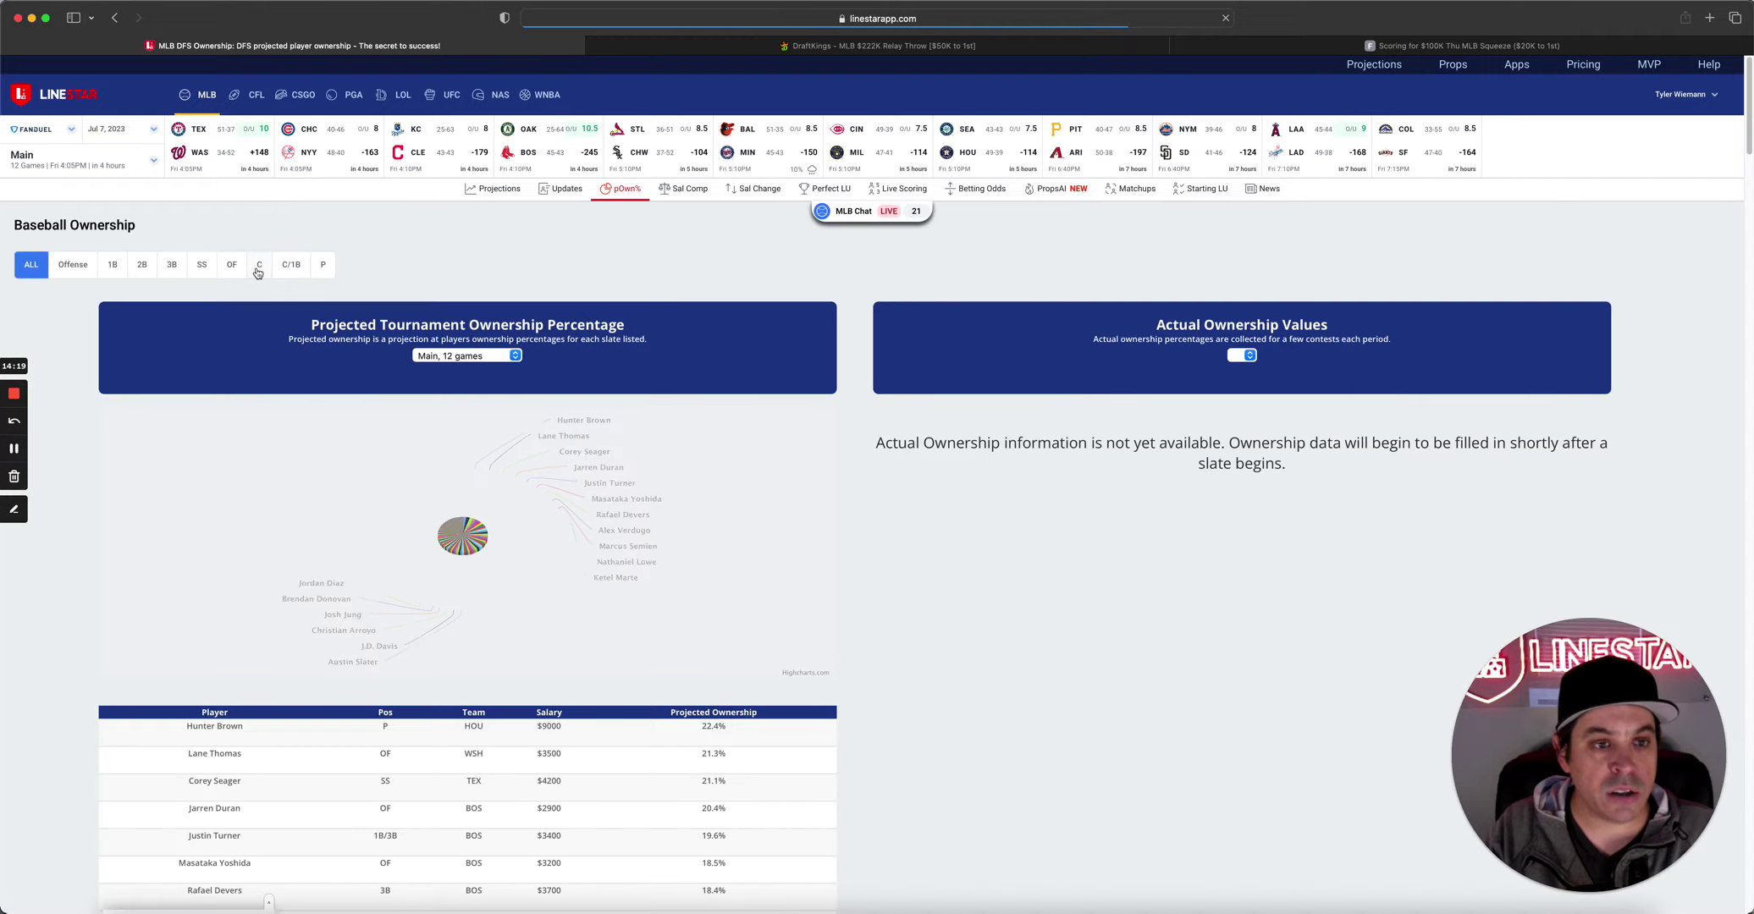
pyautogui.click(323, 264)
pyautogui.scroll(-2, 143, 485)
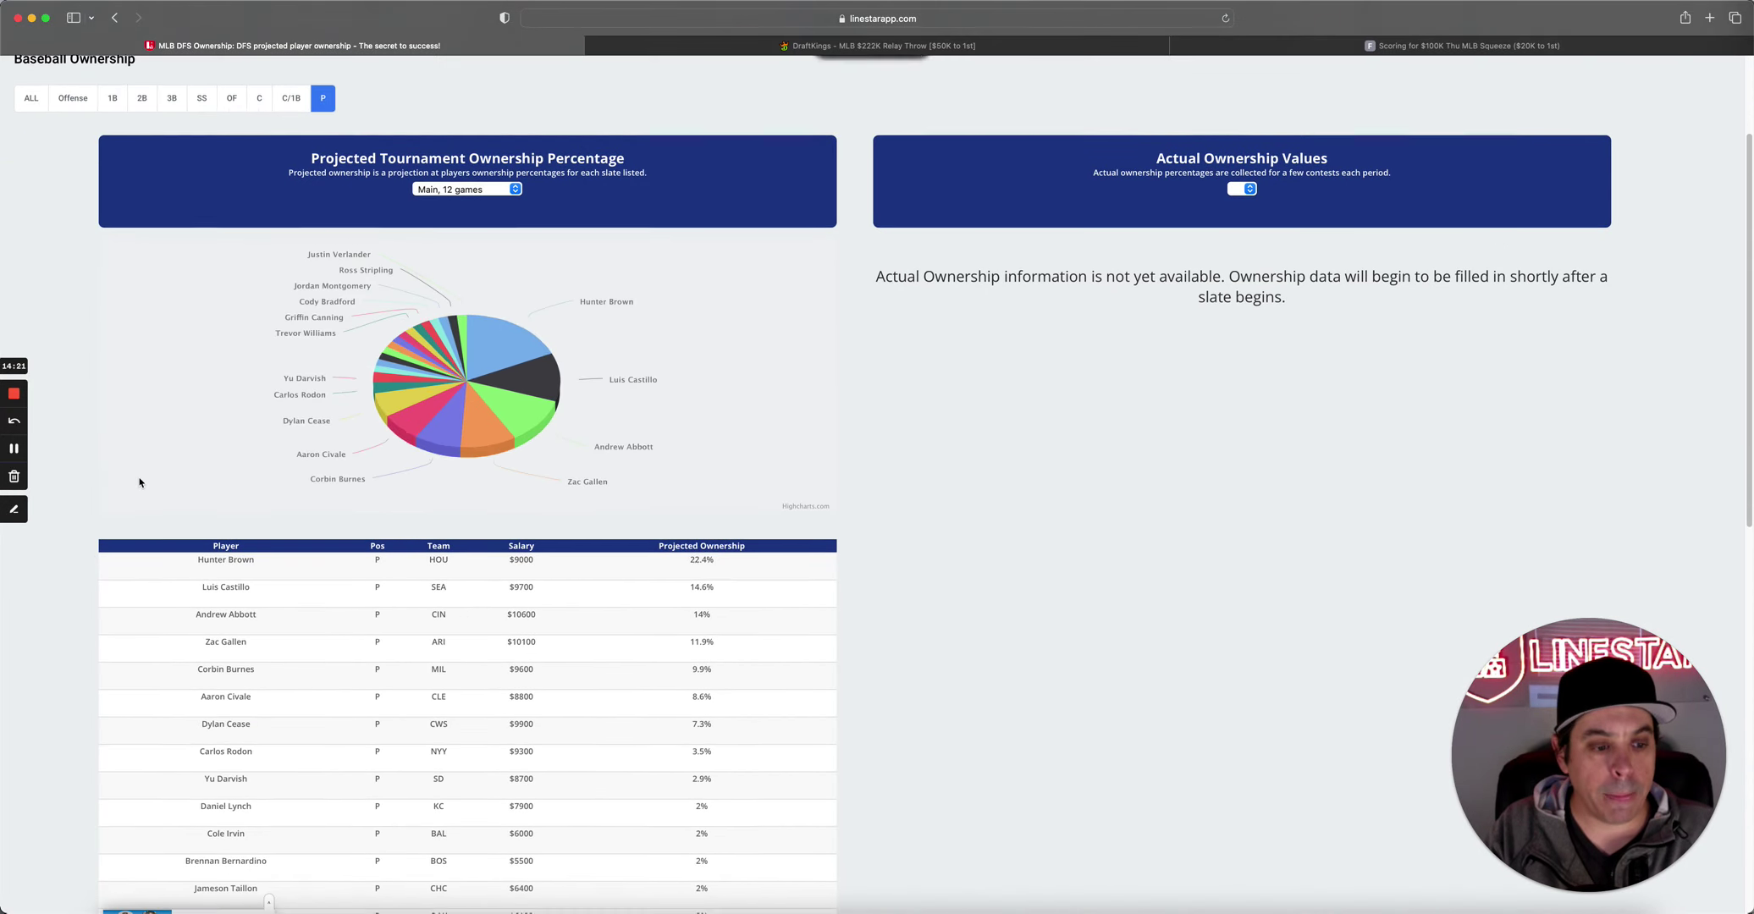
# Examine the projected ownership of the FanDuel main-slate pitchers, including Hunter Brown, Andrew Abbott and the lowest-owned options.
pyautogui.scroll(-2, 140, 487)
pyautogui.moveTo(715, 434); pyautogui.dragTo(698, 435)
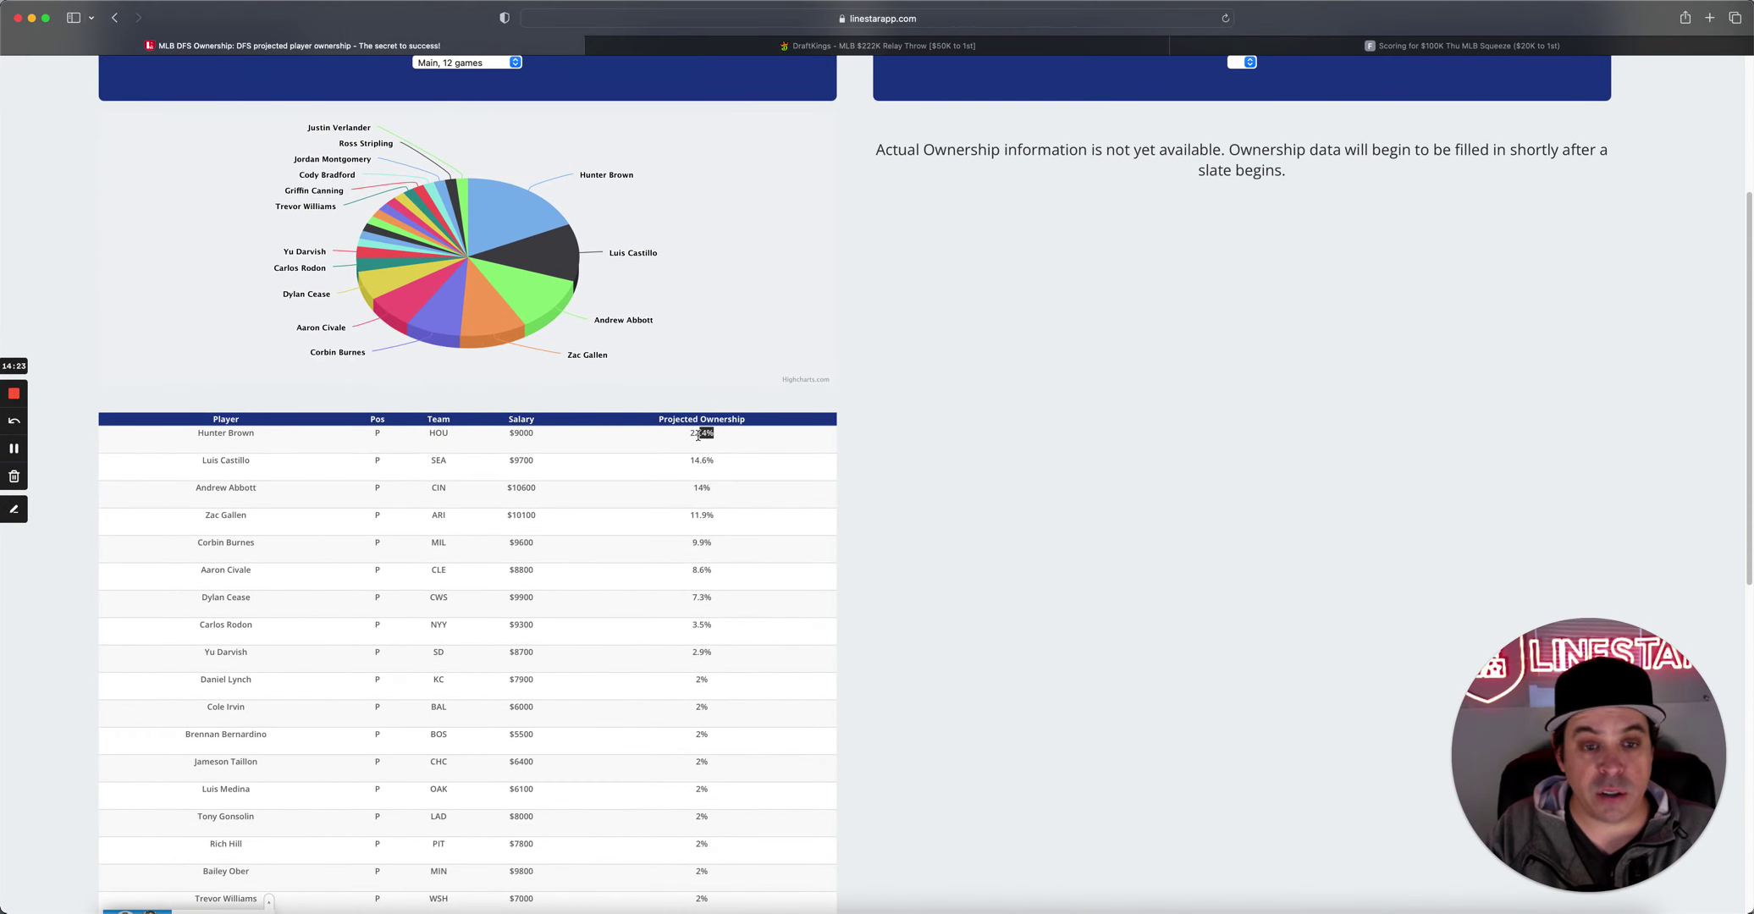
pyautogui.click(682, 438)
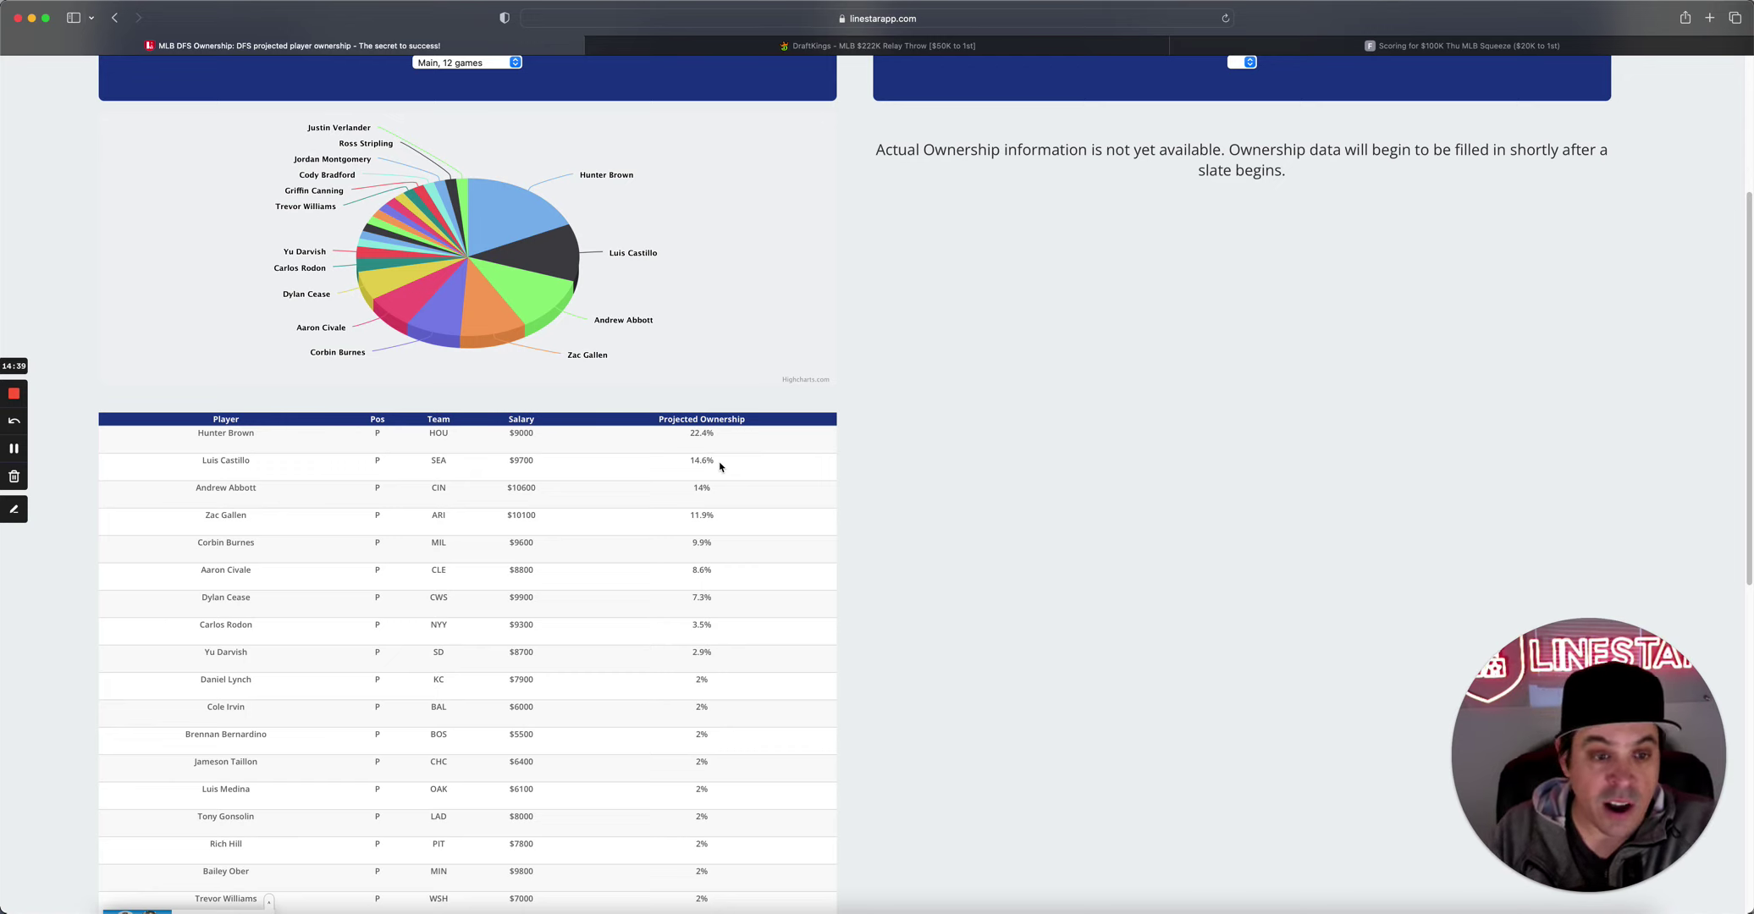
pyautogui.doubleClick(702, 489)
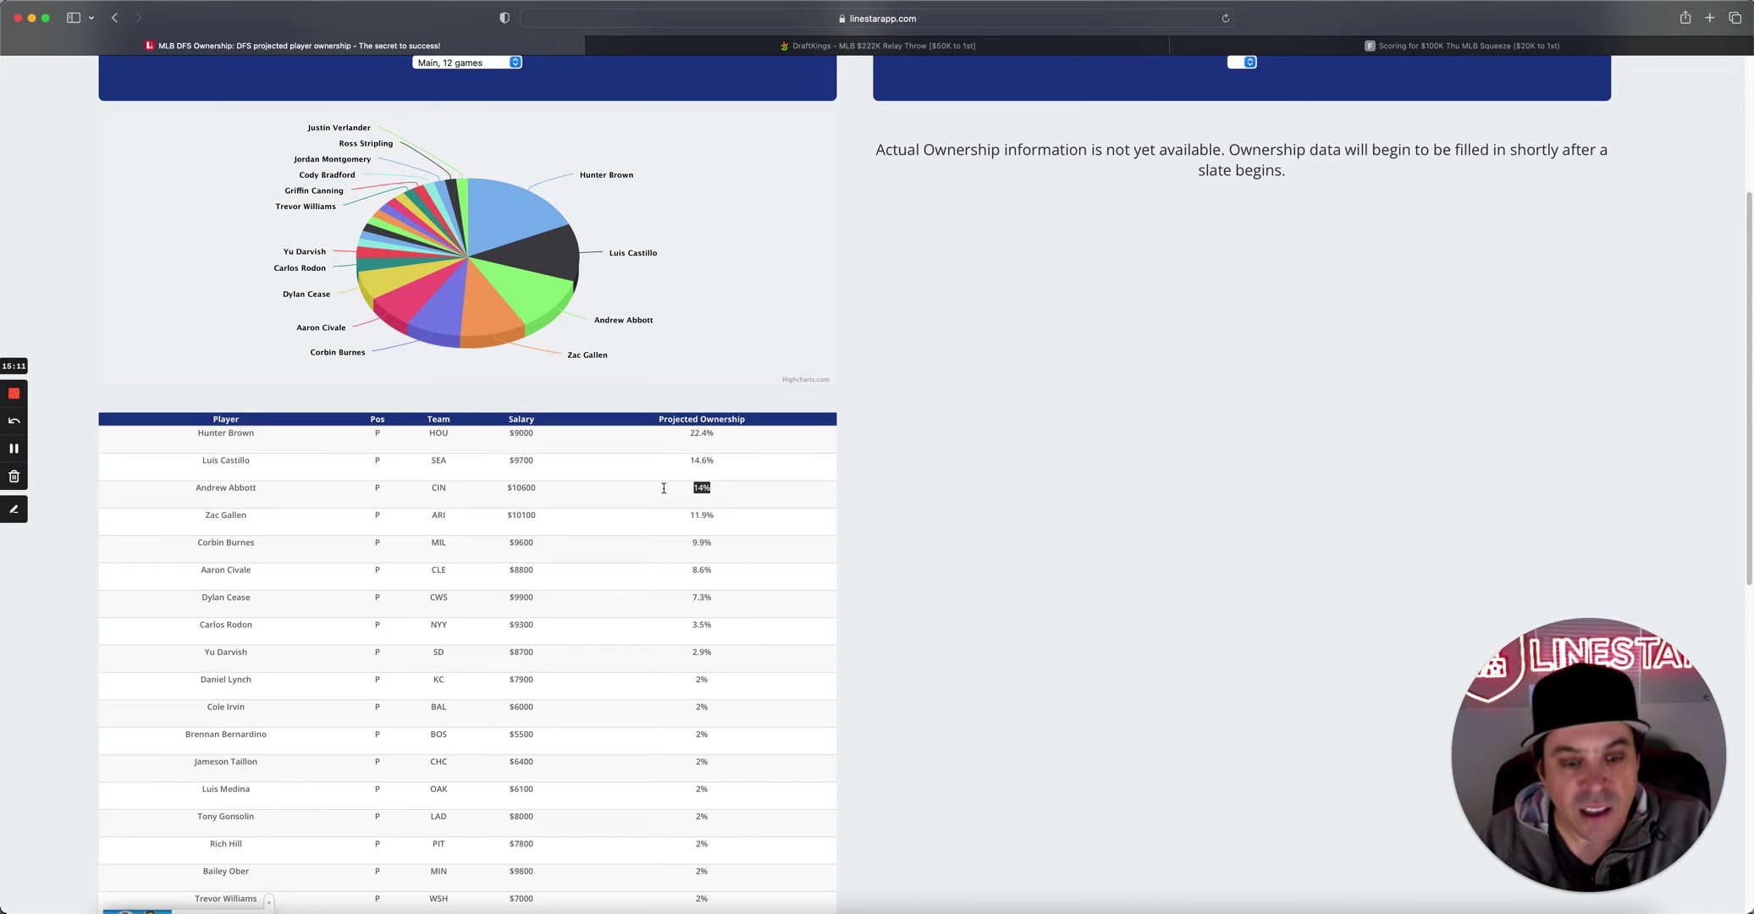
pyautogui.click(593, 532)
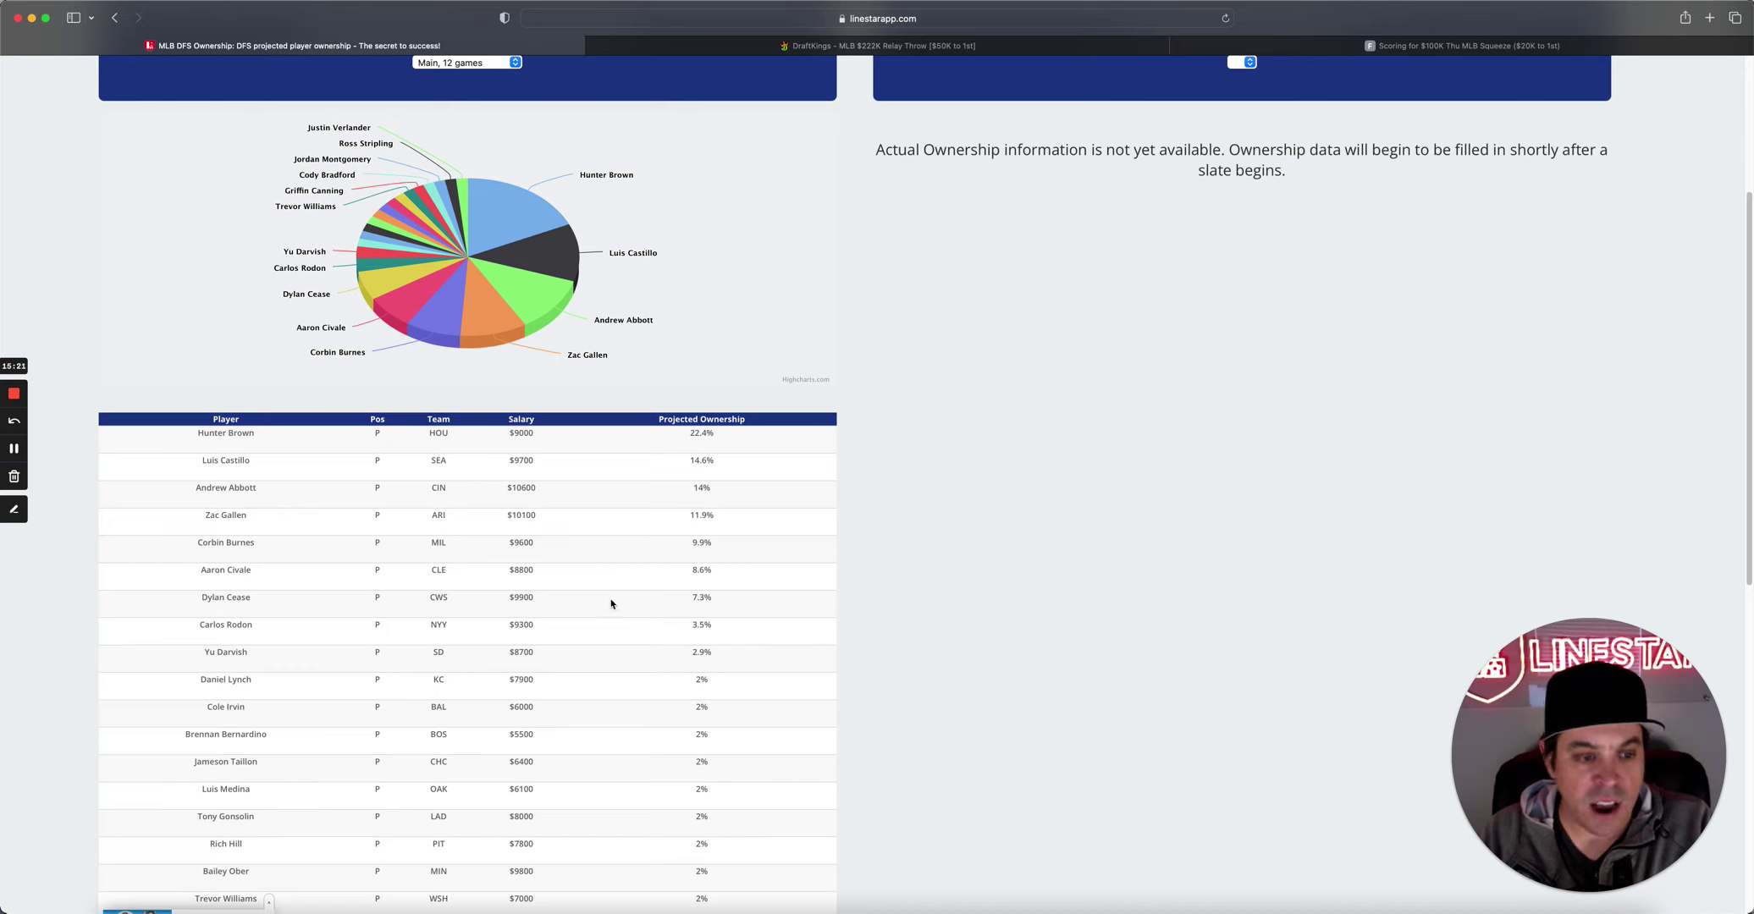
pyautogui.scroll(-3, 581, 665)
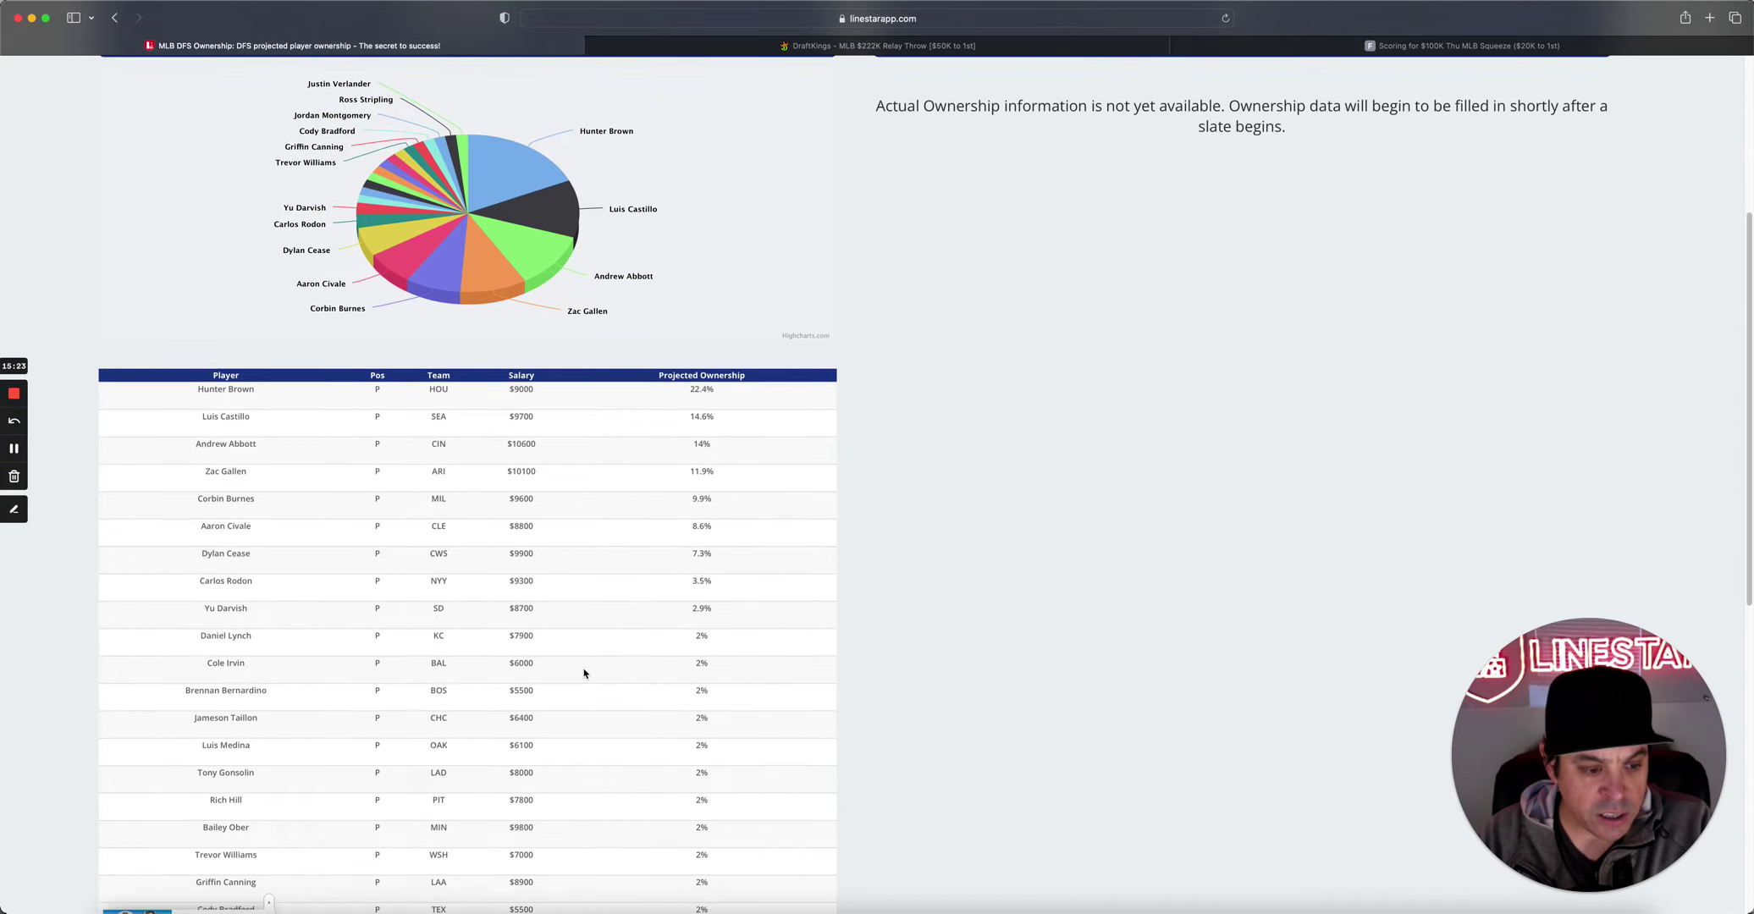
pyautogui.scroll(-3, 583, 673)
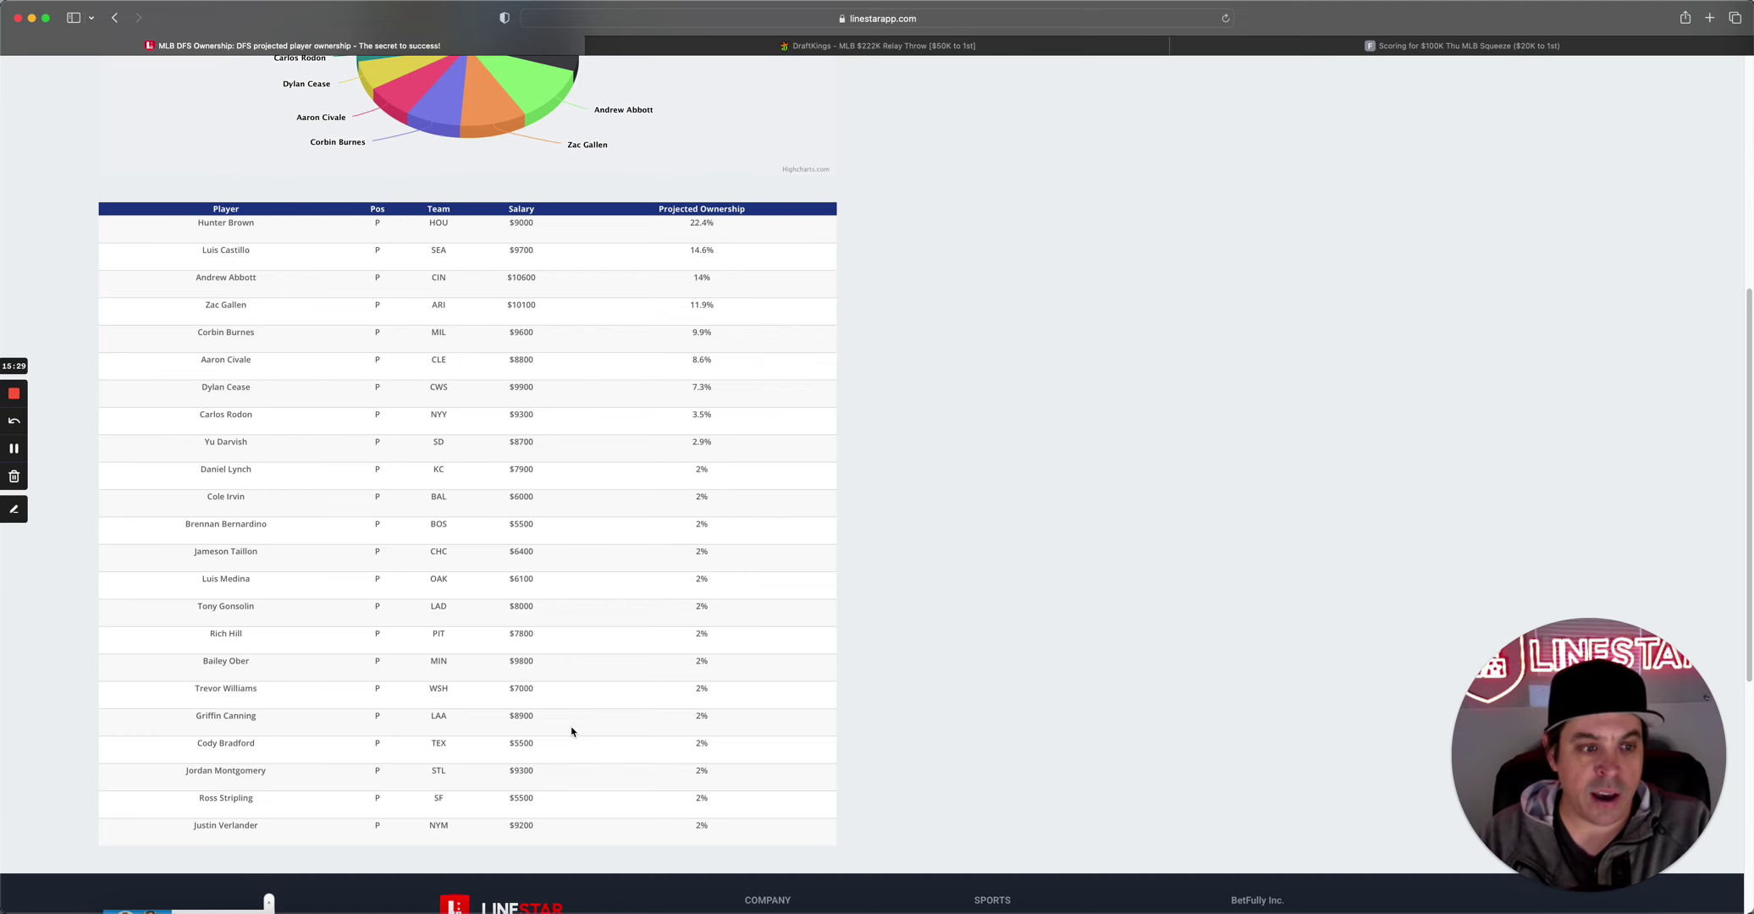
pyautogui.scroll(1, 569, 730)
pyautogui.scroll(3, 571, 731)
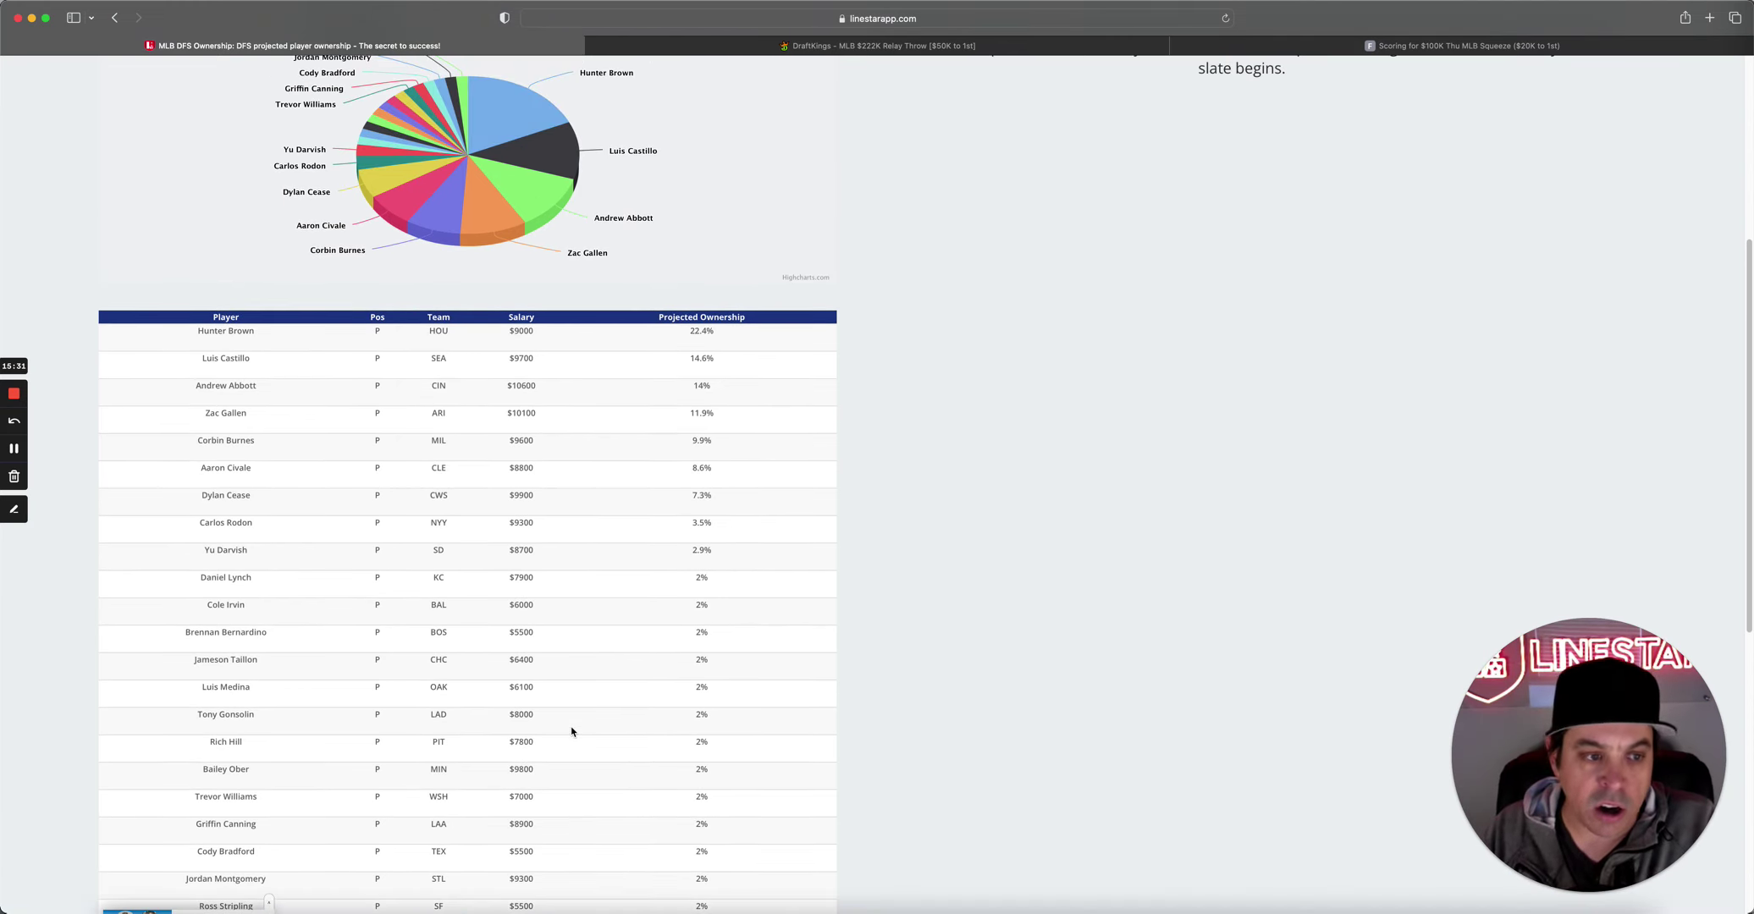
pyautogui.scroll(2, 584, 607)
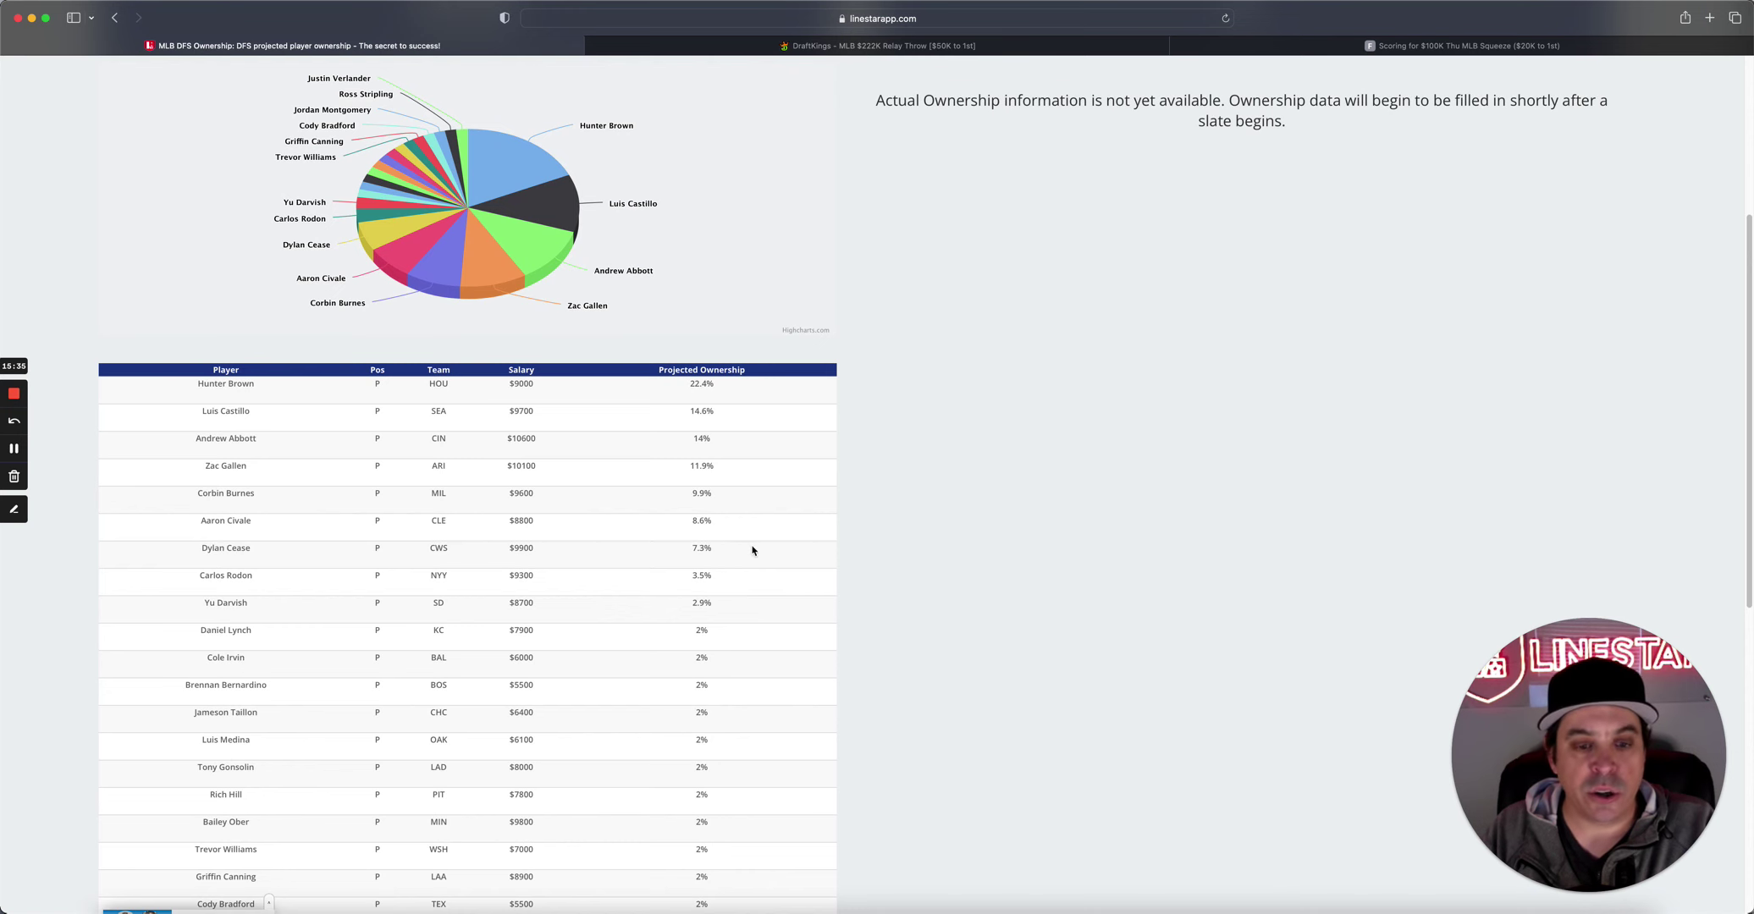
# Open Dylan Cease's player card from the FanDuel pitcher ownership list, review it, and close it.
pyautogui.moveTo(752, 547); pyautogui.dragTo(174, 551)
pyautogui.click(174, 551)
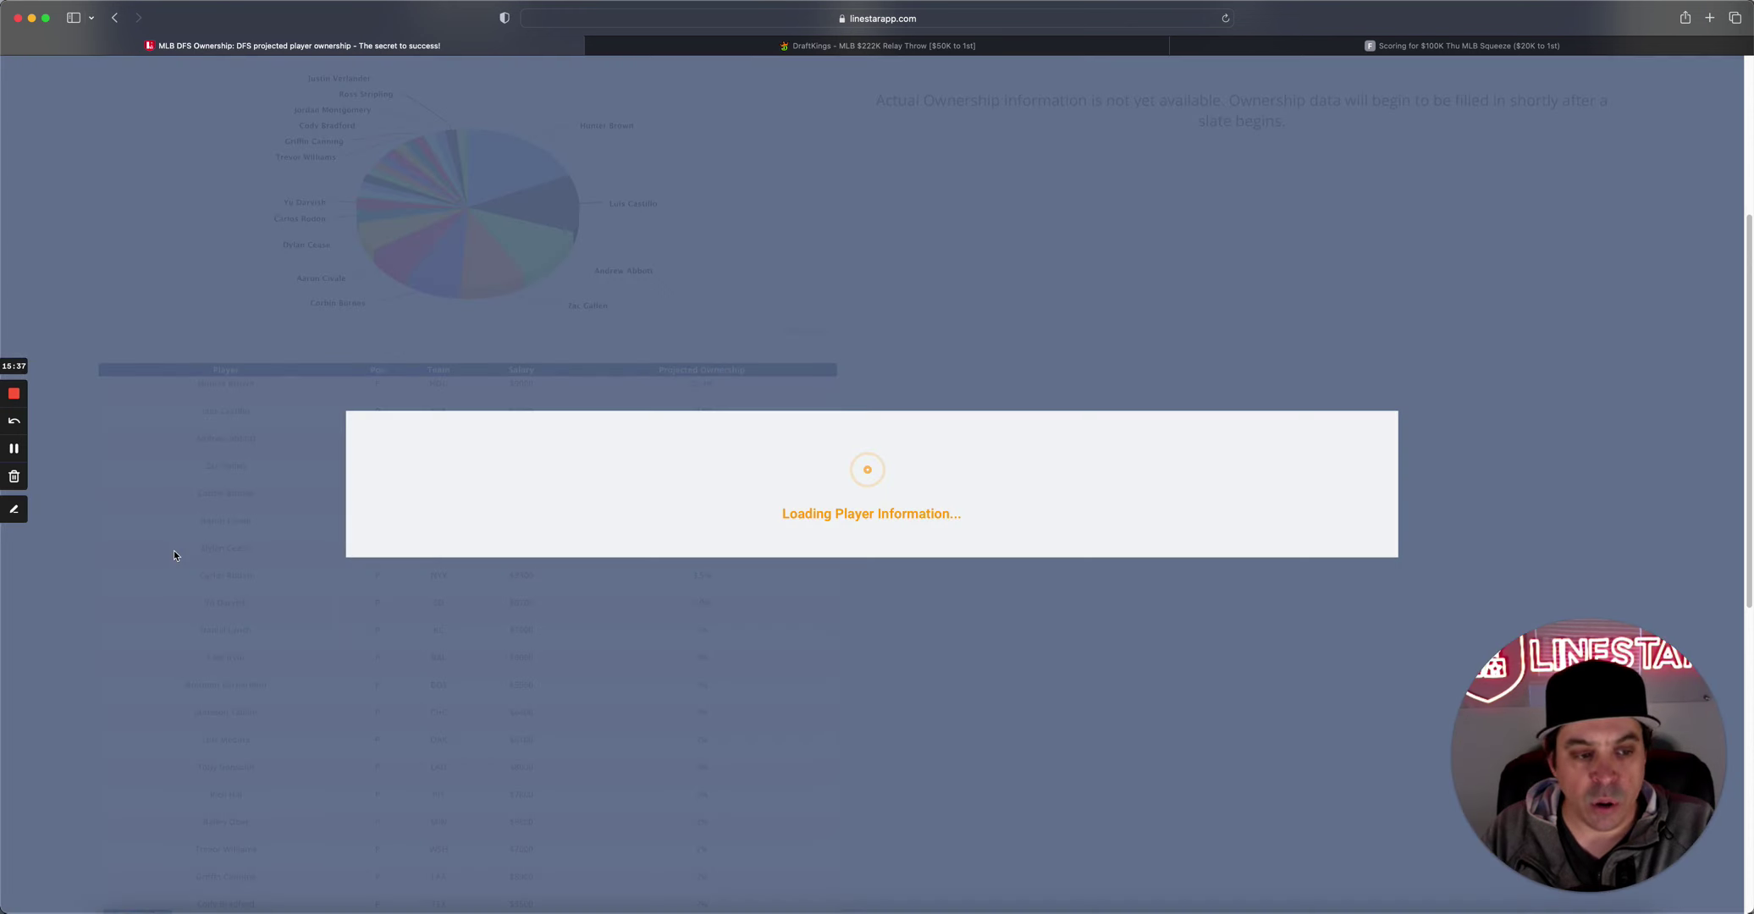
pyautogui.click(1387, 127)
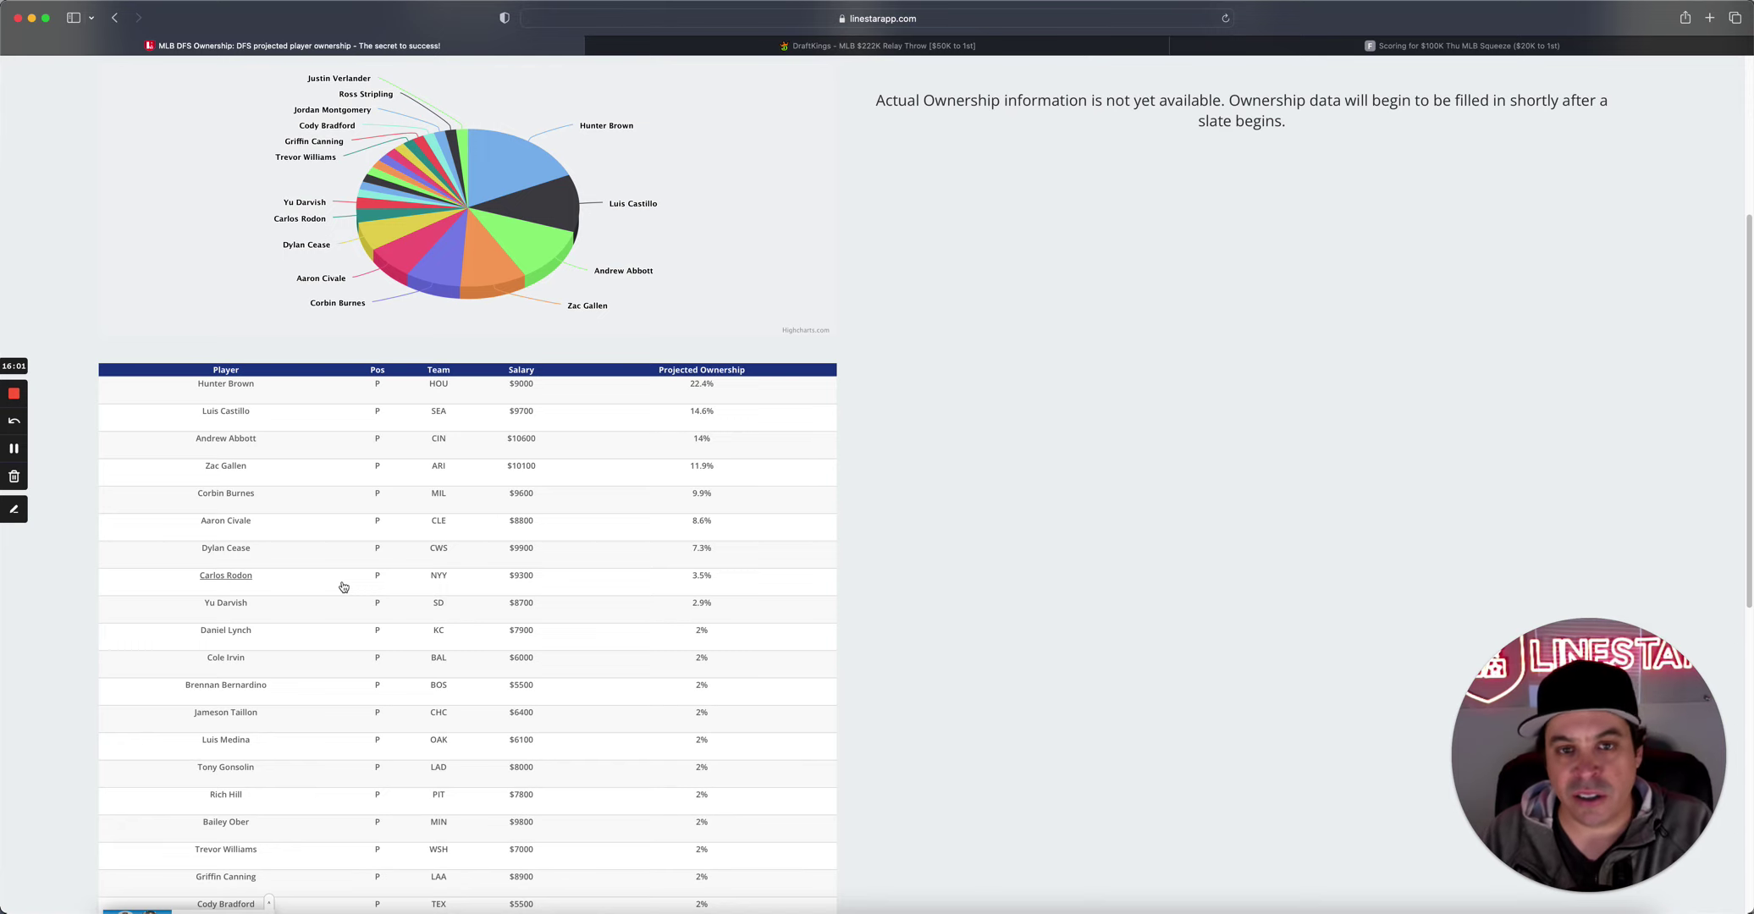
# Open the DraftKings main-slate stacks from the MLB projections and sort them by projected ownership.
pyautogui.scroll(5, 343, 584)
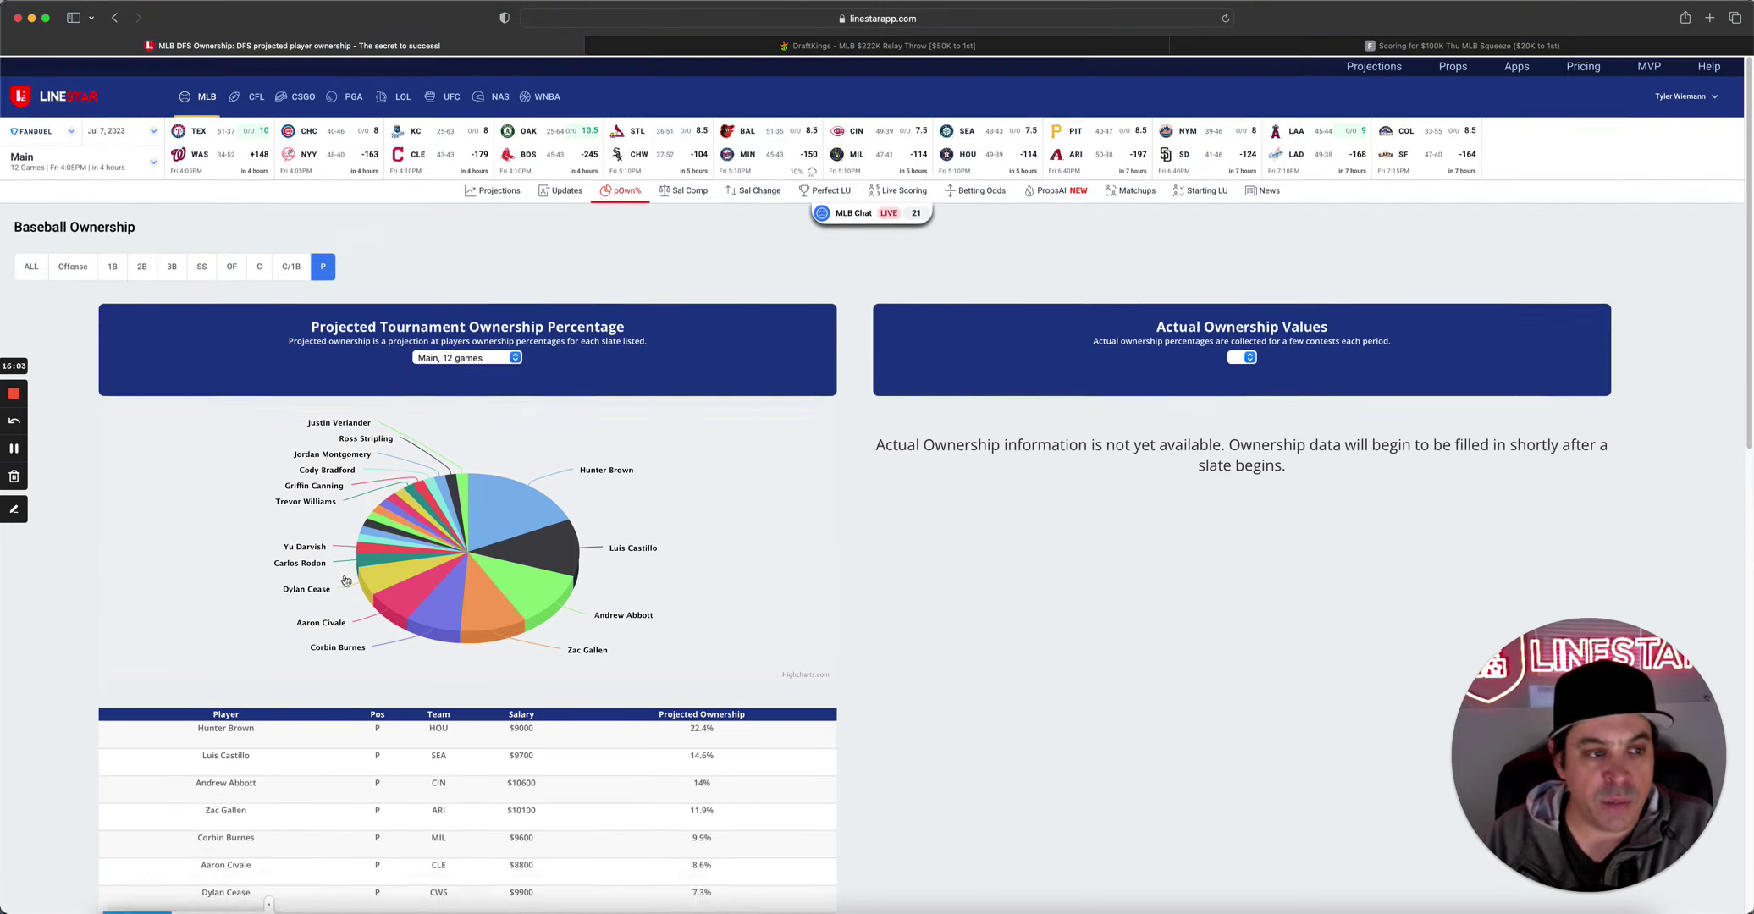
pyautogui.click(489, 198)
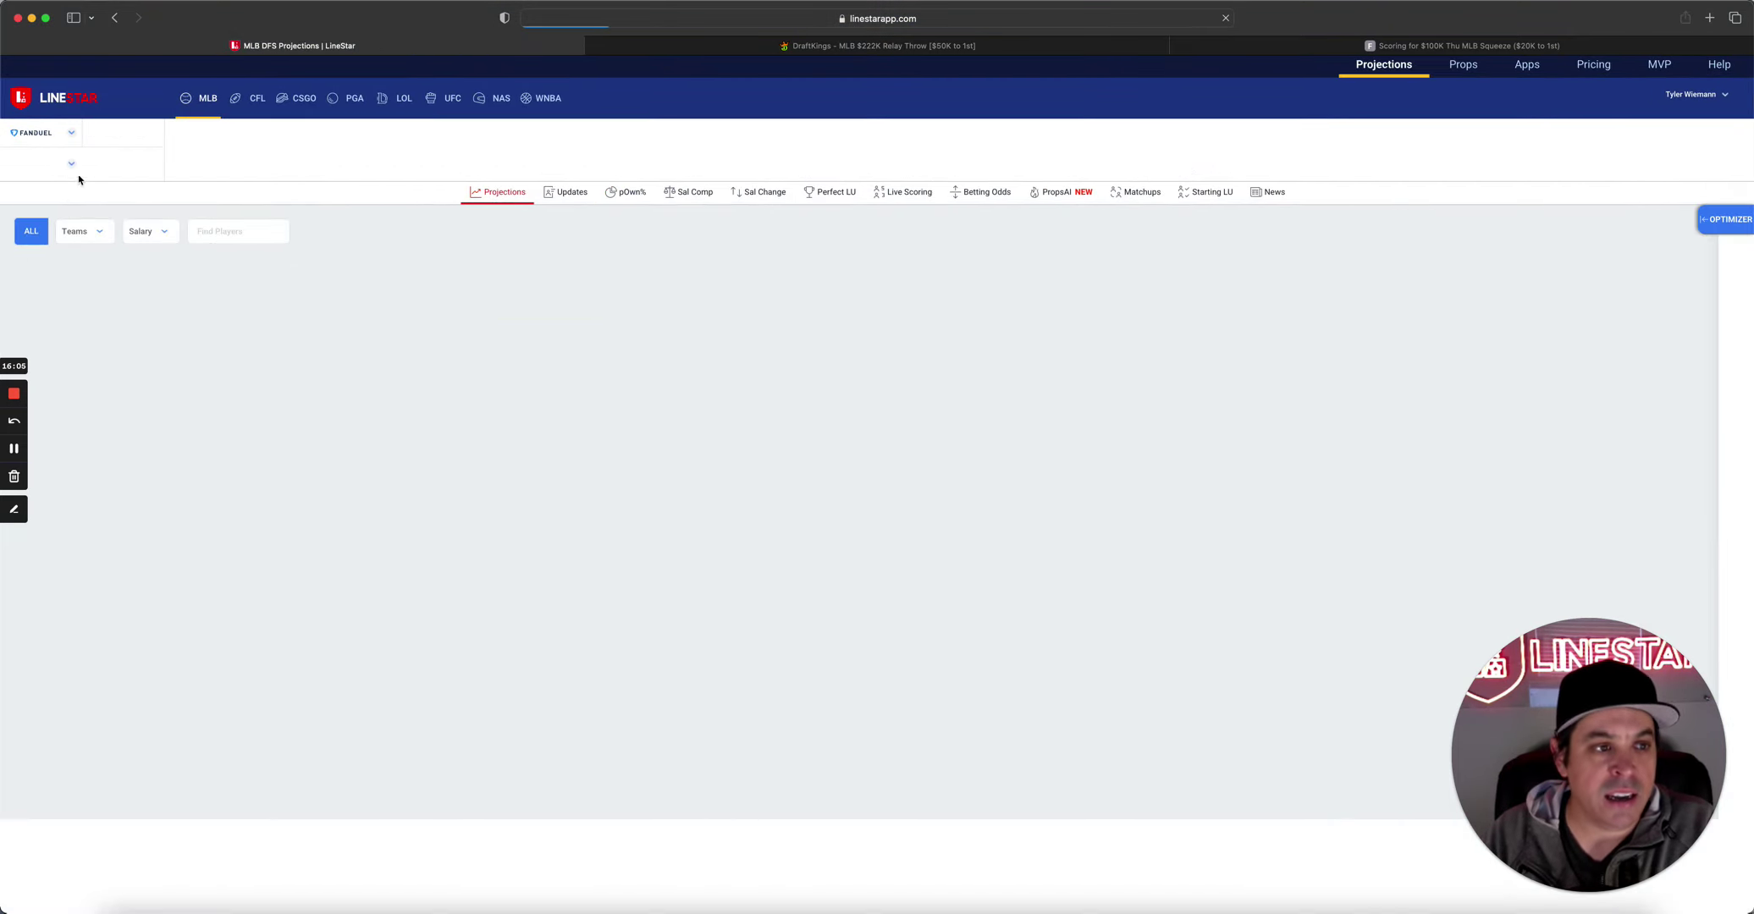
pyautogui.moveTo(110, 182)
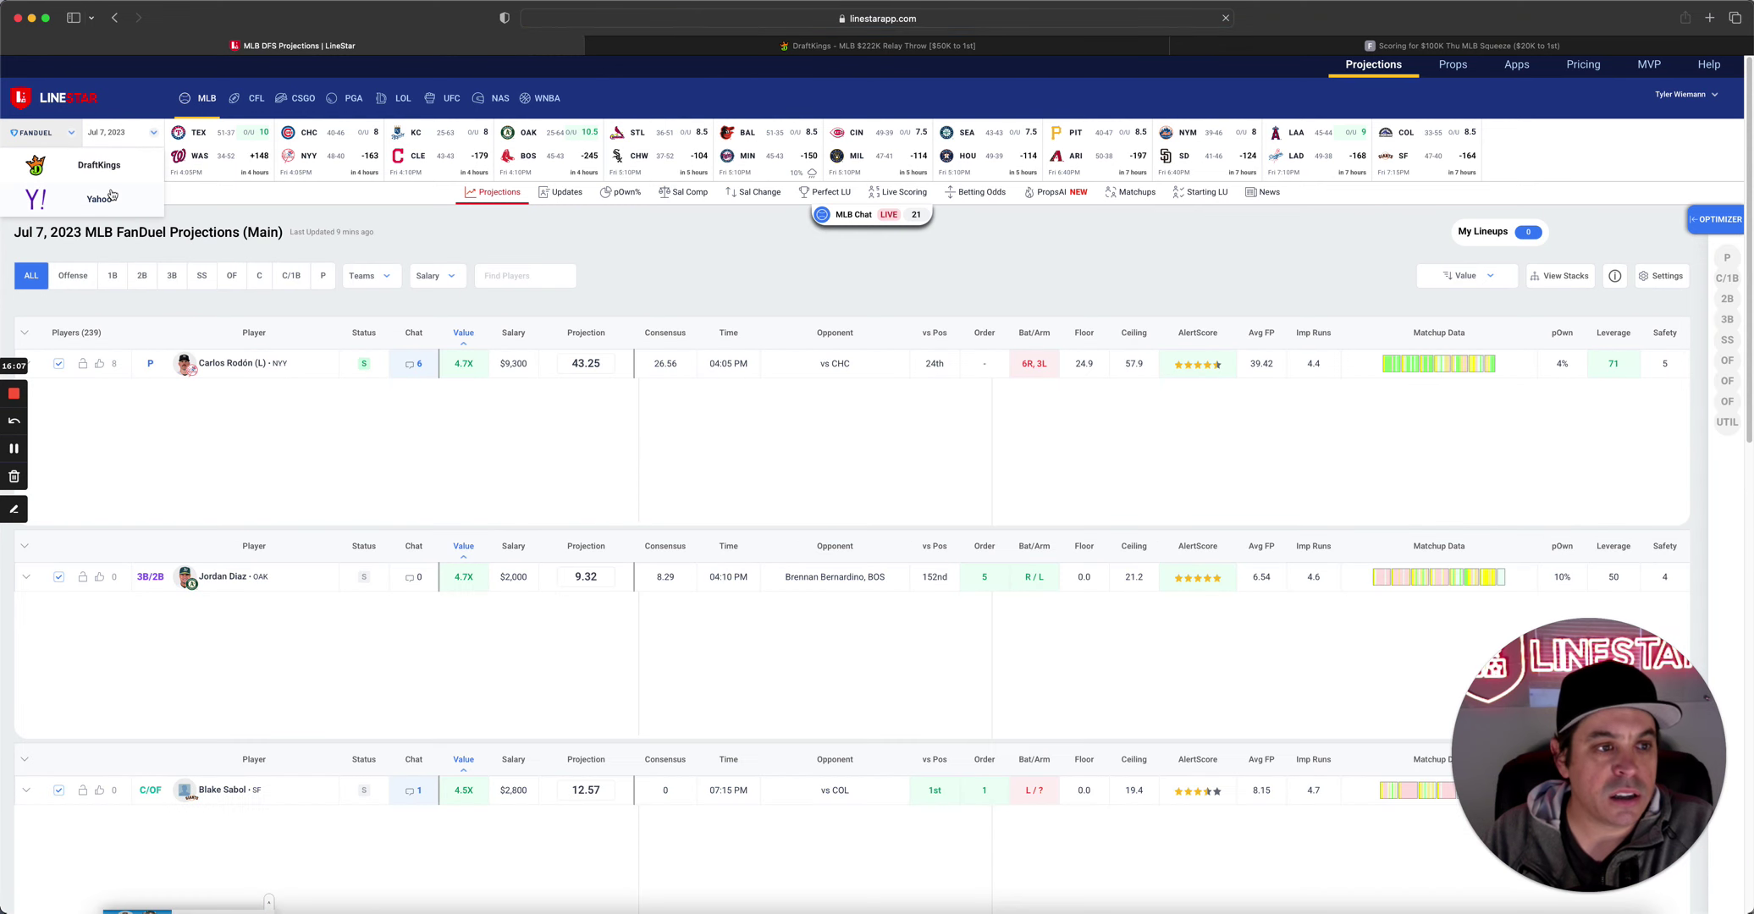
pyautogui.click(99, 165)
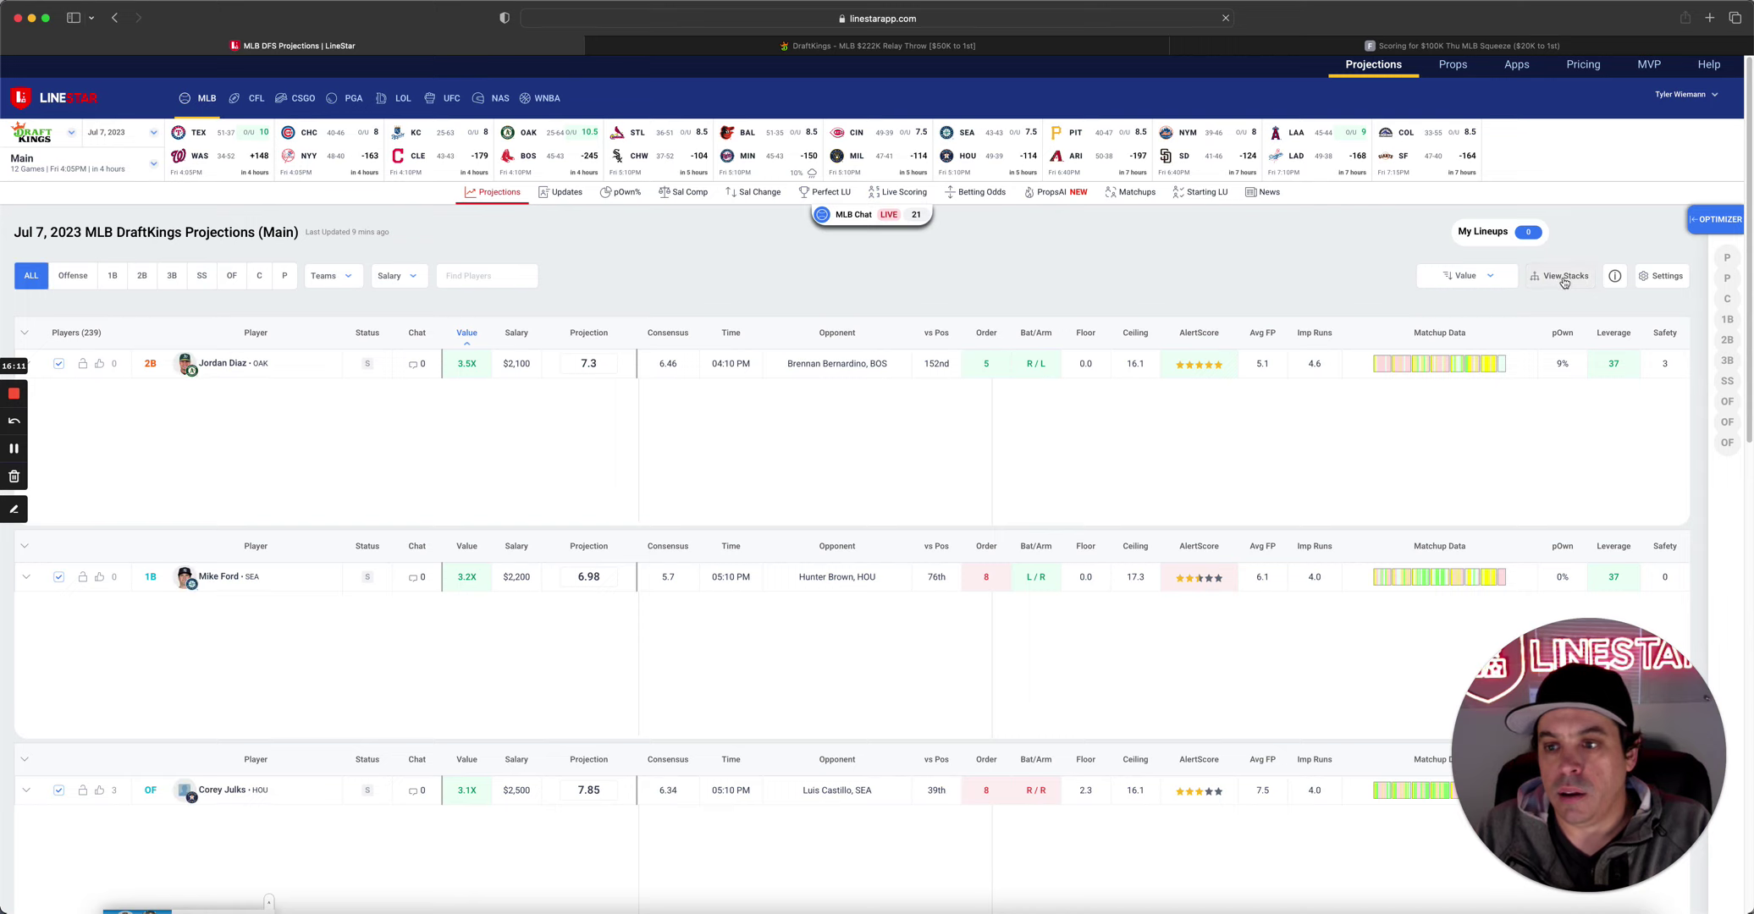
pyautogui.click(1559, 275)
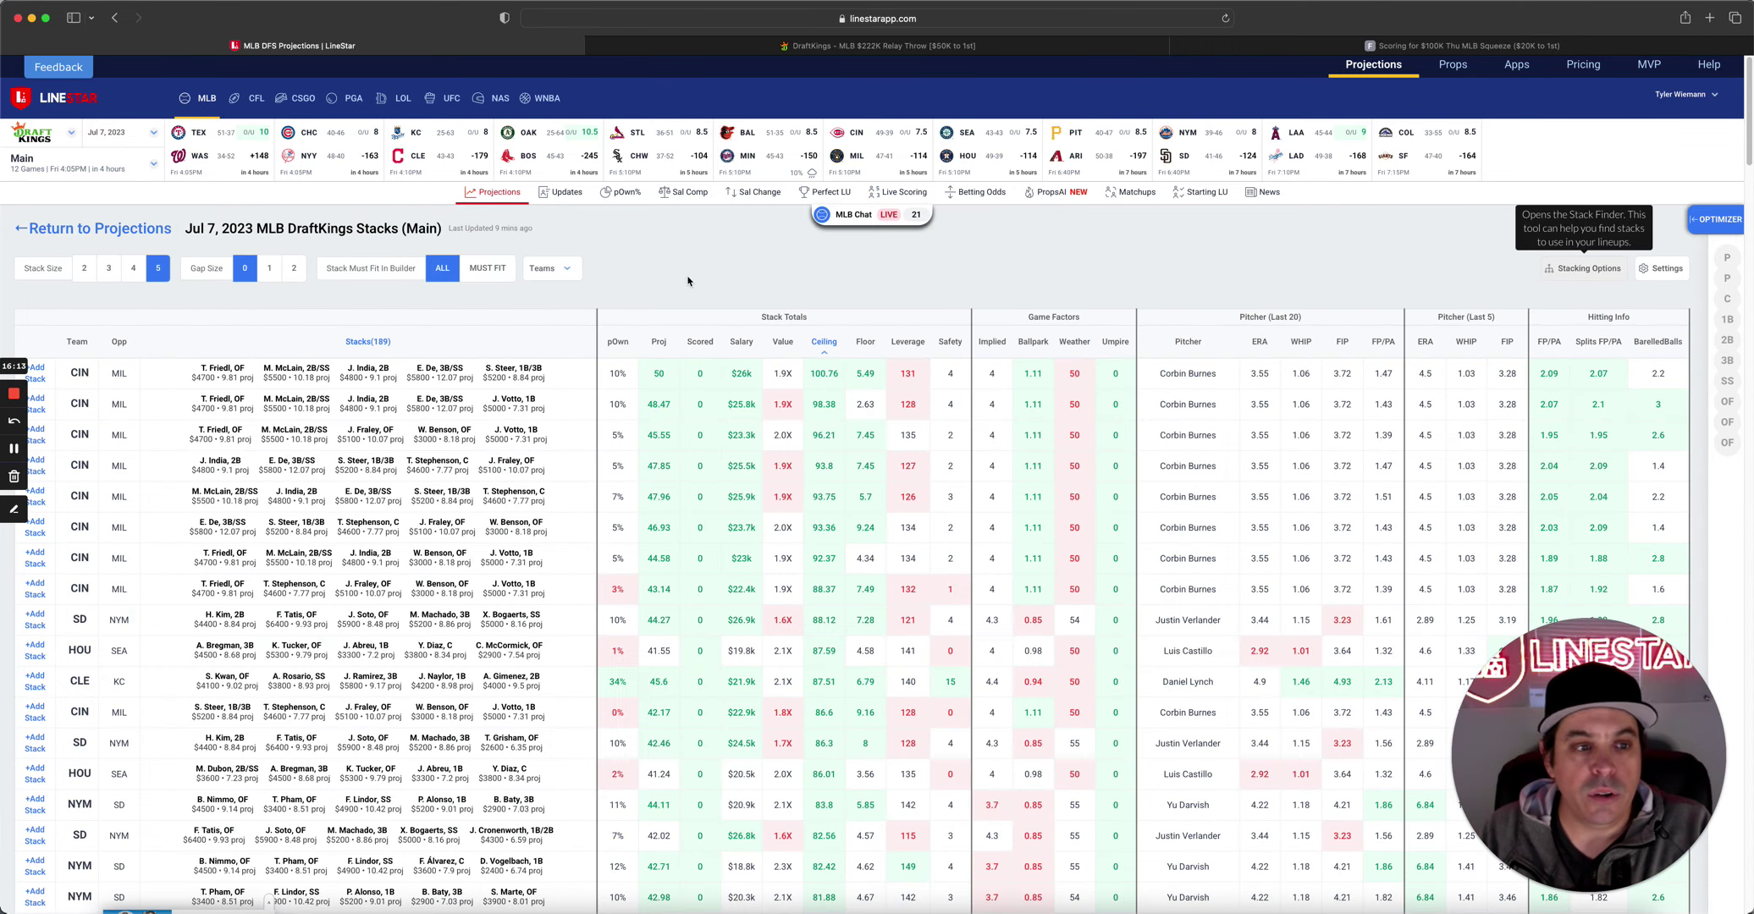
pyautogui.click(627, 340)
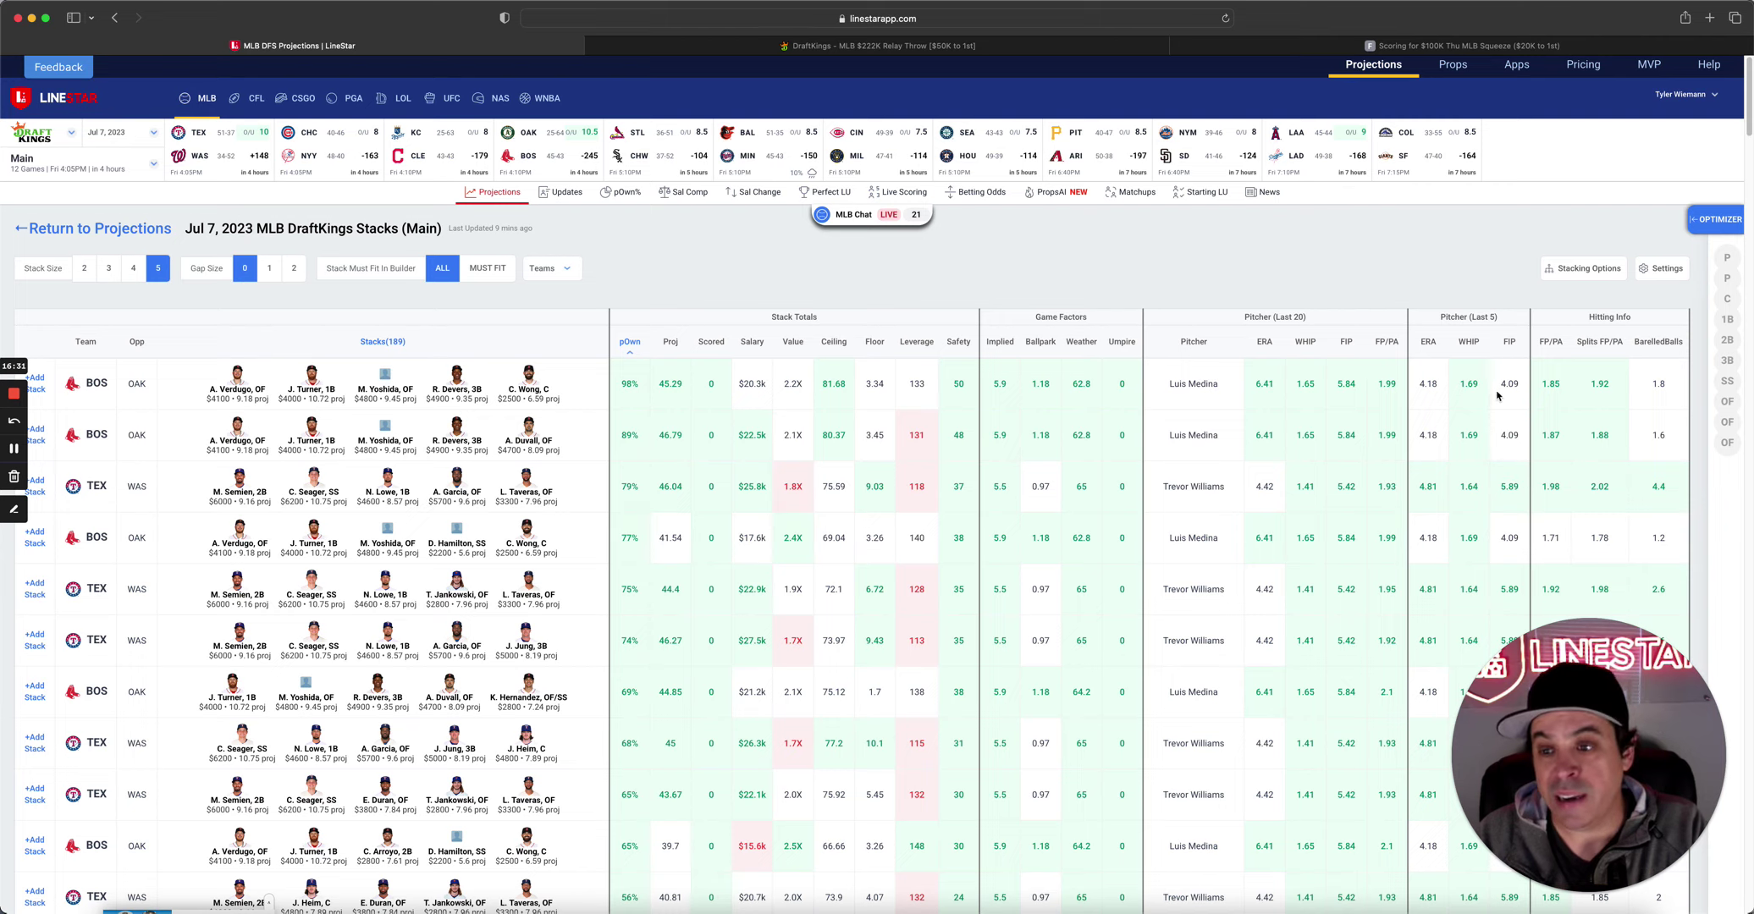
# Compare Luis Medina's FIP over his last 5 and last 20 starts, and scan the highest-owned five-man stacks.
pyautogui.moveTo(1499, 394); pyautogui.dragTo(1519, 388)
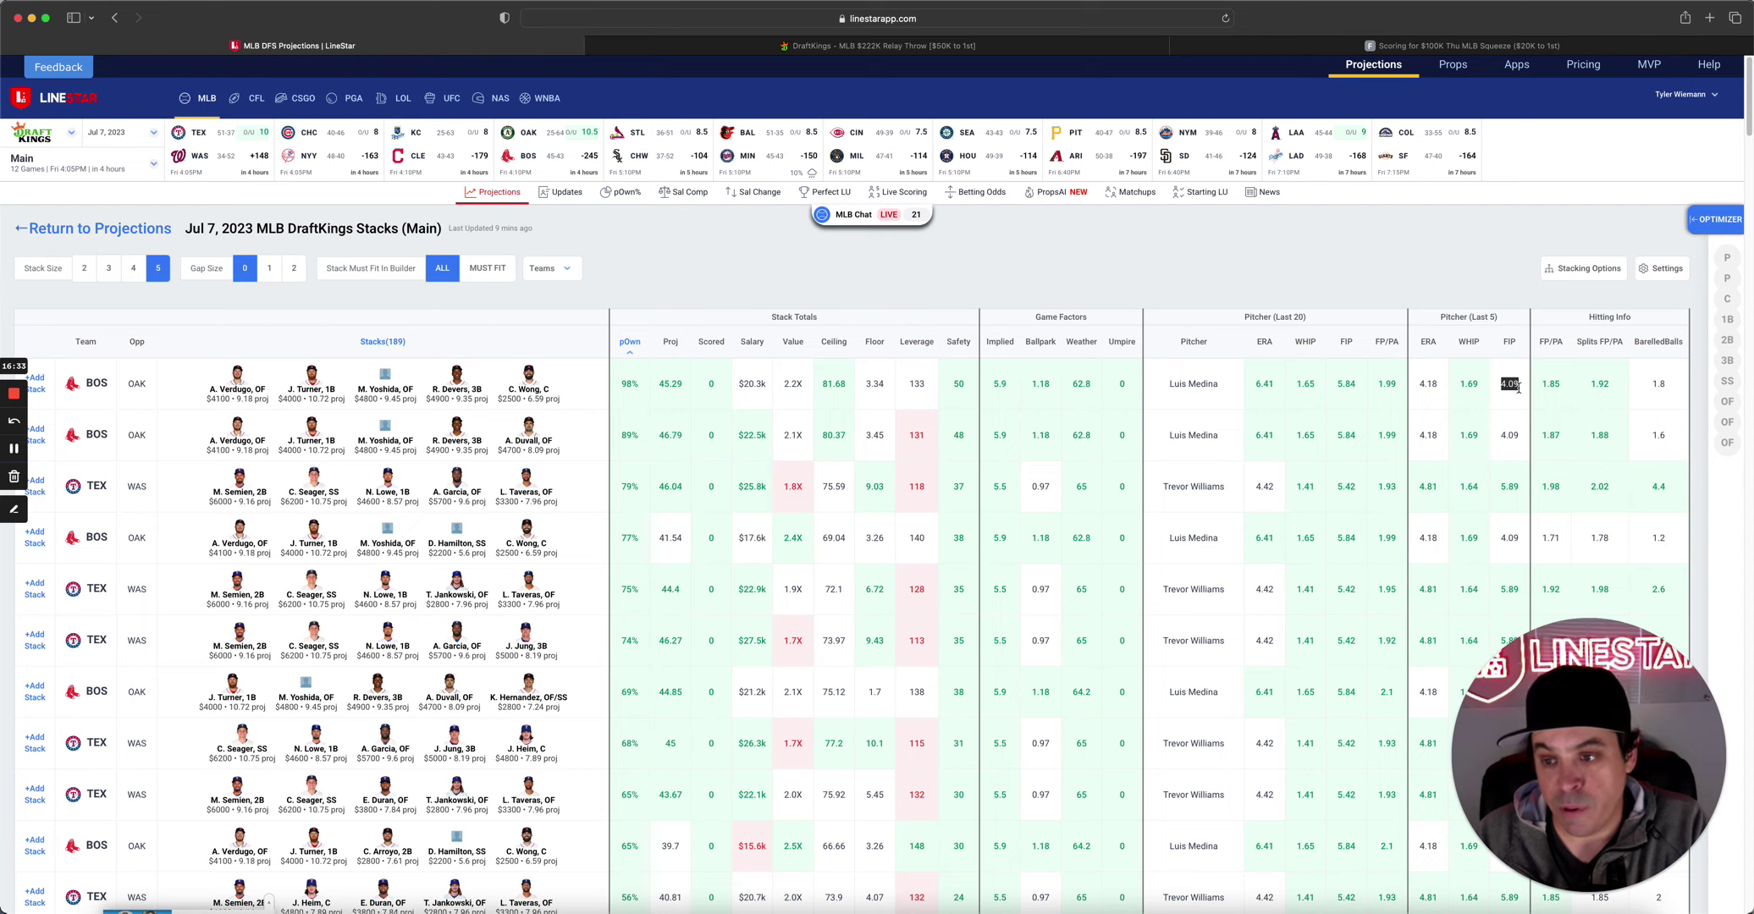
pyautogui.moveTo(1371, 396); pyautogui.dragTo(1339, 389)
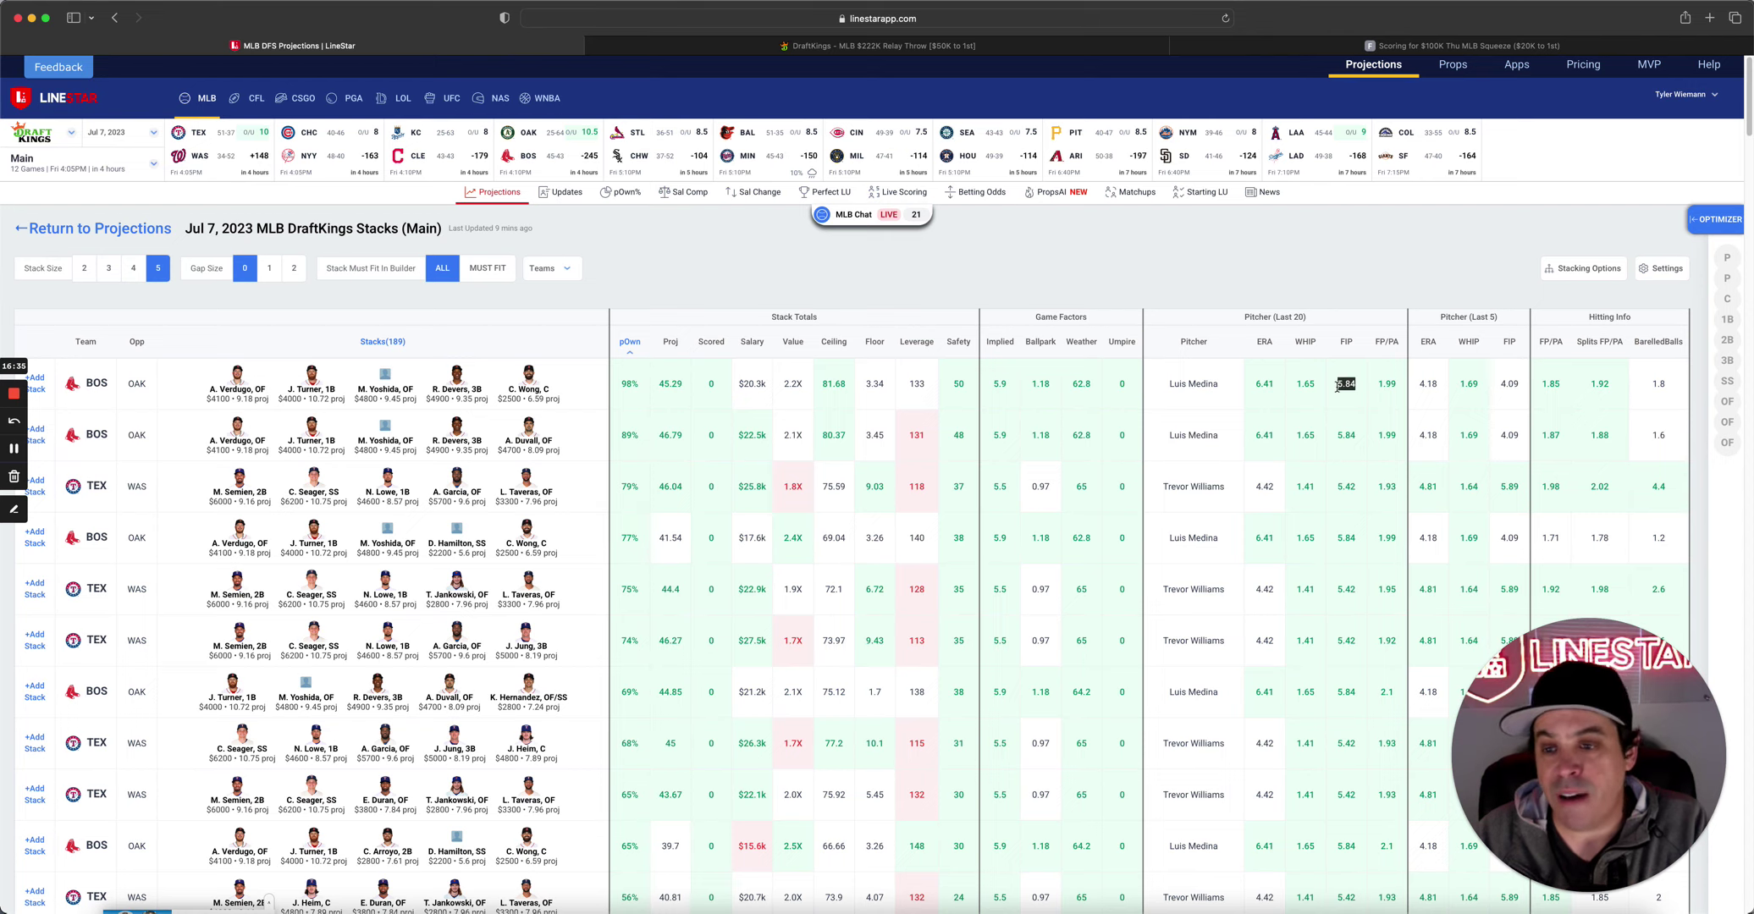
pyautogui.click(1337, 389)
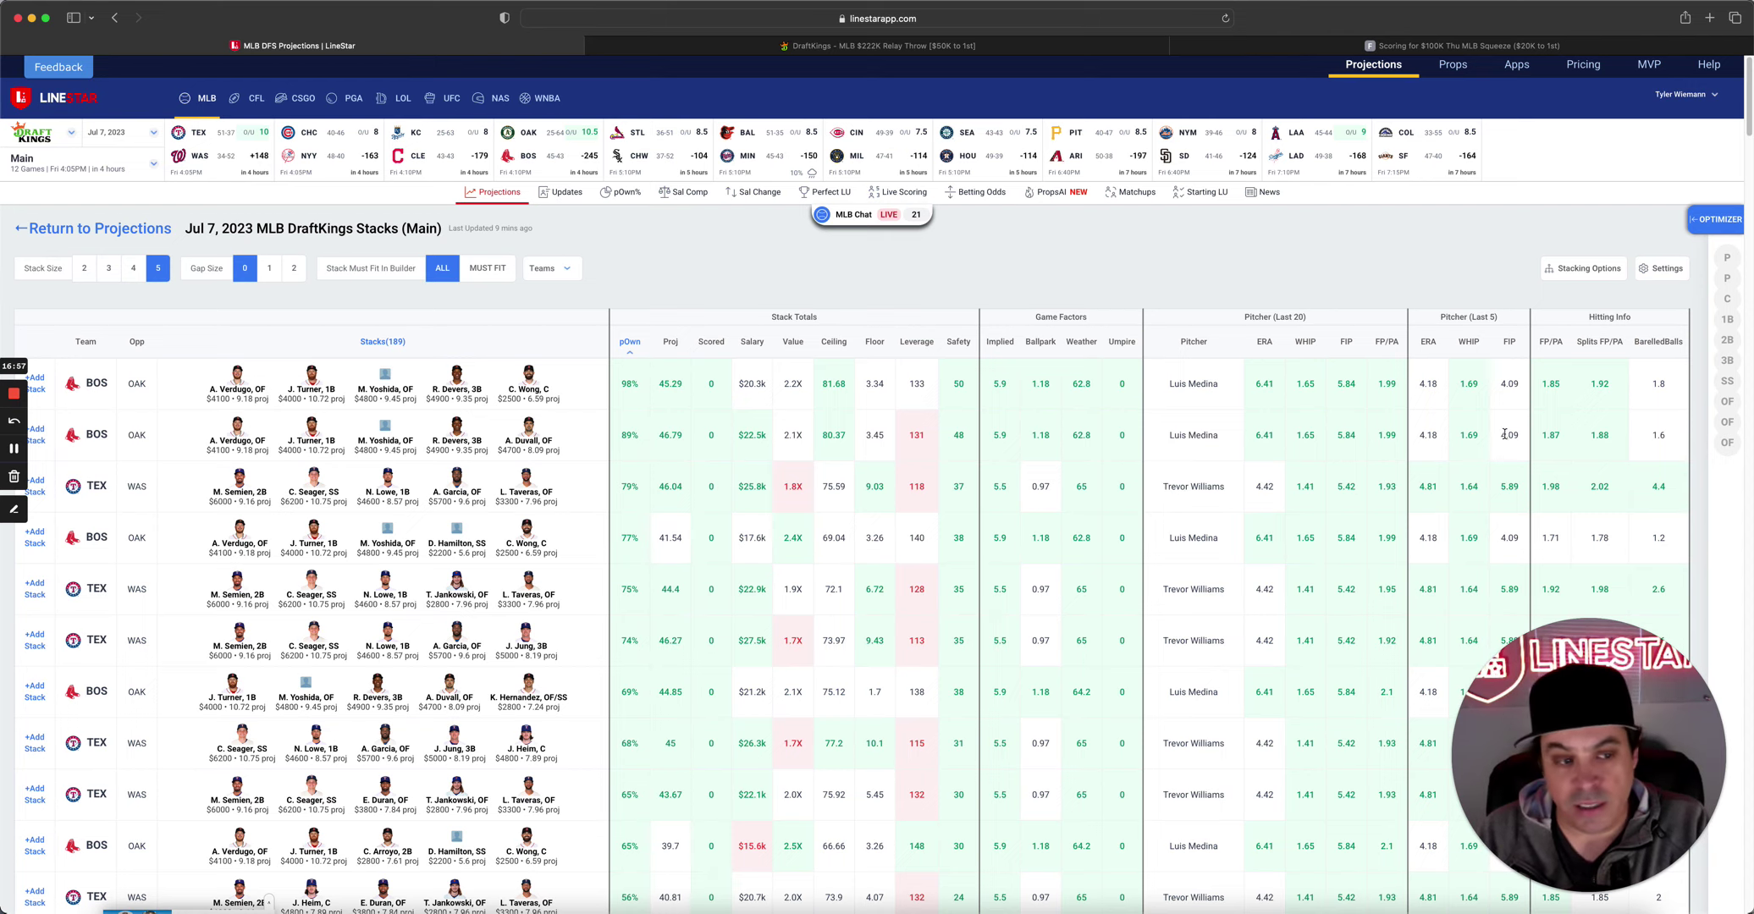
pyautogui.scroll(-2, 1441, 459)
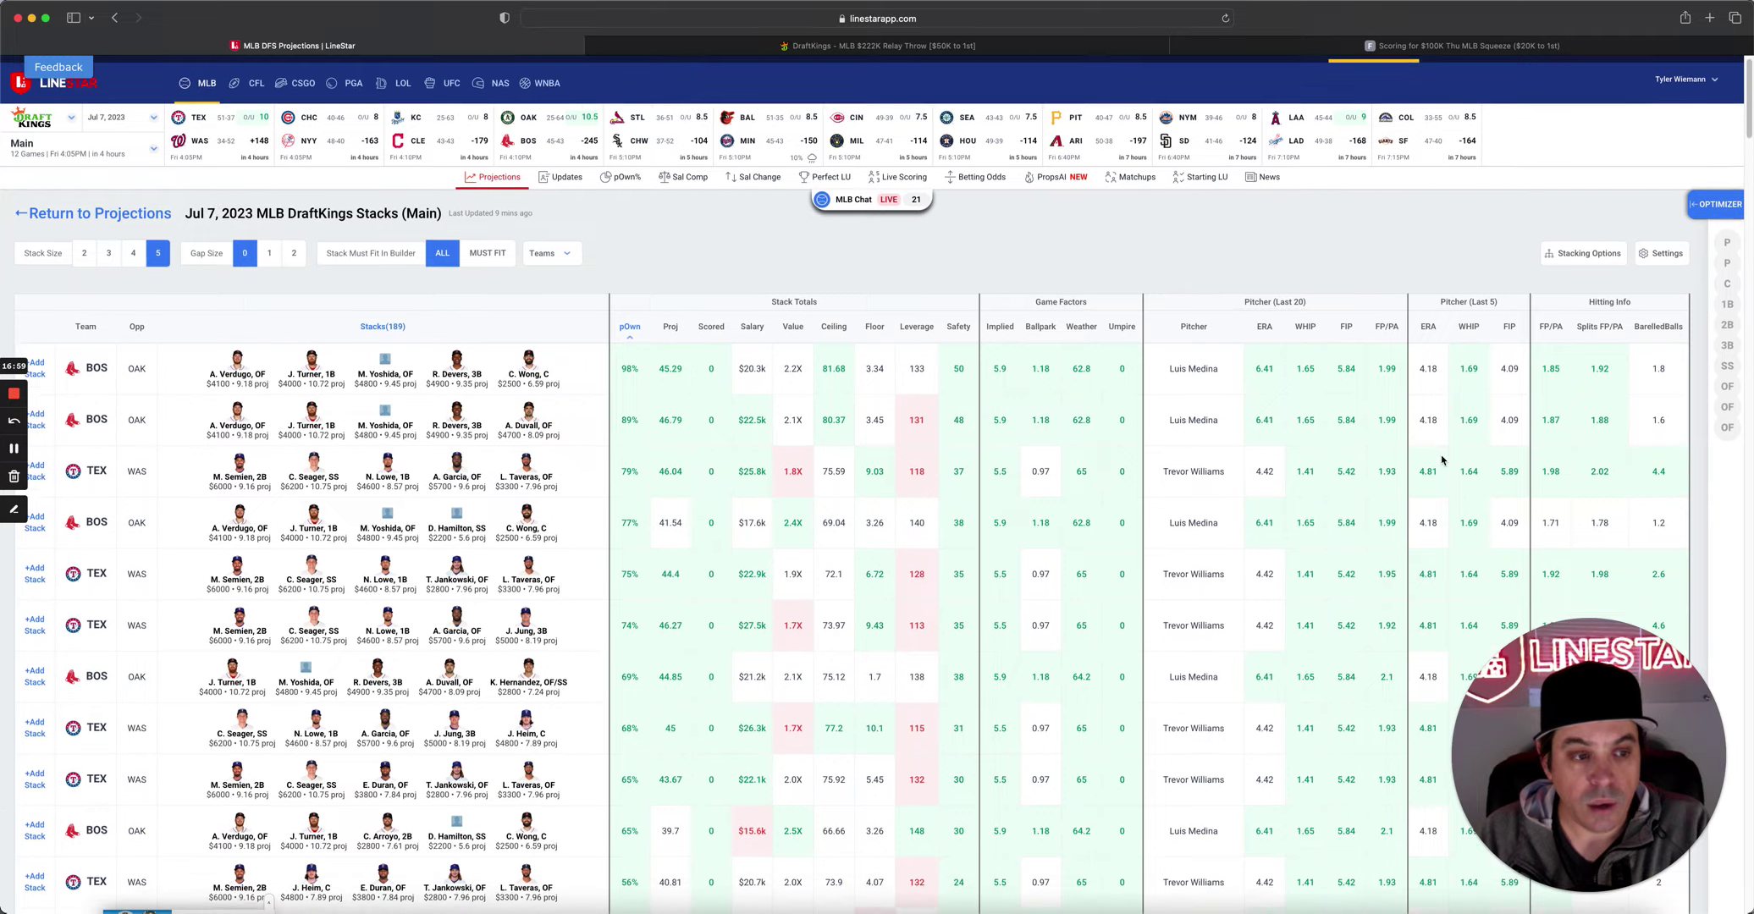
pyautogui.scroll(-1, 1442, 460)
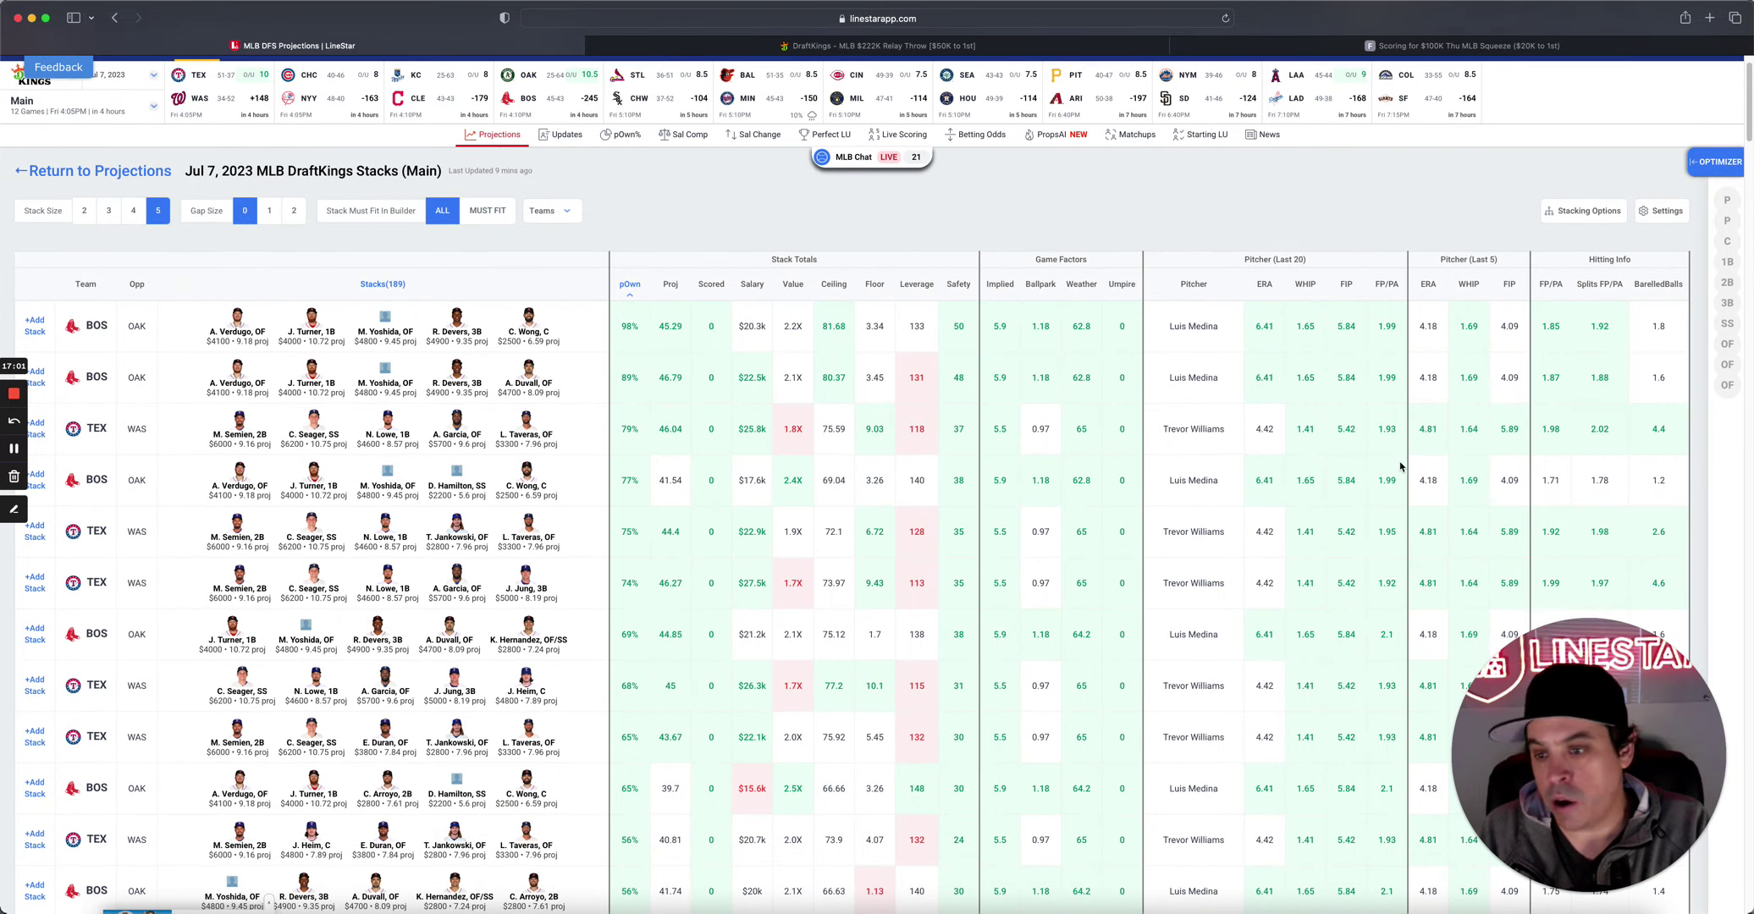
pyautogui.scroll(-10, 1398, 467)
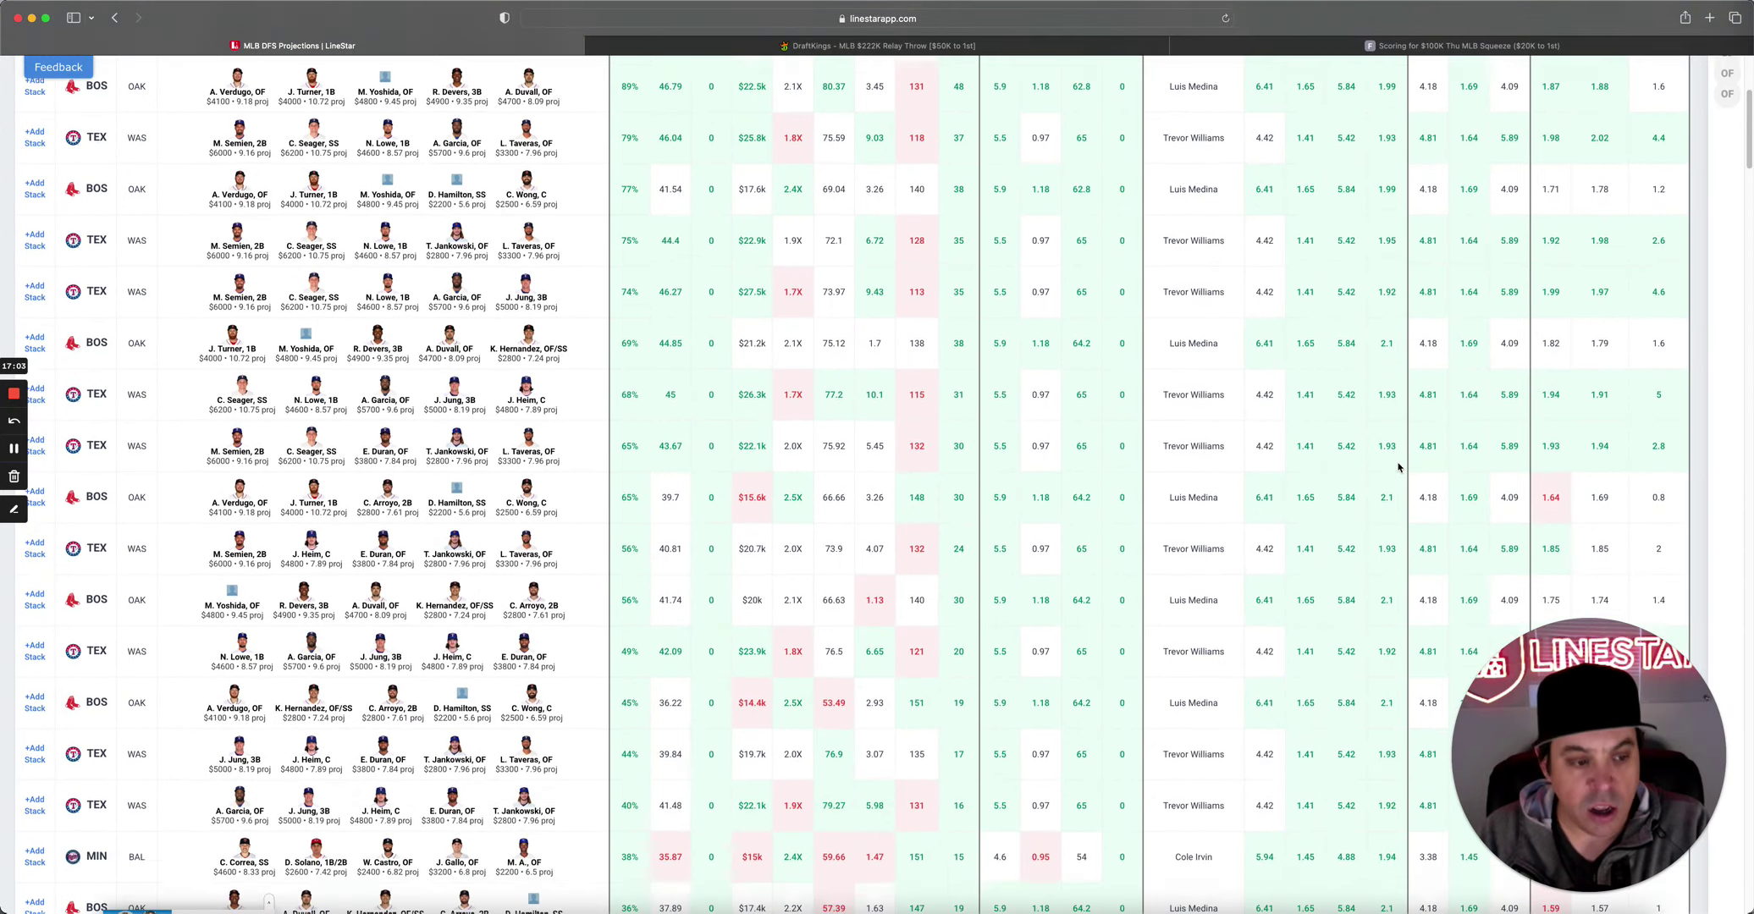
# Examine the ownership-sorted five-man stacks beyond Boston and Texas, including the Minnesota, Cleveland and San Francisco options.
pyautogui.scroll(-3, 1398, 467)
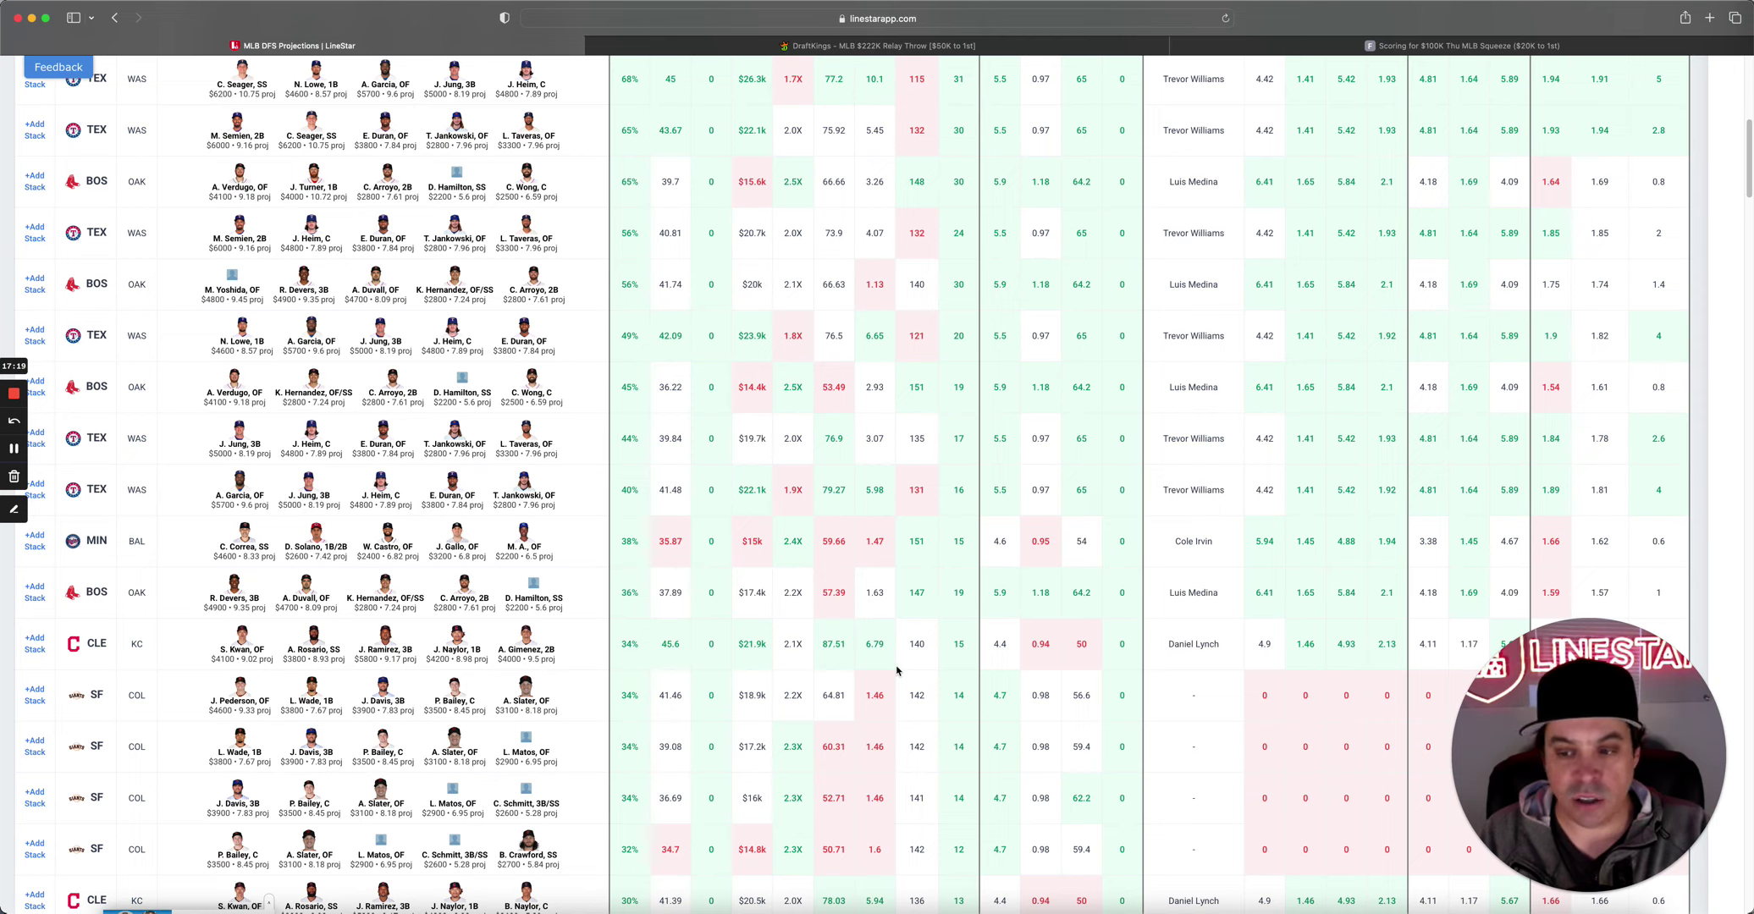
pyautogui.scroll(6, 884, 656)
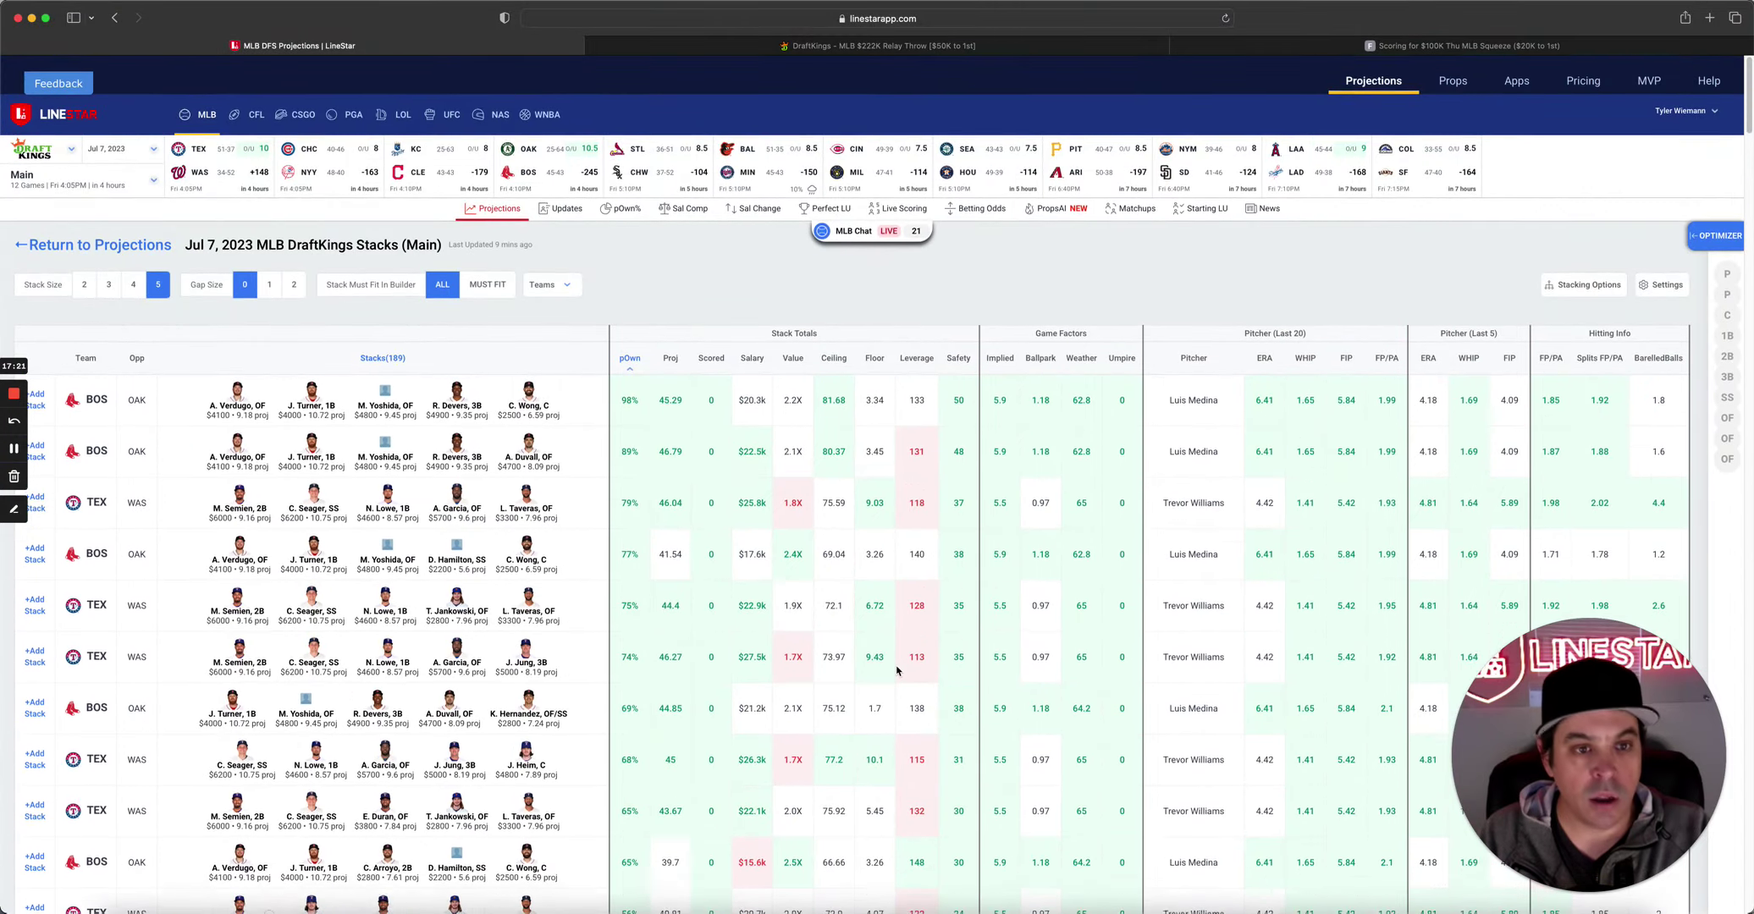
pyautogui.scroll(-4, 879, 642)
pyautogui.scroll(-1, 879, 646)
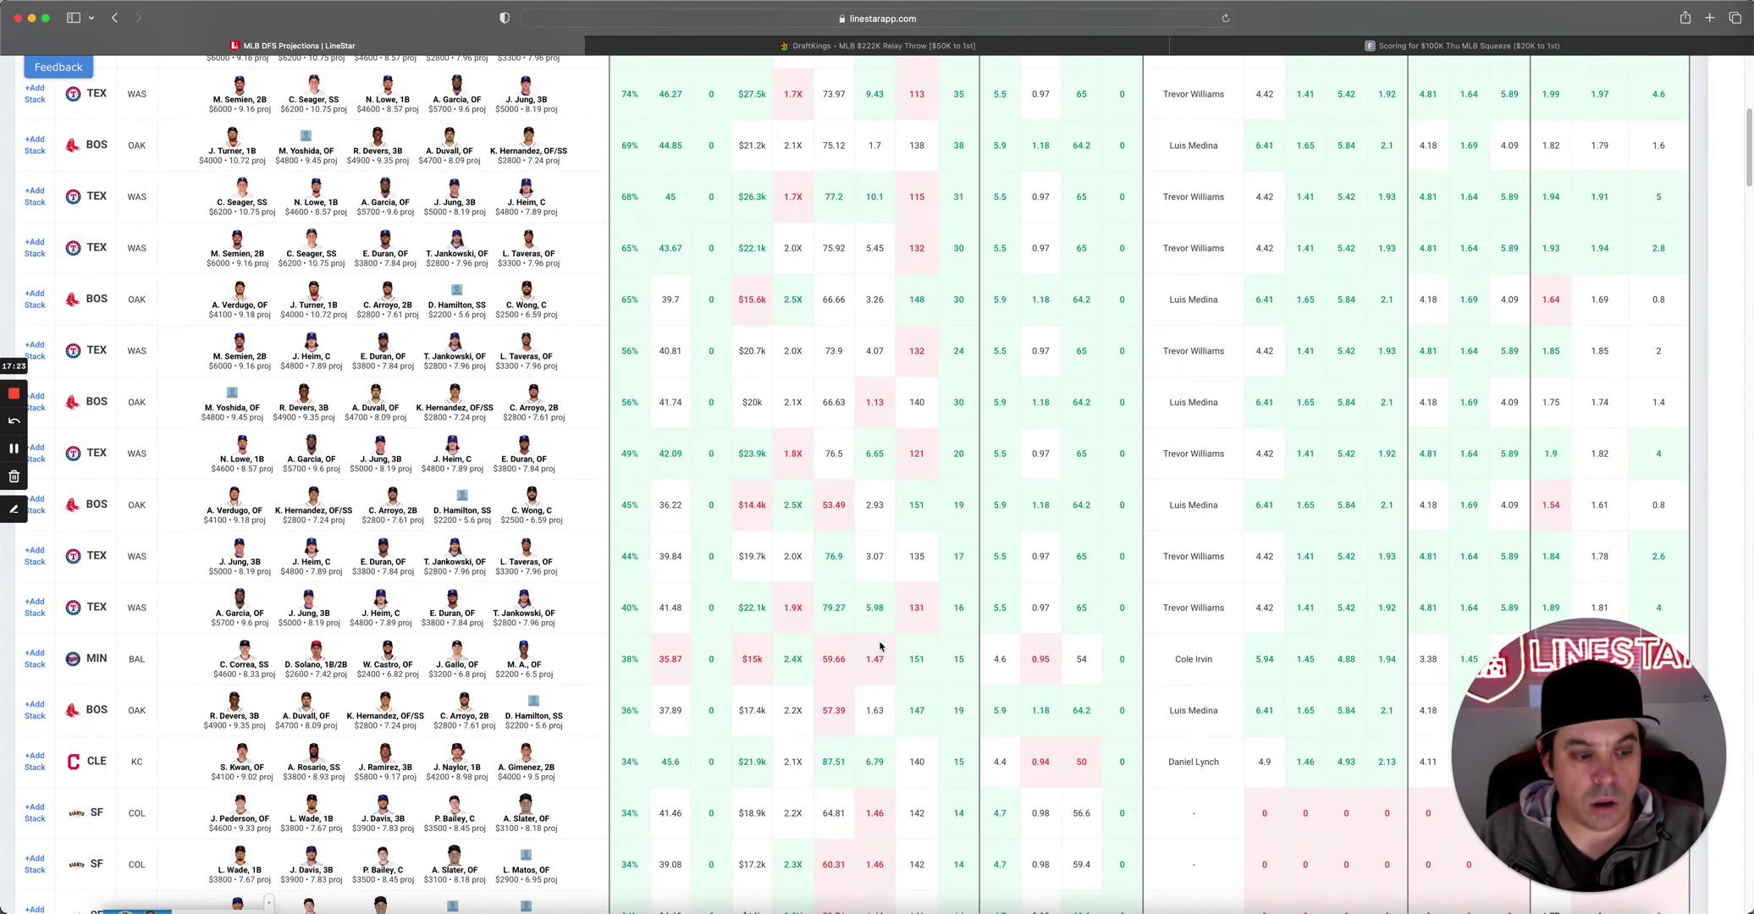
pyautogui.scroll(6, 737, 593)
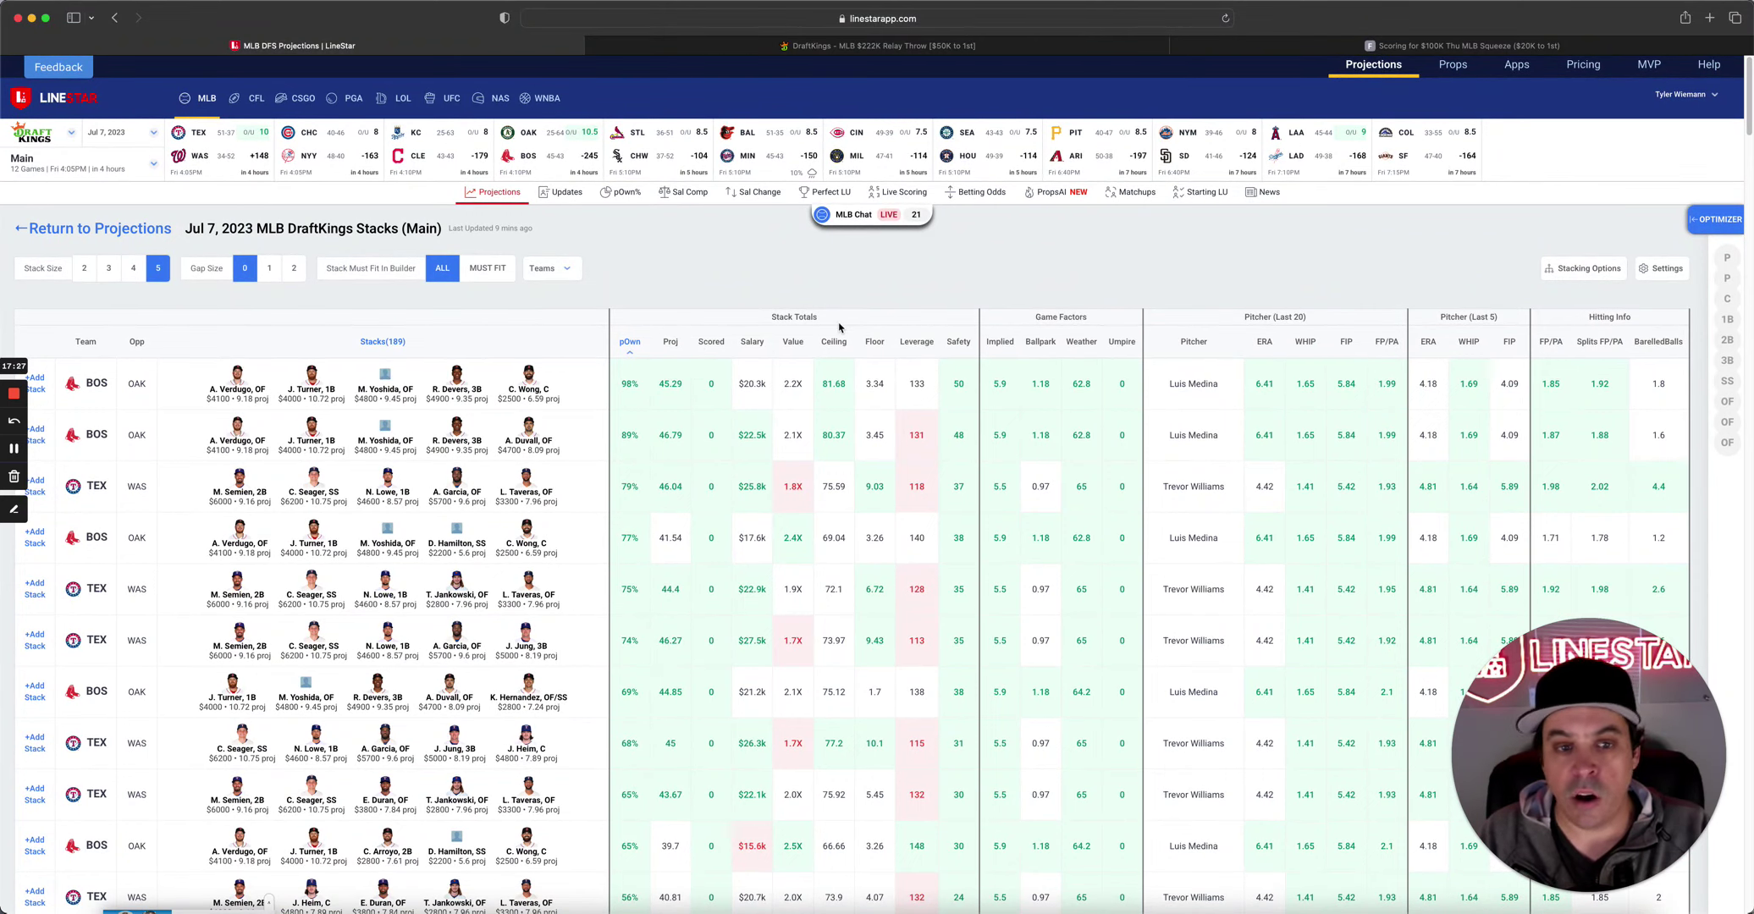
# Sort the five-man stacks by projected points from highest to lowest and review the top-projected teams.
pyautogui.click(669, 341)
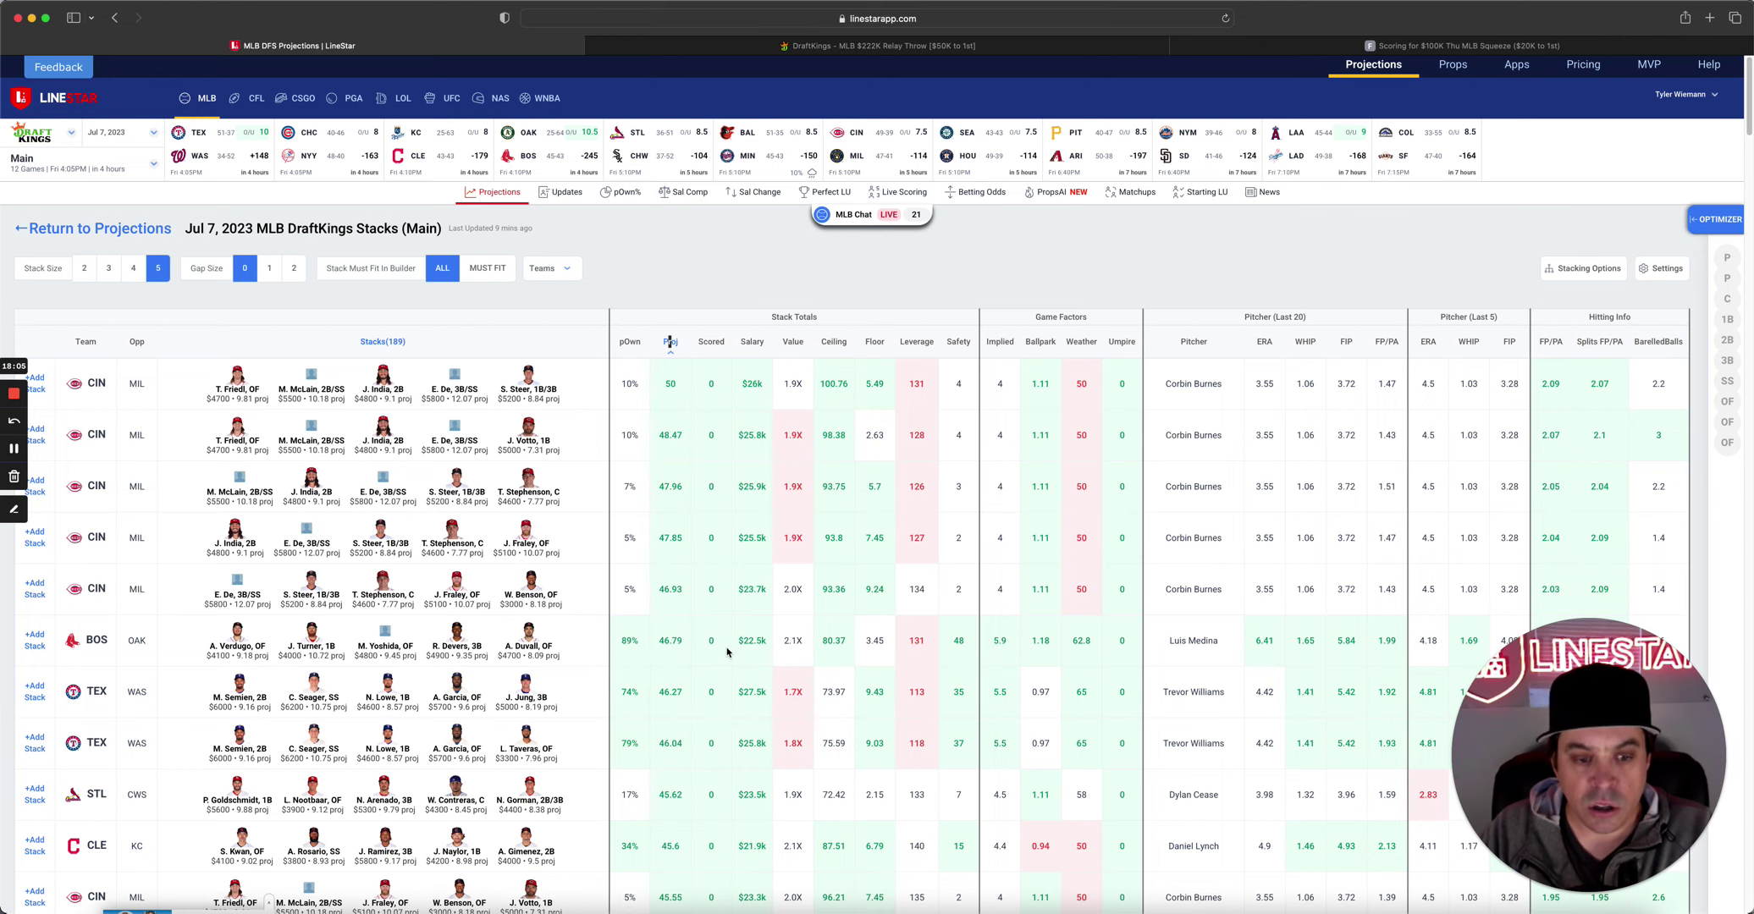
pyautogui.scroll(-4, 603, 646)
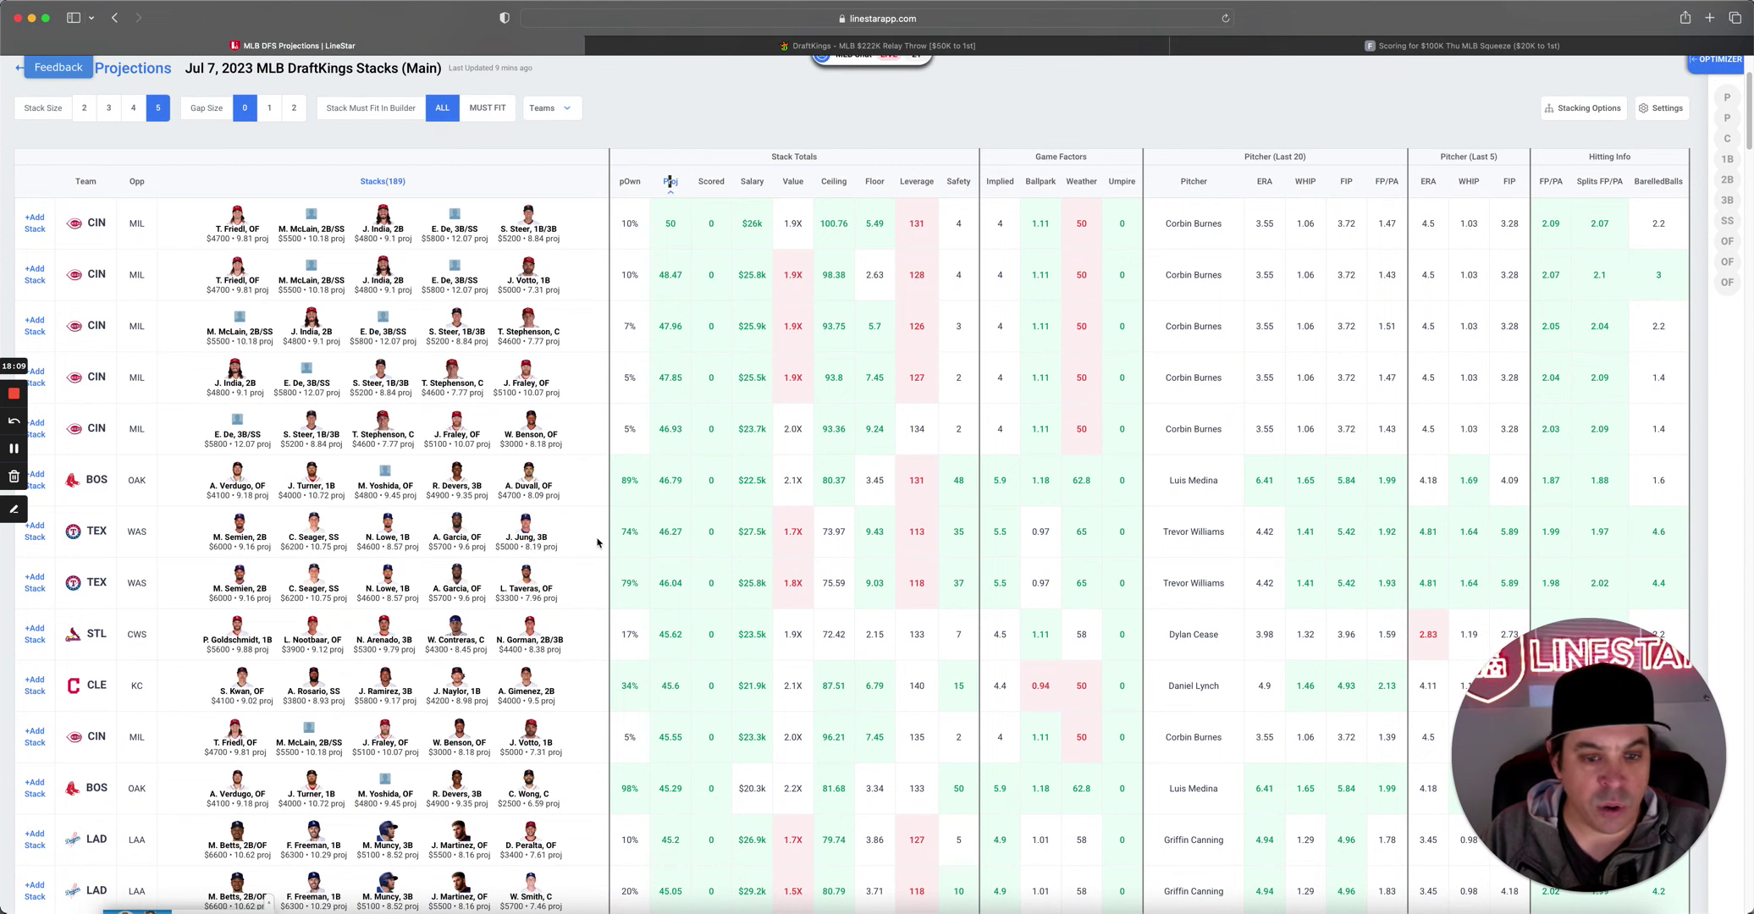
pyautogui.scroll(-3, 646, 548)
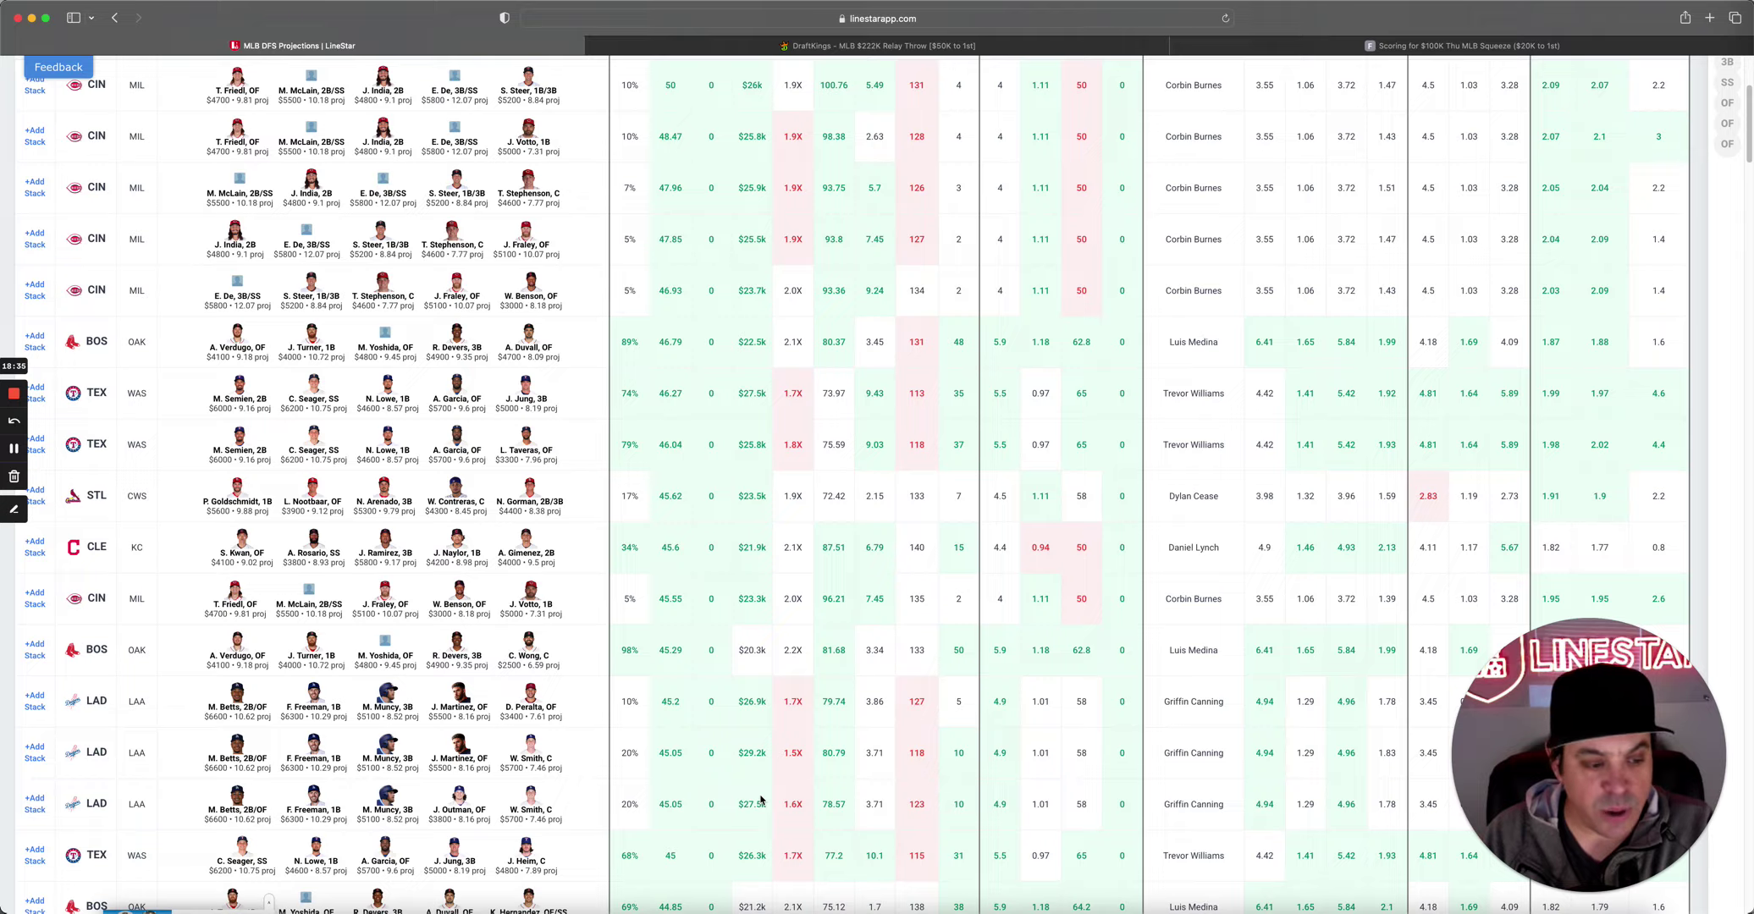
pyautogui.scroll(-3, 760, 799)
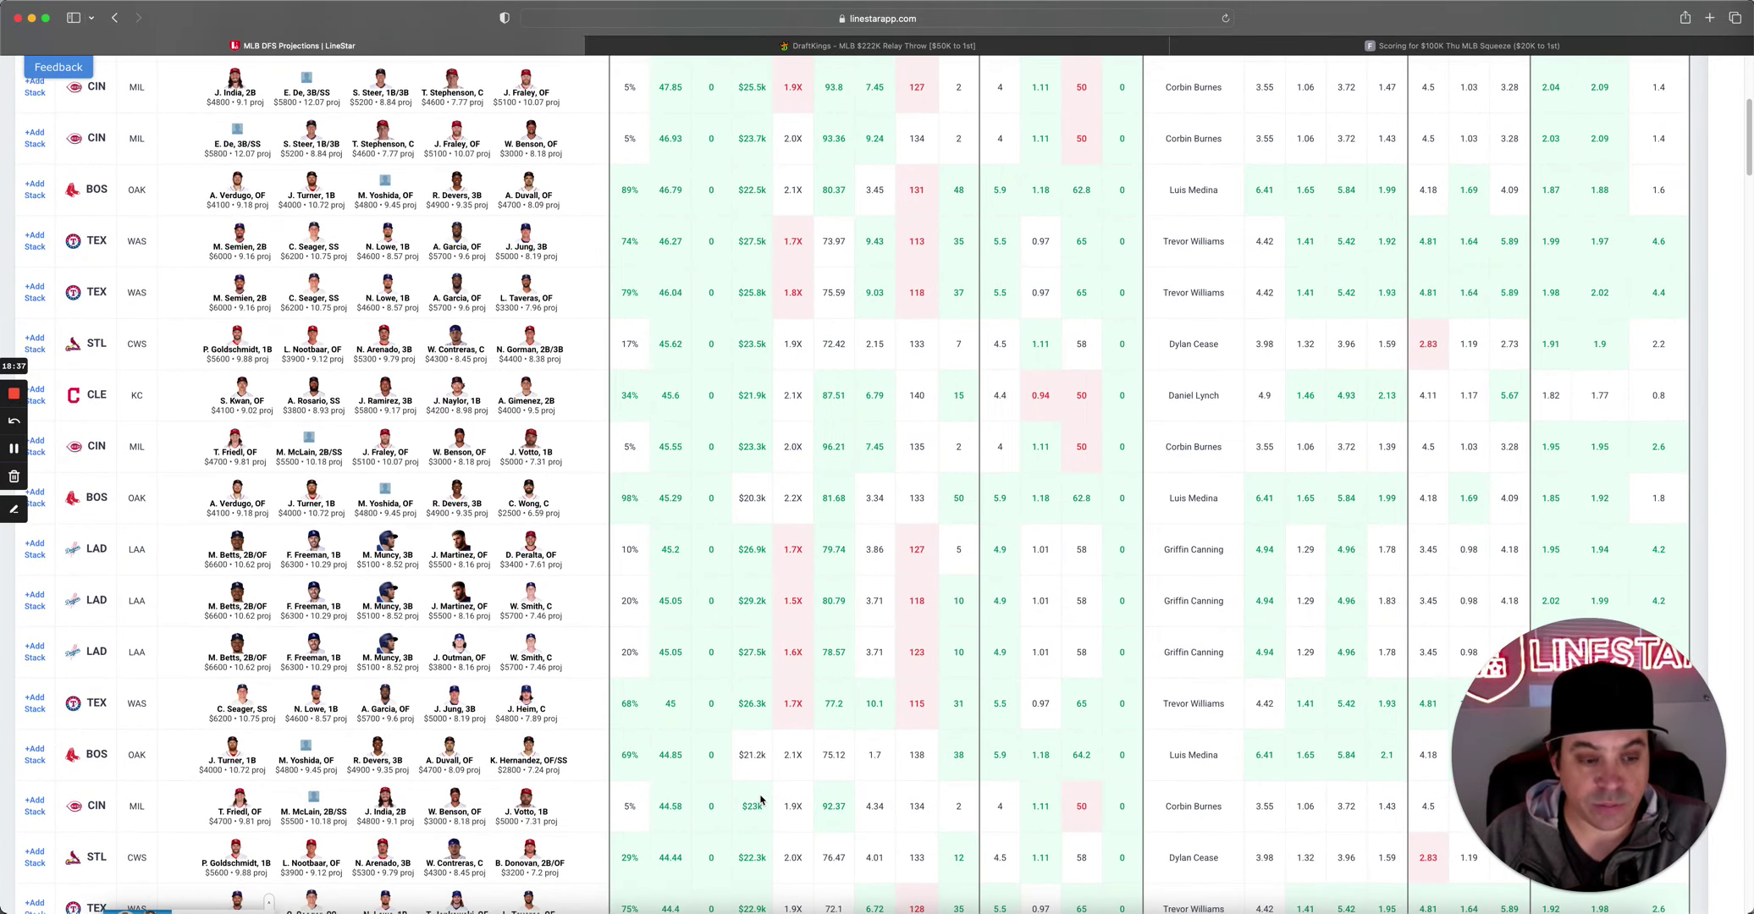
pyautogui.scroll(10, 760, 799)
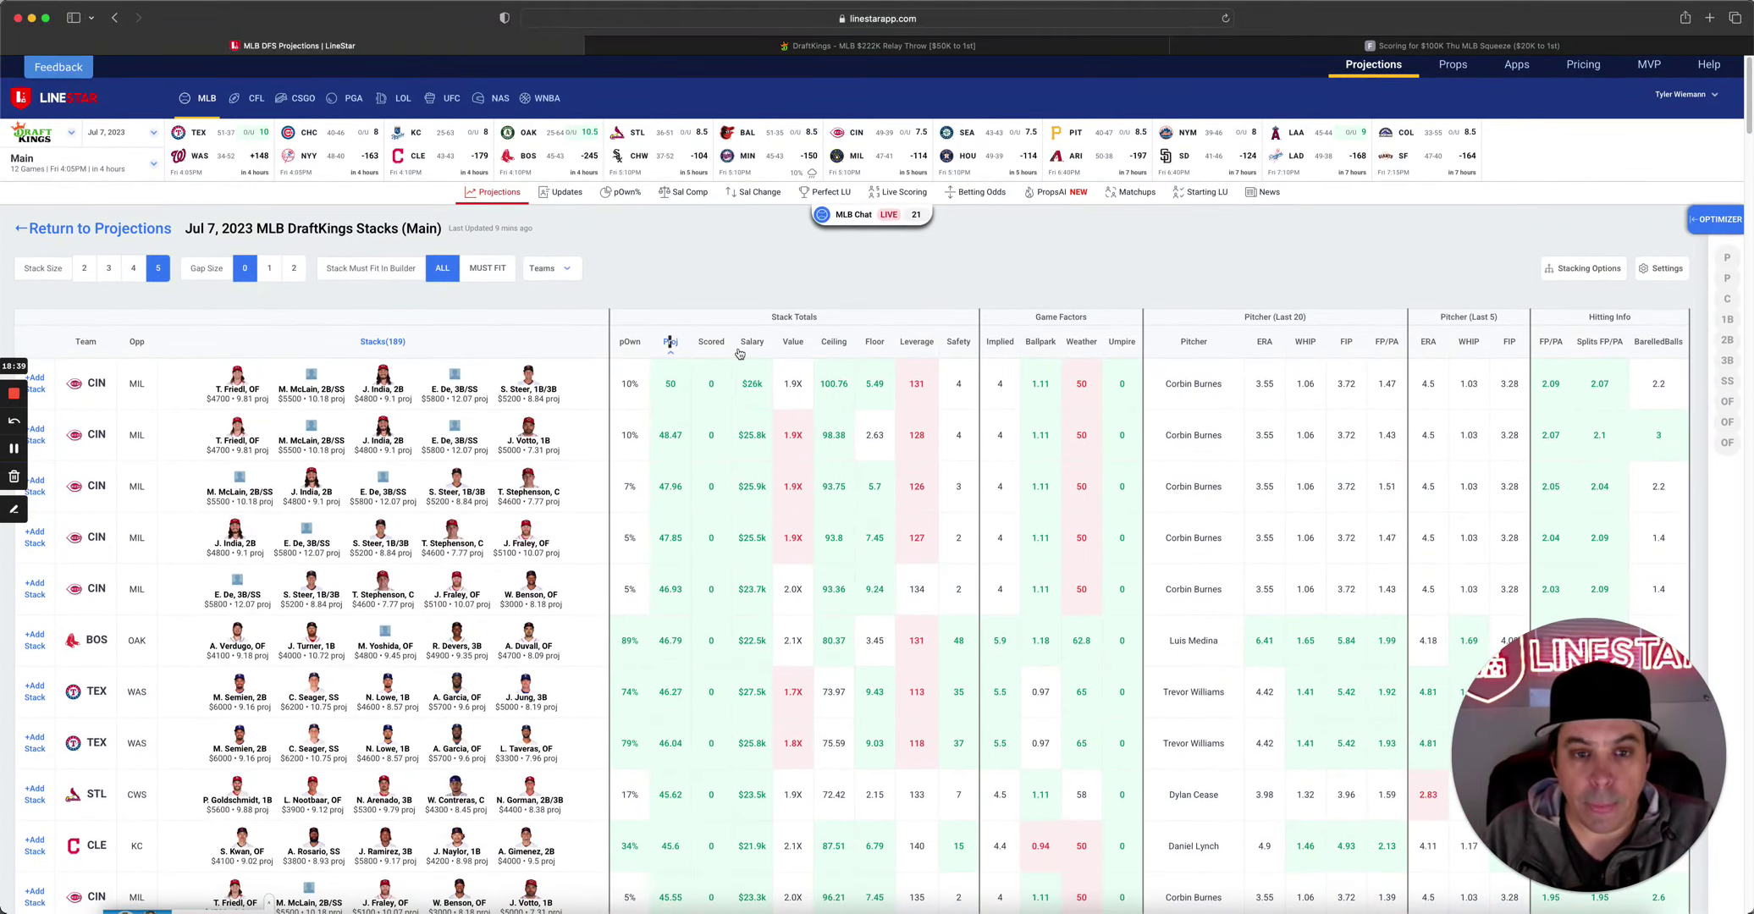
# Sort the five-man stacks by value from highest to lowest and review the best-value options.
pyautogui.click(787, 342)
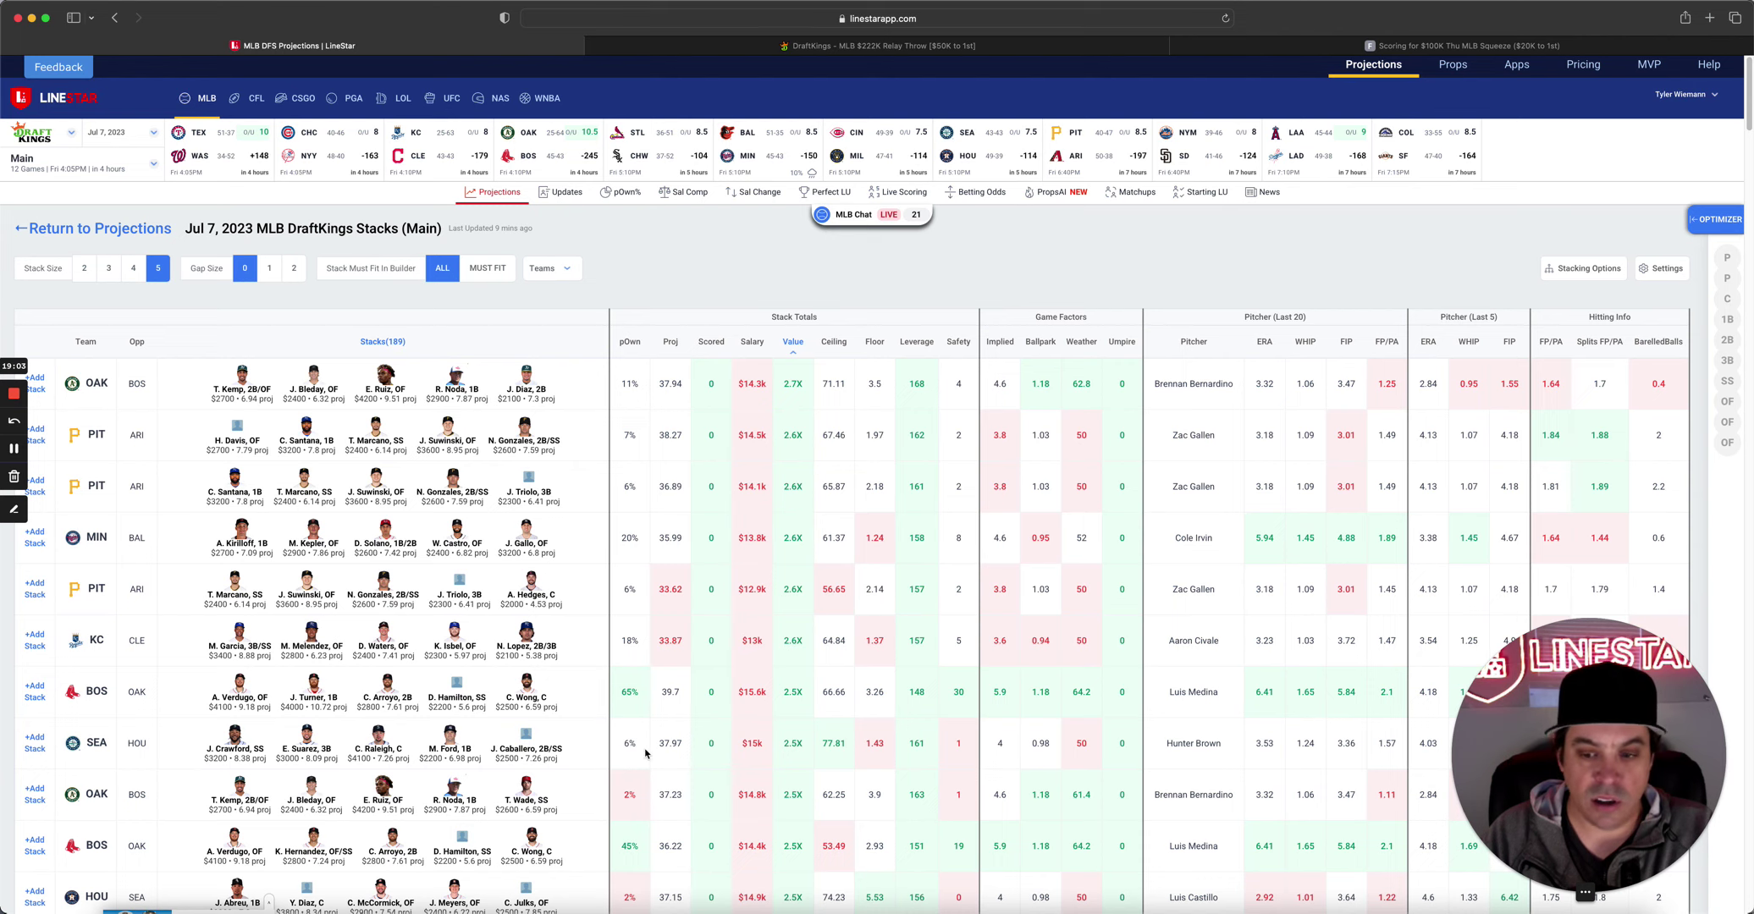
pyautogui.scroll(-5, 842, 766)
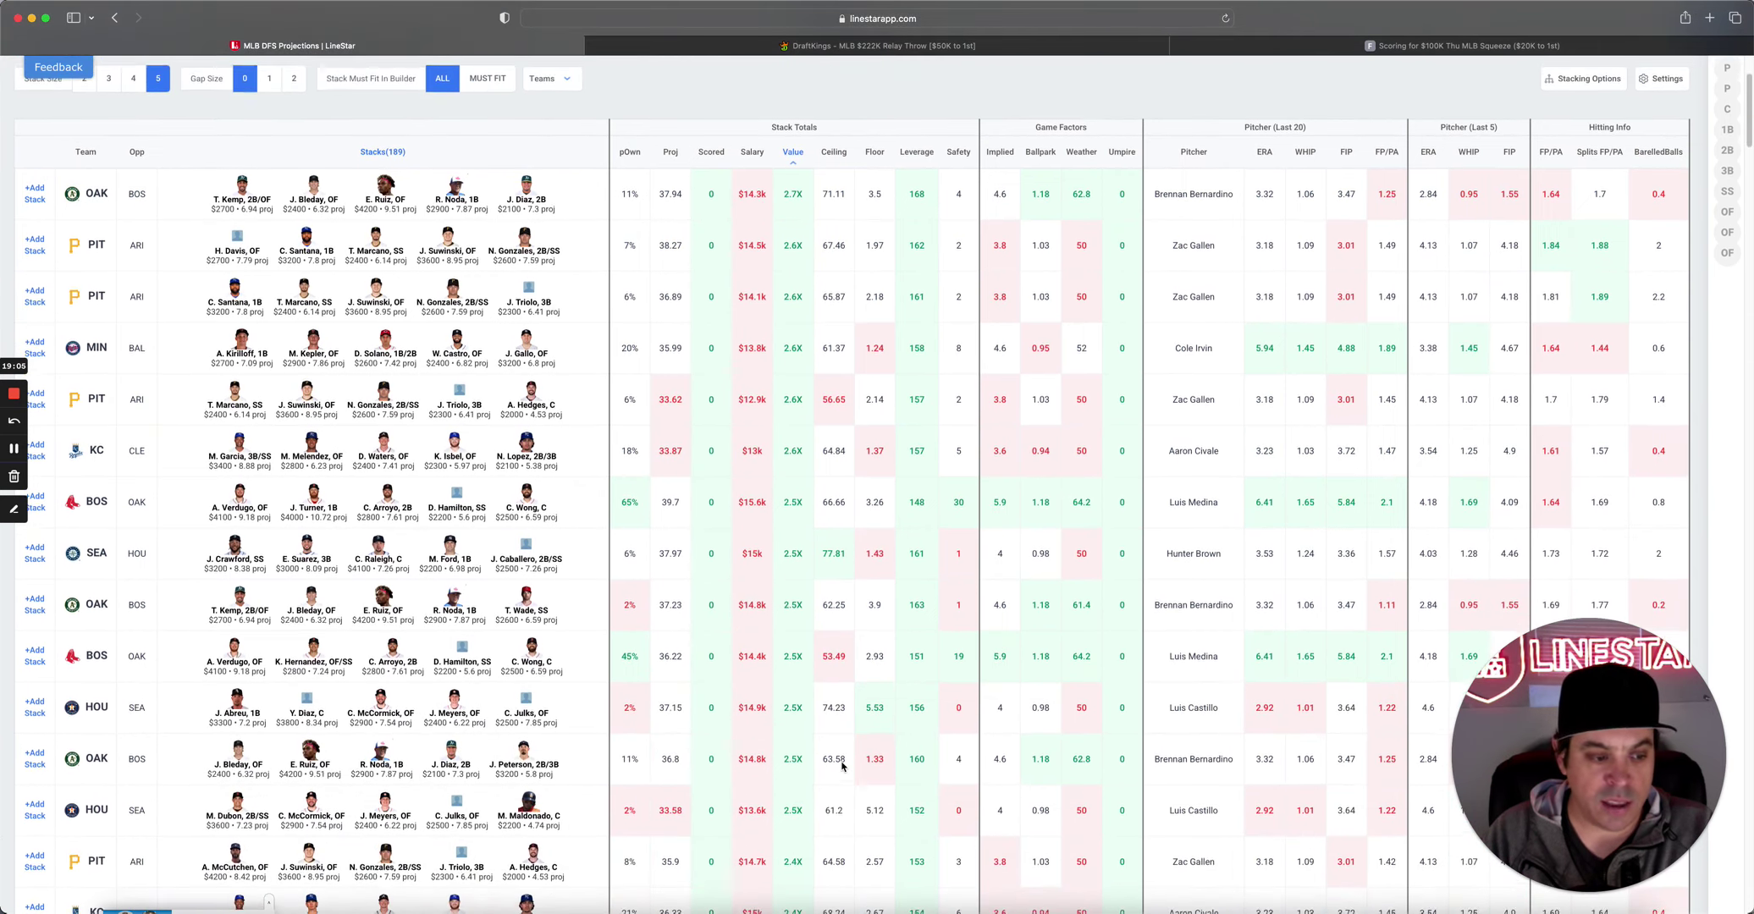
pyautogui.scroll(5, 842, 766)
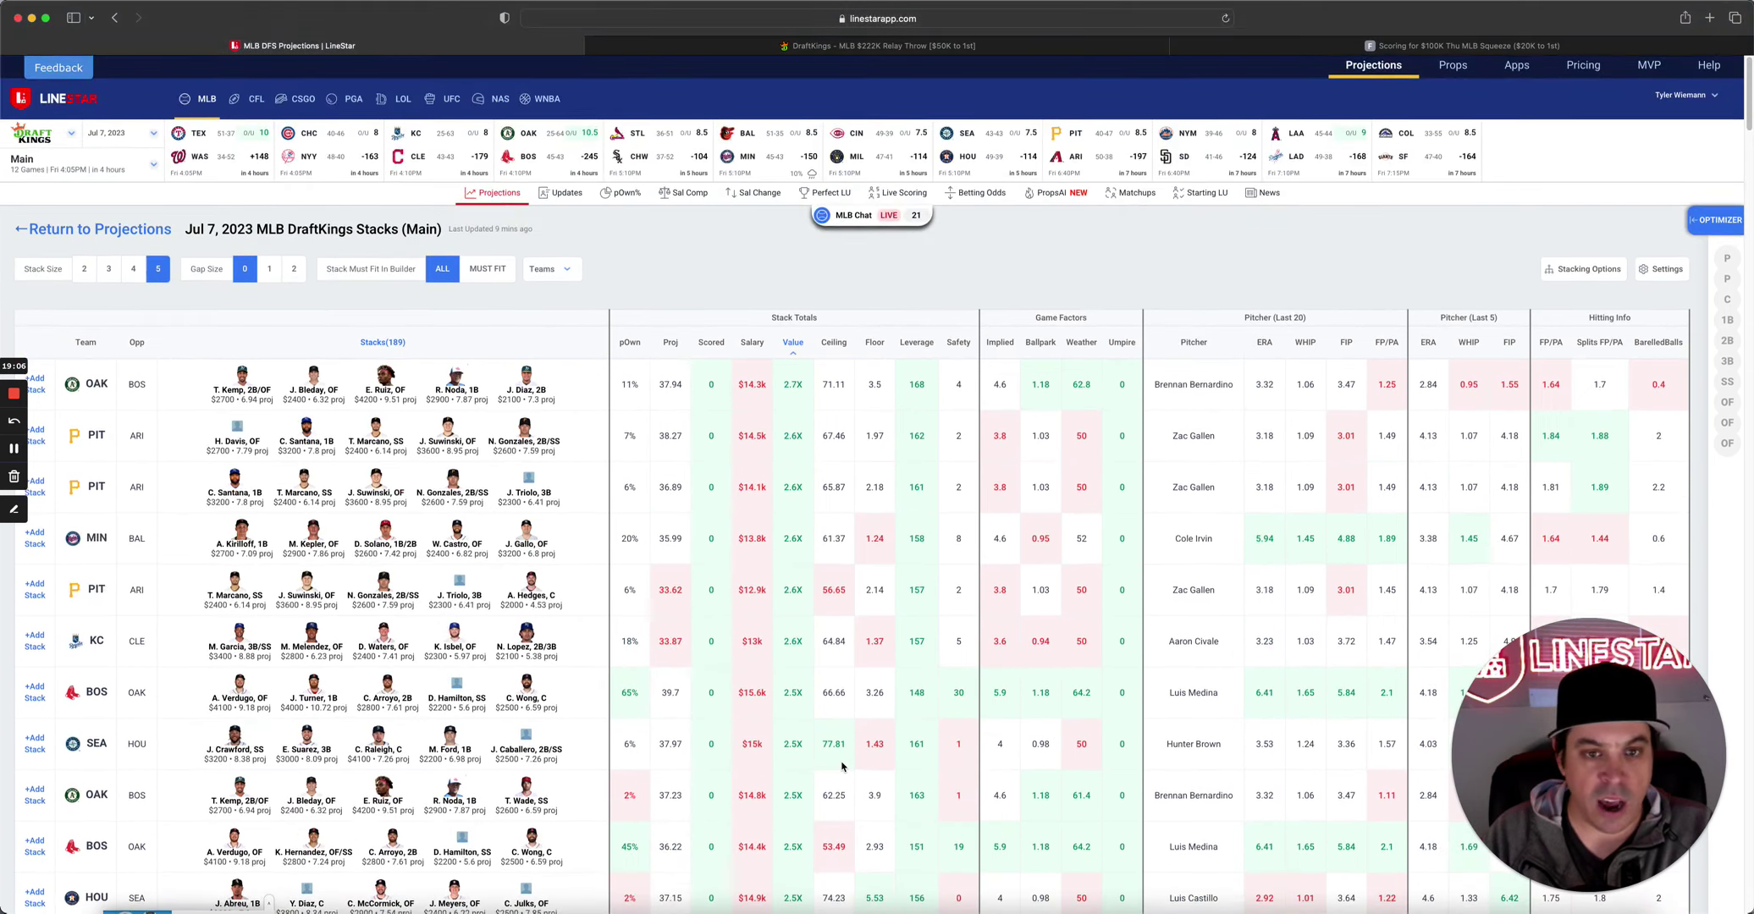
# Sort the five-man stacks by ceiling from highest to lowest and compare the teams with the greatest upside.
pyautogui.click(834, 342)
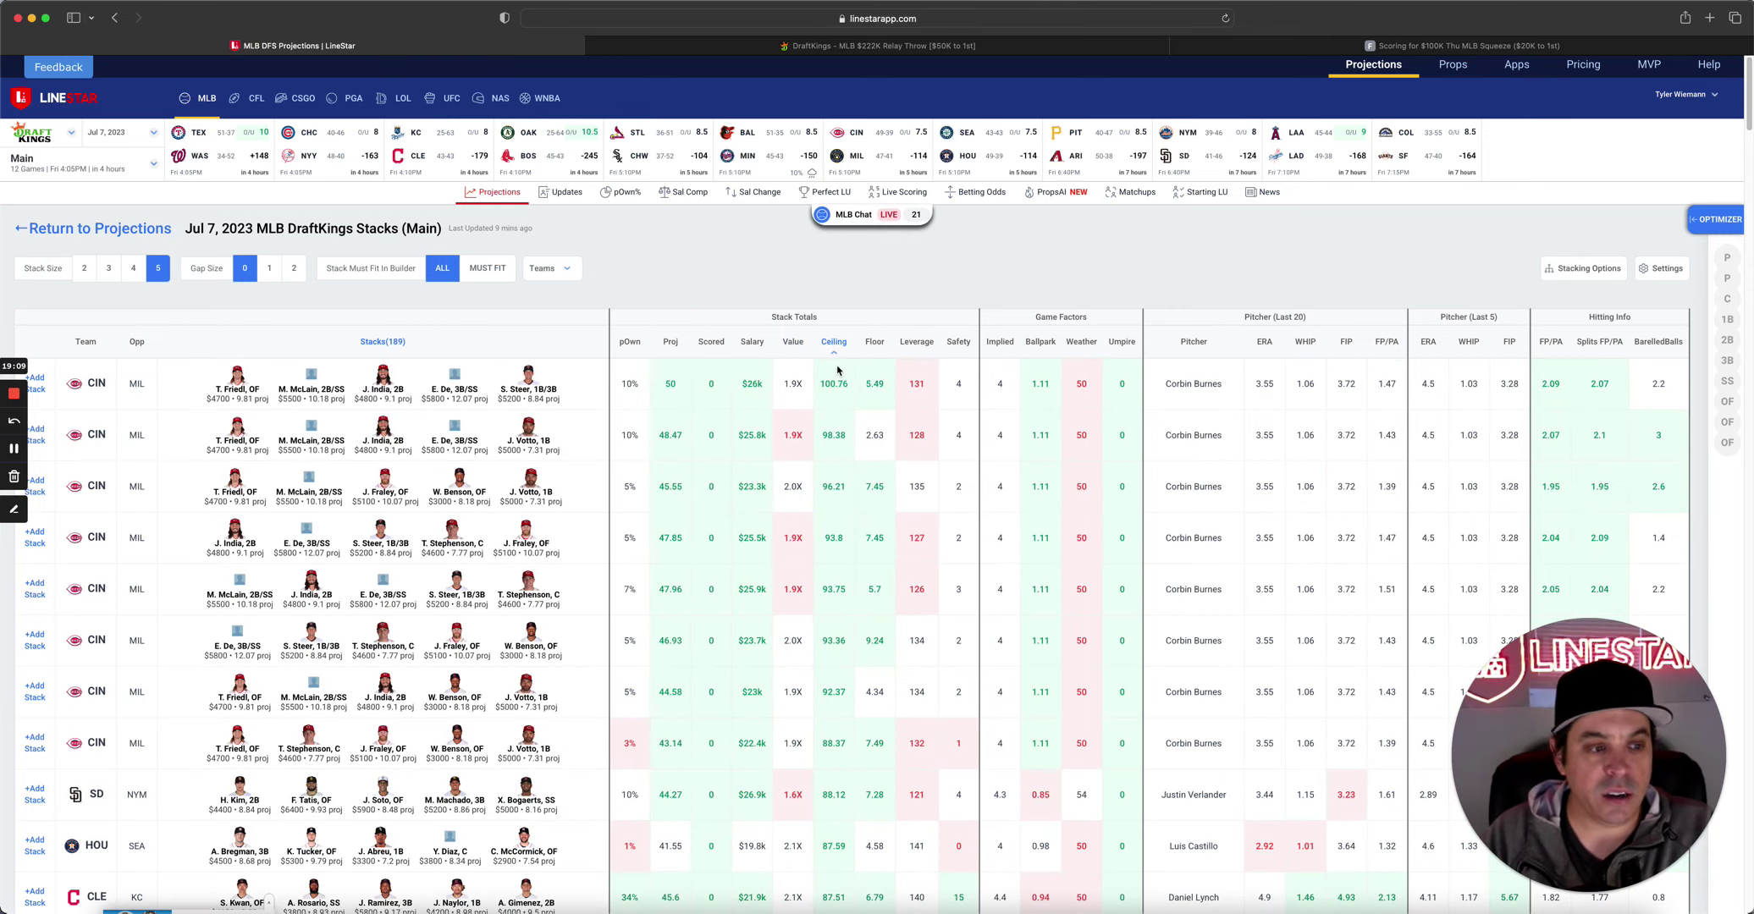
pyautogui.scroll(-5, 828, 597)
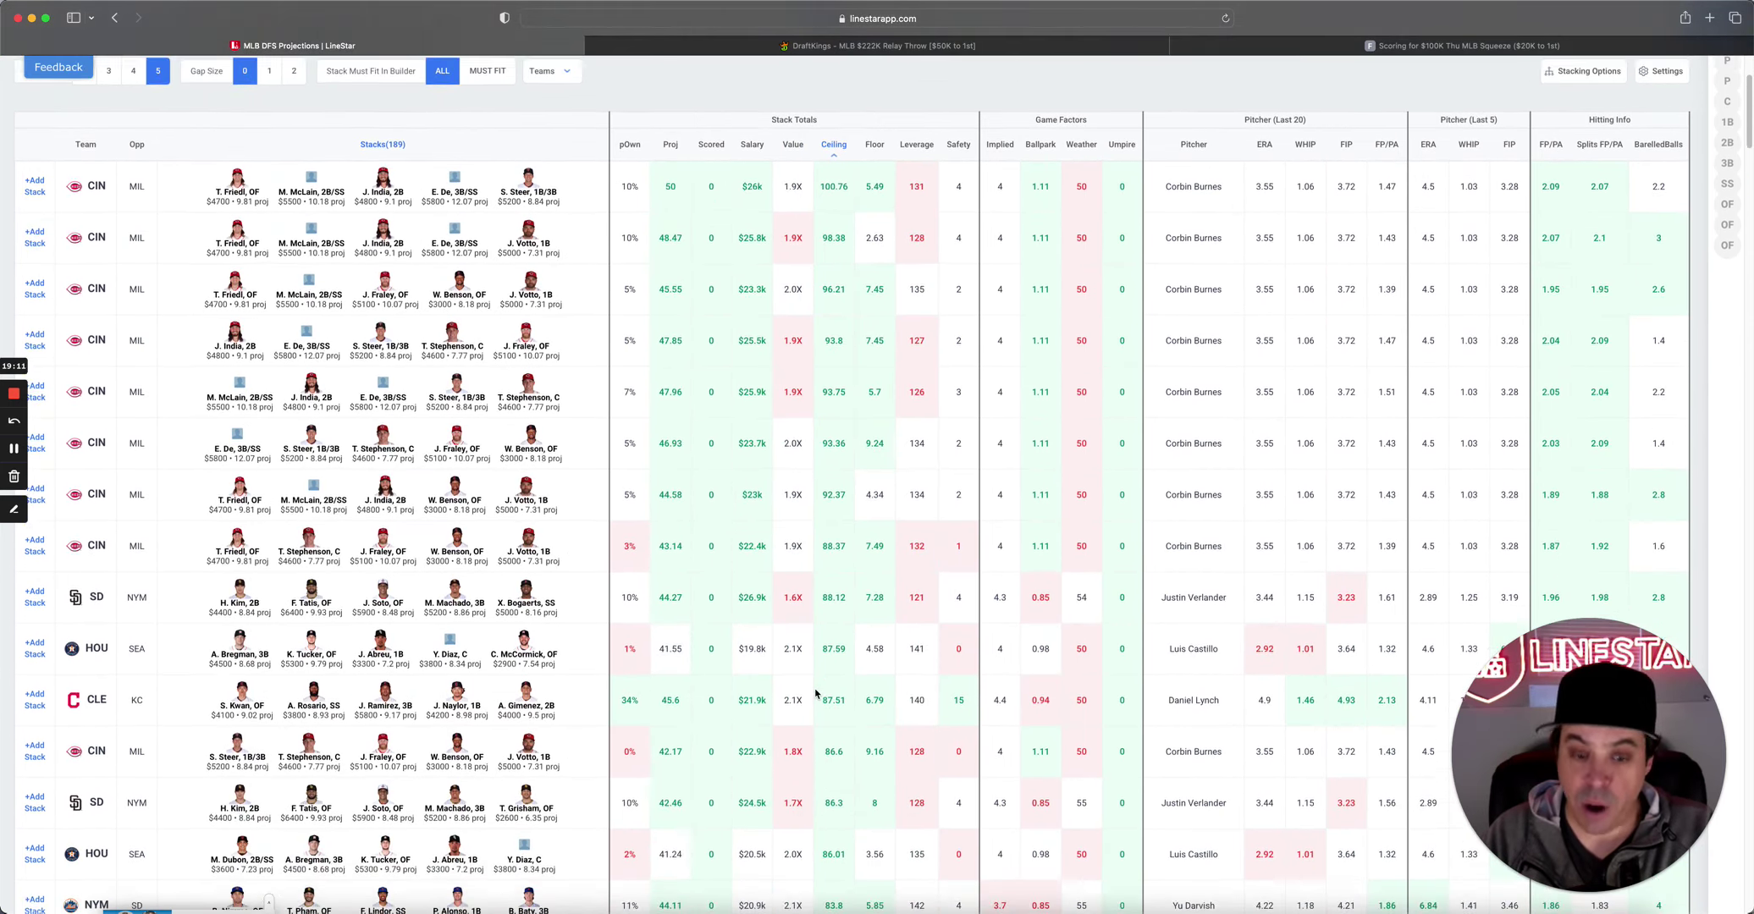
pyautogui.scroll(-2, 817, 562)
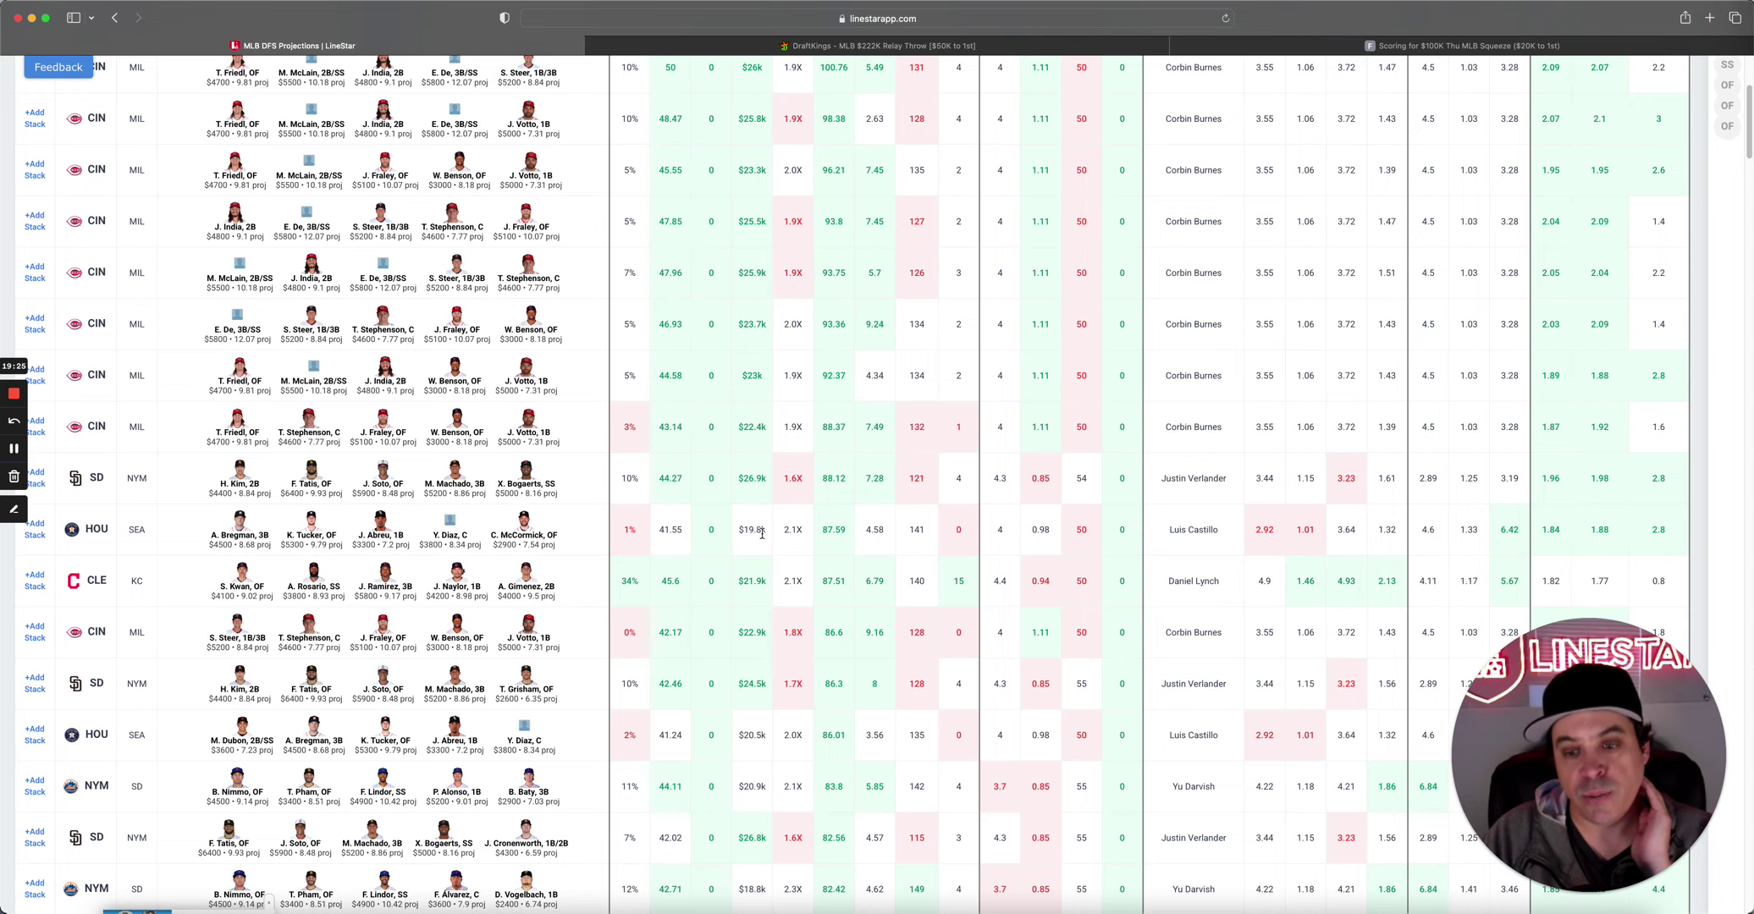
pyautogui.scroll(-5, 762, 533)
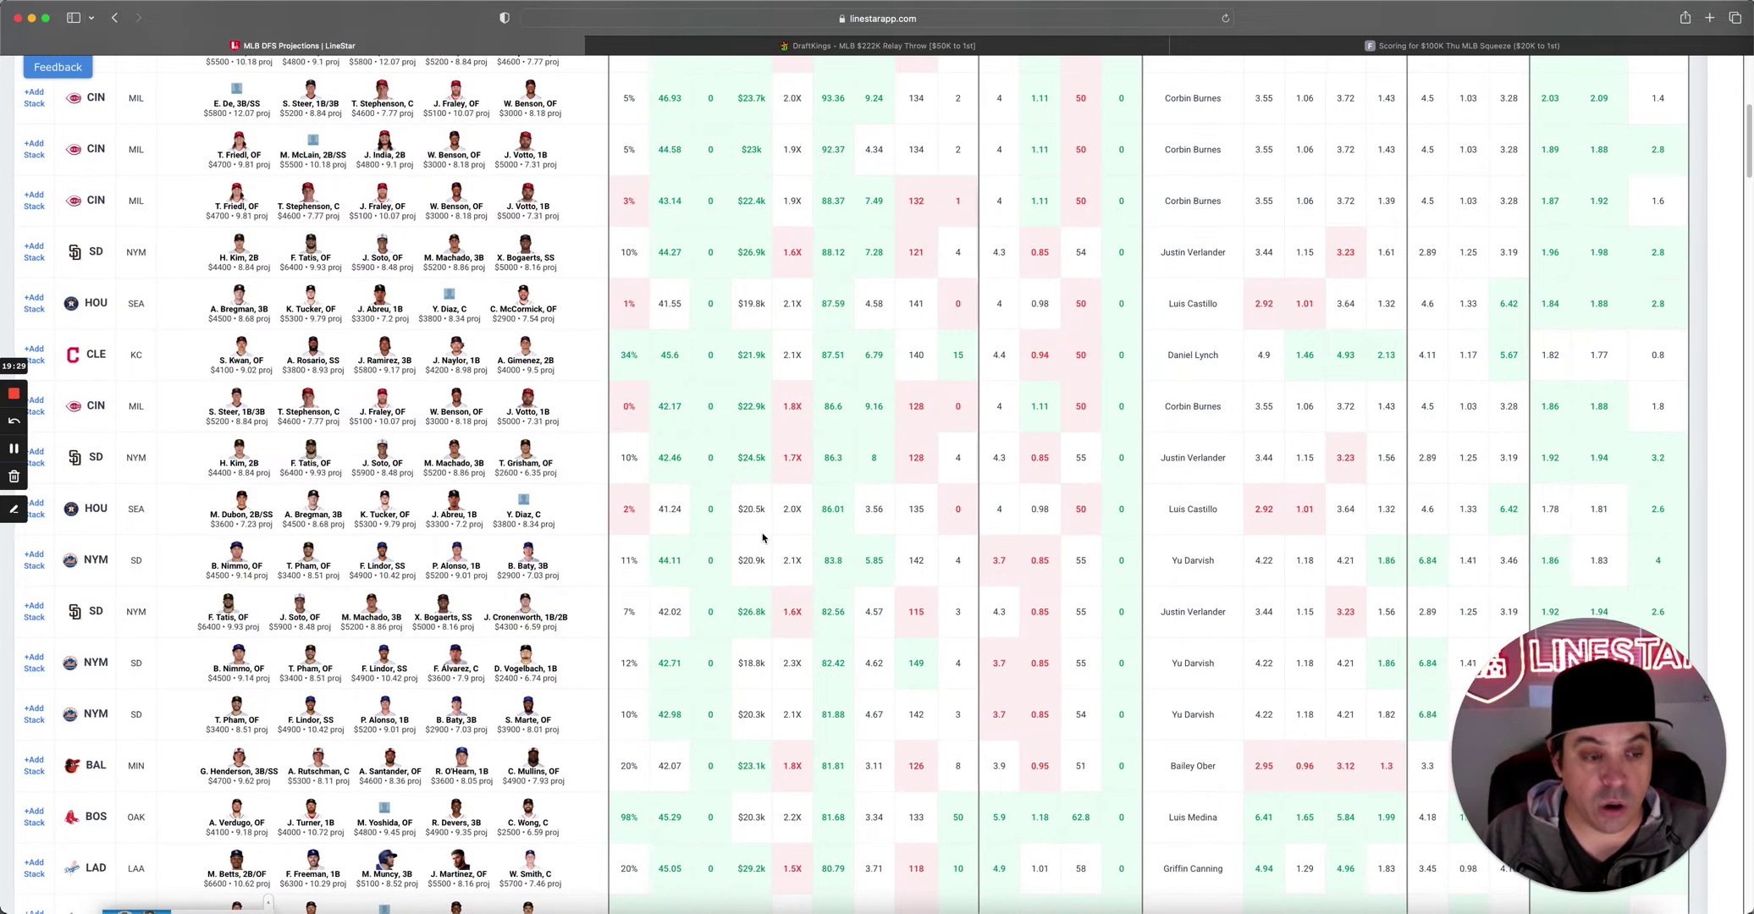
pyautogui.scroll(10, 749, 709)
pyautogui.scroll(-2, 749, 709)
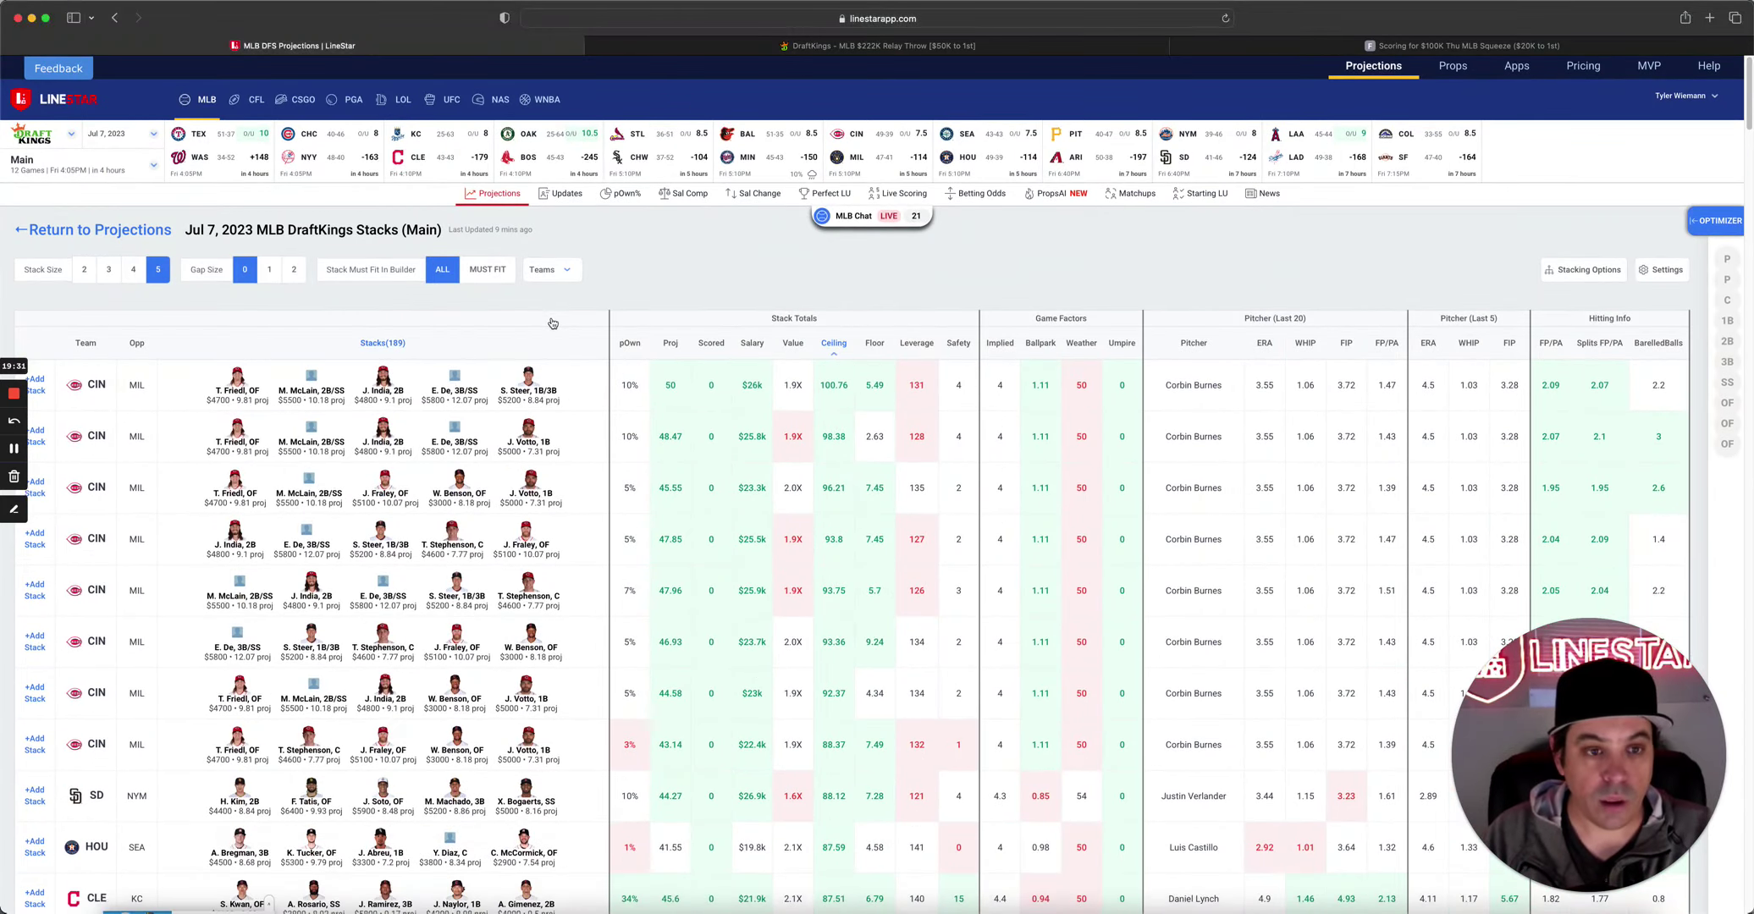
# Open the team filter, review each team's implied runs, pitcher matchup, bullpen and split stats, and close it.
pyautogui.click(552, 269)
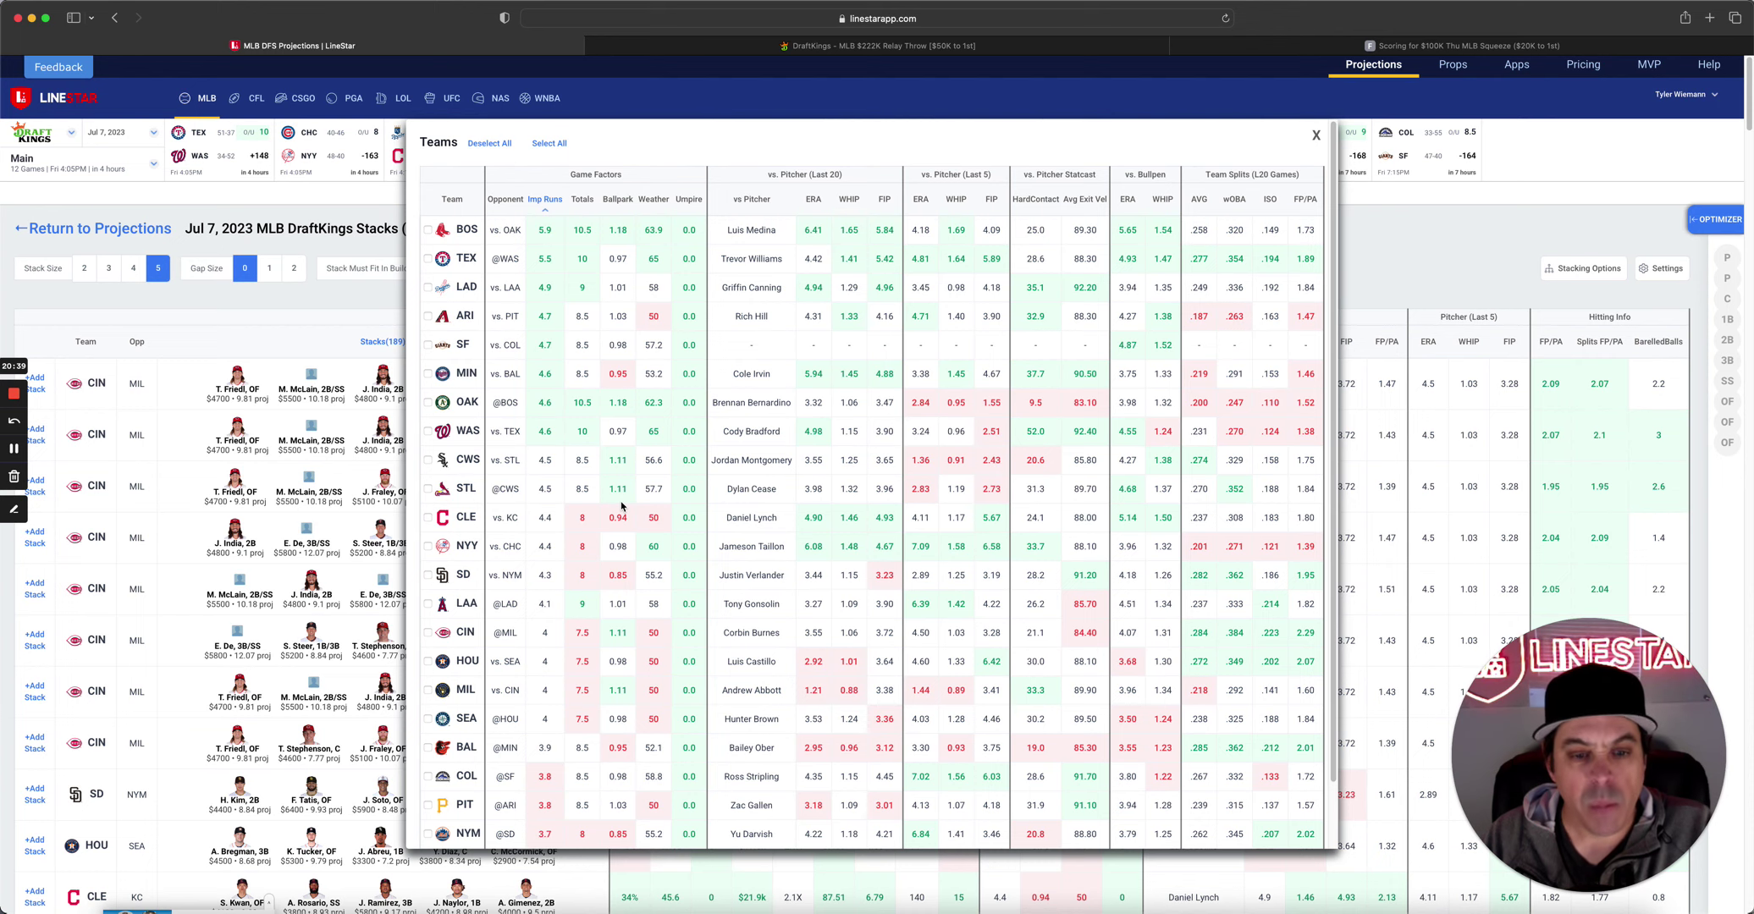
pyautogui.click(1316, 136)
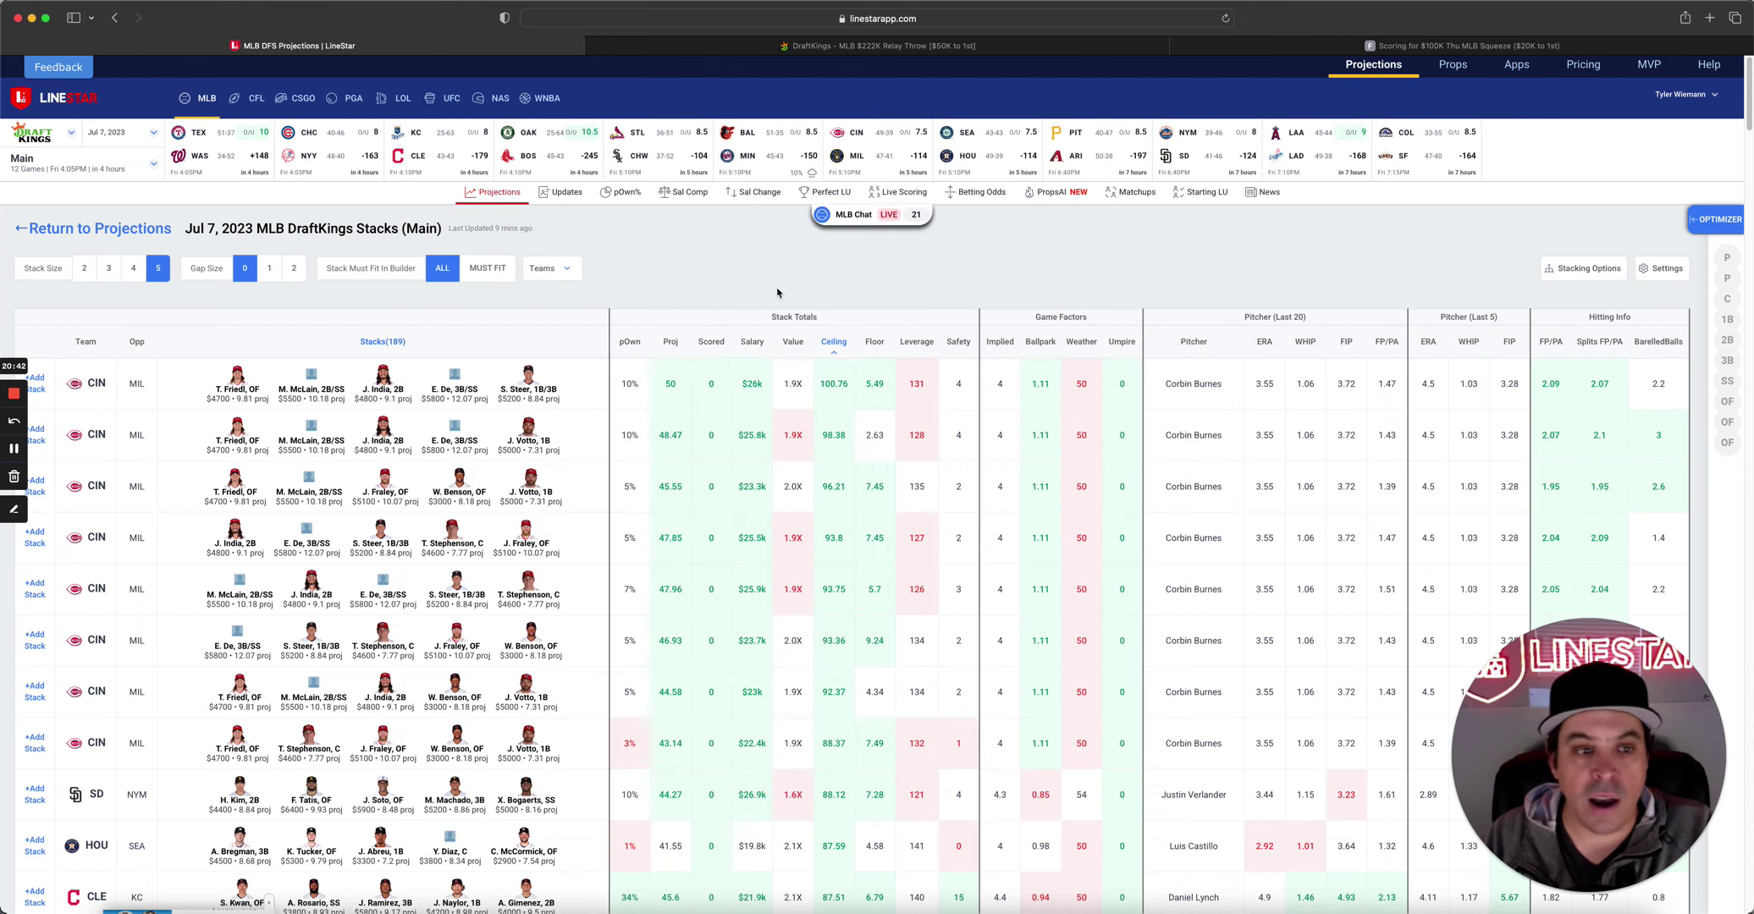
# Sort the five-man stacks by leverage from highest to lowest and examine the top-leverage options with their ownership.
pyautogui.click(914, 344)
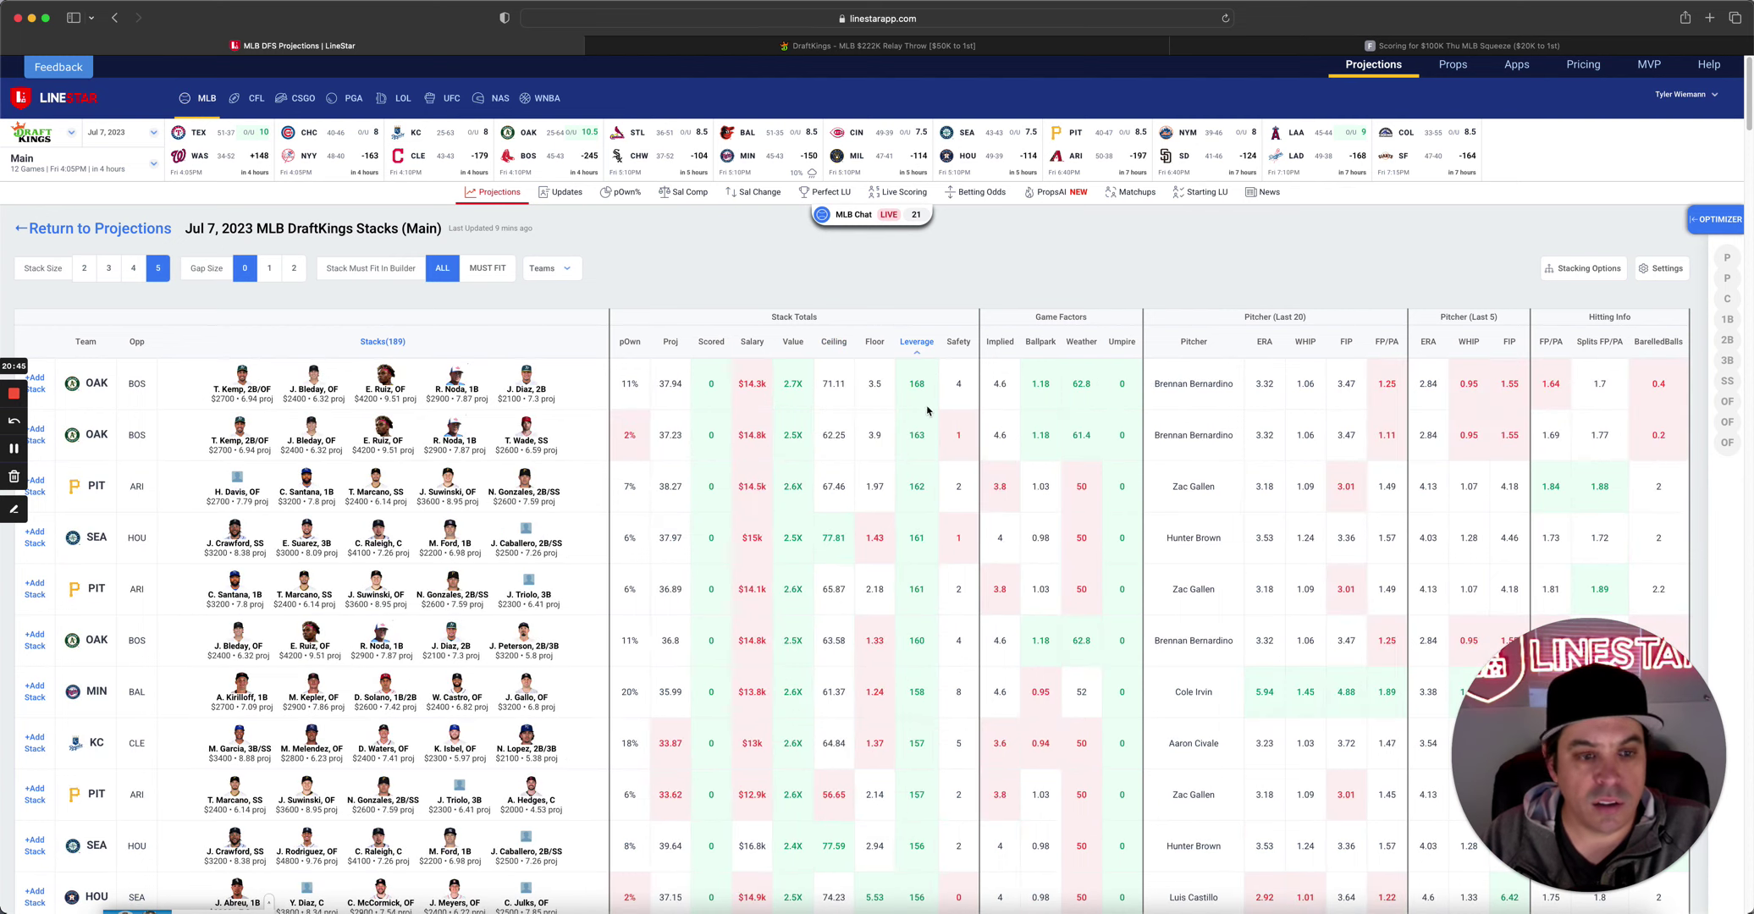
pyautogui.scroll(-2, 920, 418)
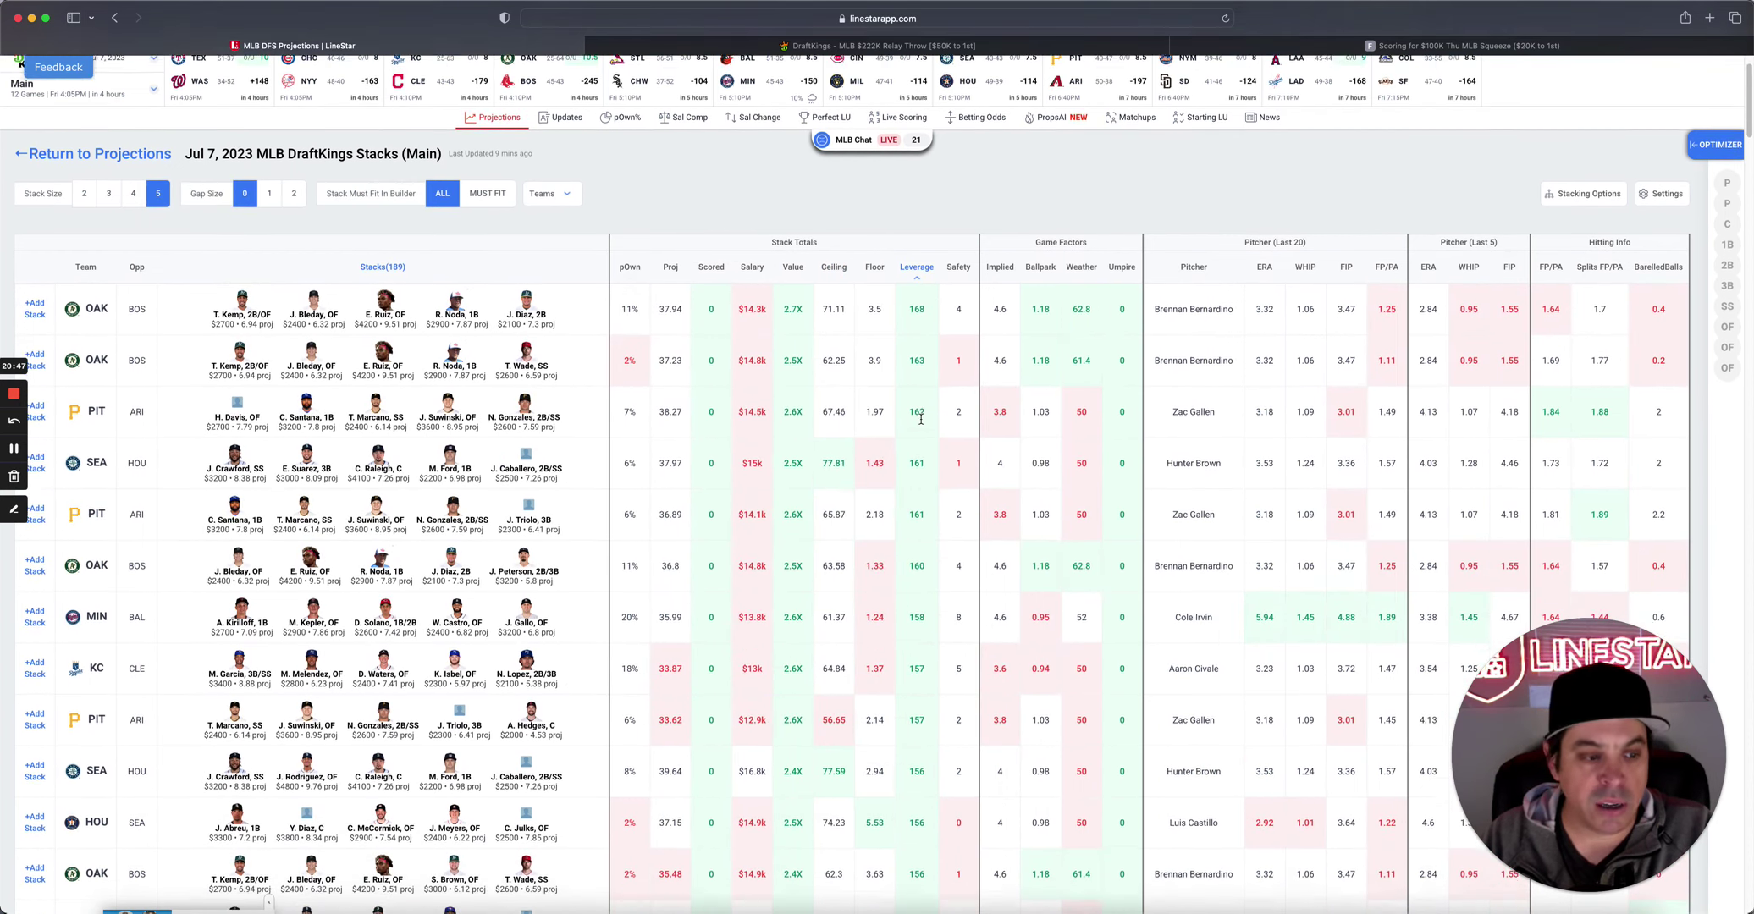
pyautogui.scroll(-1, 920, 419)
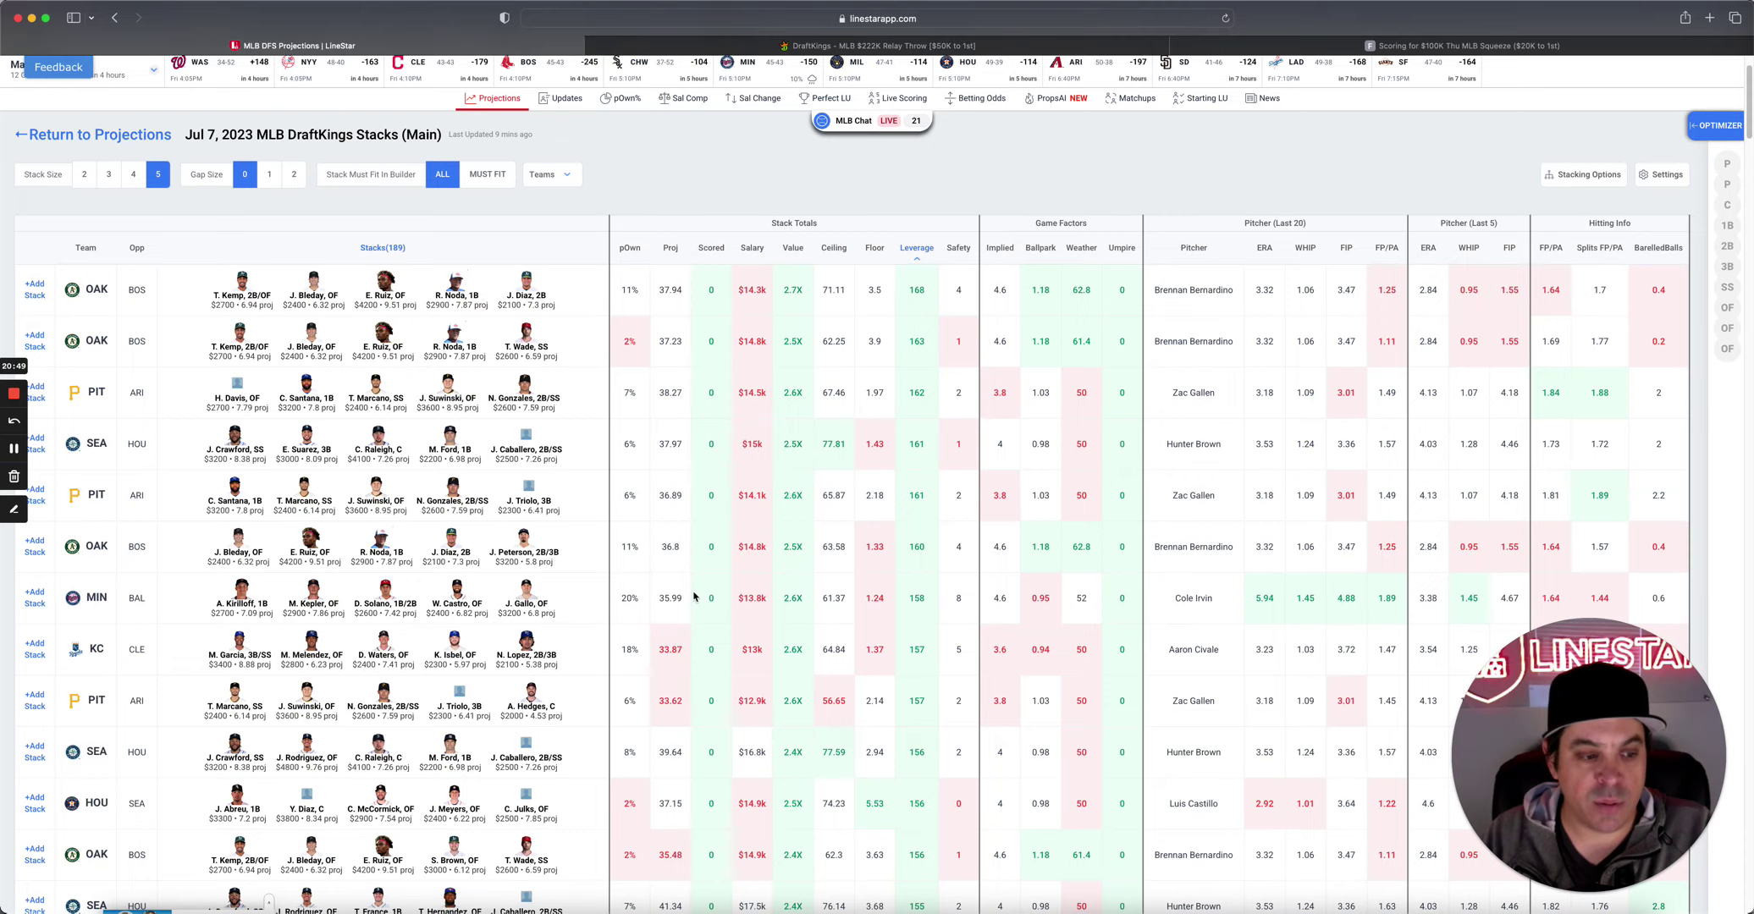
pyautogui.scroll(-2, 694, 597)
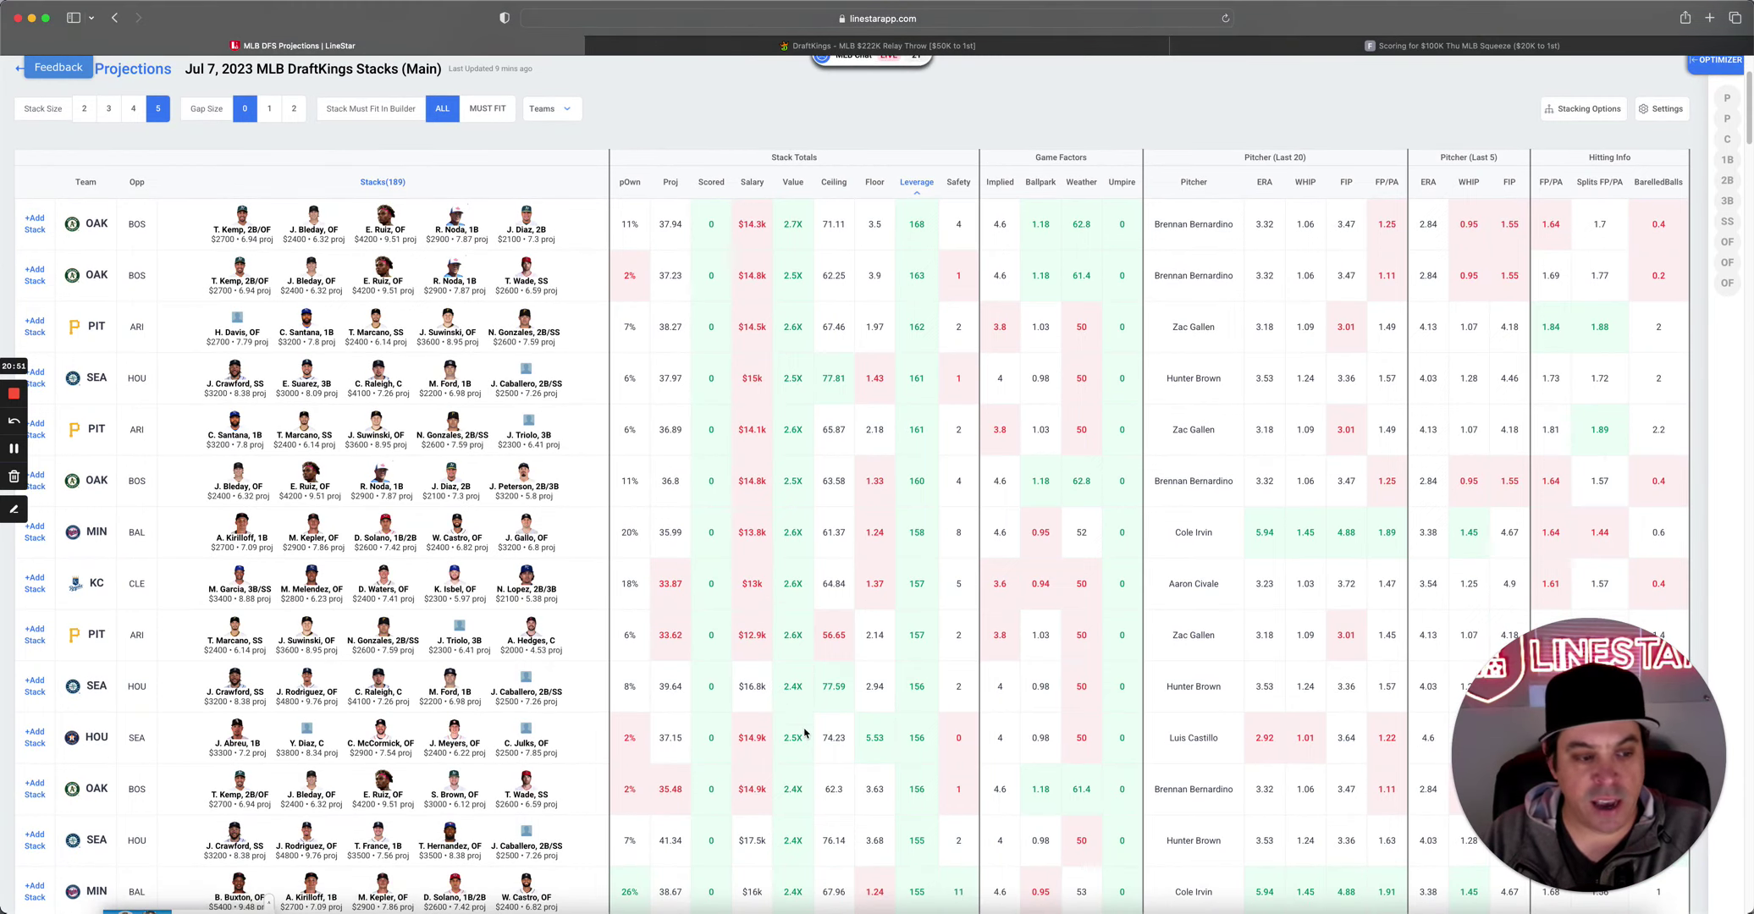
pyautogui.scroll(-5, 830, 760)
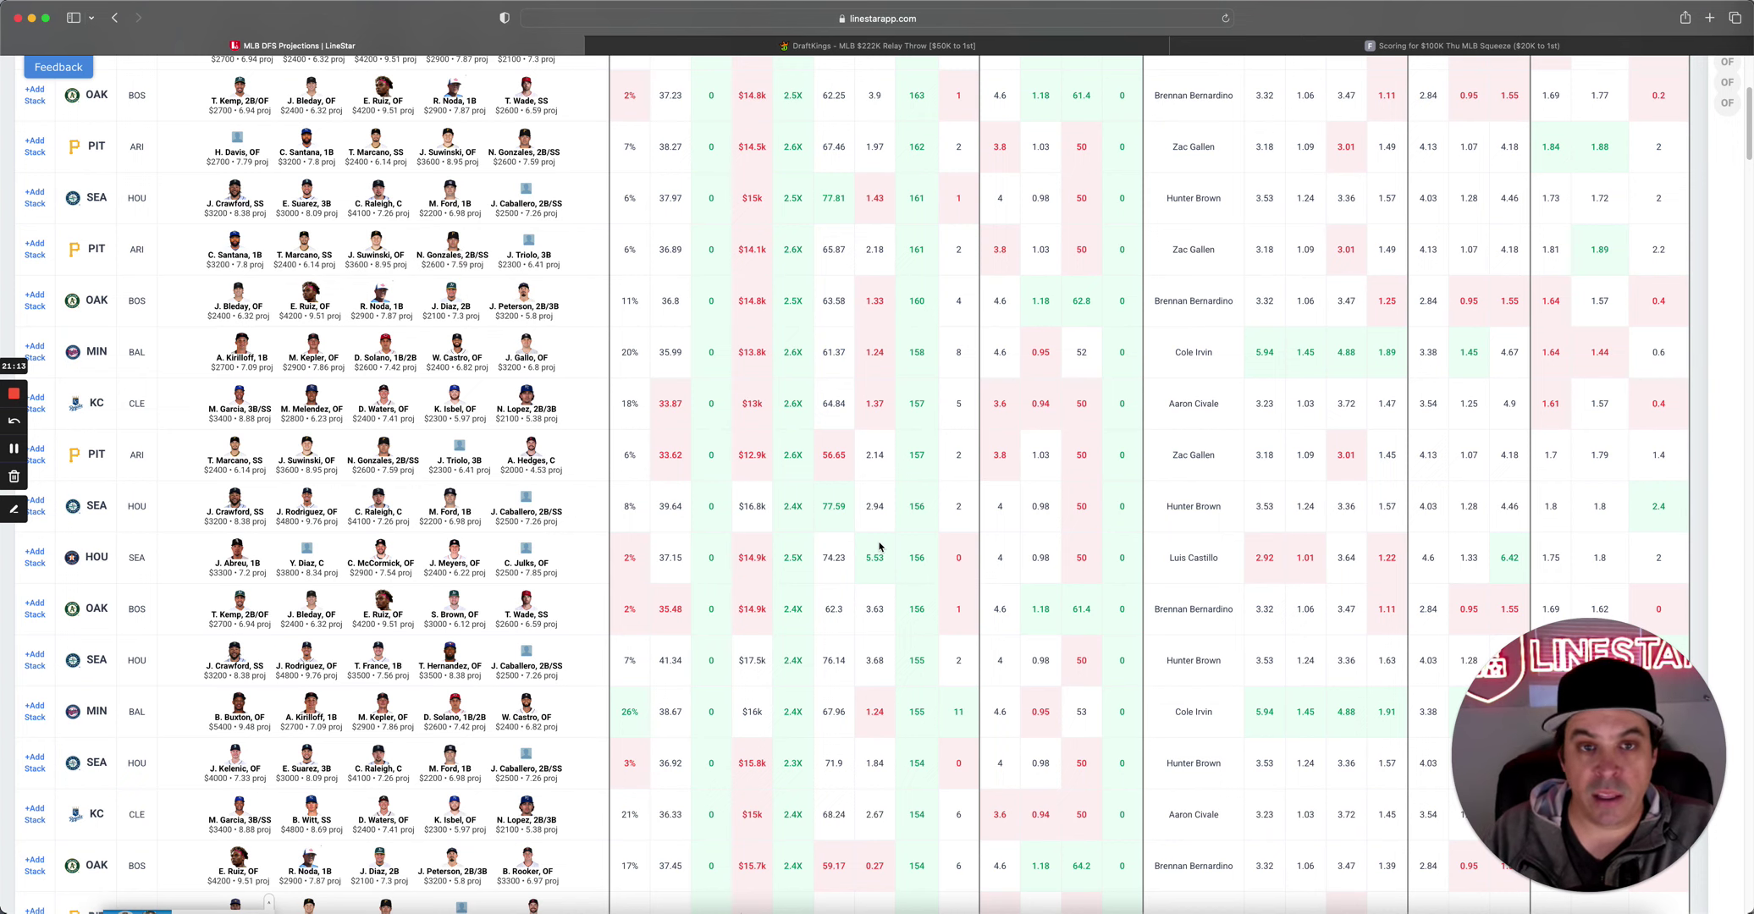
pyautogui.scroll(5, 879, 546)
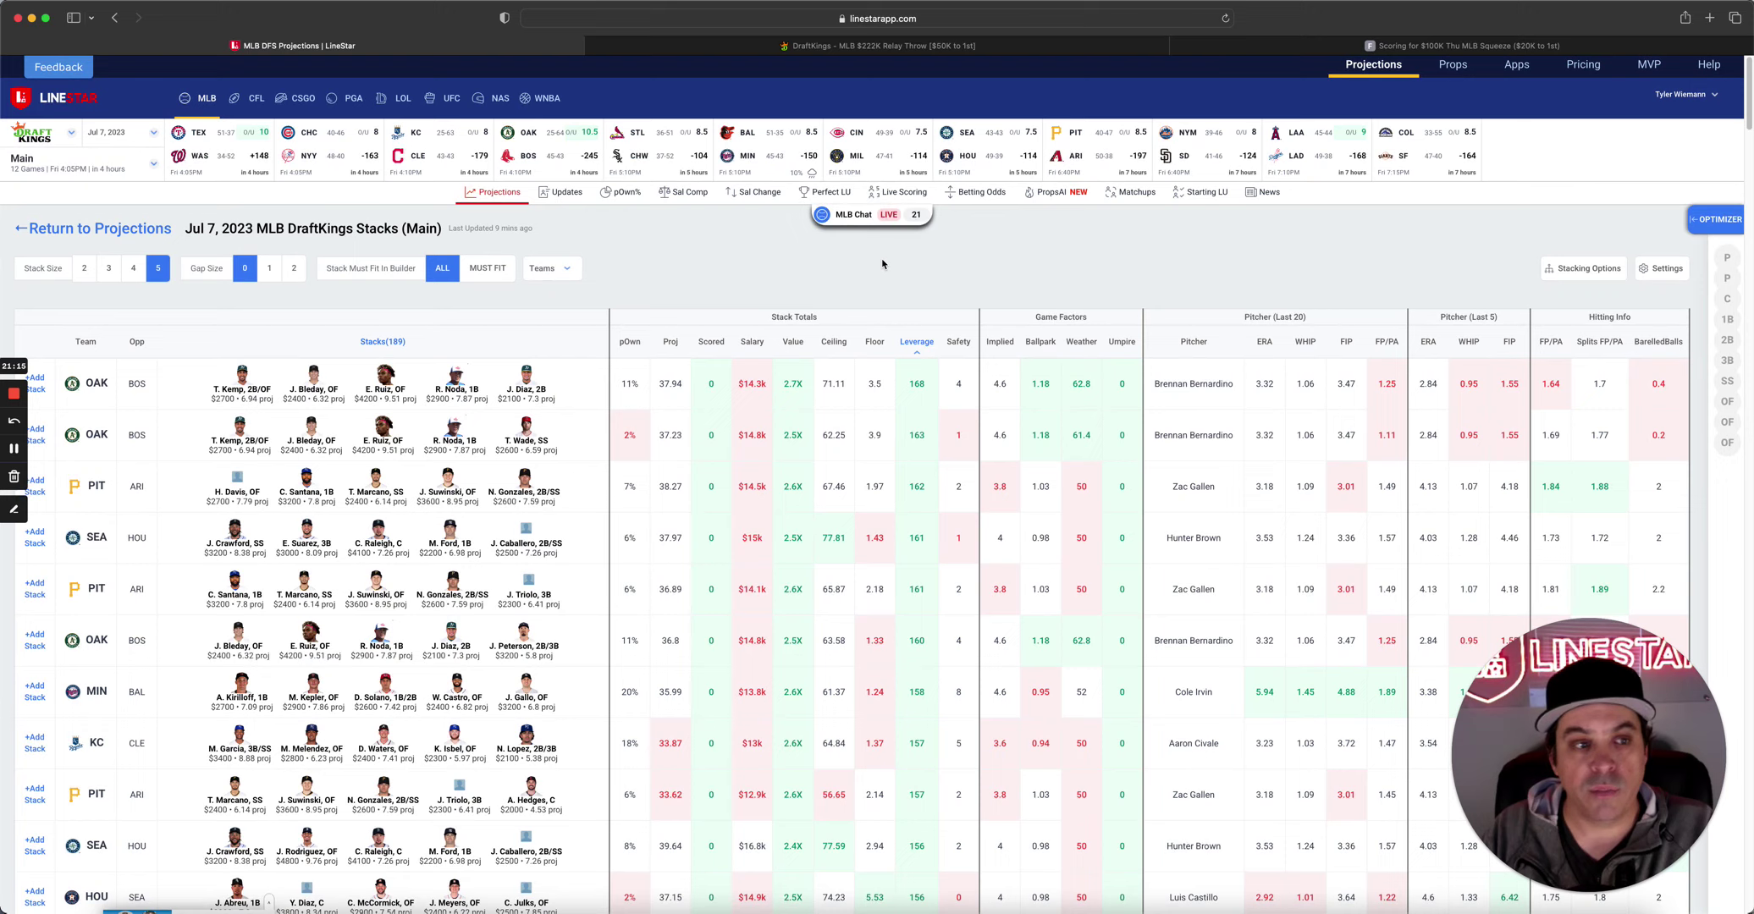